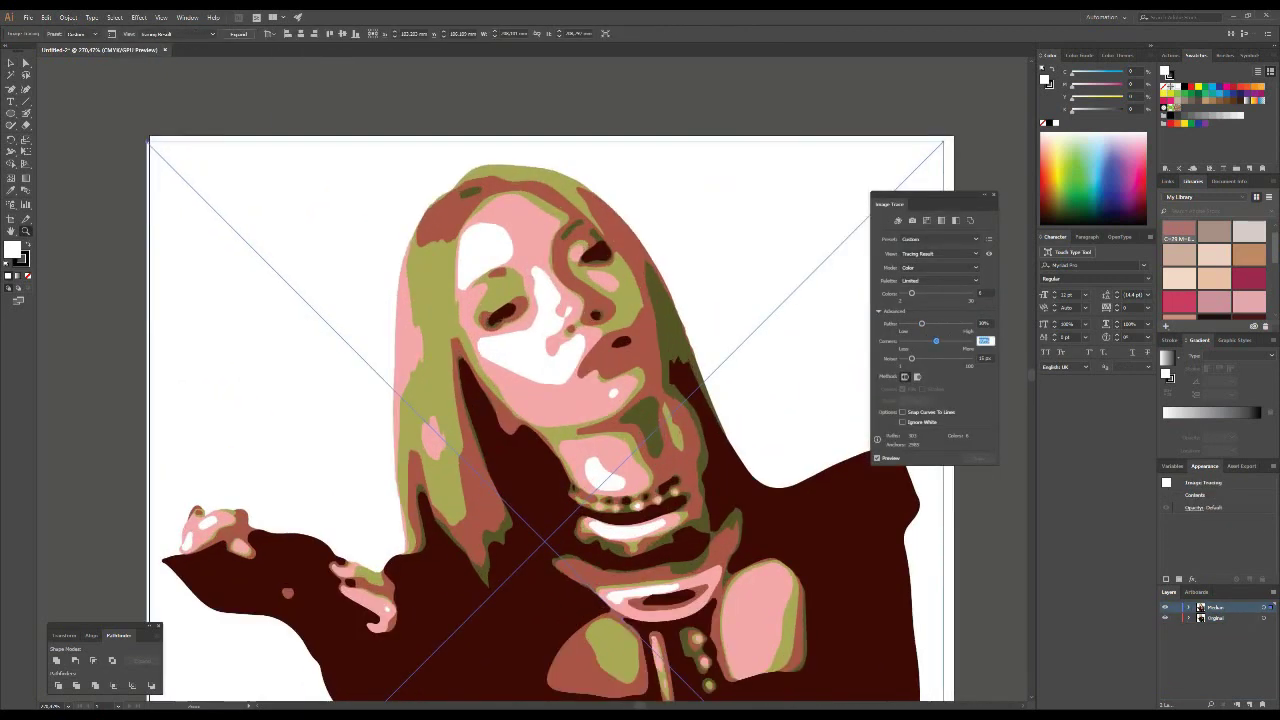
# - Set the Image Trace Corners to 10 and Noise to 20 px
pyautogui.write('10')
pyautogui.press('Return')
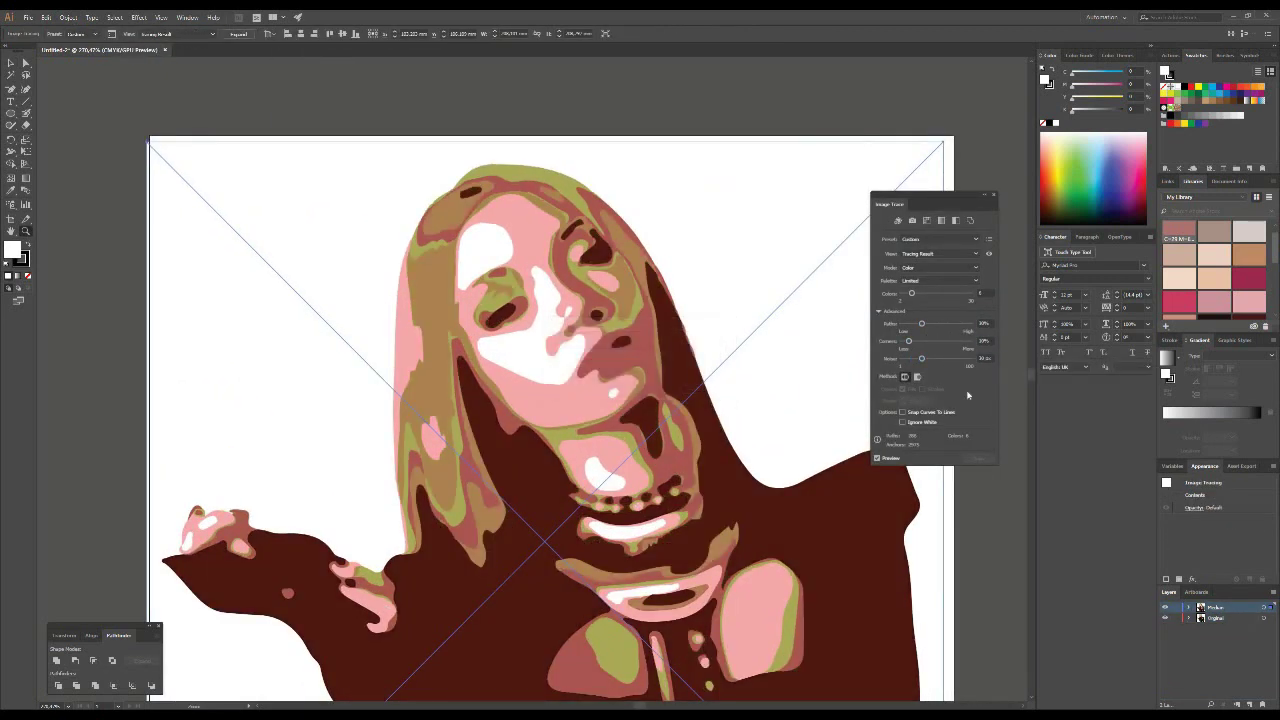
pyautogui.click(985, 358)
pyautogui.write('20')
pyautogui.press('Return')
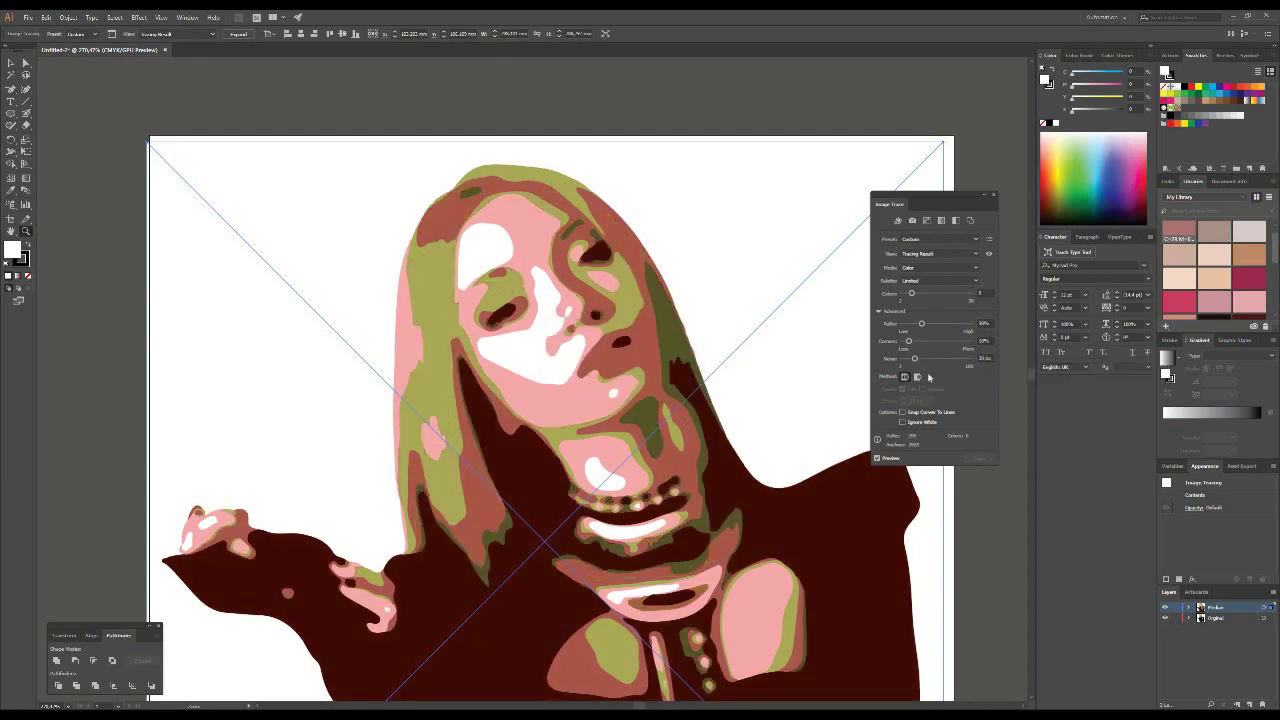
# - Test 10 px noise, restore 20 px, then reduce the trace palette to 5 colours
pyautogui.write('10')
pyautogui.press('Return')
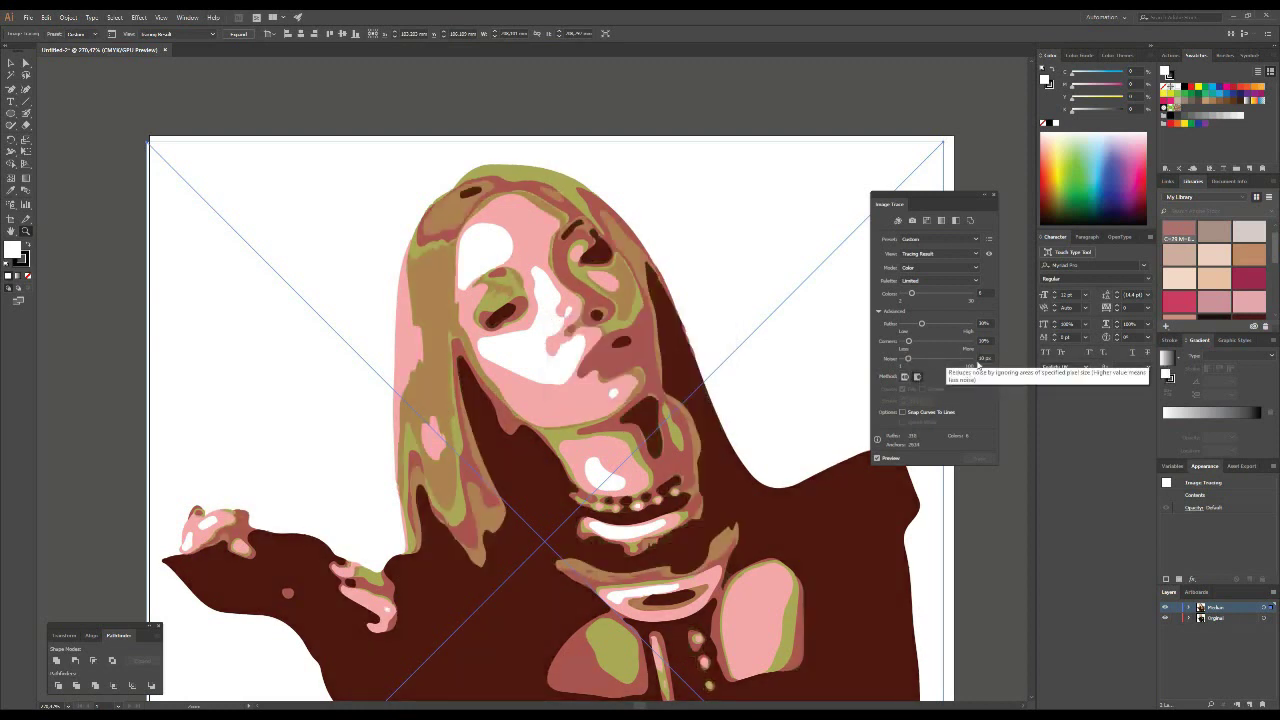
pyautogui.write('20')
pyautogui.press('Return')
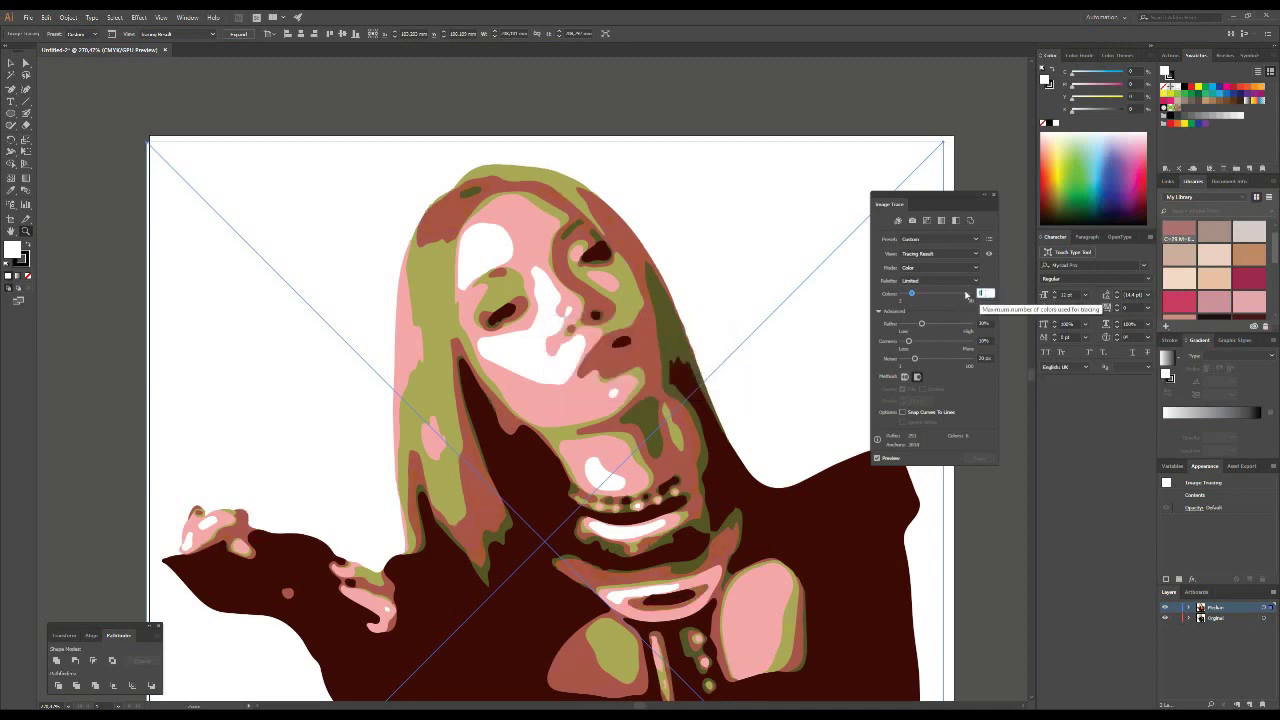
pyautogui.write('10')
pyautogui.press('Return')
pyautogui.hotkey('ctrl', '-')
pyautogui.hotkey('ctrl', '-')
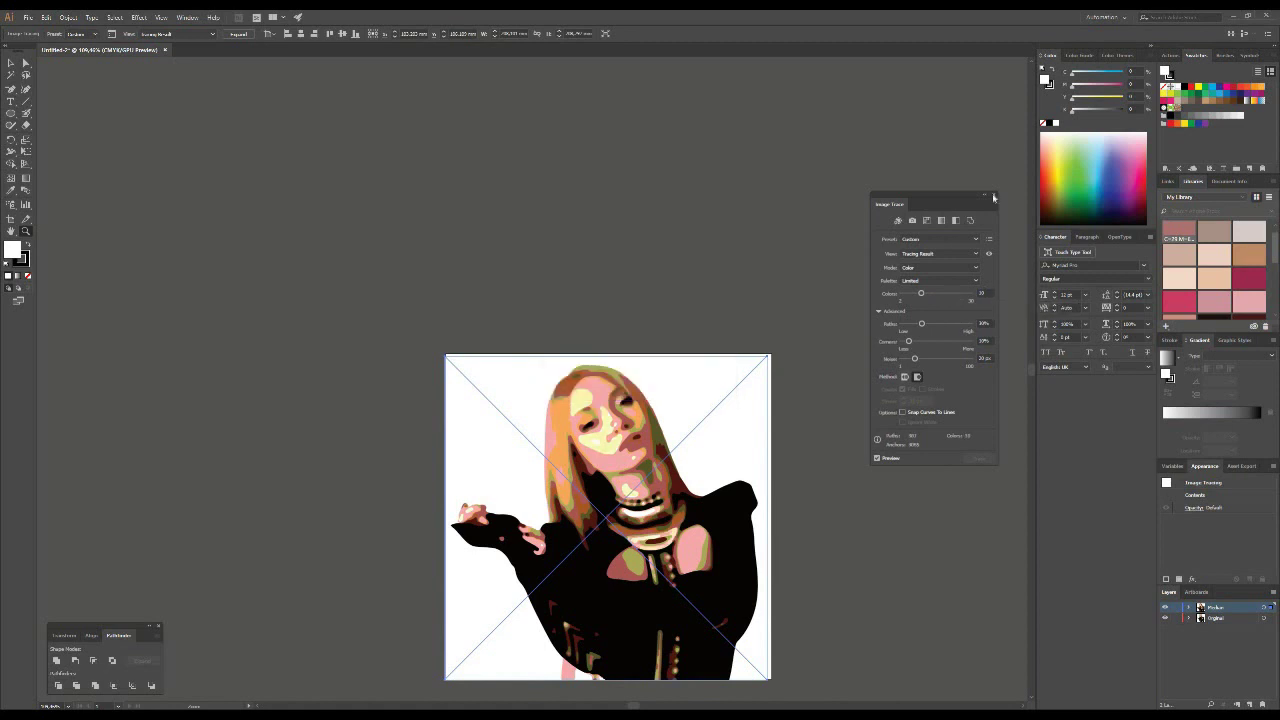
pyautogui.moveTo(921, 293); pyautogui.dragTo(918, 293)
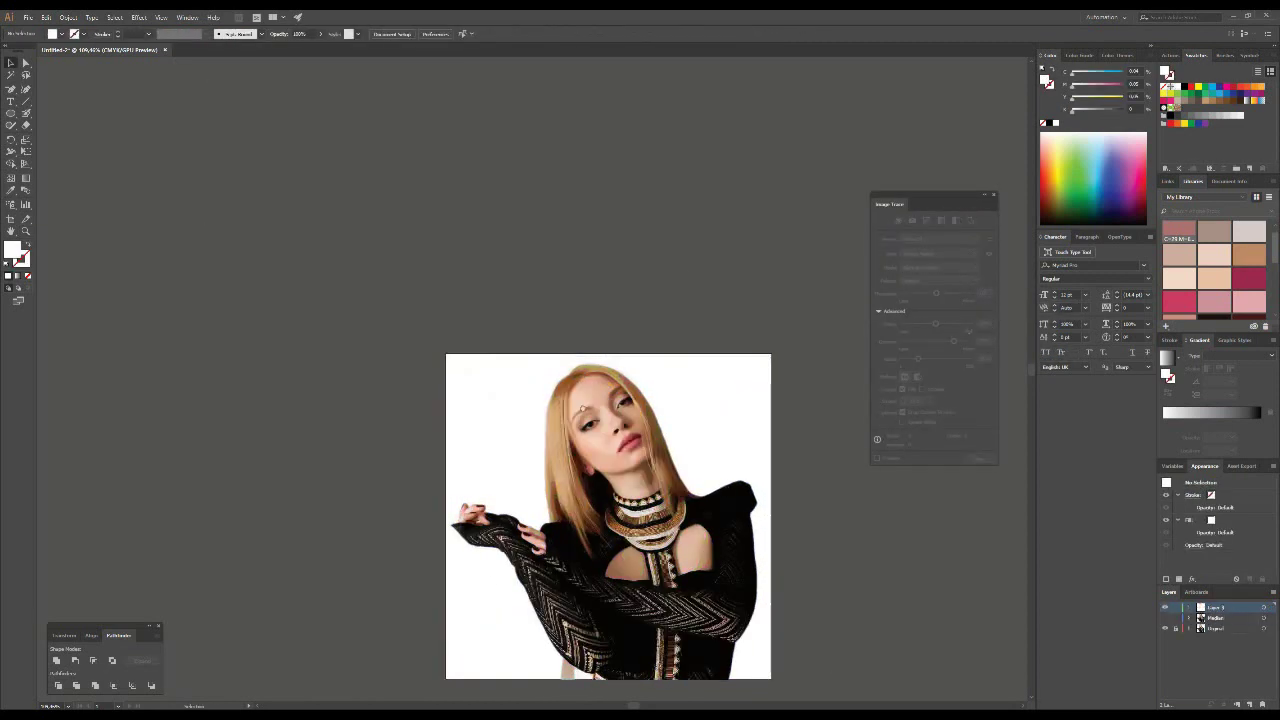
# - Zoom in and draw the left eye's outline with the Pen tool, using a red stroke and no fill
pyautogui.scroll(3, 734, 516)
pyautogui.scroll(3, 345, 192)
pyautogui.scroll(2, 345, 192)
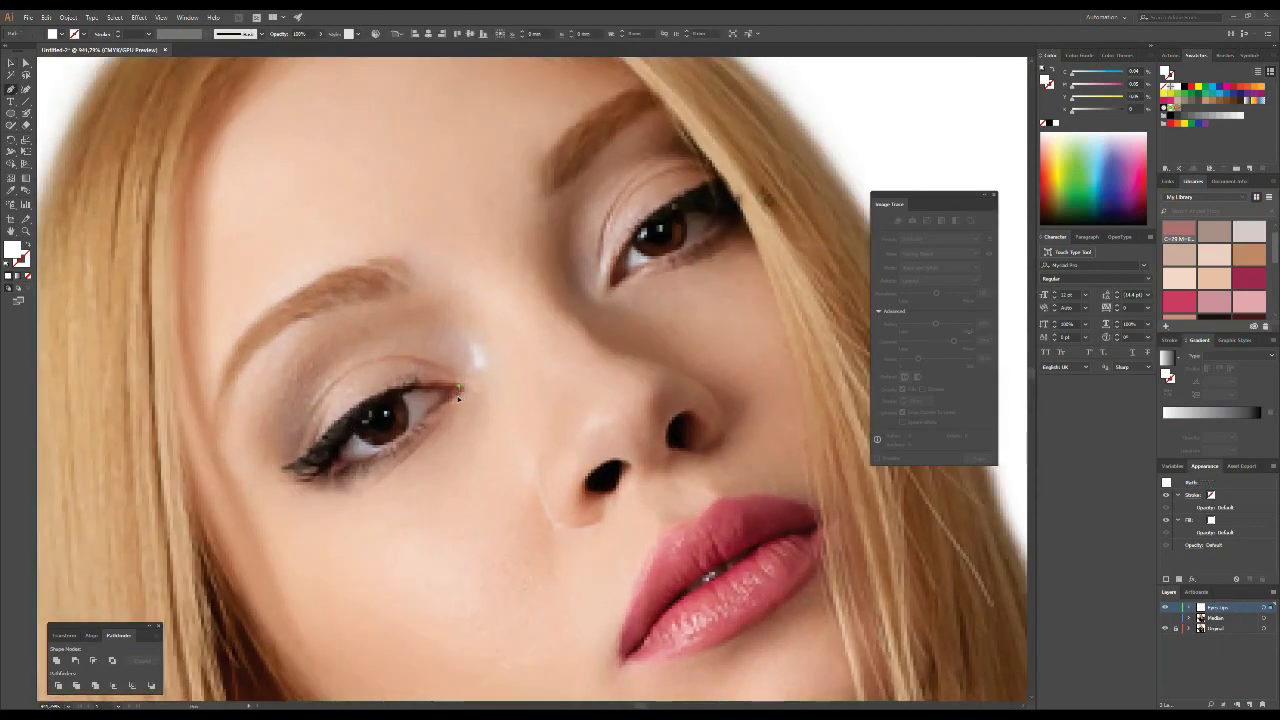
pyautogui.press('p')
pyautogui.click(457, 387)
pyautogui.click(335, 460)
pyautogui.hotkey('shift', 'x')
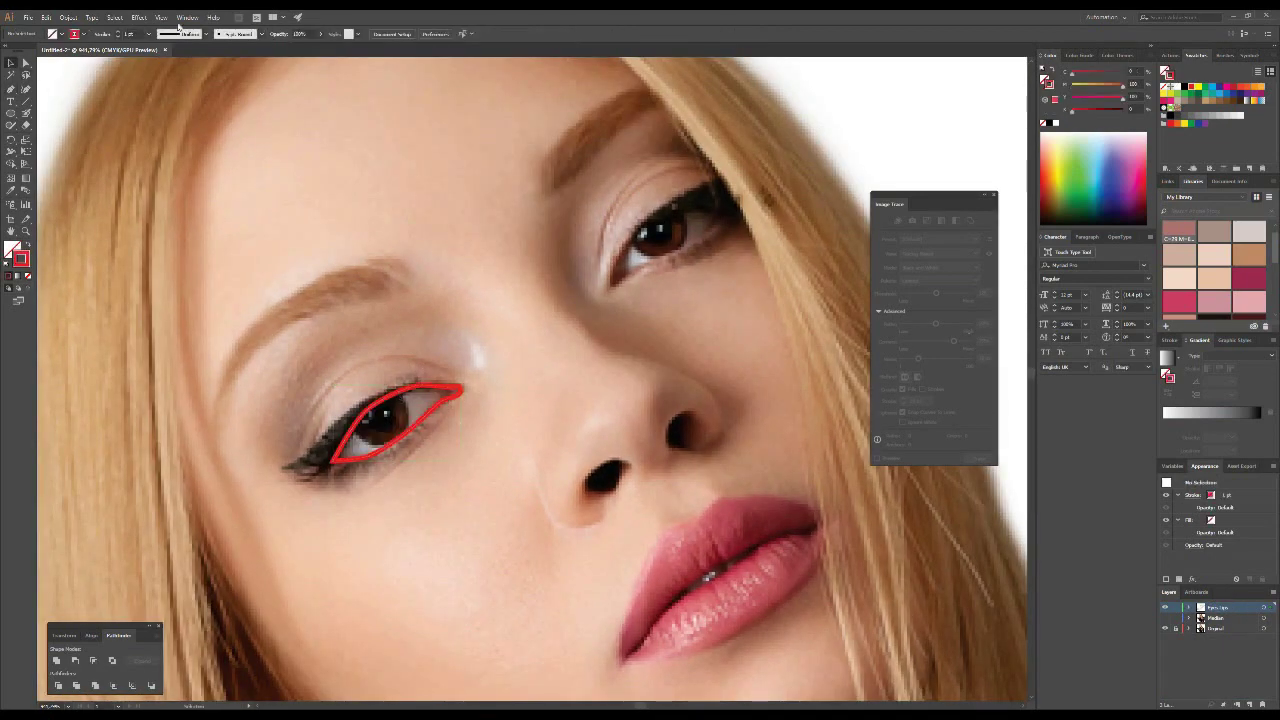
pyautogui.scroll(2, 348, 415)
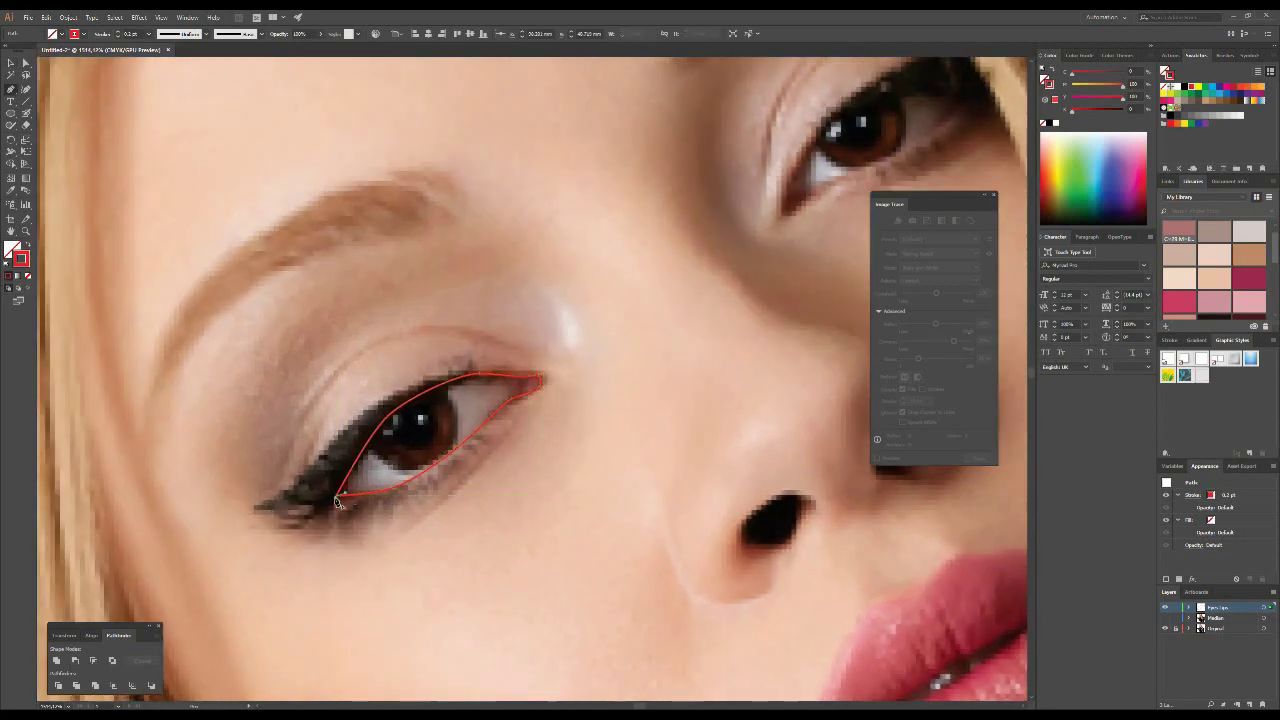
pyautogui.moveTo(369, 427); pyautogui.dragTo(451, 457)
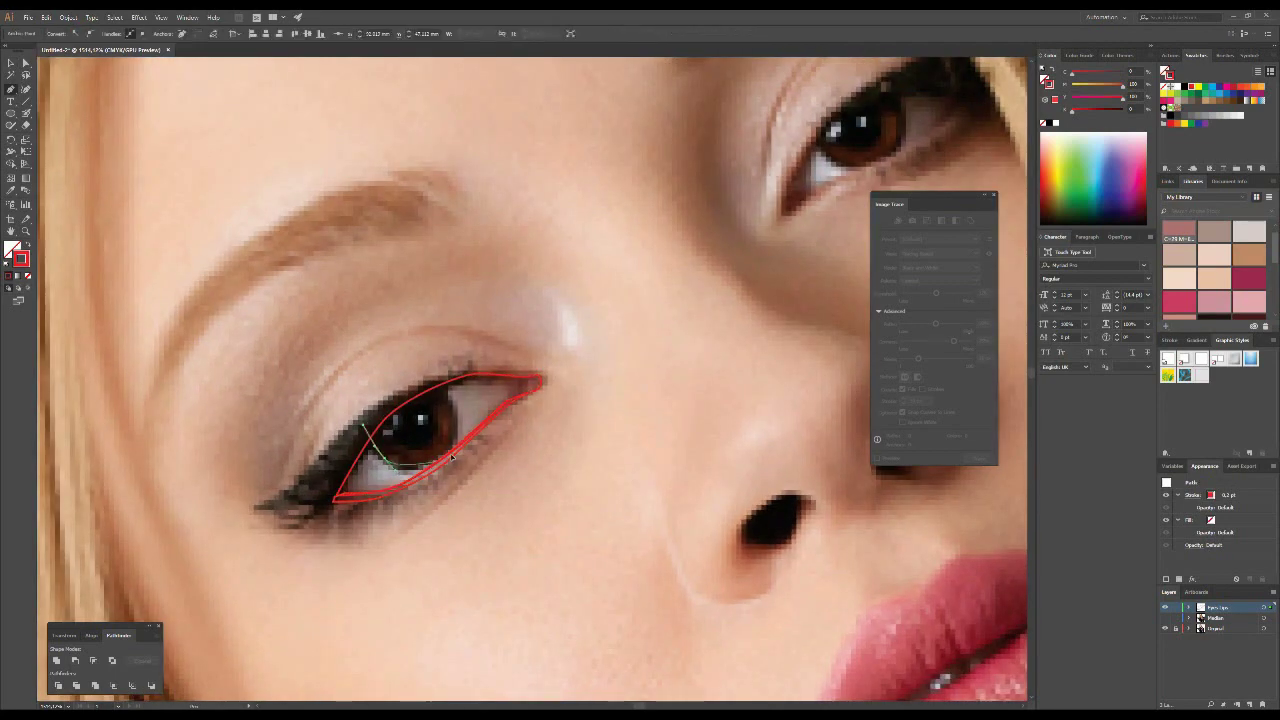
# - Draw an ellipse around the iris and undo the distorted eye reshape
pyautogui.press('l')
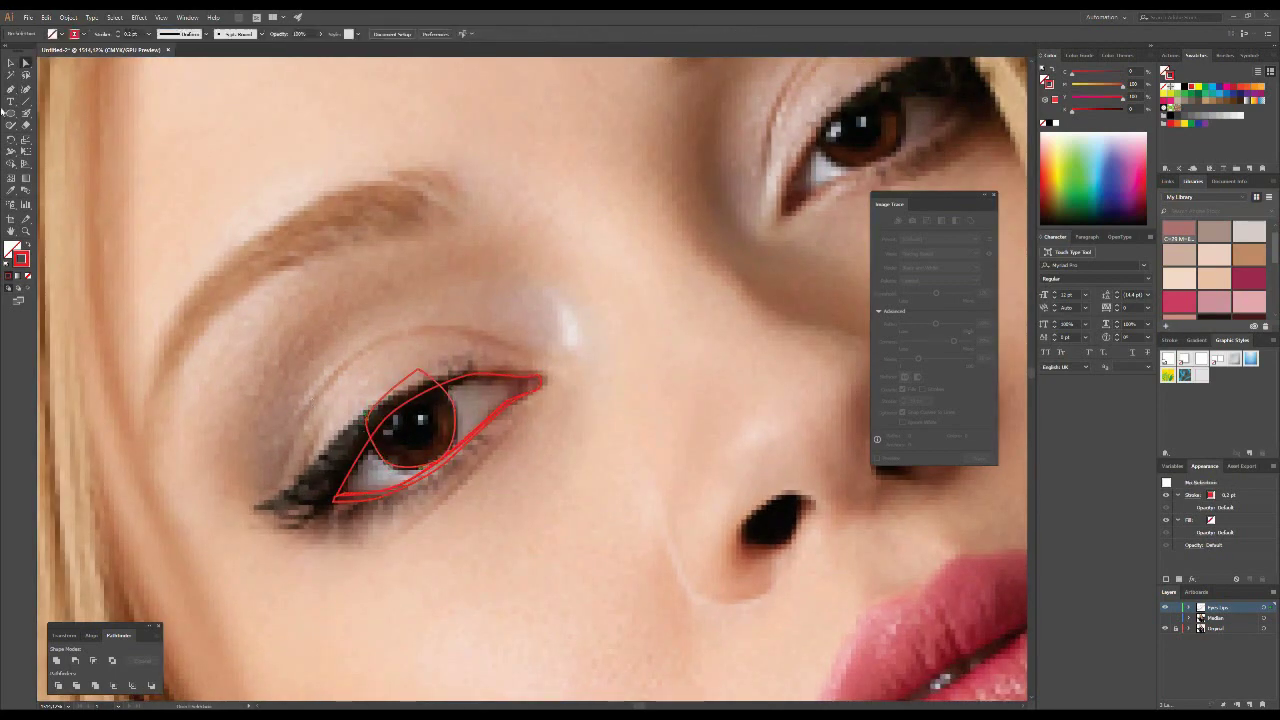
pyautogui.moveTo(393, 402); pyautogui.dragTo(437, 446)
pyautogui.scroll(1, 403, 428)
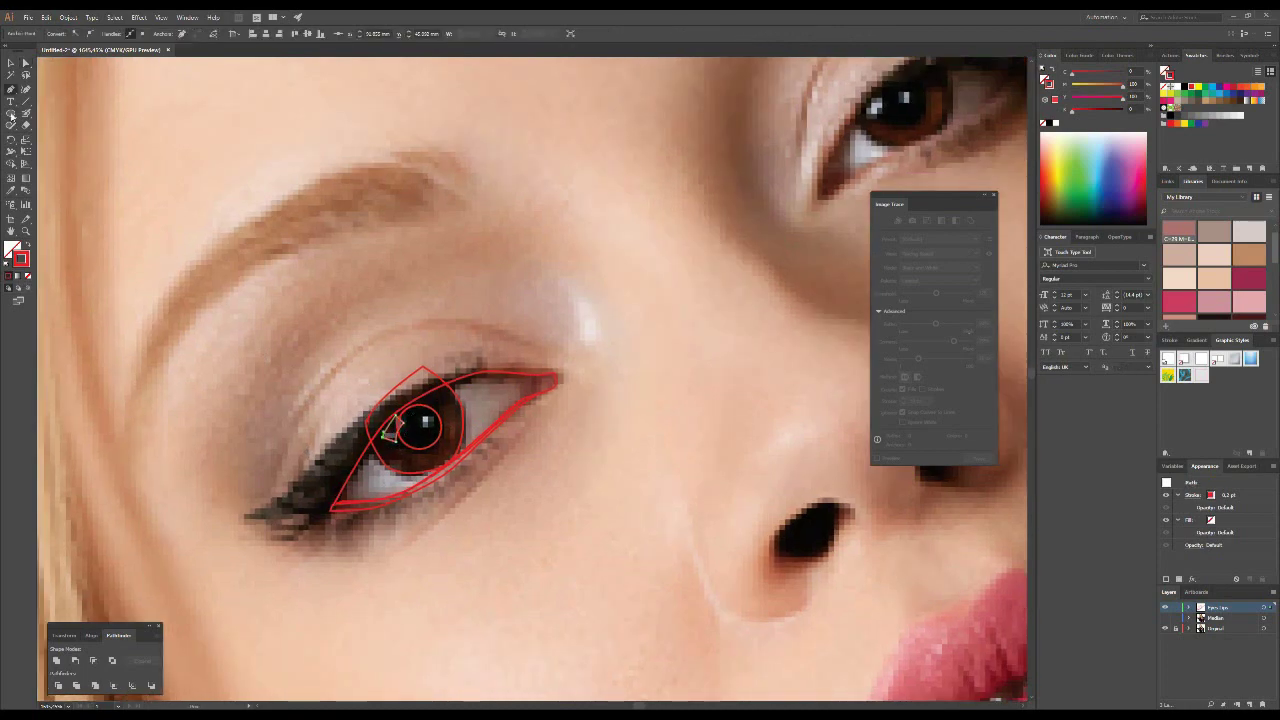
pyautogui.hotkey('ctrl', 'z')
pyautogui.scroll(-2, 487, 385)
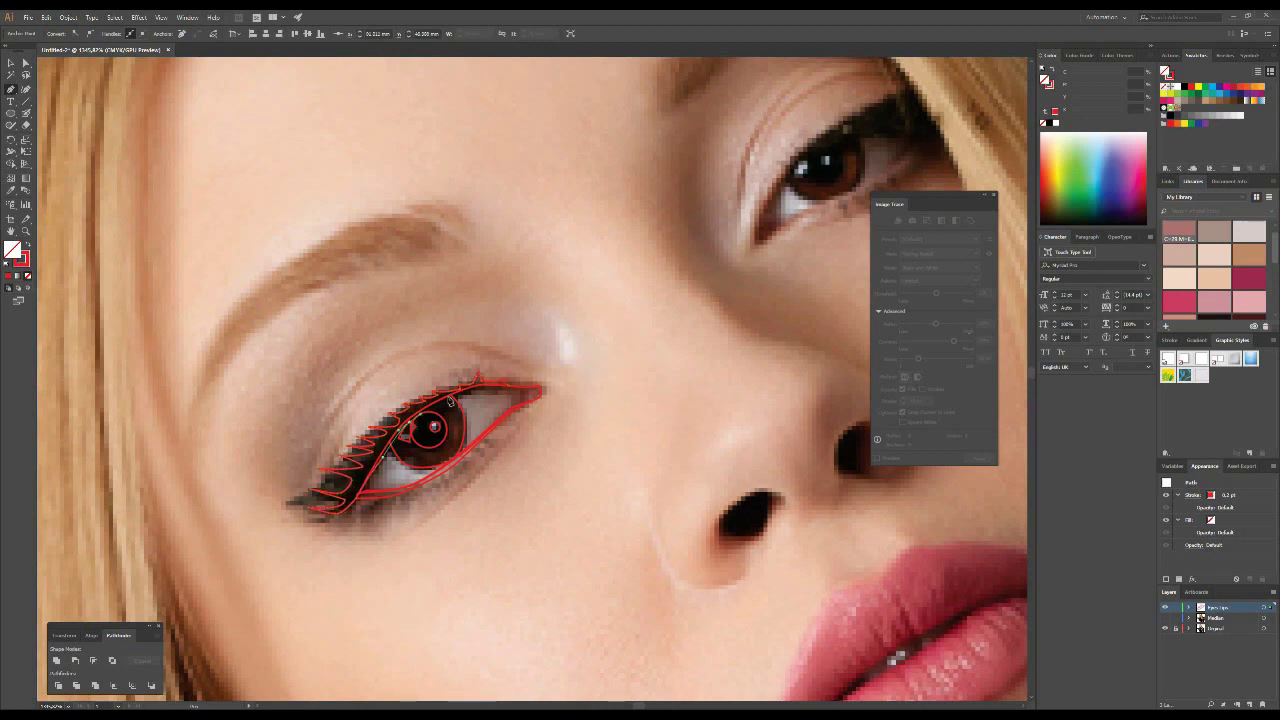
# - Draw the upper lid curve to the eye corner and a lash stroke below the eye
pyautogui.click(533, 387)
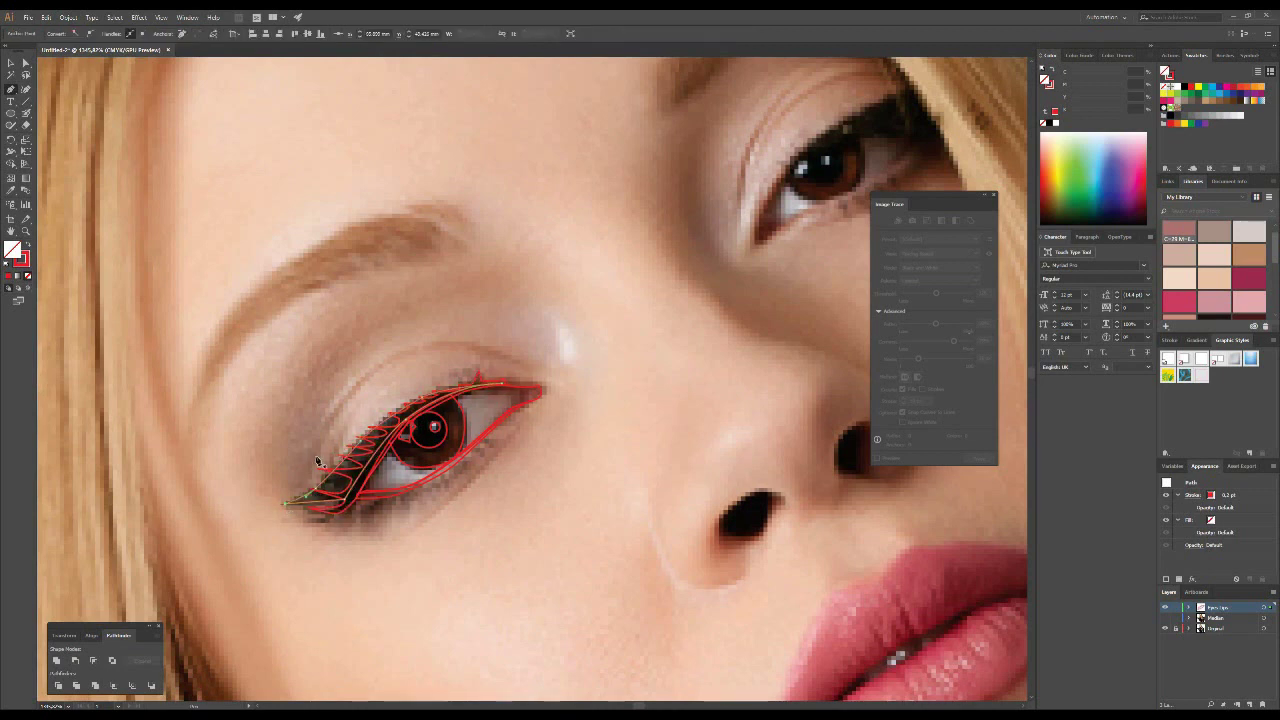
pyautogui.moveTo(446, 346); pyautogui.dragTo(527, 365)
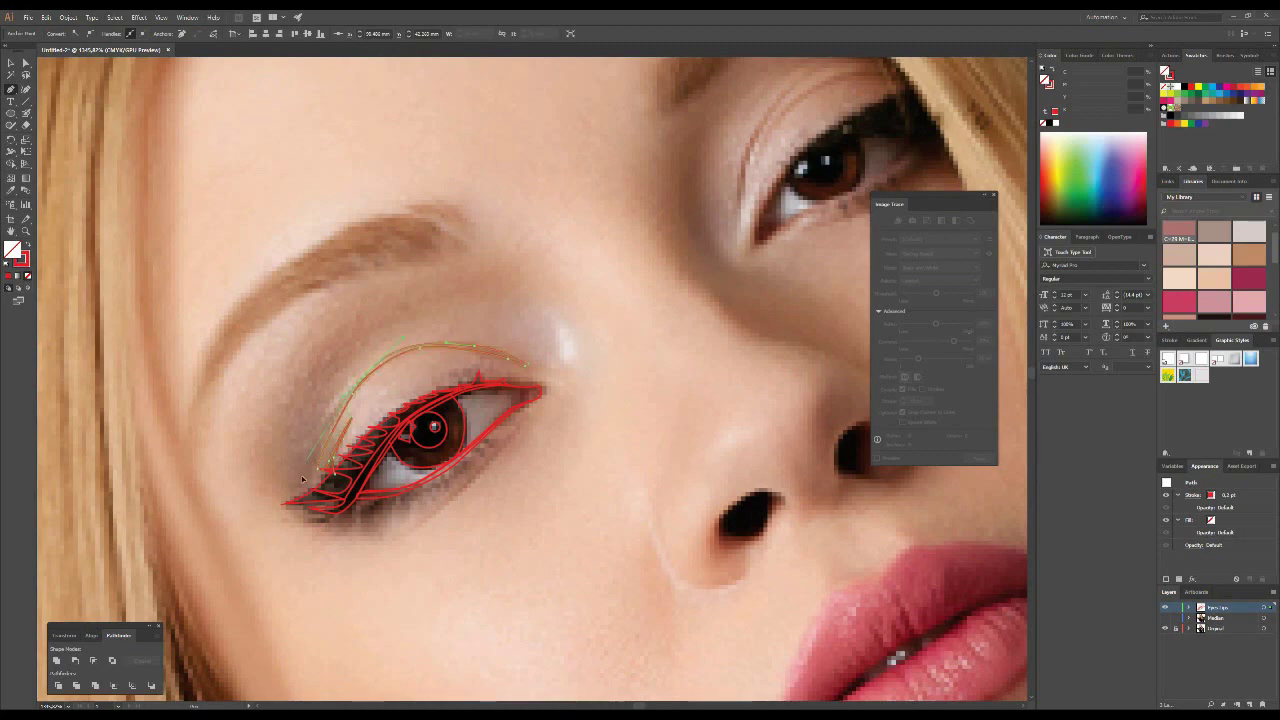
pyautogui.scroll(1, 491, 383)
pyautogui.scroll(1, 435, 351)
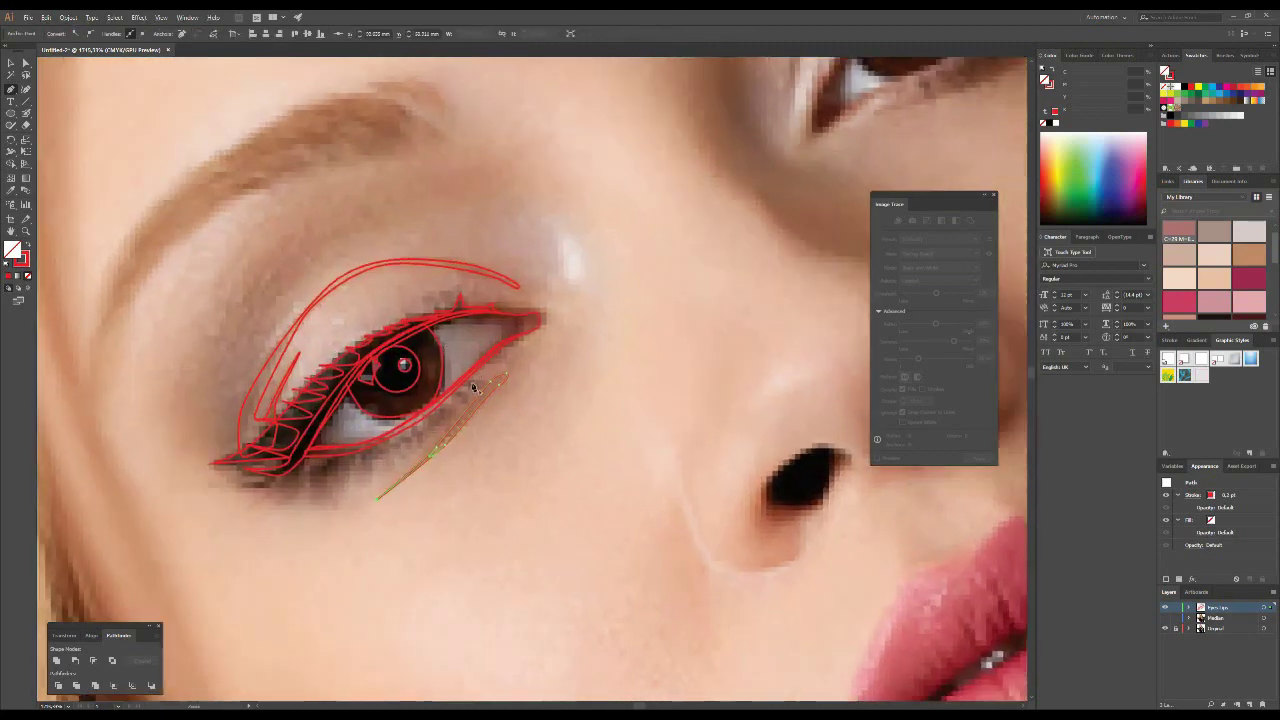
pyautogui.moveTo(424, 424)
pyautogui.mouseDown()
pyautogui.moveTo(402, 450)
pyautogui.moveTo(323, 474)
pyautogui.mouseUp()
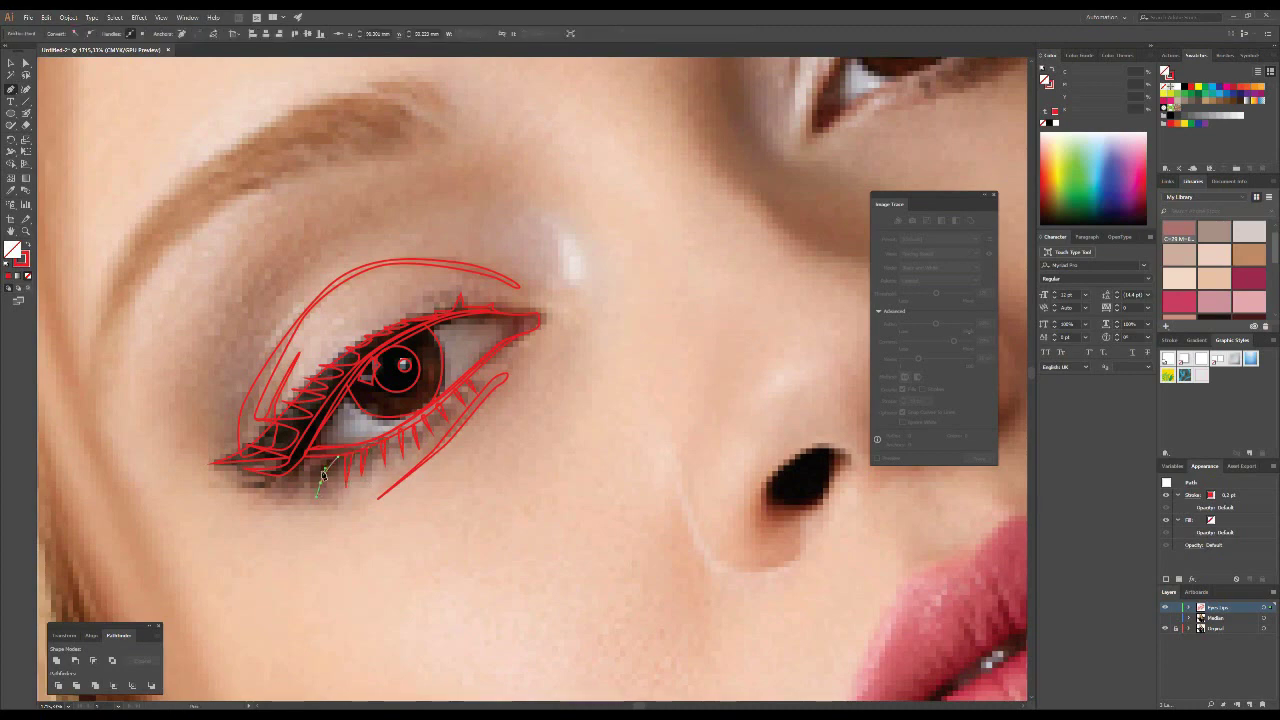
pyautogui.scroll(-1, 330, 462)
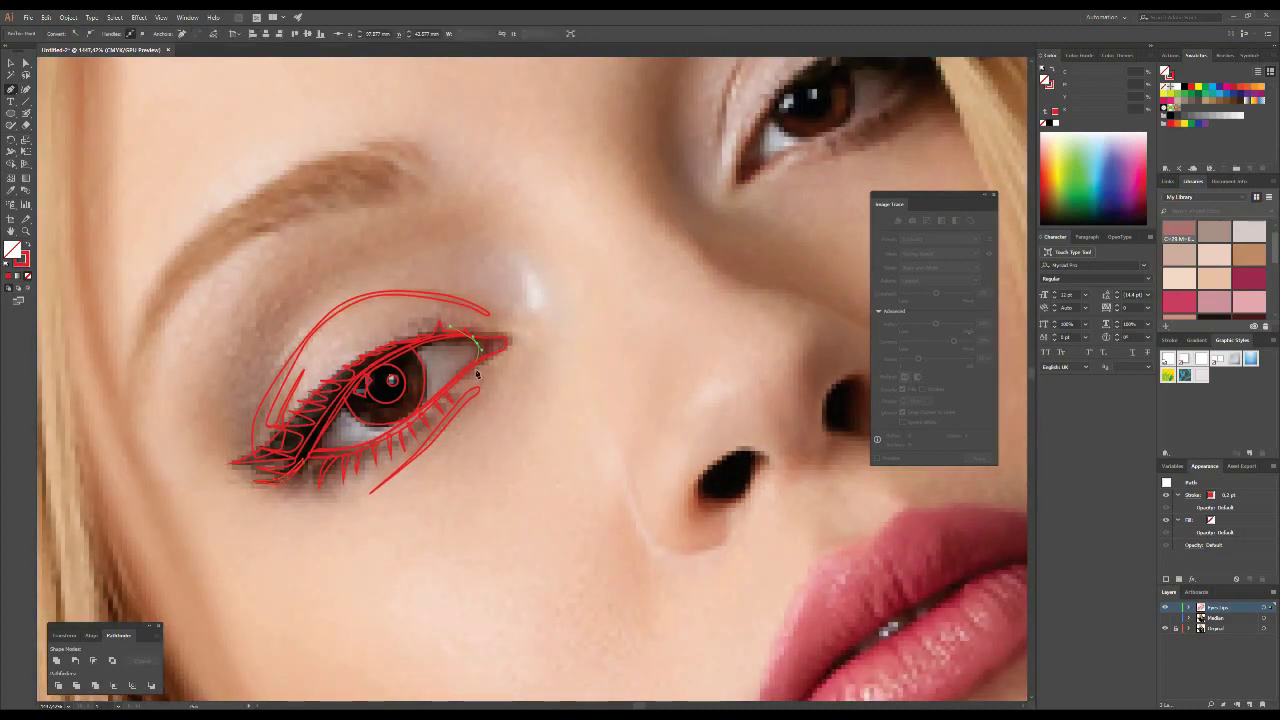
pyautogui.scroll(-1, 485, 344)
# - Outline the second eye with its lower curve, upper eyelid line and upper lashes
pyautogui.moveTo(715, 204); pyautogui.dragTo(529, 441)
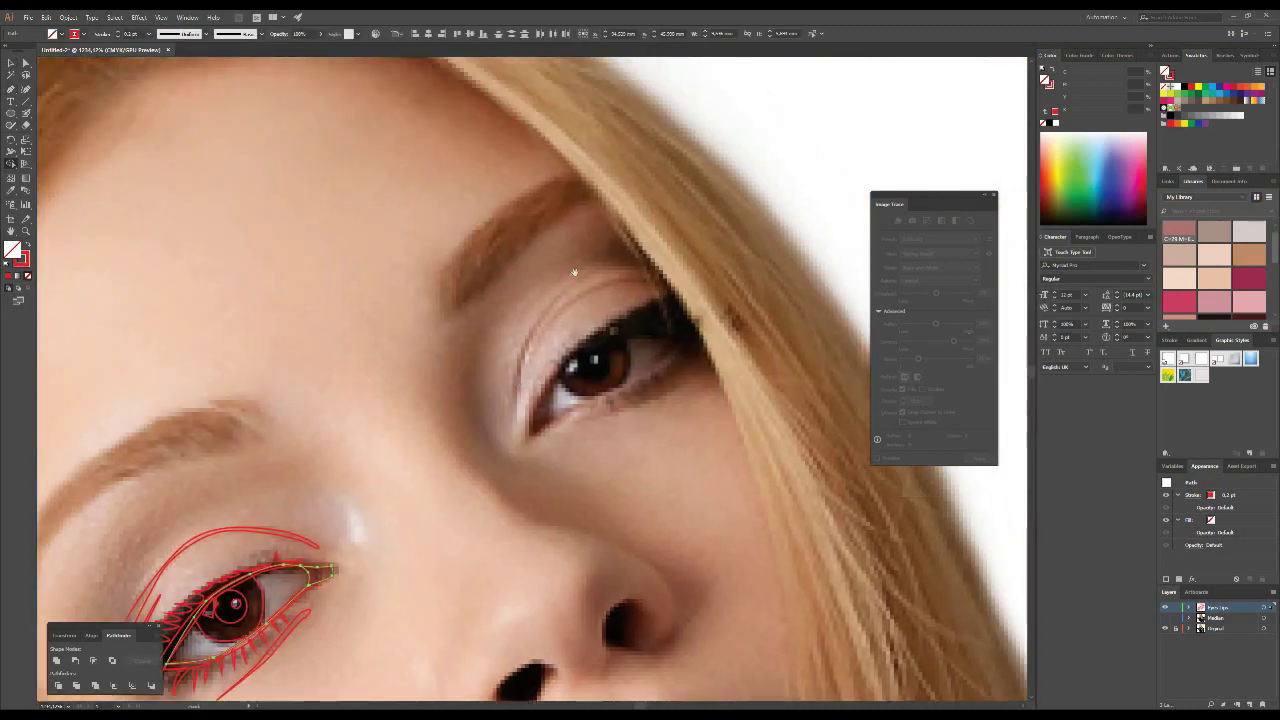
pyautogui.click(529, 441)
pyautogui.moveTo(613, 330); pyautogui.dragTo(645, 320)
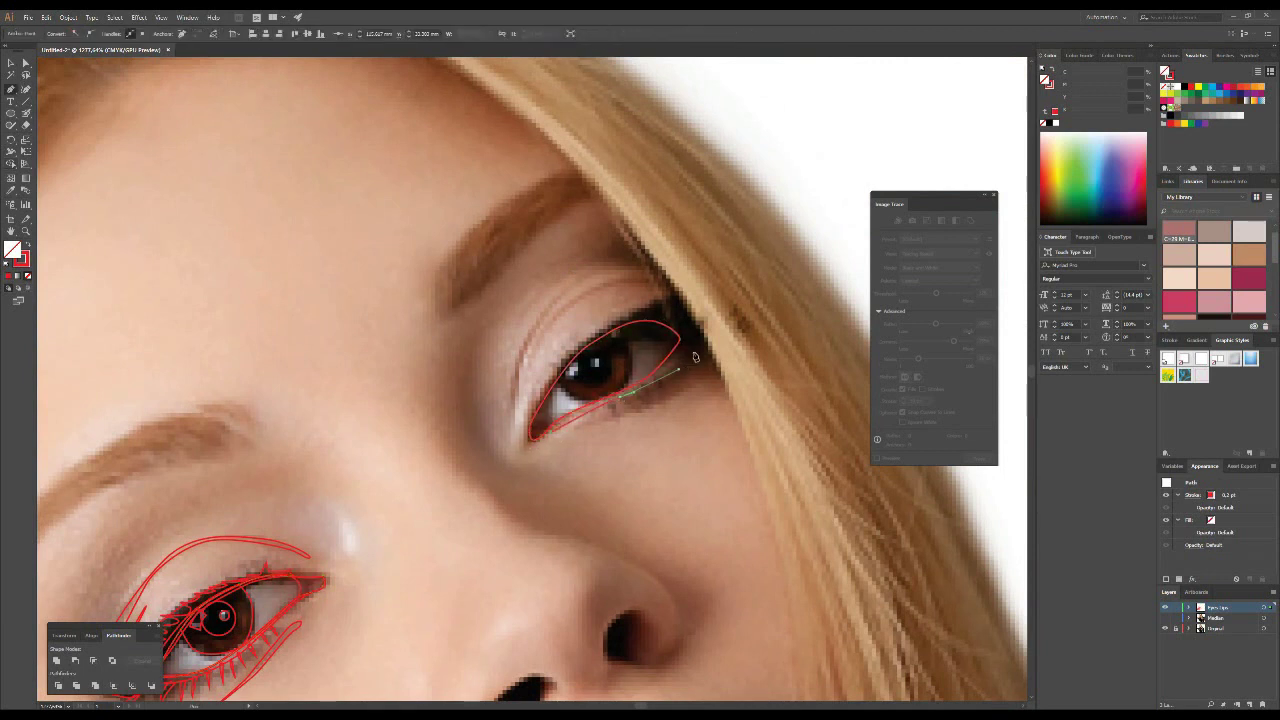
pyautogui.moveTo(550, 437); pyautogui.dragTo(608, 408)
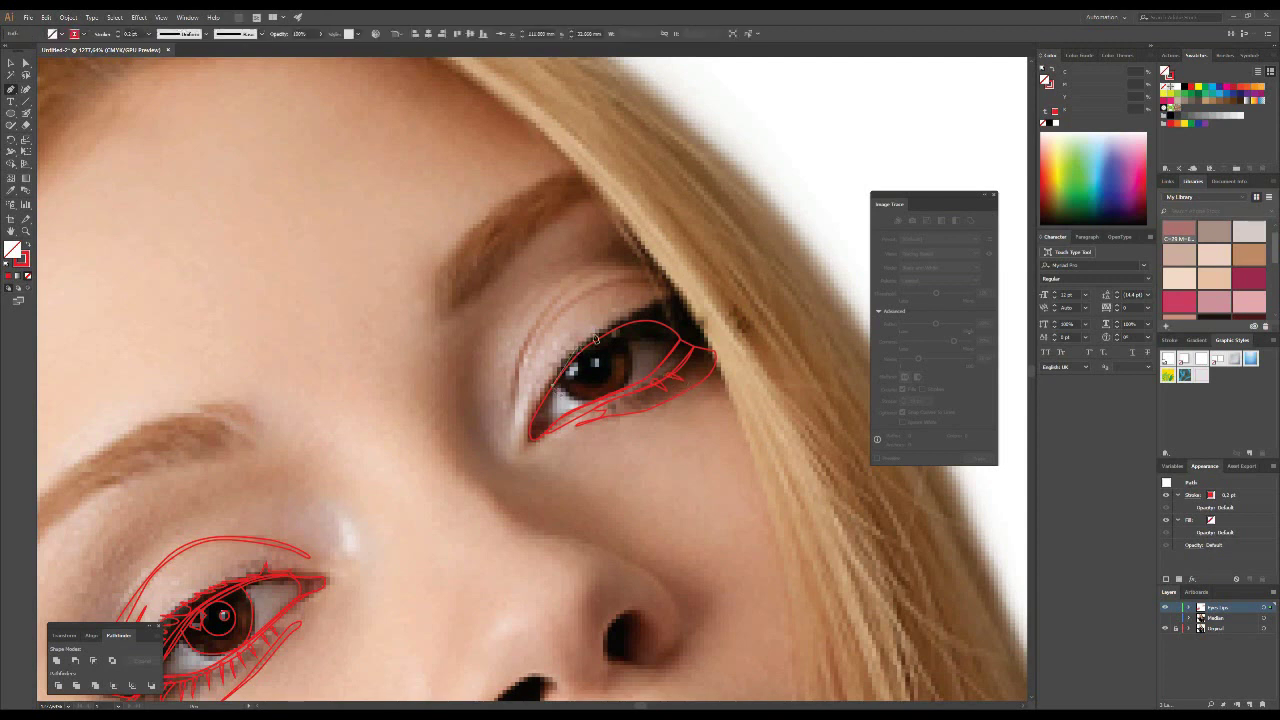
pyautogui.moveTo(628, 317); pyautogui.dragTo(641, 314)
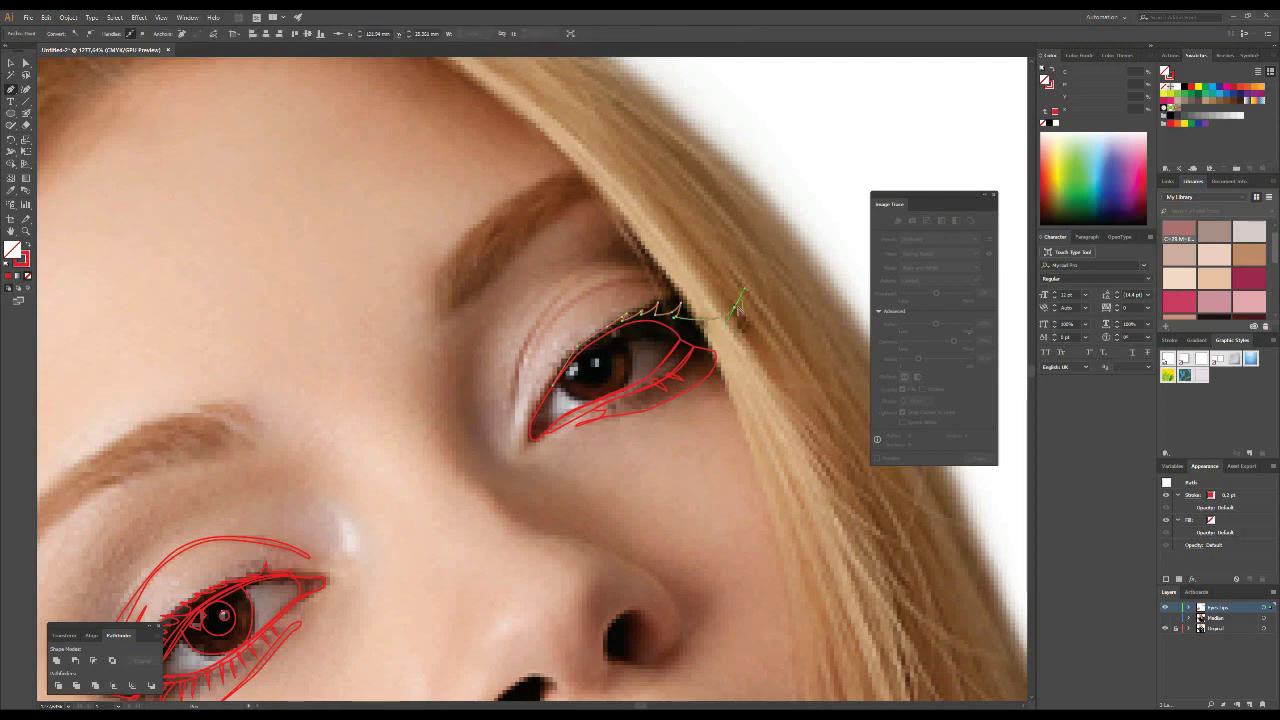
pyautogui.moveTo(745, 326); pyautogui.dragTo(682, 345)
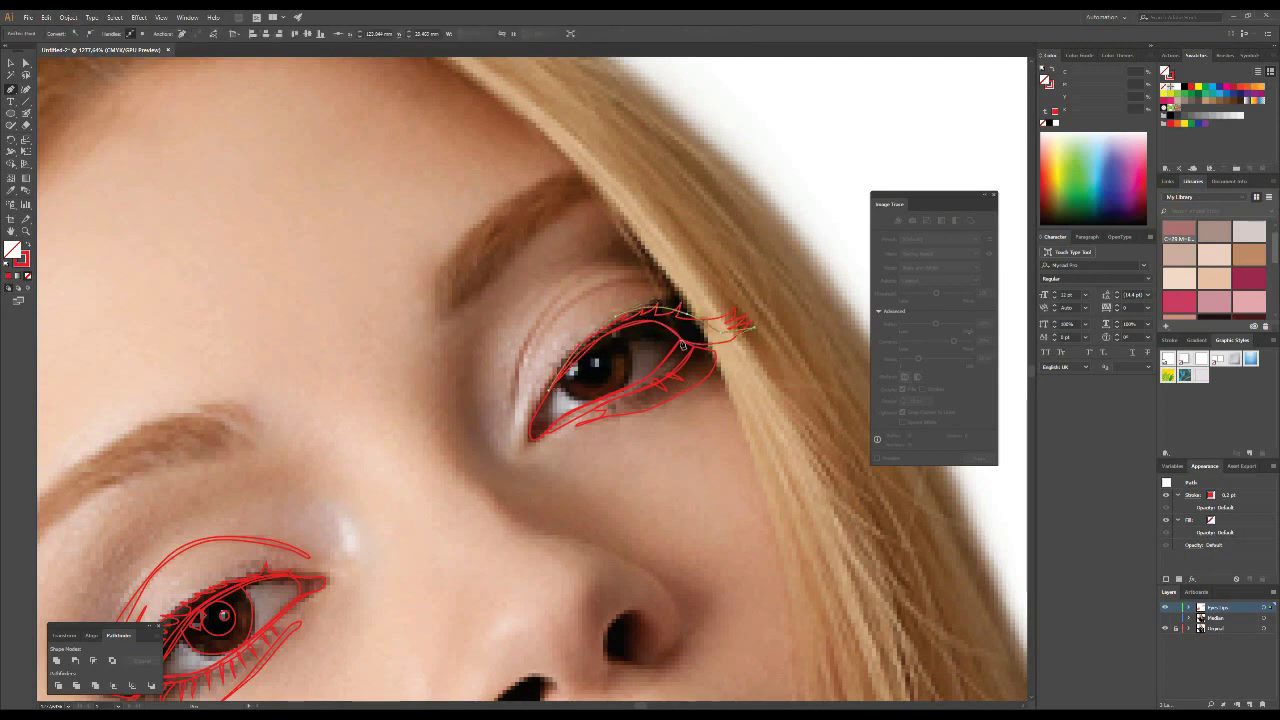
pyautogui.scroll(1, 607, 384)
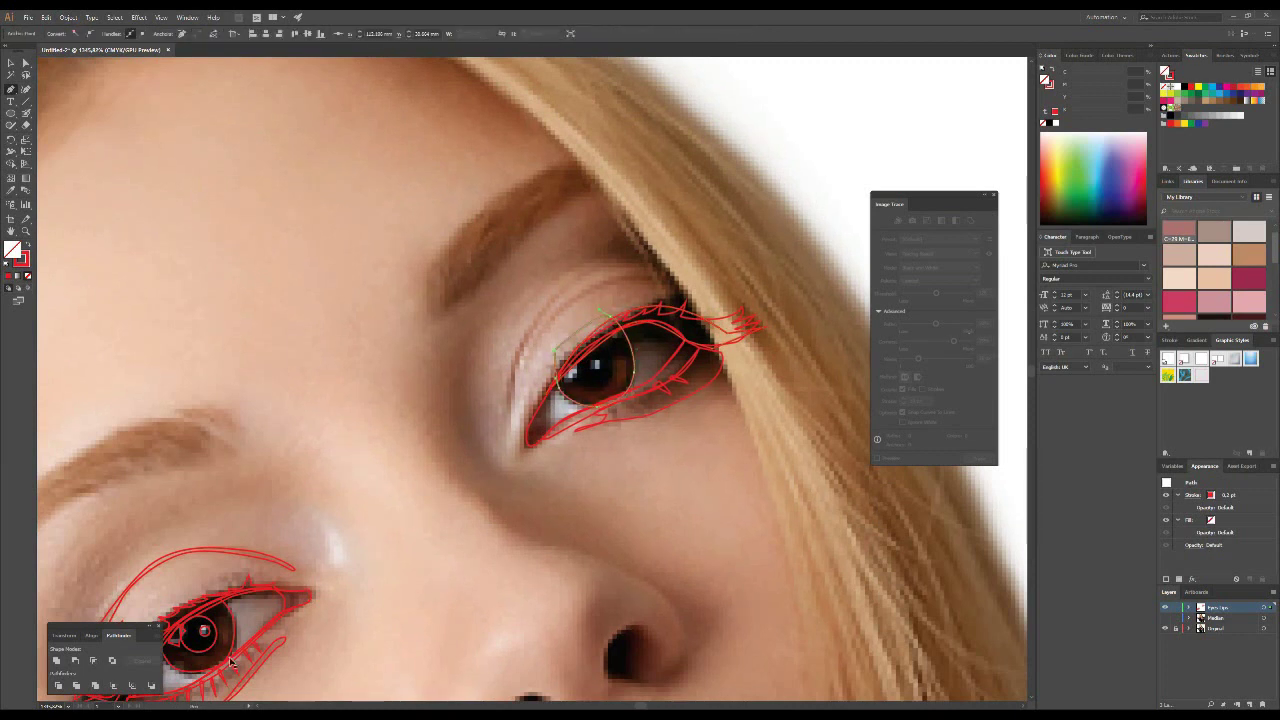
# - Add an extra curve around the second eye, then outline the left nostril and nose side
pyautogui.press('v')
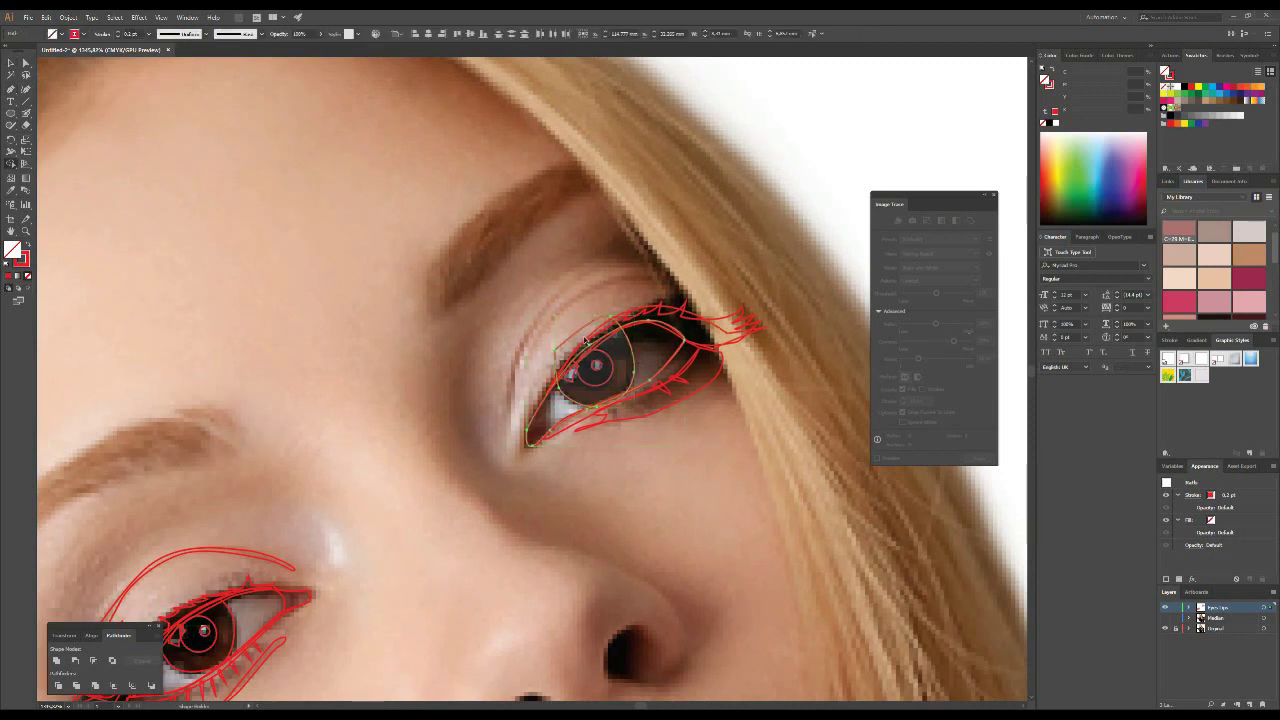
pyautogui.click(537, 424)
pyautogui.moveTo(509, 415)
pyautogui.mouseDown()
pyautogui.moveTo(583, 286)
pyautogui.moveTo(684, 287)
pyautogui.moveTo(460, 375)
pyautogui.moveTo(211, 568)
pyautogui.mouseUp()
pyautogui.scroll(2, 547, 333)
pyautogui.scroll(-3, 480, 391)
pyautogui.hscroll(-4, 480, 391)
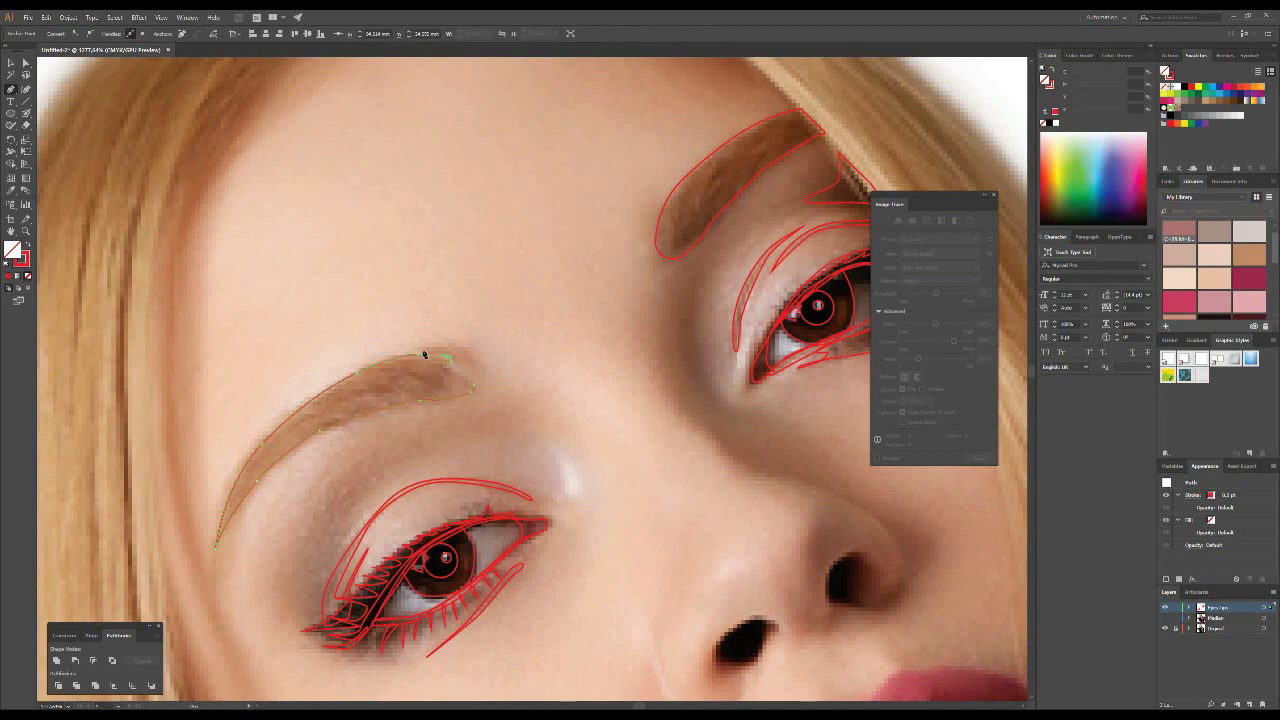
pyautogui.scroll(-4, 472, 393)
pyautogui.scroll(1, 600, 505)
pyautogui.moveTo(574, 518); pyautogui.dragTo(614, 515)
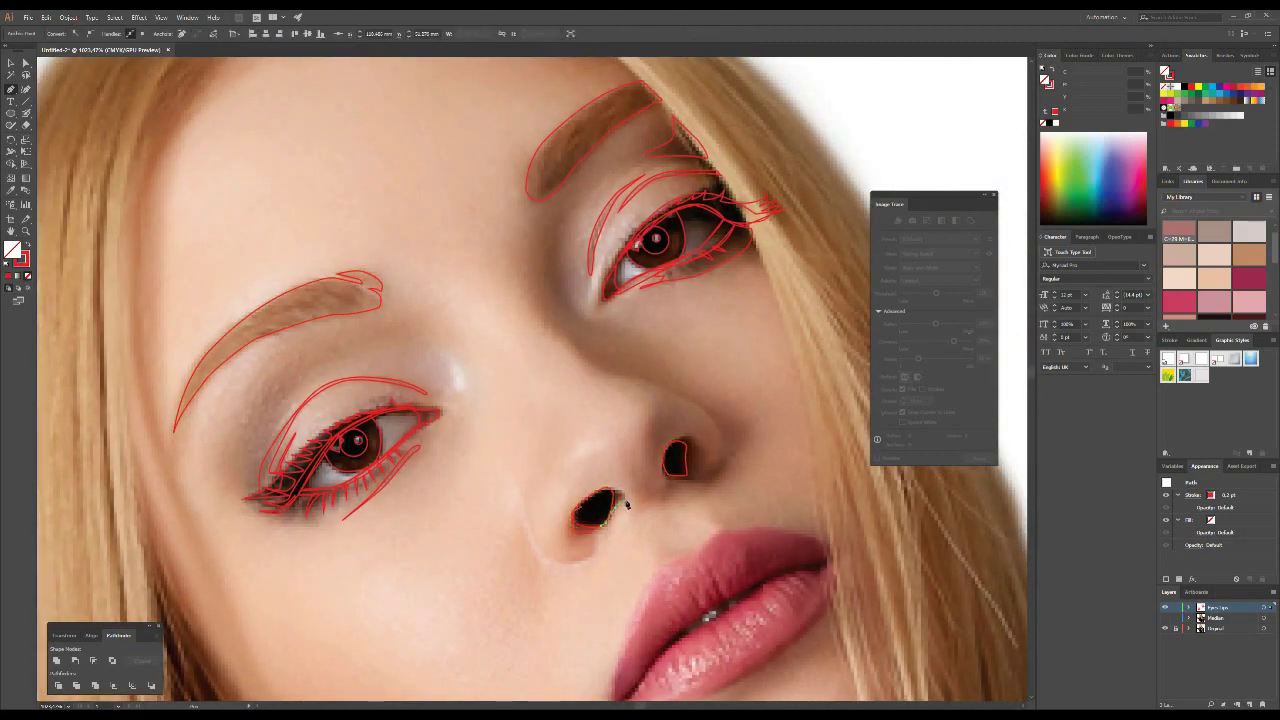
pyautogui.moveTo(576, 476); pyautogui.dragTo(600, 443)
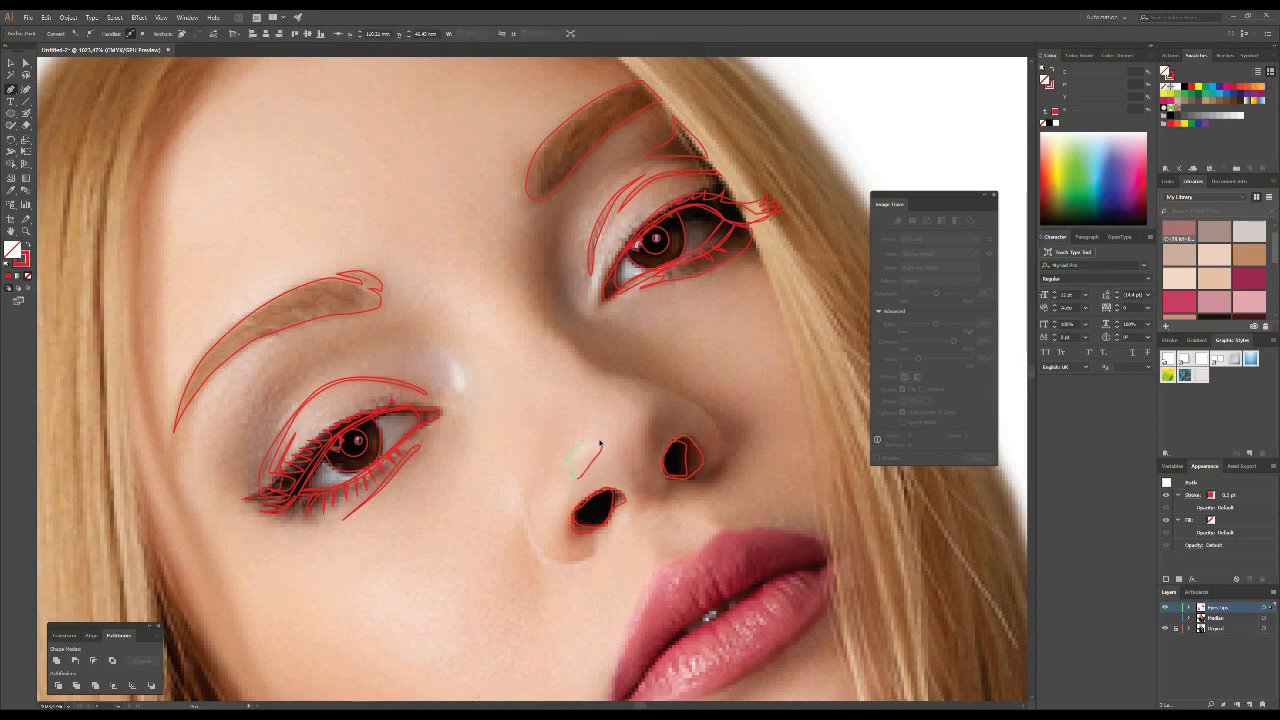
# - Trace the upper lip outline around its corners in red
pyautogui.scroll(1, 617, 244)
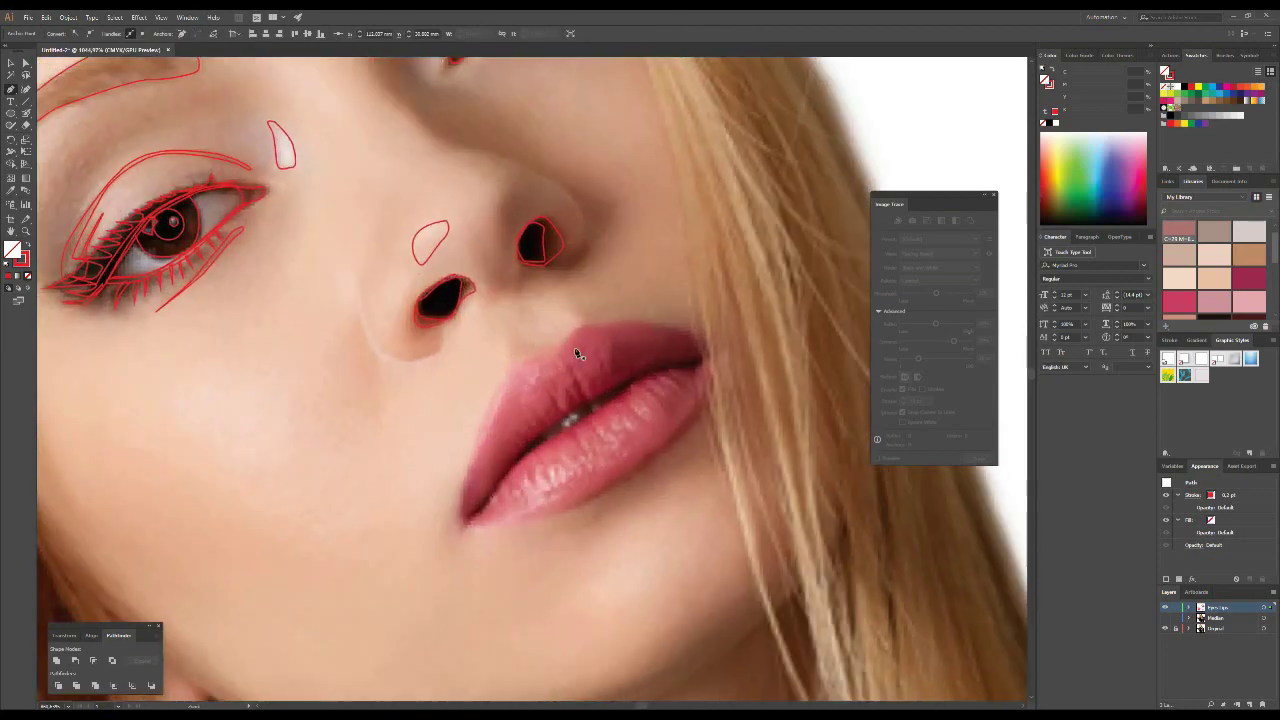
pyautogui.moveTo(580, 327); pyautogui.dragTo(510, 372)
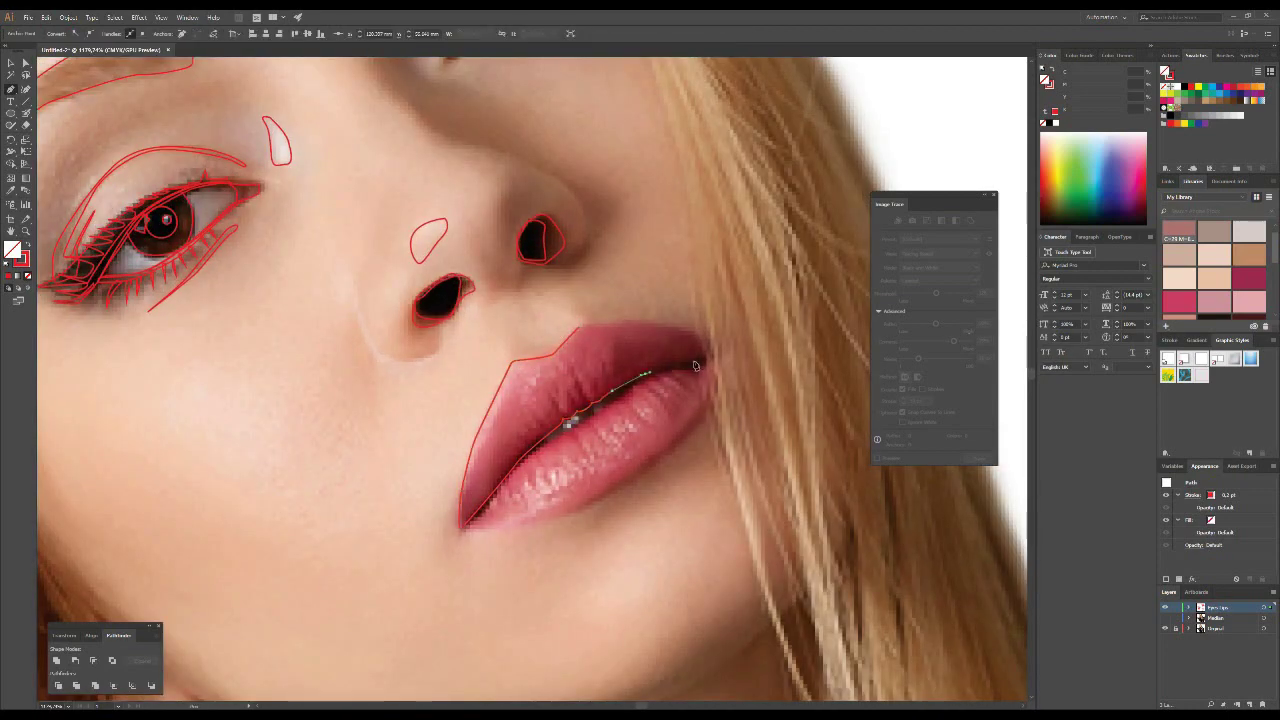
pyautogui.moveTo(695, 365); pyautogui.dragTo(582, 326)
pyautogui.moveTo(466, 530); pyautogui.dragTo(572, 435)
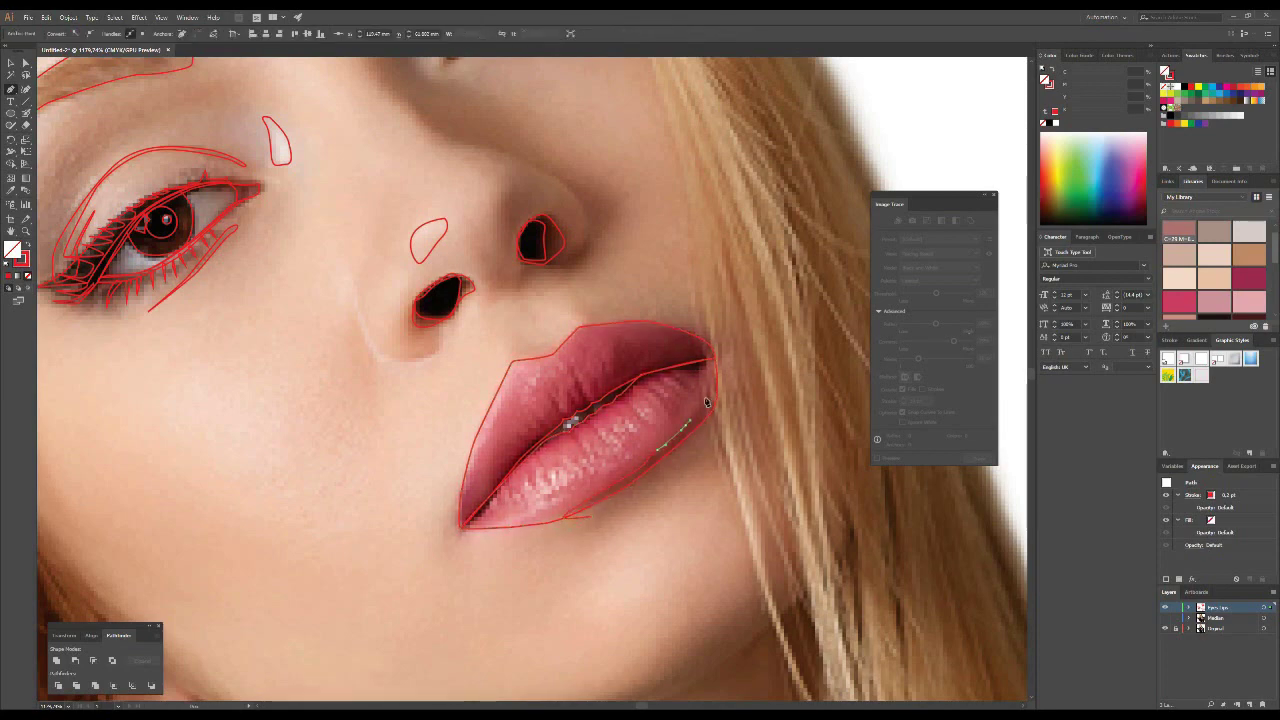
pyautogui.scroll(1, 579, 464)
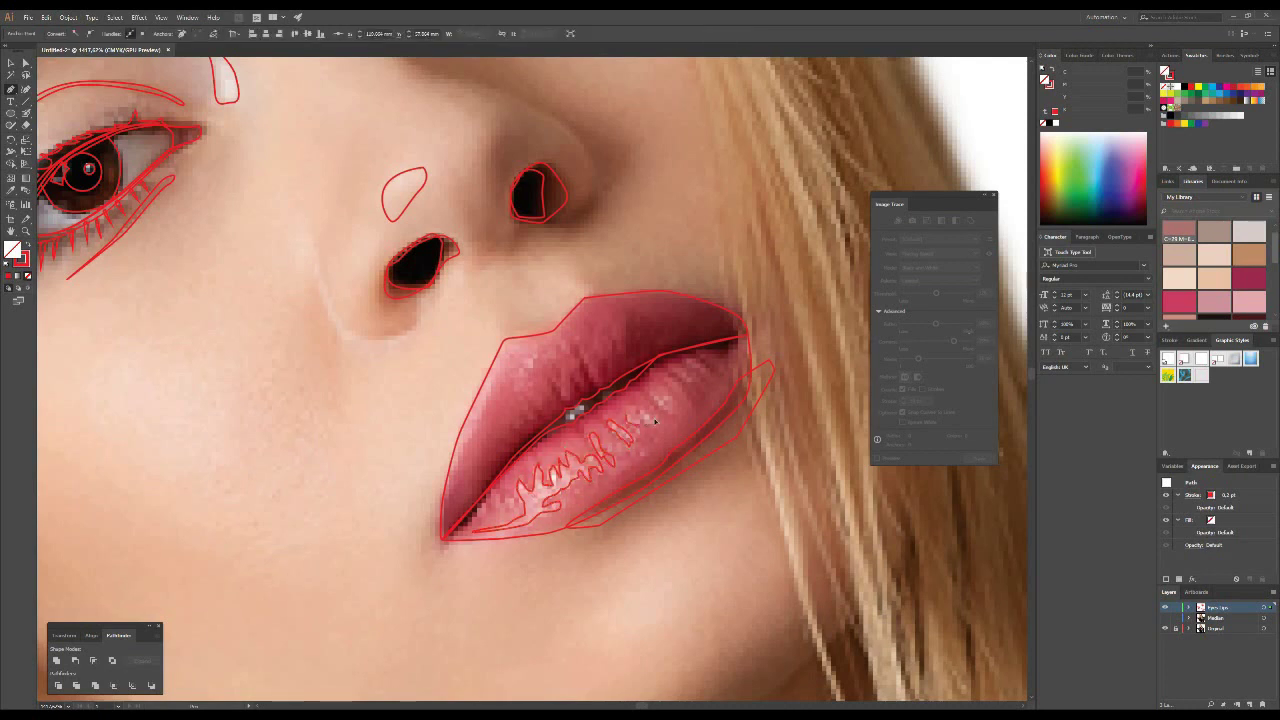
# - Trace the lower lip's inner edge and highlights, redraw the upper lip's top edge, and stroke beside the nostril
pyautogui.moveTo(698, 356); pyautogui.dragTo(709, 381)
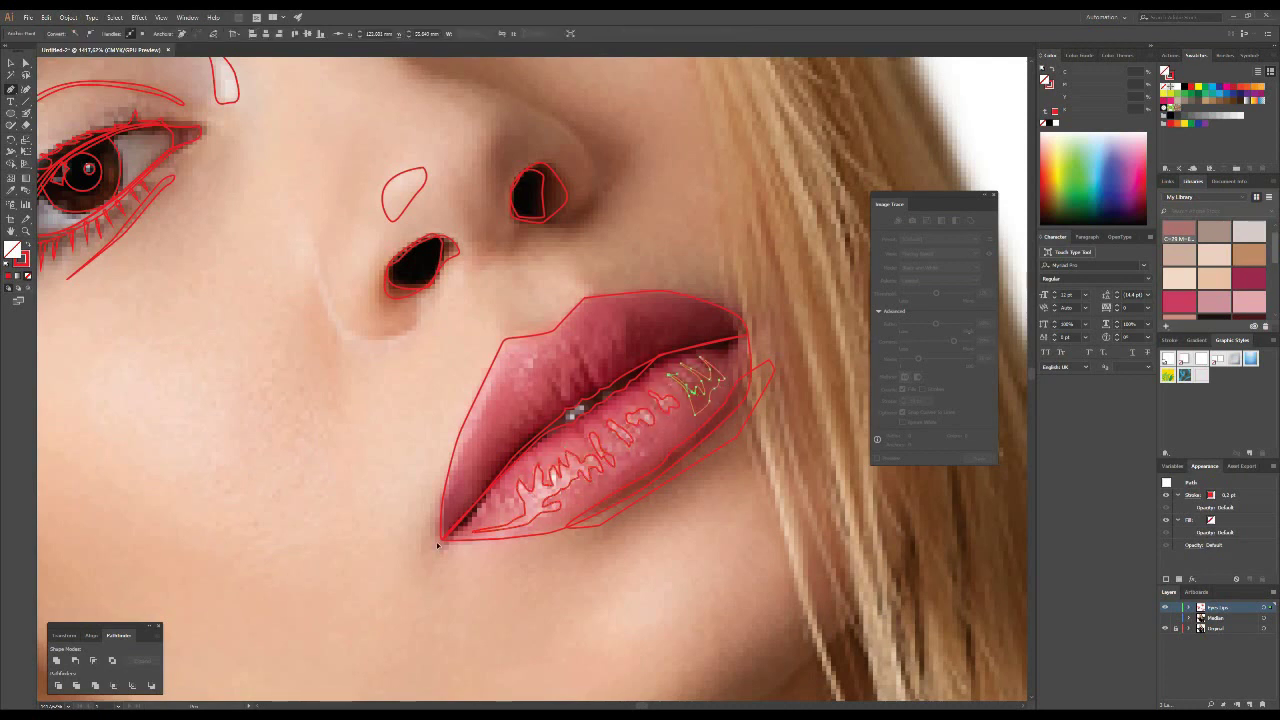
pyautogui.moveTo(550, 440); pyautogui.dragTo(617, 412)
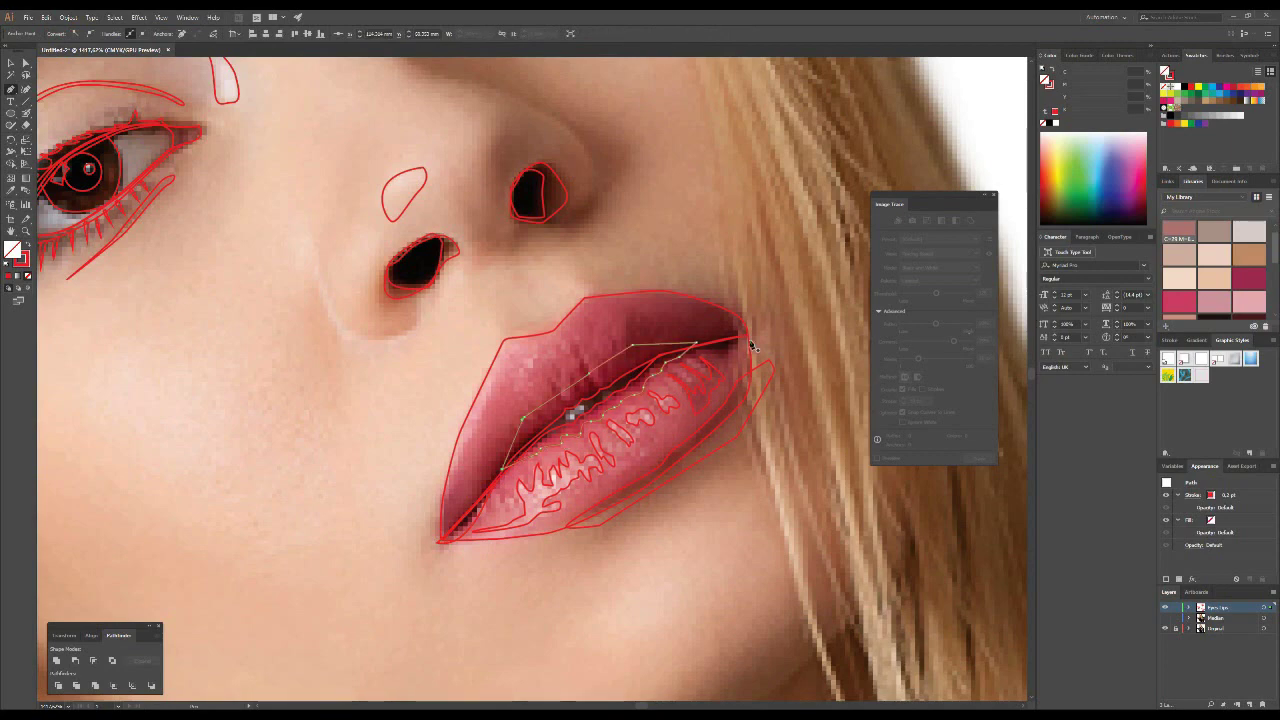
pyautogui.moveTo(697, 344); pyautogui.dragTo(489, 537)
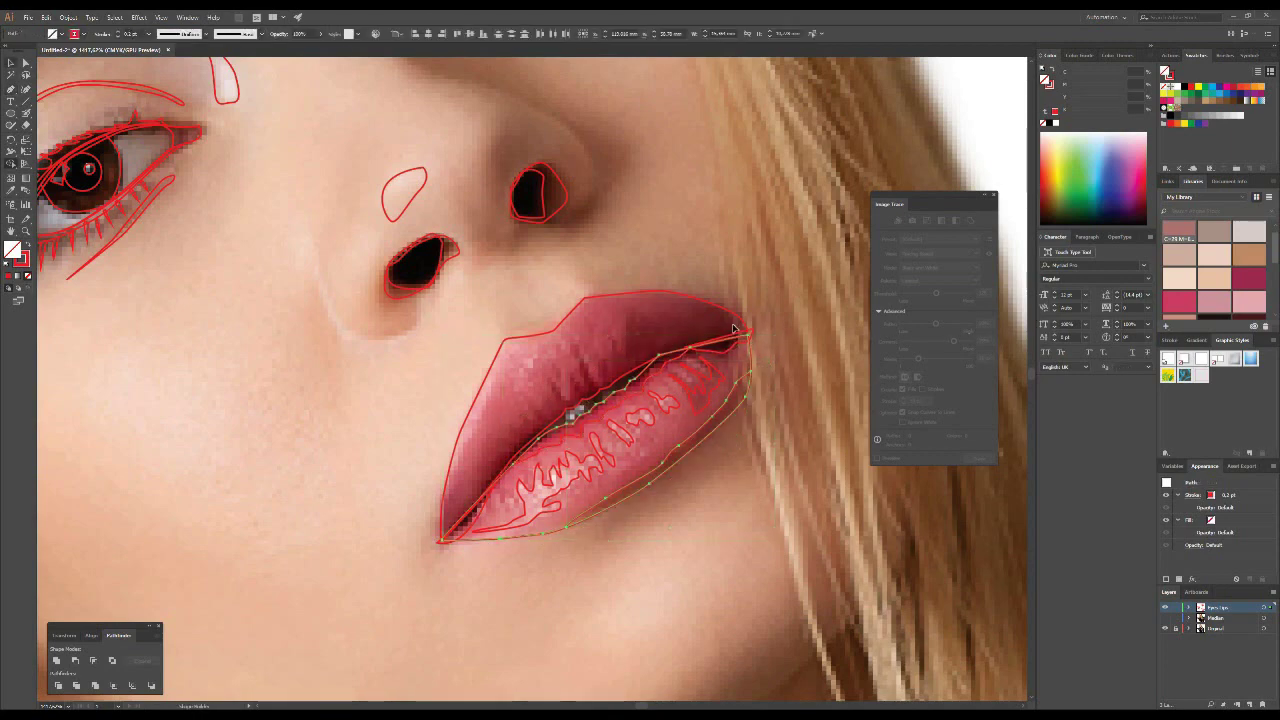
pyautogui.moveTo(520, 429); pyautogui.dragTo(540, 413)
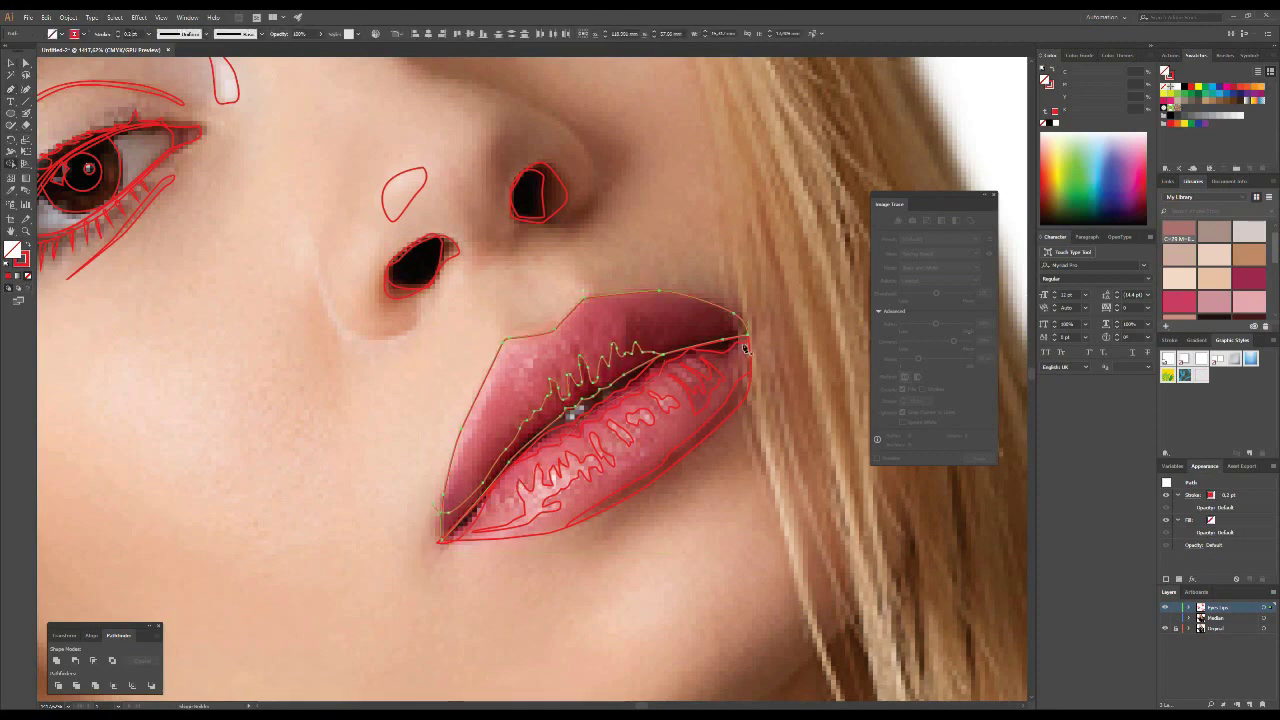
pyautogui.moveTo(707, 321); pyautogui.dragTo(673, 320)
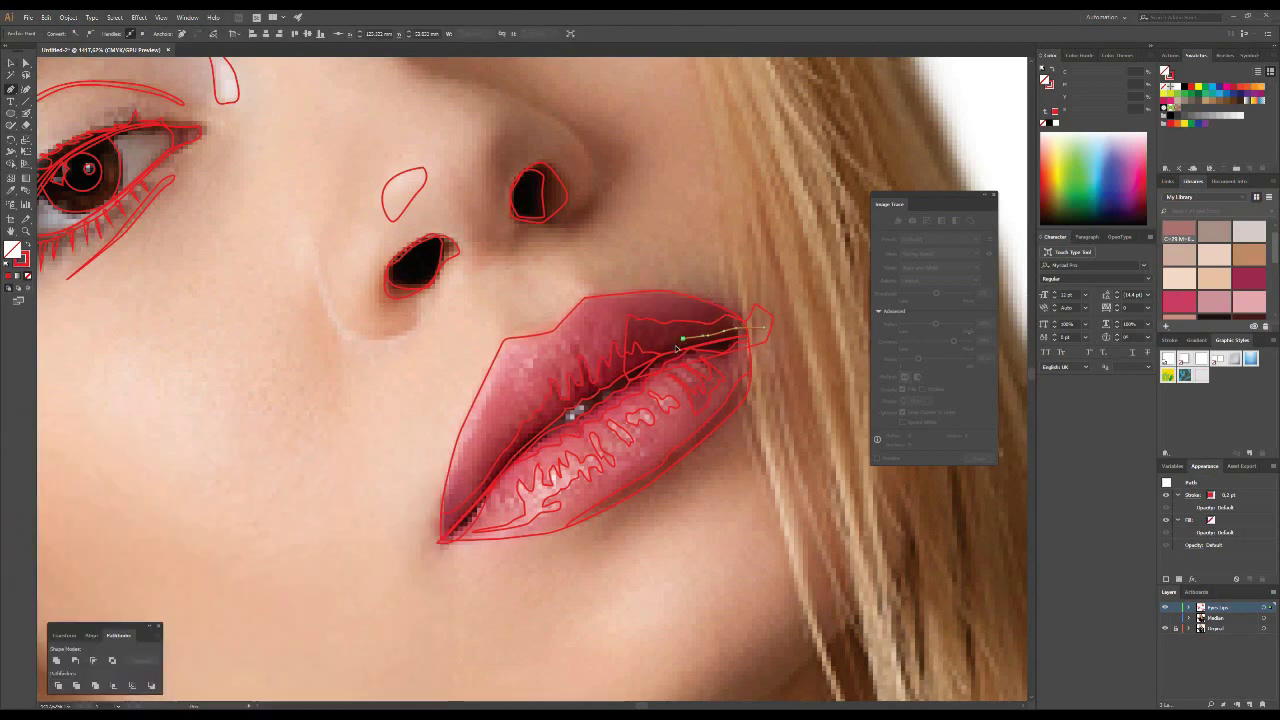
pyautogui.moveTo(757, 323); pyautogui.dragTo(481, 418)
pyautogui.scroll(-1, 514, 294)
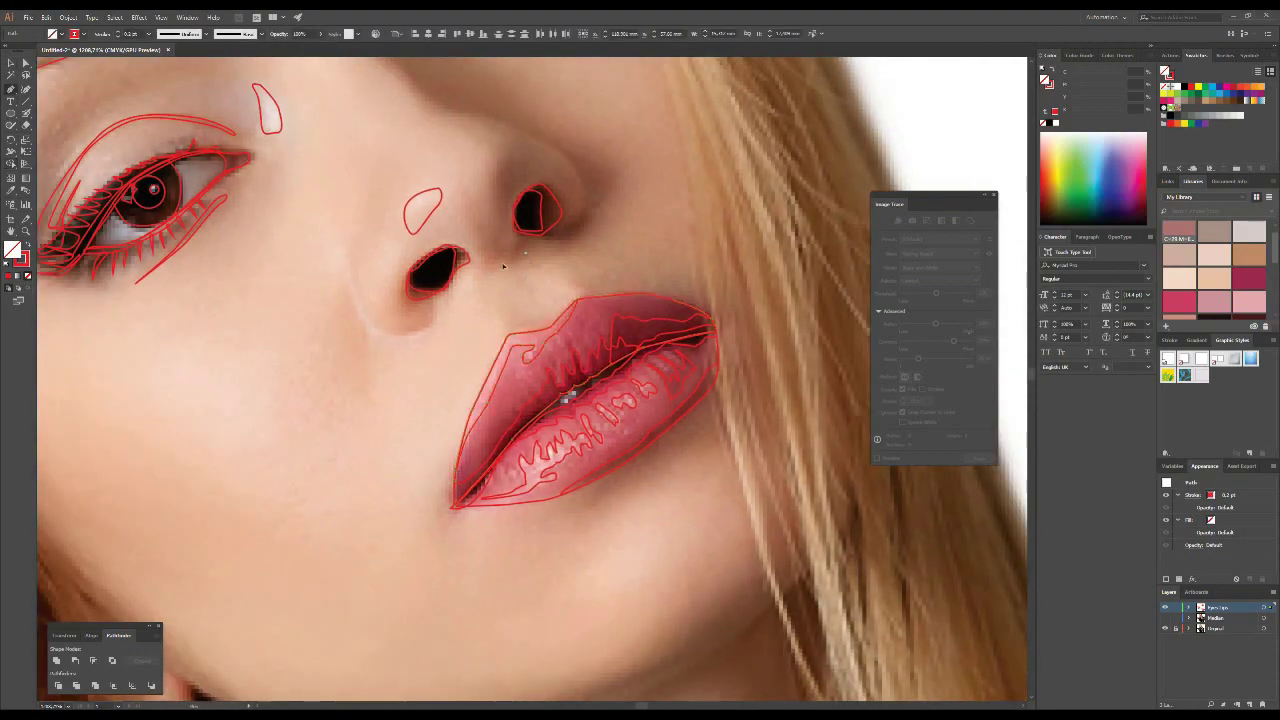
pyautogui.moveTo(518, 258); pyautogui.dragTo(496, 184)
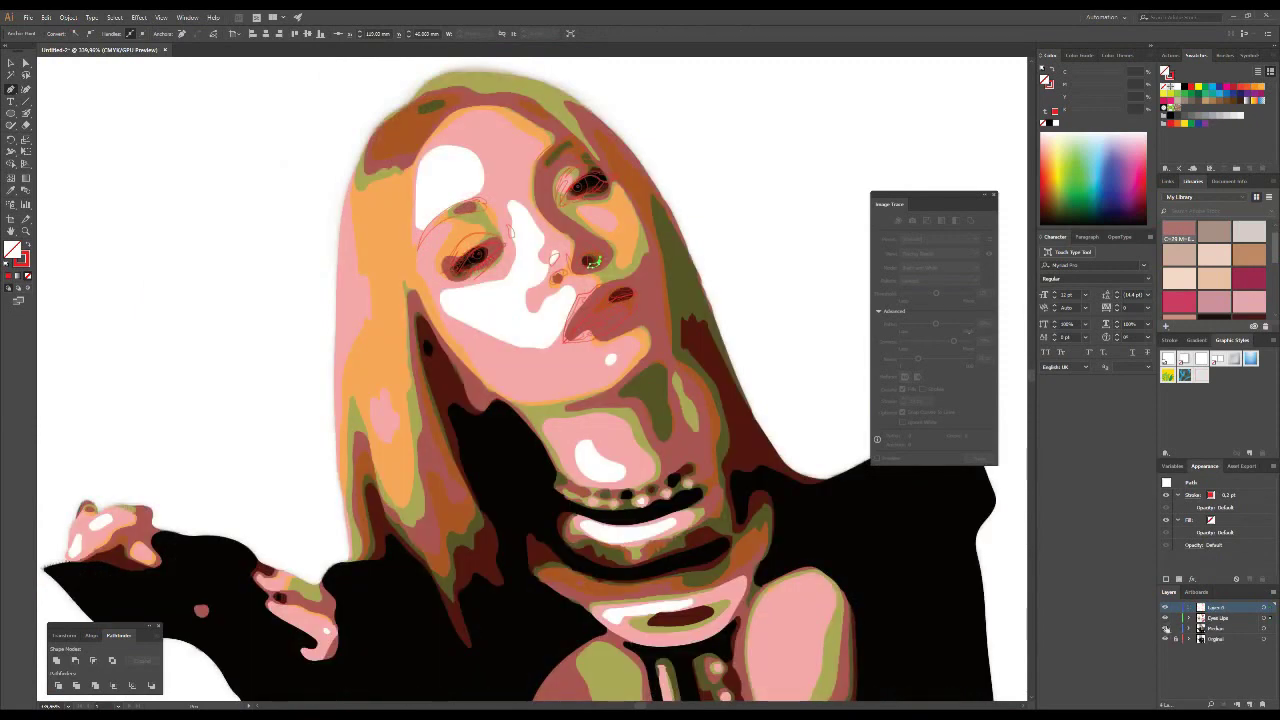
# - Hide the traced shapes, rename the top layer, and trace the hair's outer edge in red
pyautogui.click(1165, 627)
pyautogui.doubleClick(1218, 607)
pyautogui.press('Return')
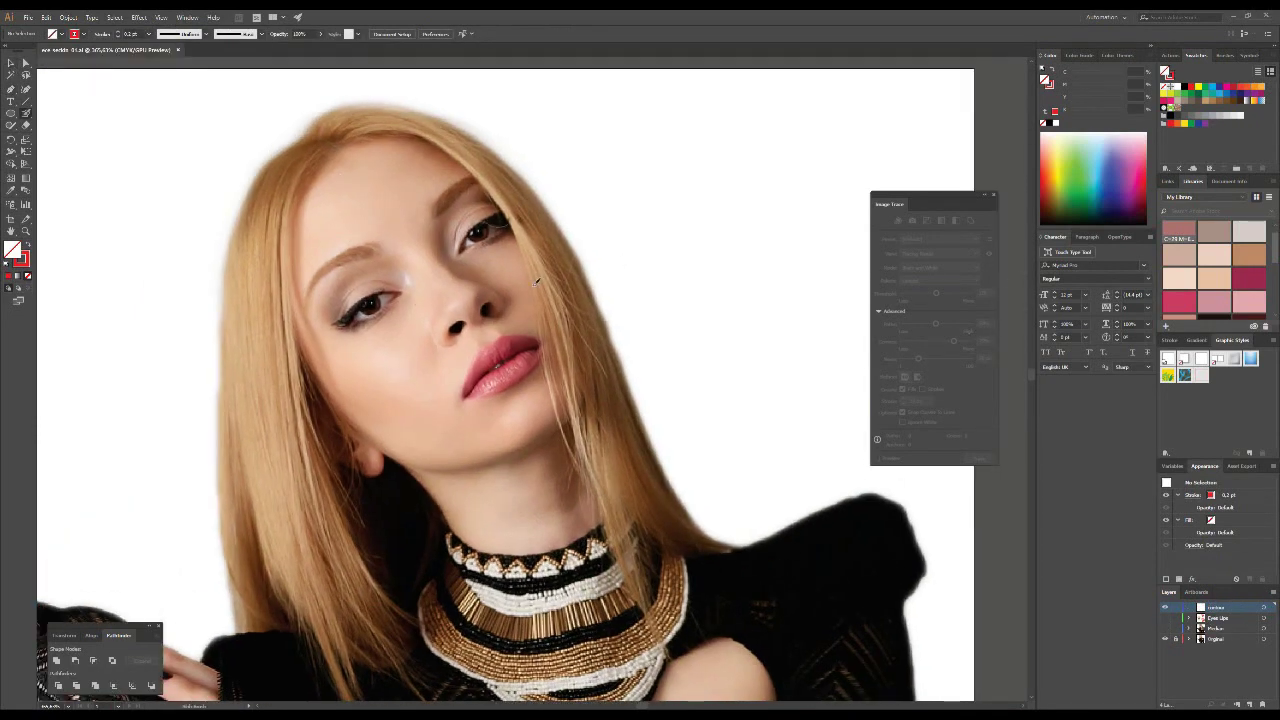
pyautogui.scroll(2, 536, 283)
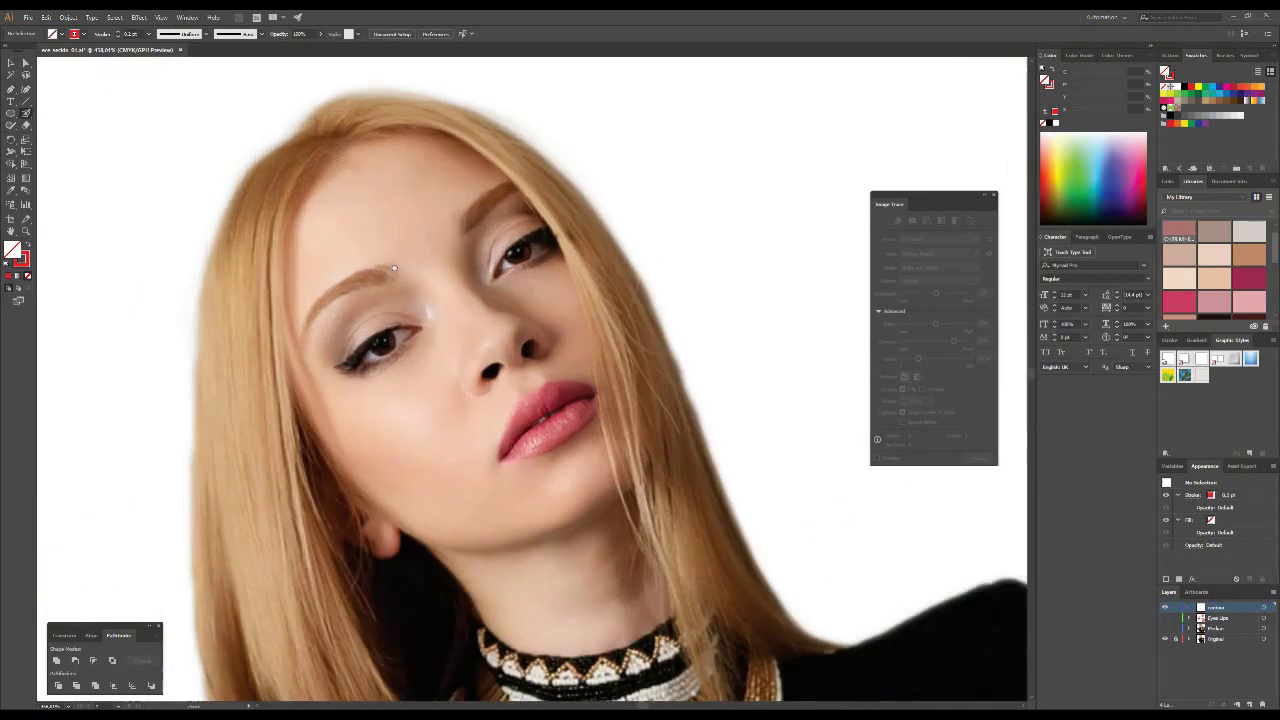
pyautogui.scroll(1, 536, 283)
pyautogui.moveTo(430, 118); pyautogui.dragTo(585, 600)
pyautogui.scroll(1, 495, 587)
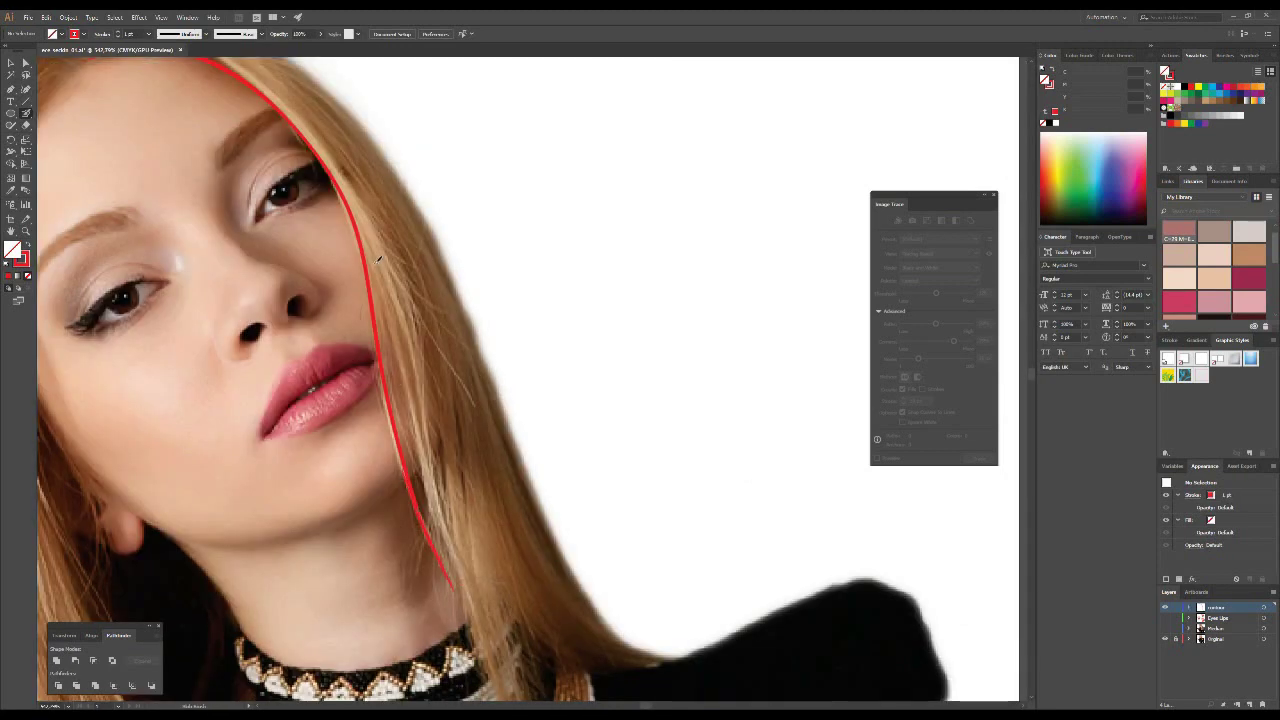
pyautogui.scroll(-1, 369, 127)
pyautogui.moveTo(376, 248); pyautogui.dragTo(420, 468)
# - Trace the hairline at the top of the head and the hair strands
pyautogui.scroll(1, 523, 457)
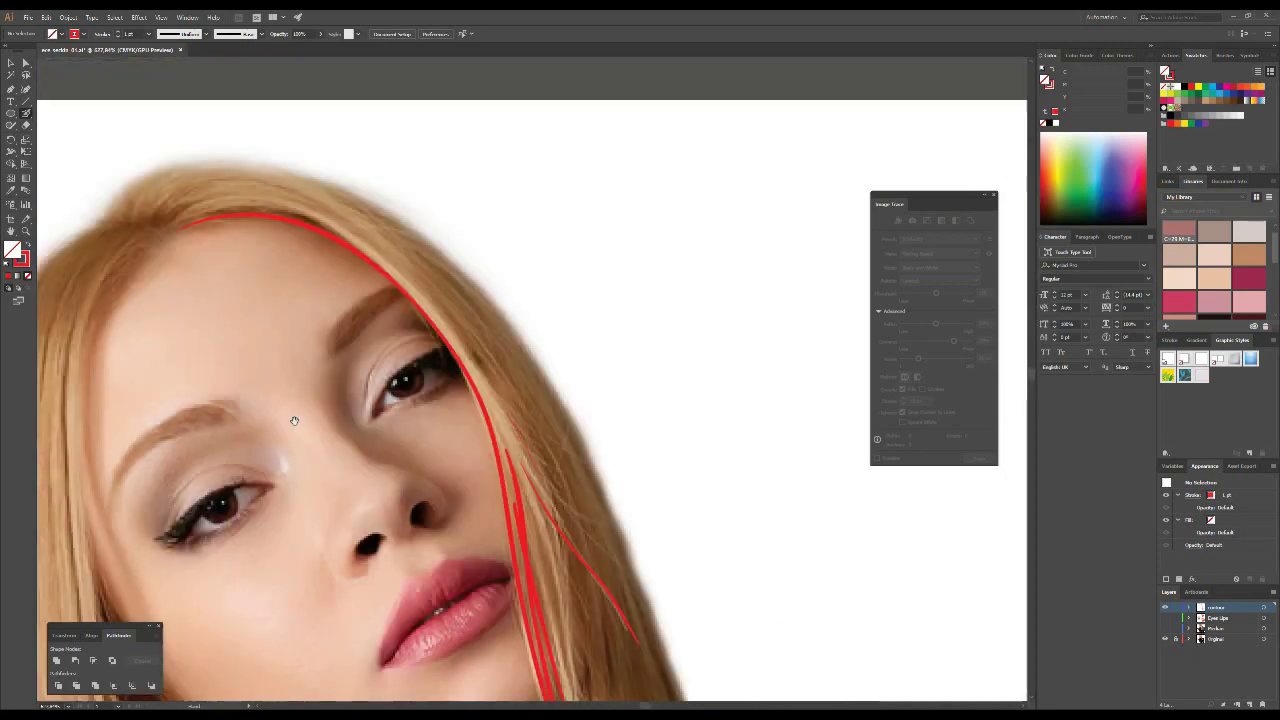
pyautogui.scroll(2, 397, 297)
pyautogui.moveTo(258, 352); pyautogui.dragTo(368, 338)
pyautogui.scroll(-1, 397, 297)
pyautogui.scroll(-5, 397, 297)
pyautogui.moveTo(270, 285)
pyautogui.mouseDown()
pyautogui.moveTo(390, 600)
pyautogui.moveTo(450, 425)
pyautogui.moveTo(830, 455)
pyautogui.mouseUp()
pyautogui.scroll(-3, 830, 455)
pyautogui.scroll(-3, 830, 455)
pyautogui.moveTo(440, 260)
pyautogui.mouseDown()
pyautogui.moveTo(640, 495)
pyautogui.moveTo(405, 345)
pyautogui.mouseUp()
pyautogui.scroll(-2, 405, 345)
# - Outline the bare left shoulder and the curve under the ear, adding further body strokes
pyautogui.moveTo(470, 515); pyautogui.dragTo(290, 366)
pyautogui.scroll(5, 290, 366)
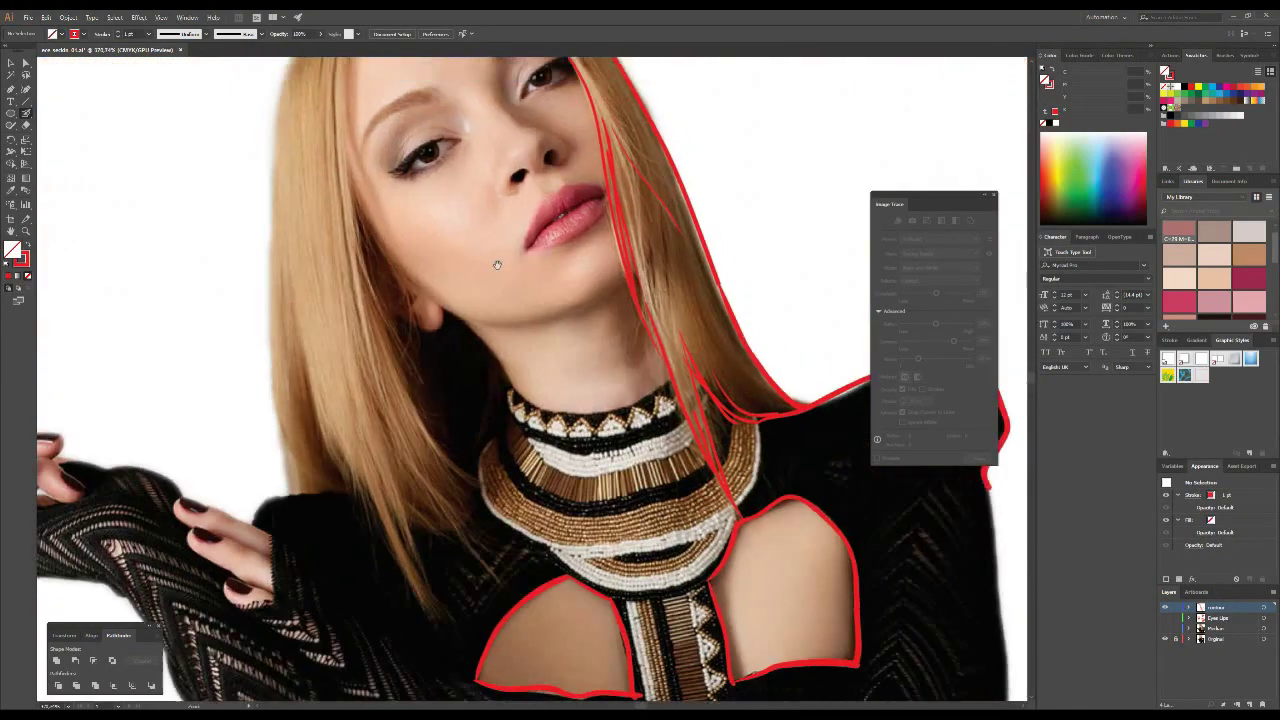
pyautogui.scroll(2, 430, 320)
pyautogui.moveTo(398, 318); pyautogui.dragTo(458, 312)
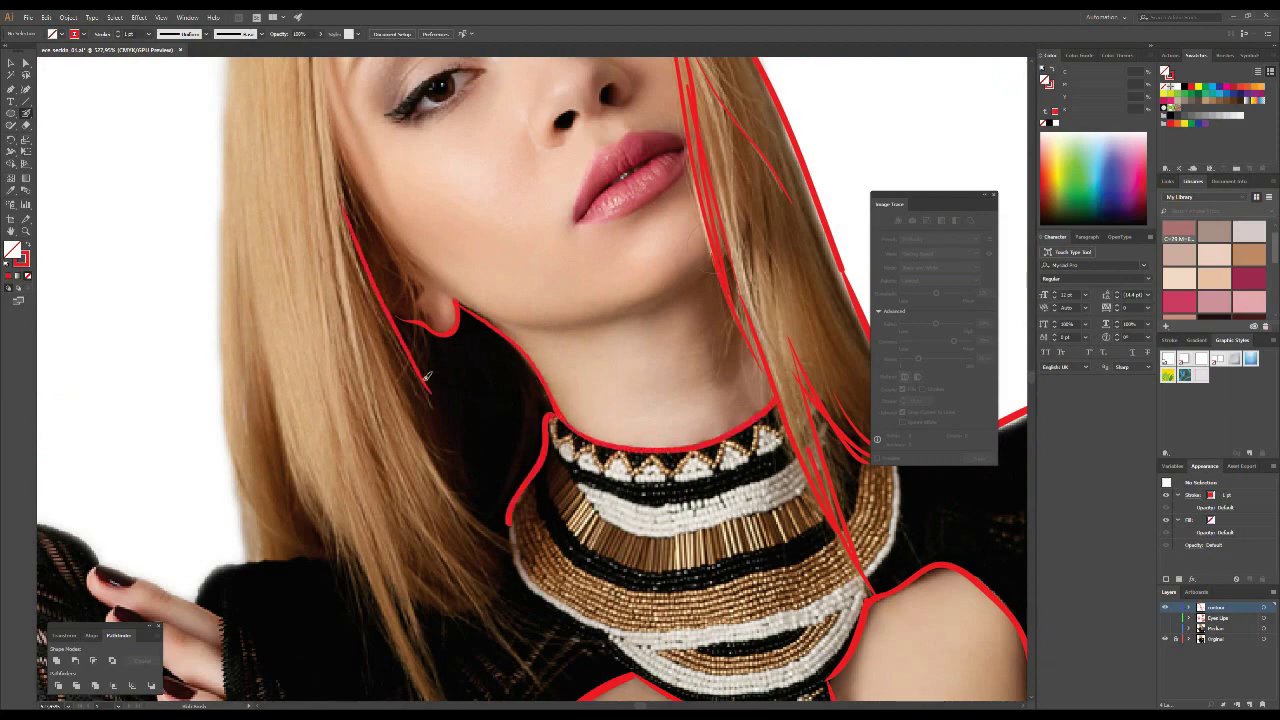
pyautogui.moveTo(390, 355); pyautogui.dragTo(525, 598)
pyautogui.scroll(-2, 525, 598)
pyautogui.moveTo(330, 370); pyautogui.dragTo(401, 549)
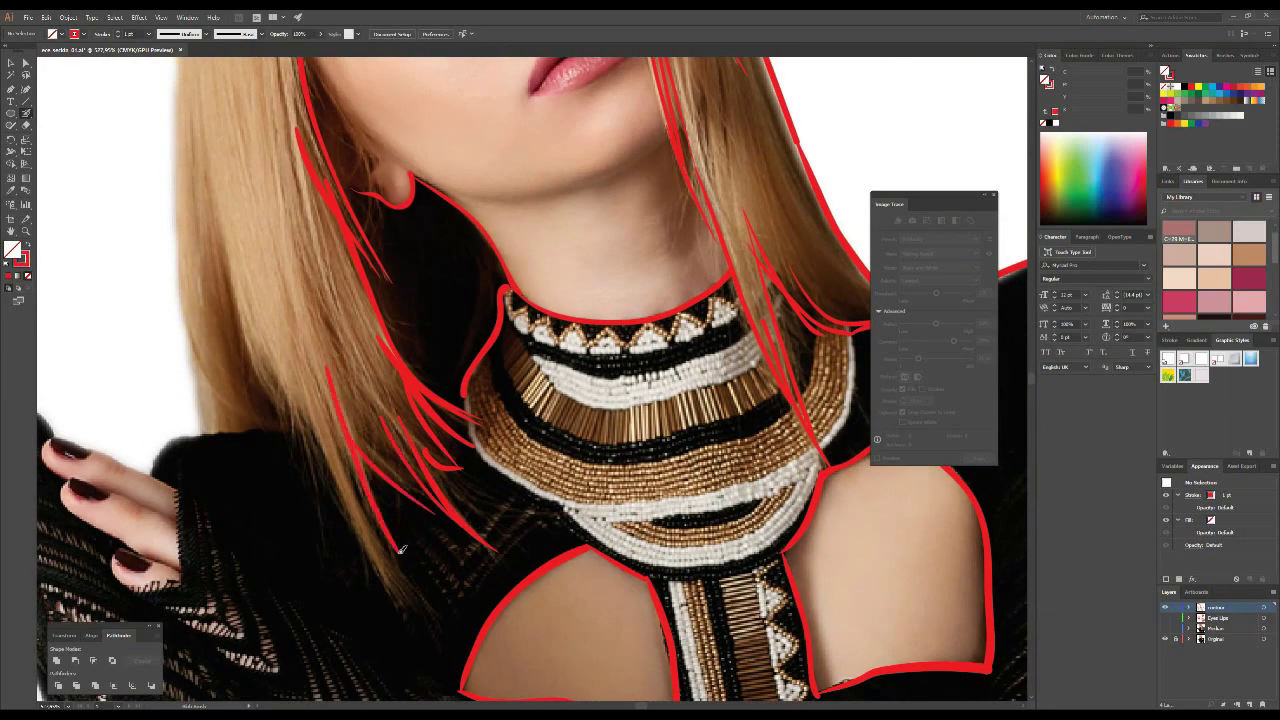
pyautogui.moveTo(240, 165); pyautogui.dragTo(195, 435)
pyautogui.scroll(5, 428, 480)
pyautogui.scroll(5, 428, 480)
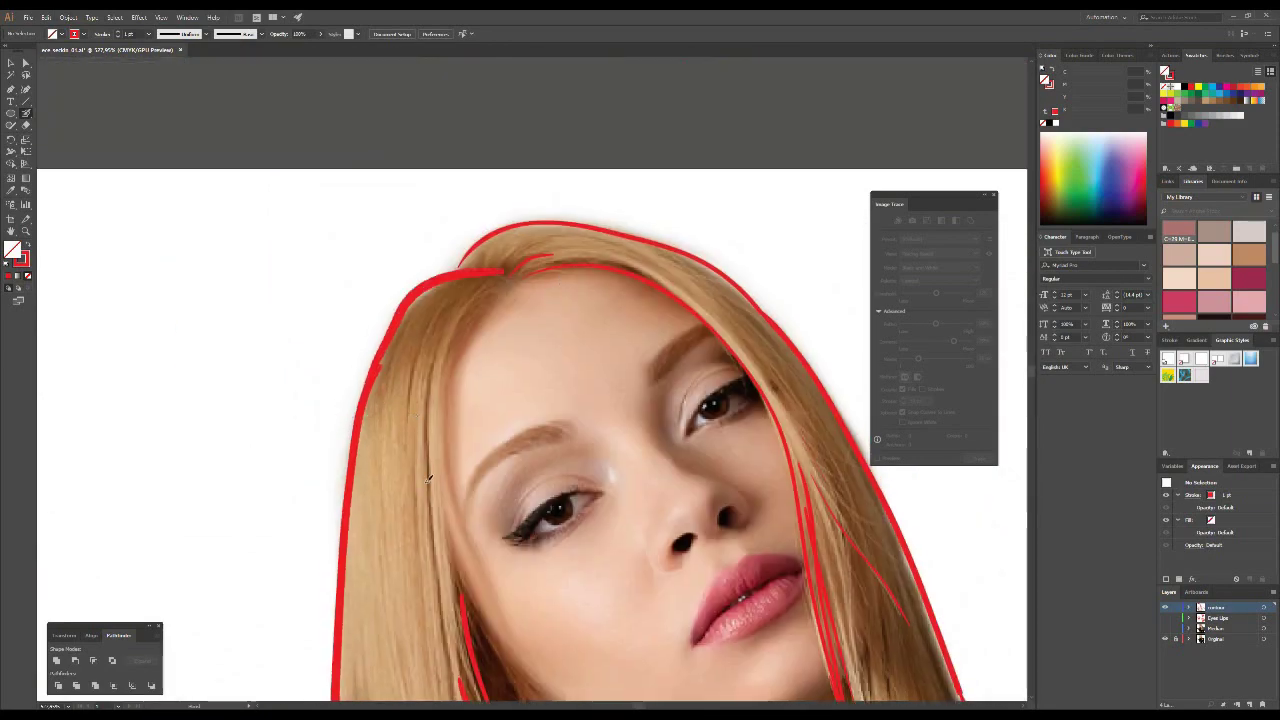
pyautogui.scroll(-3, 428, 480)
# - Trace the shoulder line from the hand to the cutout
pyautogui.moveTo(425, 220); pyautogui.dragTo(405, 600)
pyautogui.scroll(-1, 426, 337)
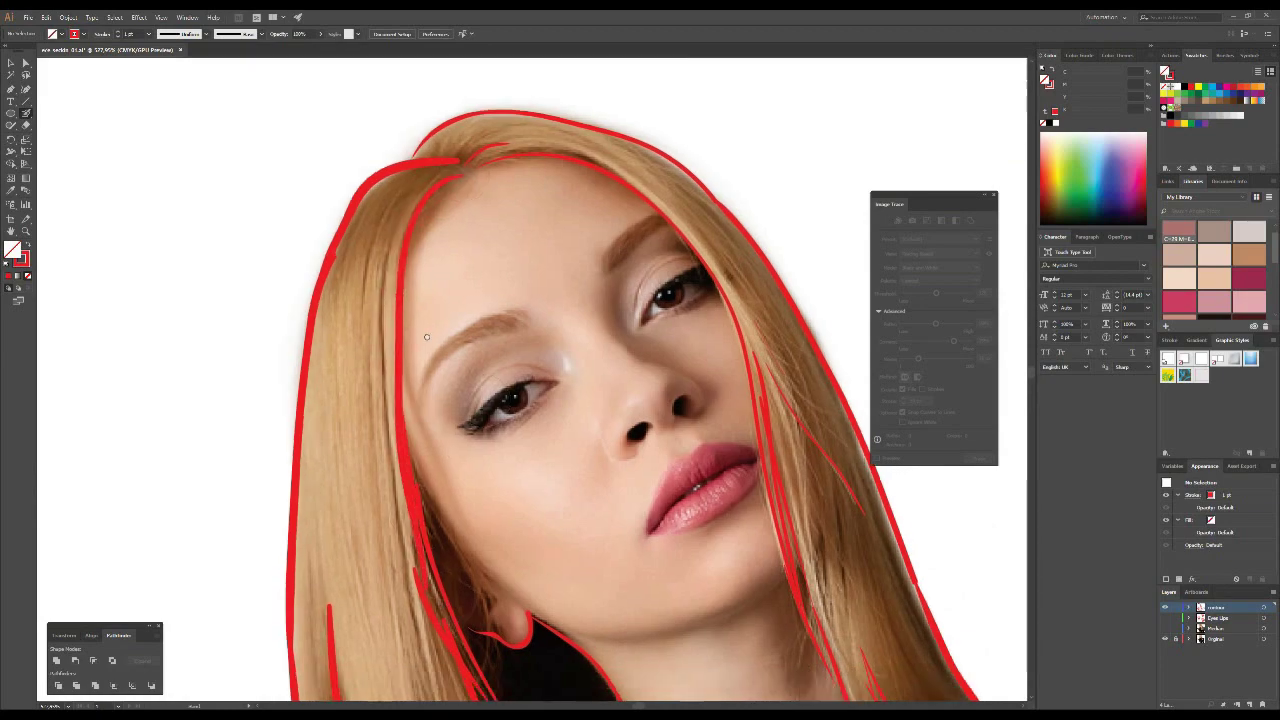
pyautogui.scroll(-2, 426, 337)
pyautogui.scroll(-3, 450, 480)
pyautogui.hscroll(-2, 441, 442)
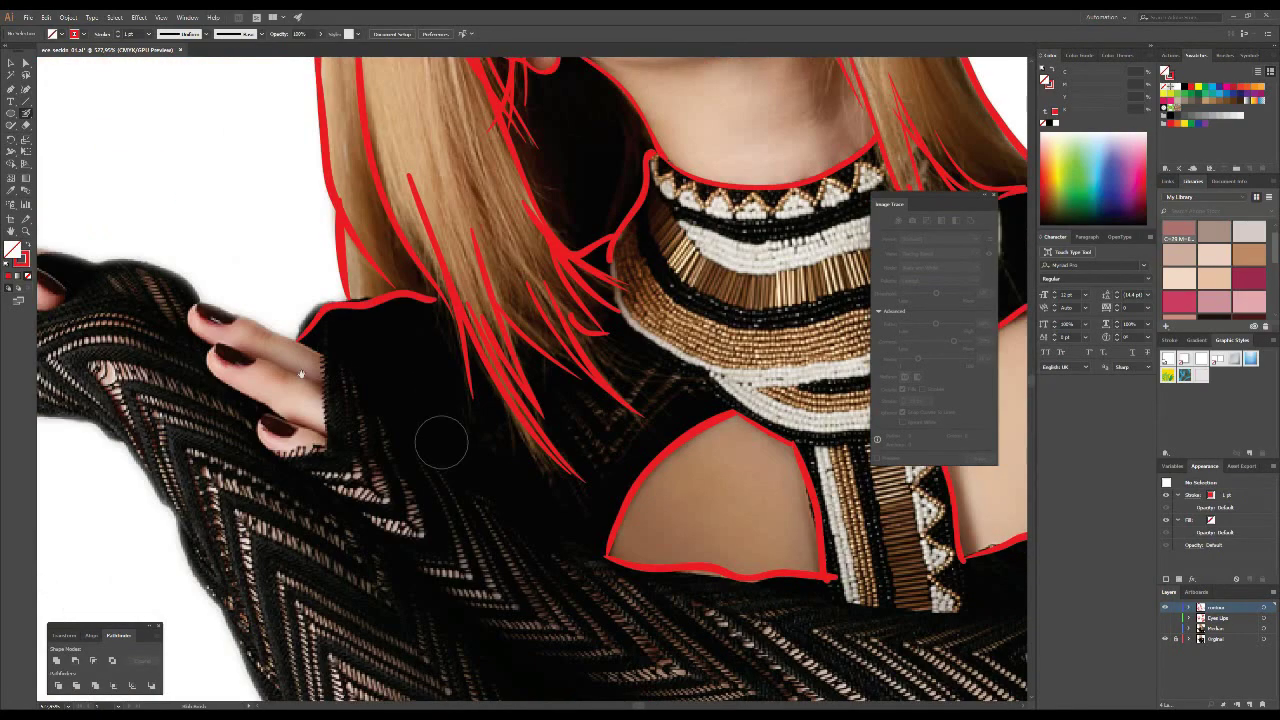
pyautogui.moveTo(318, 345); pyautogui.dragTo(605, 550)
pyautogui.scroll(1, 240, 241)
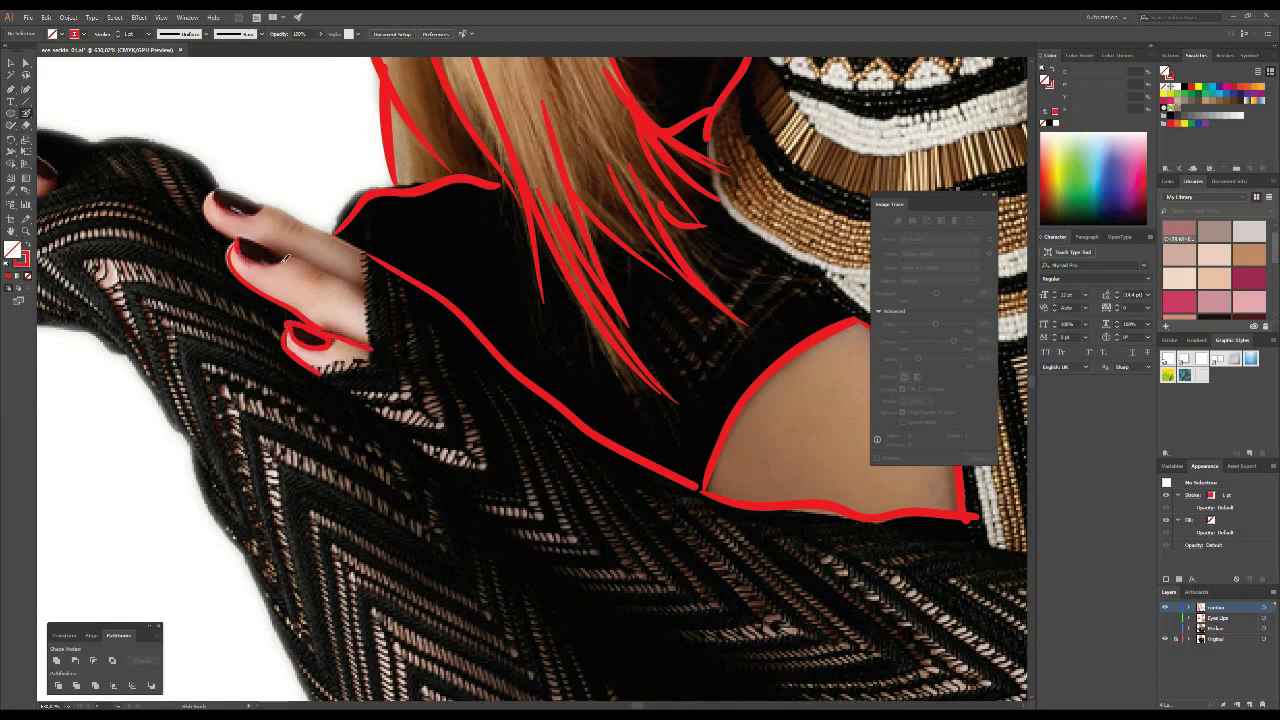
pyautogui.scroll(-2, 386, 275)
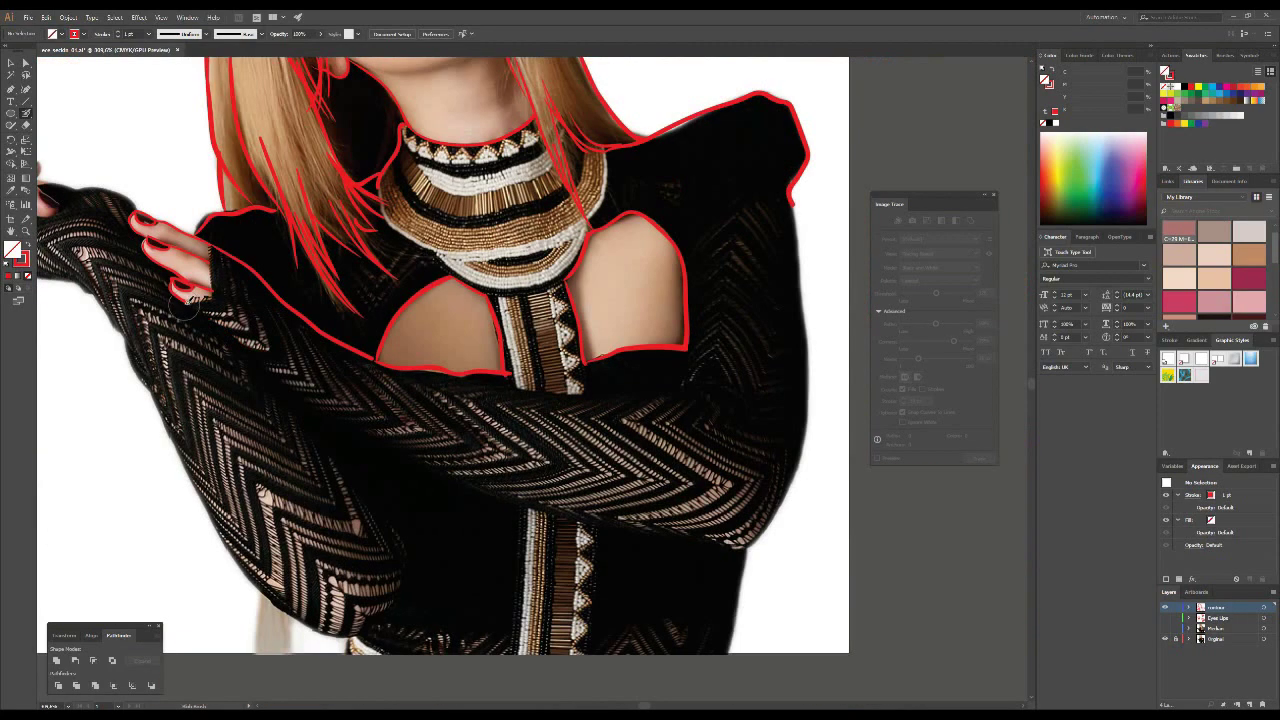
pyautogui.scroll(1, 290, 380)
# - Trace the crossing arm's edges, the right arm, the left sleeve and the beaded centre strip
pyautogui.moveTo(284, 384); pyautogui.dragTo(798, 586)
pyautogui.scroll(1, 540, 600)
pyautogui.moveTo(190, 300); pyautogui.dragTo(620, 355)
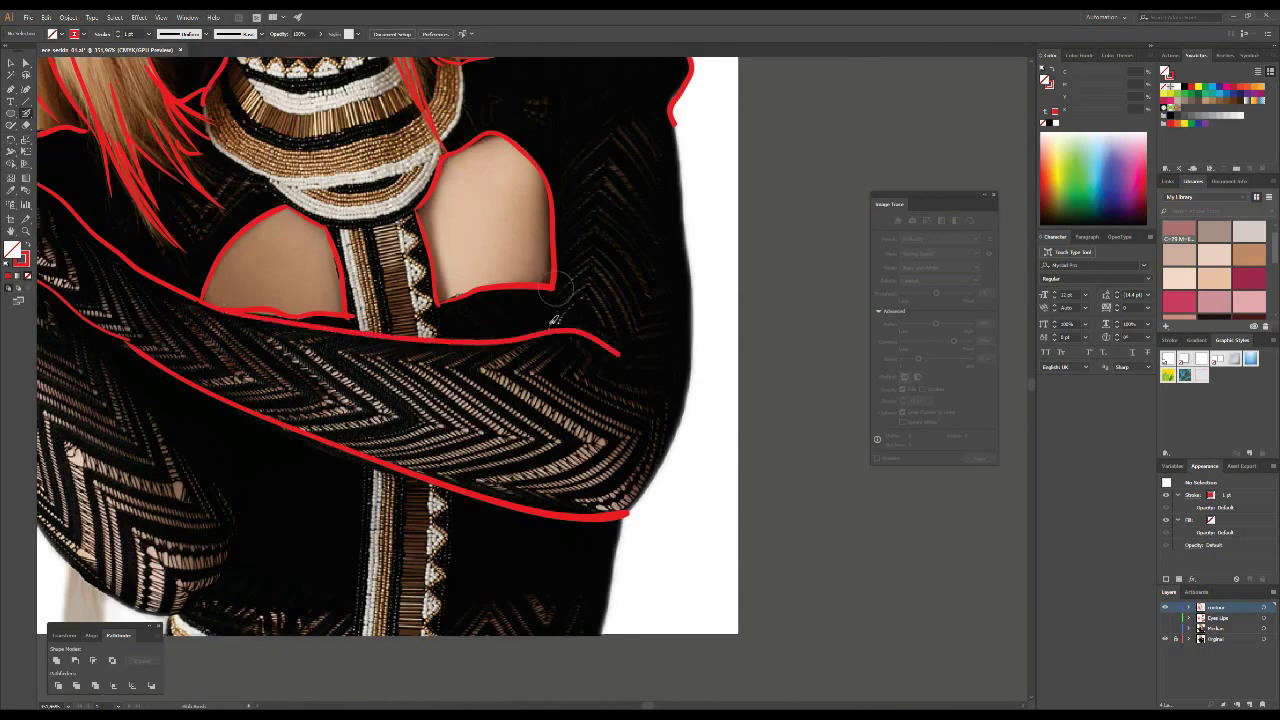
pyautogui.scroll(1, 648, 362)
pyautogui.moveTo(630, 212); pyautogui.dragTo(642, 474)
pyautogui.scroll(-1, 642, 474)
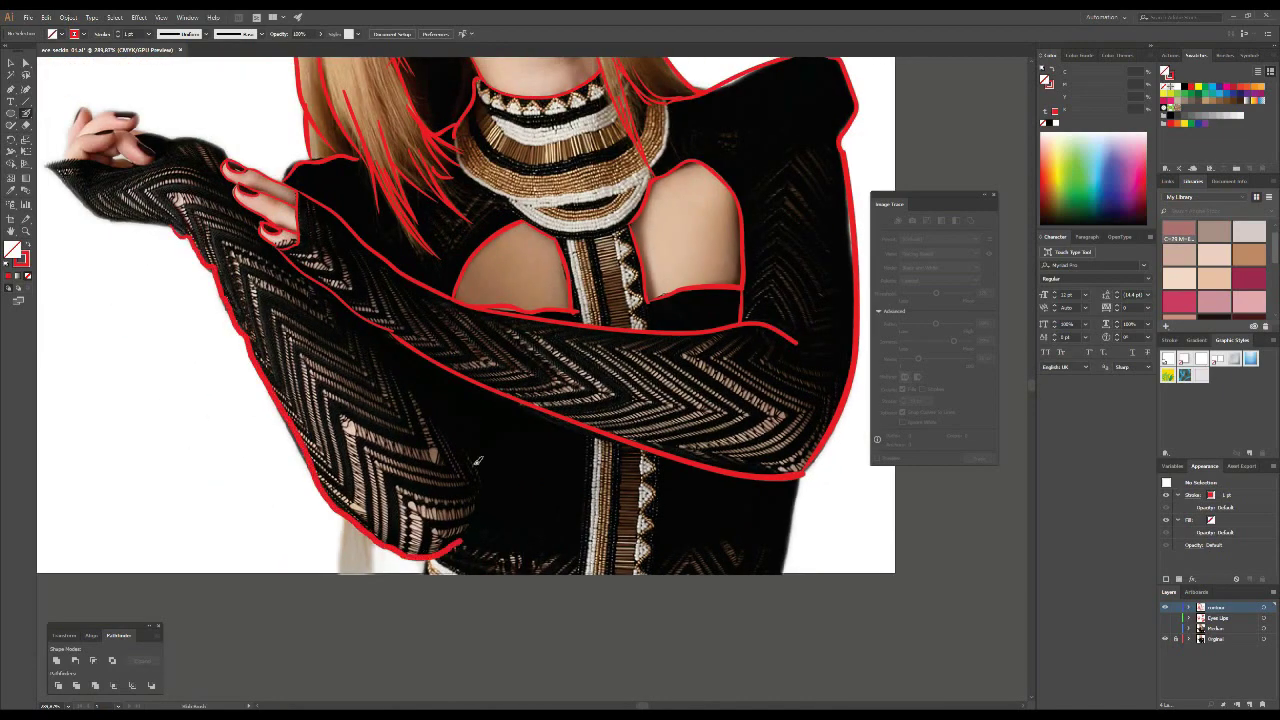
pyautogui.moveTo(178, 234); pyautogui.dragTo(484, 432)
pyautogui.scroll(-1, 421, 469)
pyautogui.moveTo(620, 370); pyautogui.dragTo(668, 375)
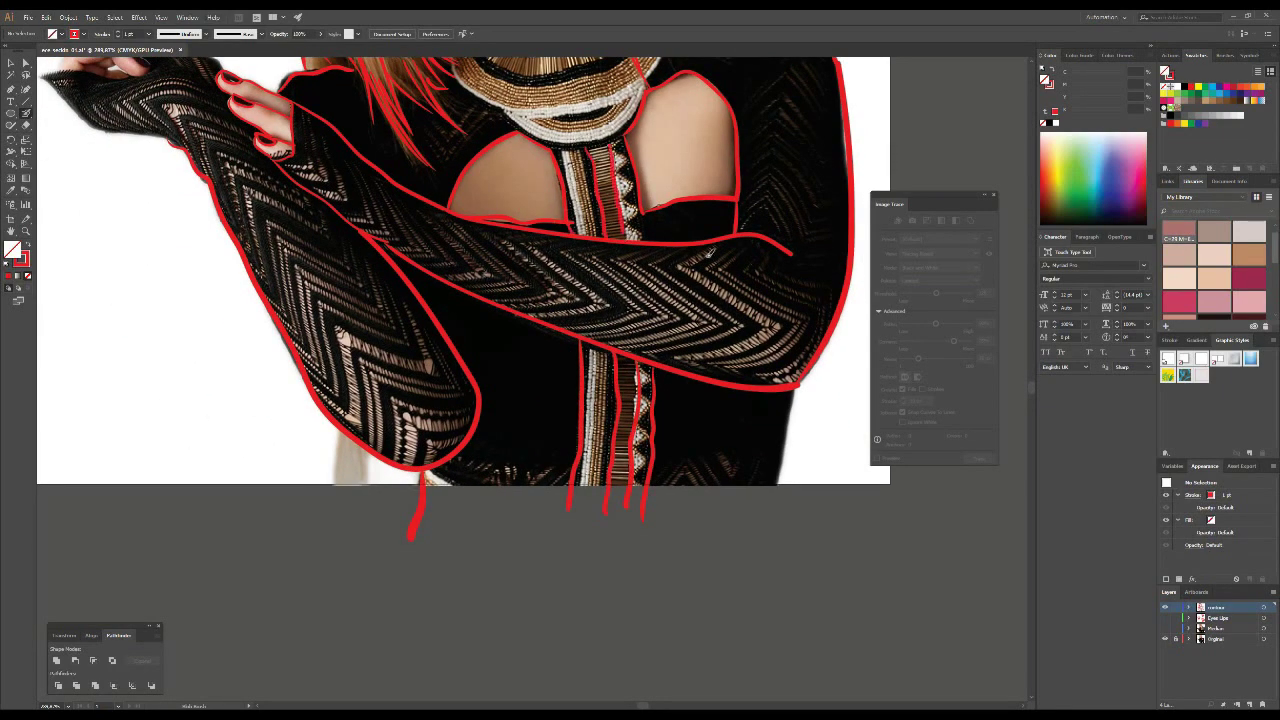
# - Outline the bent finger of the hand
pyautogui.scroll(3, 391, 541)
pyautogui.scroll(1, 543, 252)
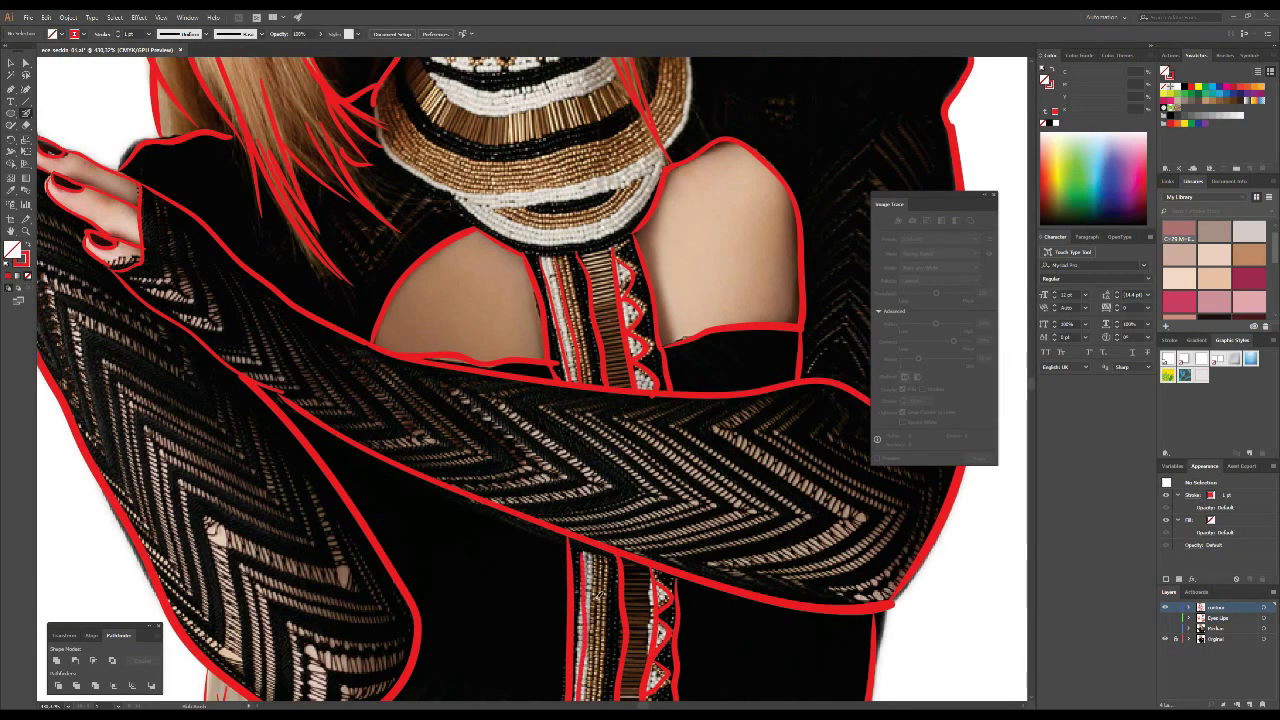
pyautogui.scroll(-2, 590, 555)
pyautogui.scroll(-2, 377, 357)
pyautogui.scroll(-1, 316, 226)
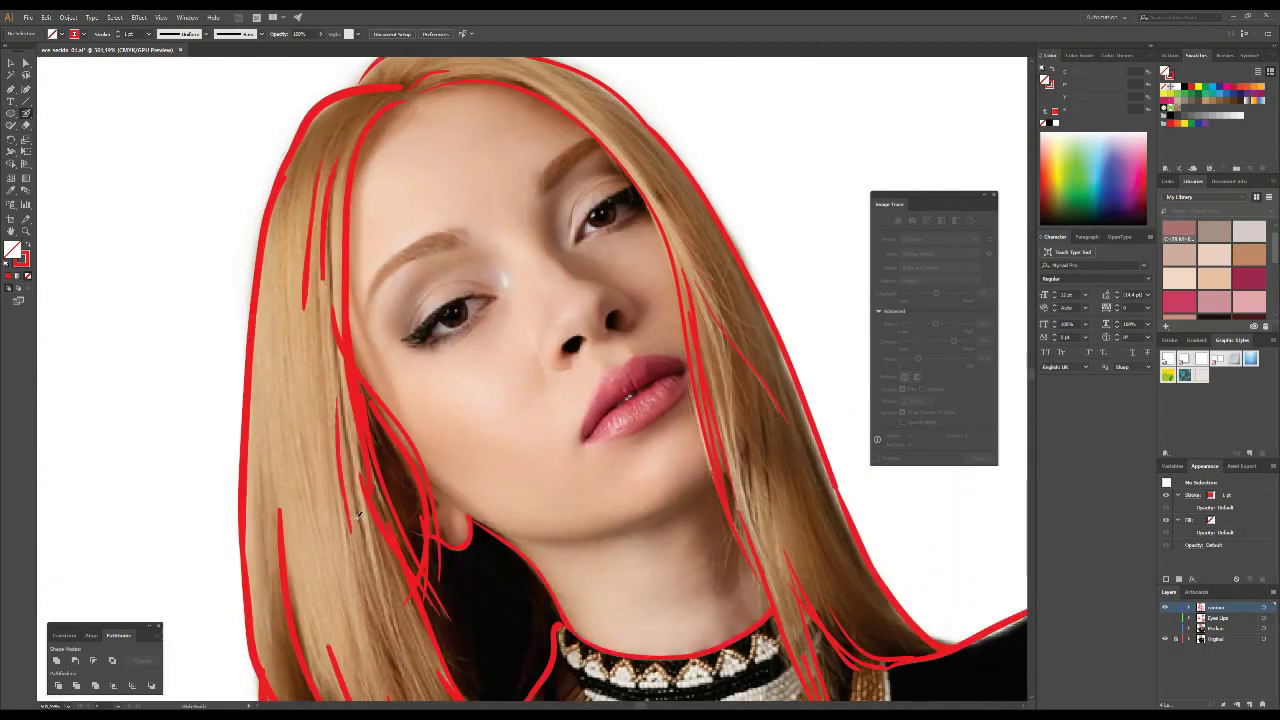
pyautogui.scroll(-3, 316, 226)
pyautogui.scroll(-2, 350, 400)
pyautogui.scroll(4, 395, 465)
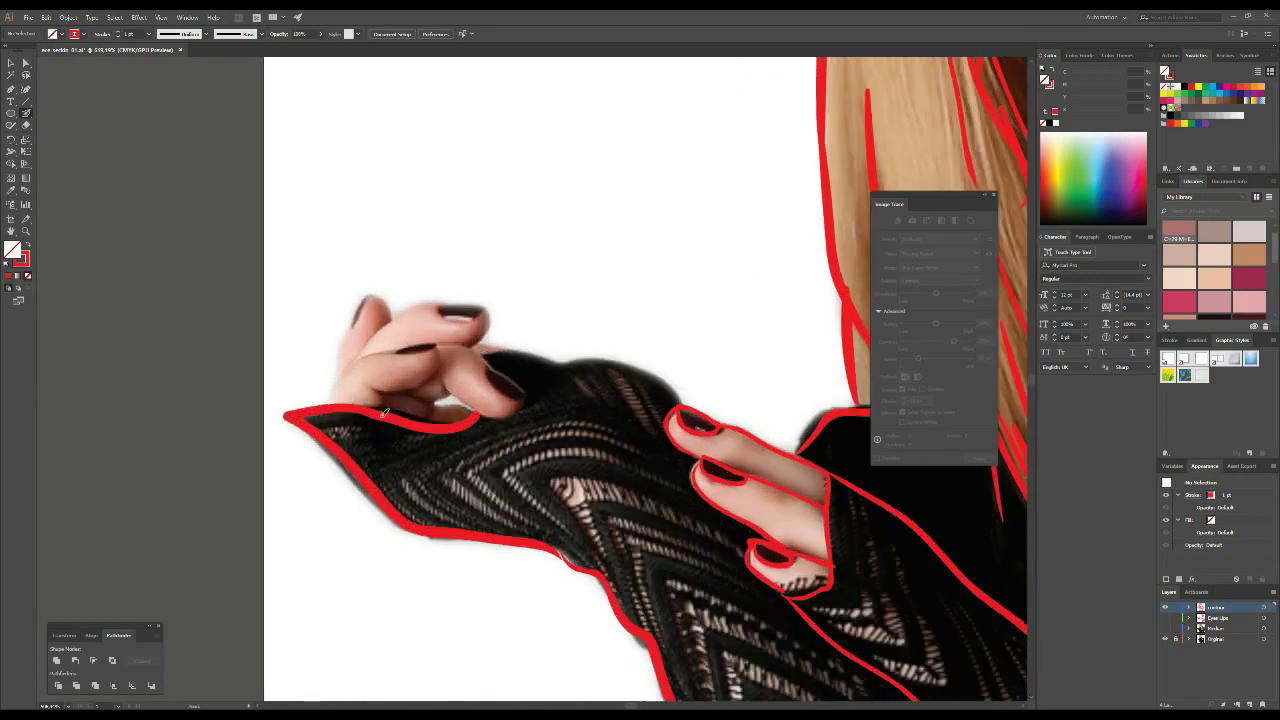
pyautogui.scroll(1, 430, 330)
pyautogui.moveTo(477, 347); pyautogui.dragTo(432, 424)
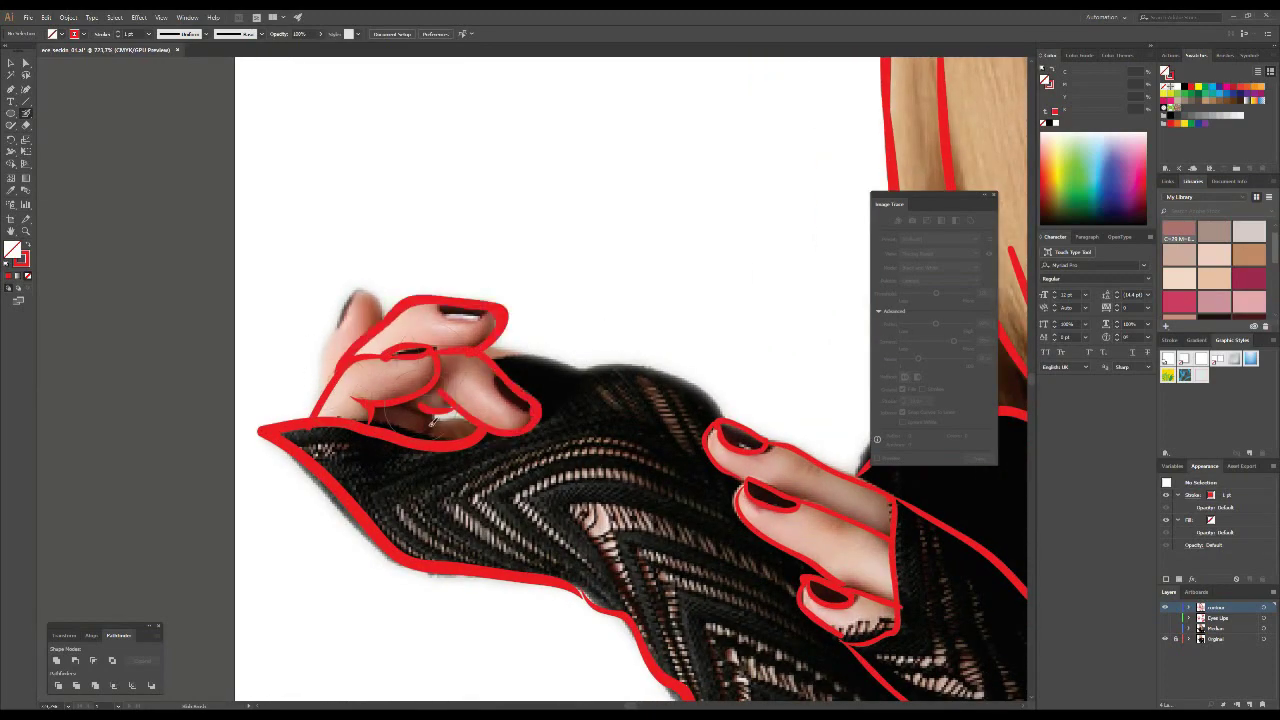
pyautogui.scroll(-2, 511, 331)
pyautogui.scroll(-4, 474, 277)
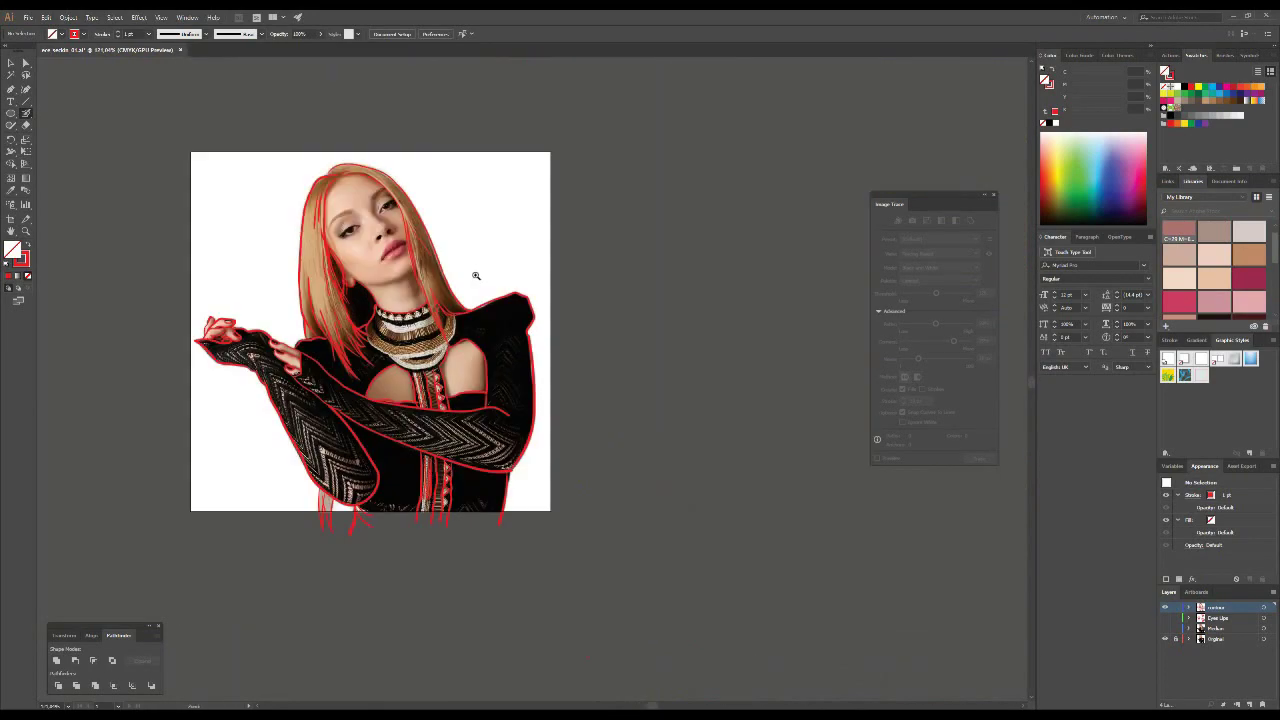
pyautogui.scroll(4, 352, 280)
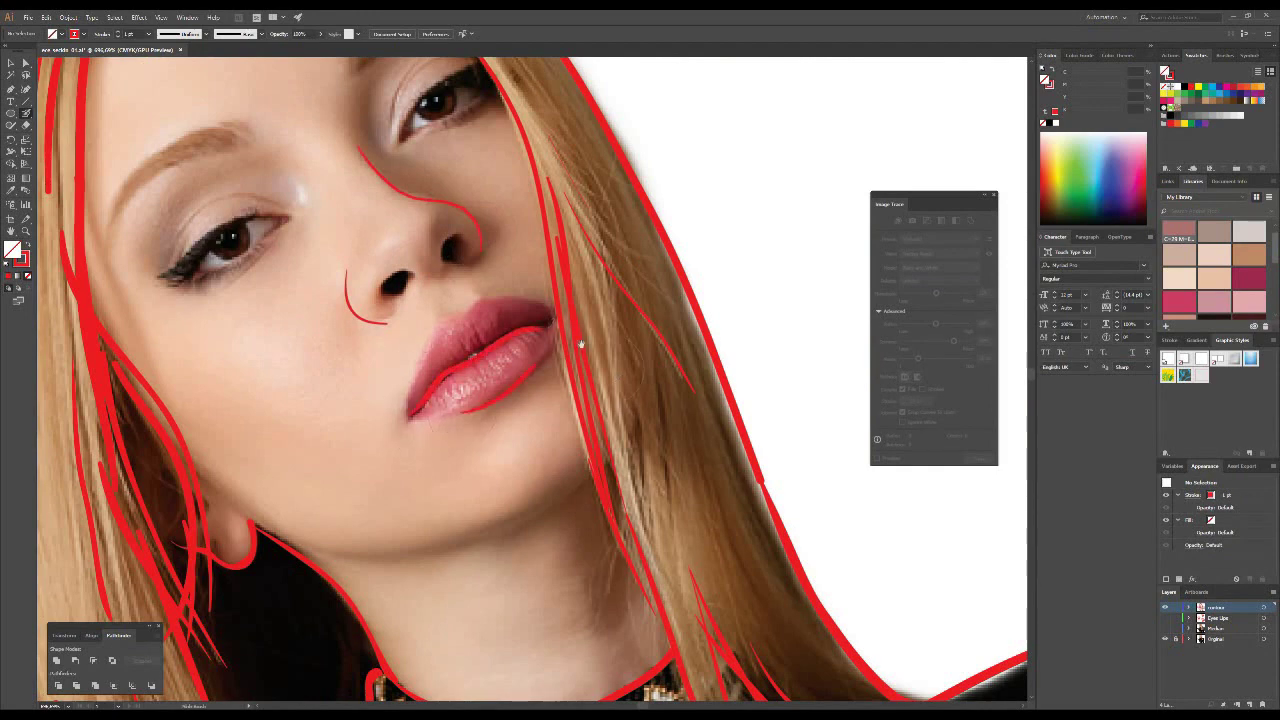
# - Trace the necklace's white, gold and black band edges with red paintbrush strokes
pyautogui.scroll(-5, 430, 400)
pyautogui.scroll(1, 430, 400)
pyautogui.moveTo(595, 402)
pyautogui.mouseDown()
pyautogui.moveTo(368, 386)
pyautogui.moveTo(640, 392)
pyautogui.mouseUp()
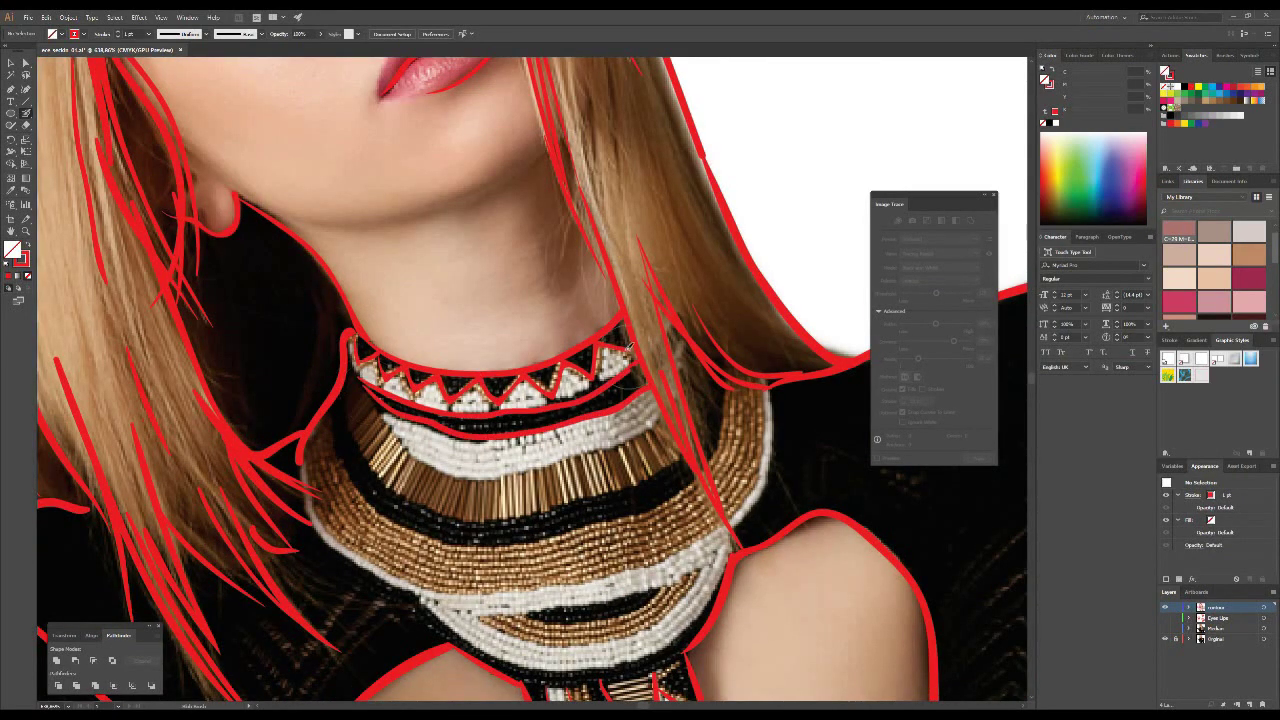
pyautogui.moveTo(385, 440); pyautogui.dragTo(670, 425)
pyautogui.moveTo(345, 340); pyautogui.dragTo(682, 452)
pyautogui.moveTo(330, 408); pyautogui.dragTo(704, 470)
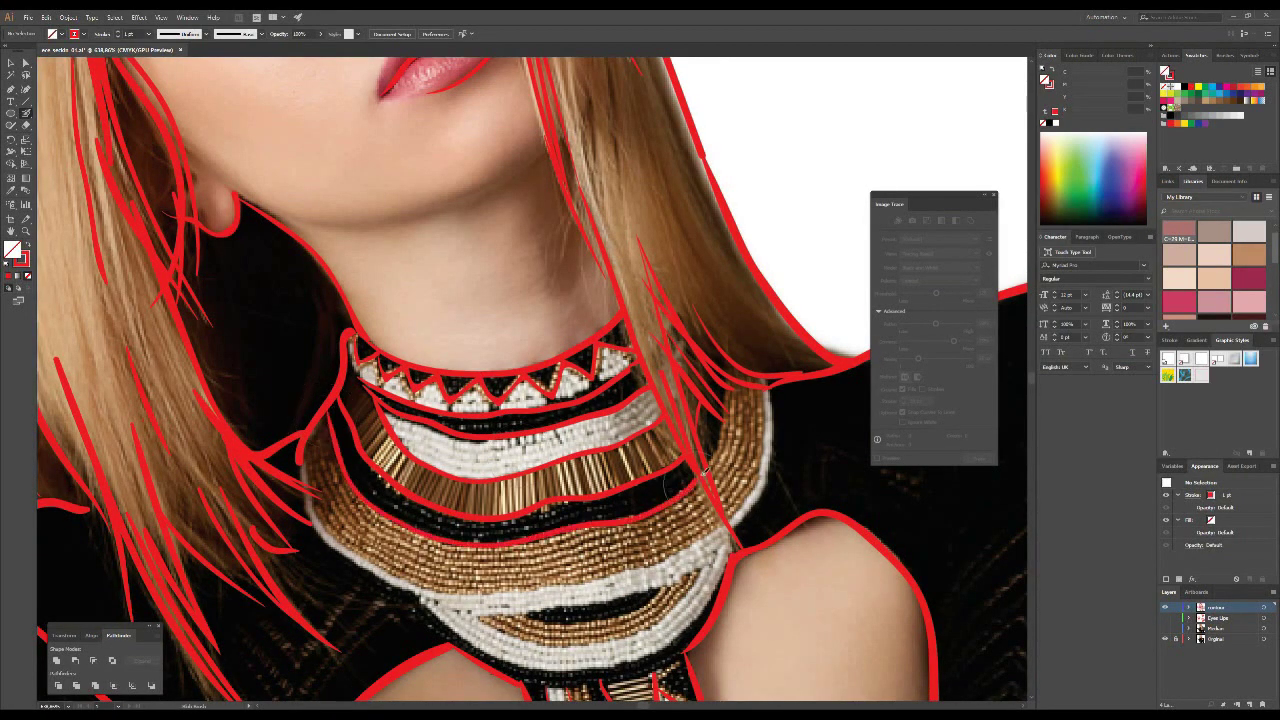
pyautogui.moveTo(395, 567)
pyautogui.mouseDown()
pyautogui.moveTo(720, 535)
pyautogui.moveTo(470, 630)
pyautogui.mouseUp()
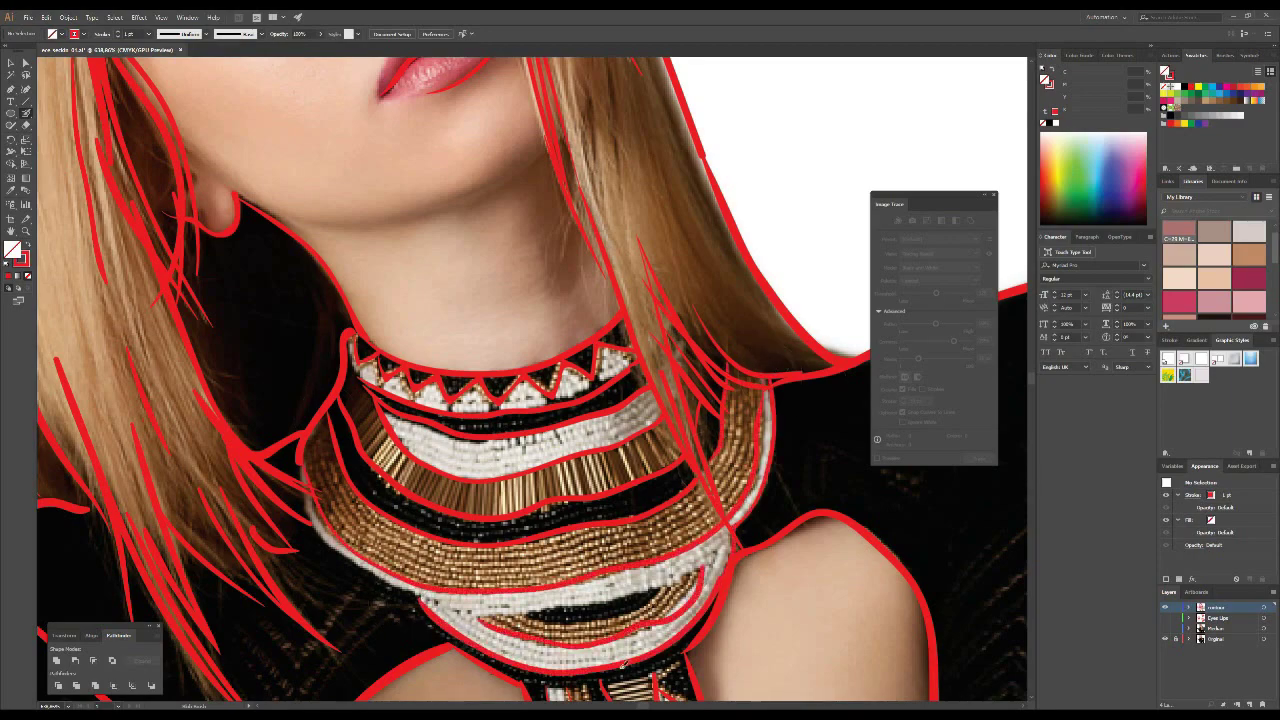
pyautogui.moveTo(690, 600); pyautogui.dragTo(490, 620)
# - Draw a red paintbrush stroke along the jawline
pyautogui.scroll(-3, 375, 298)
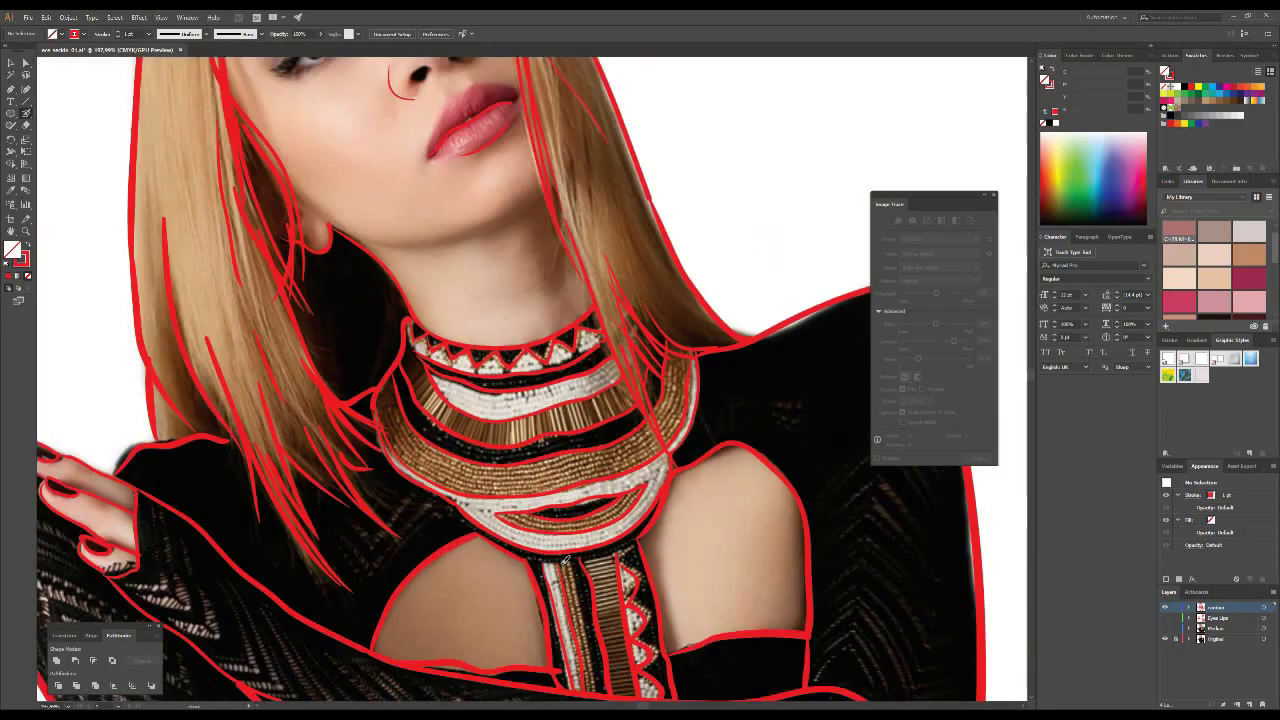
pyautogui.scroll(3, 375, 298)
pyautogui.scroll(-3, 375, 298)
pyautogui.scroll(3, 375, 298)
pyautogui.moveTo(266, 272); pyautogui.dragTo(454, 260)
pyautogui.scroll(2, 150, 158)
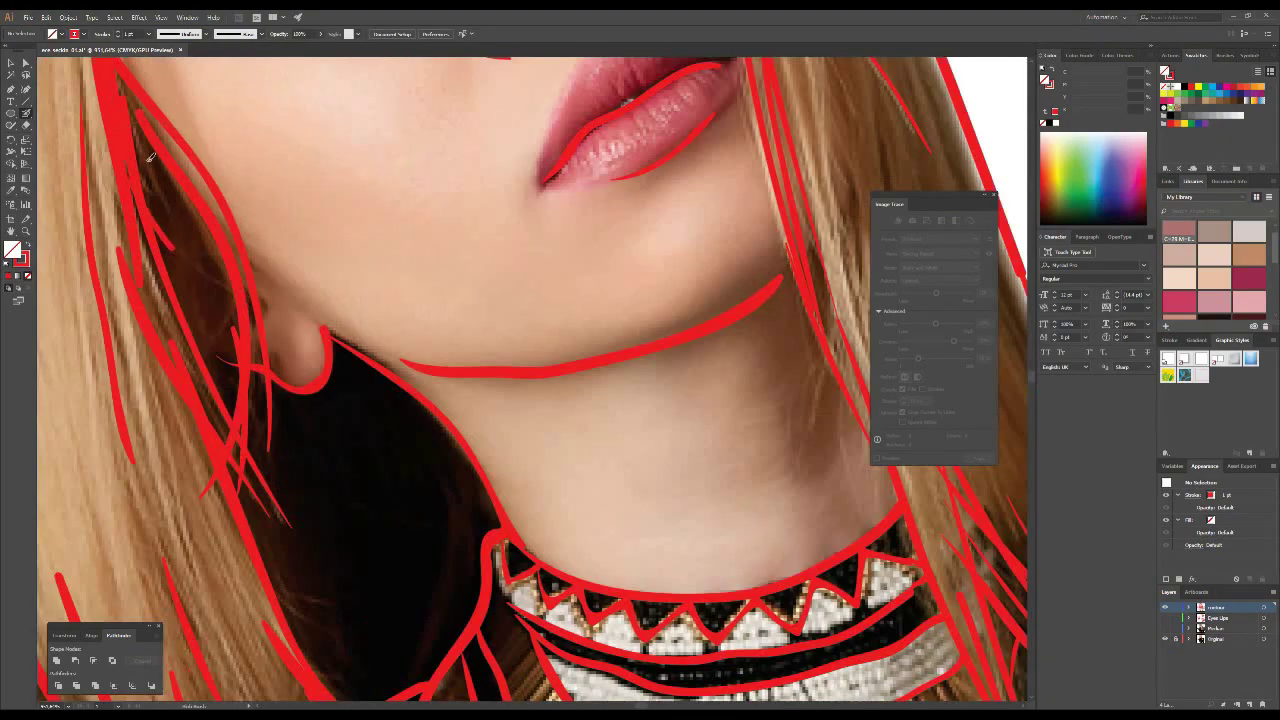
pyautogui.scroll(-3, 186, 387)
pyautogui.scroll(3, 520, 380)
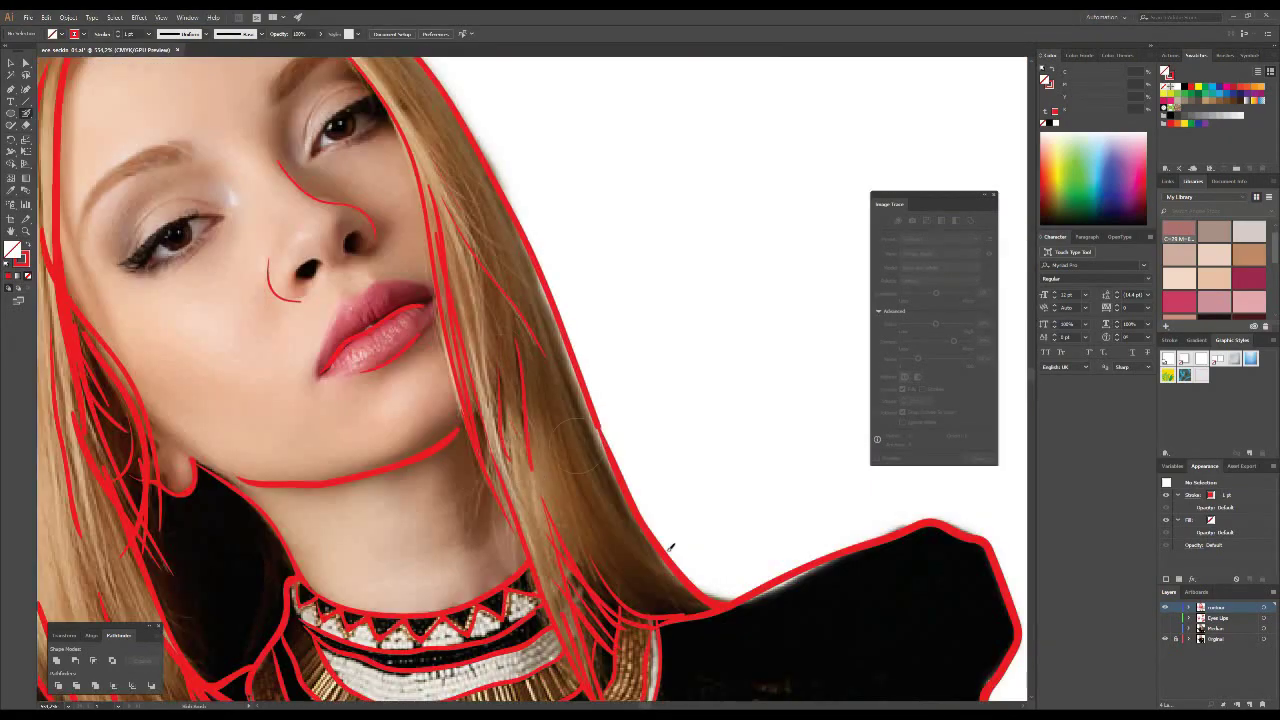
pyautogui.scroll(-2, 617, 447)
# - Hide the traced colour layers to reveal the original photo and the red facial sketch layer
pyautogui.click(1164, 618)
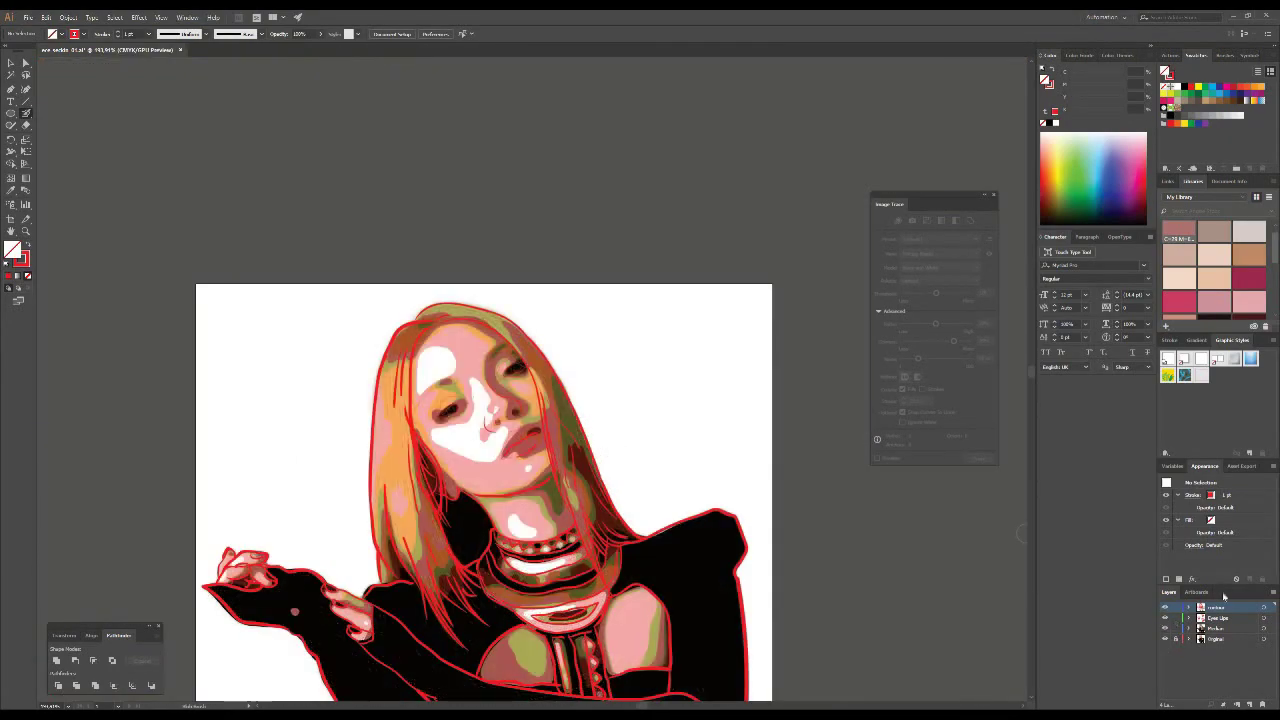
pyautogui.keyDown('alt'); pyautogui.click(1166, 639); pyautogui.keyUp('alt')
pyautogui.scroll(-2, 483, 490)
pyautogui.click(1263, 638)
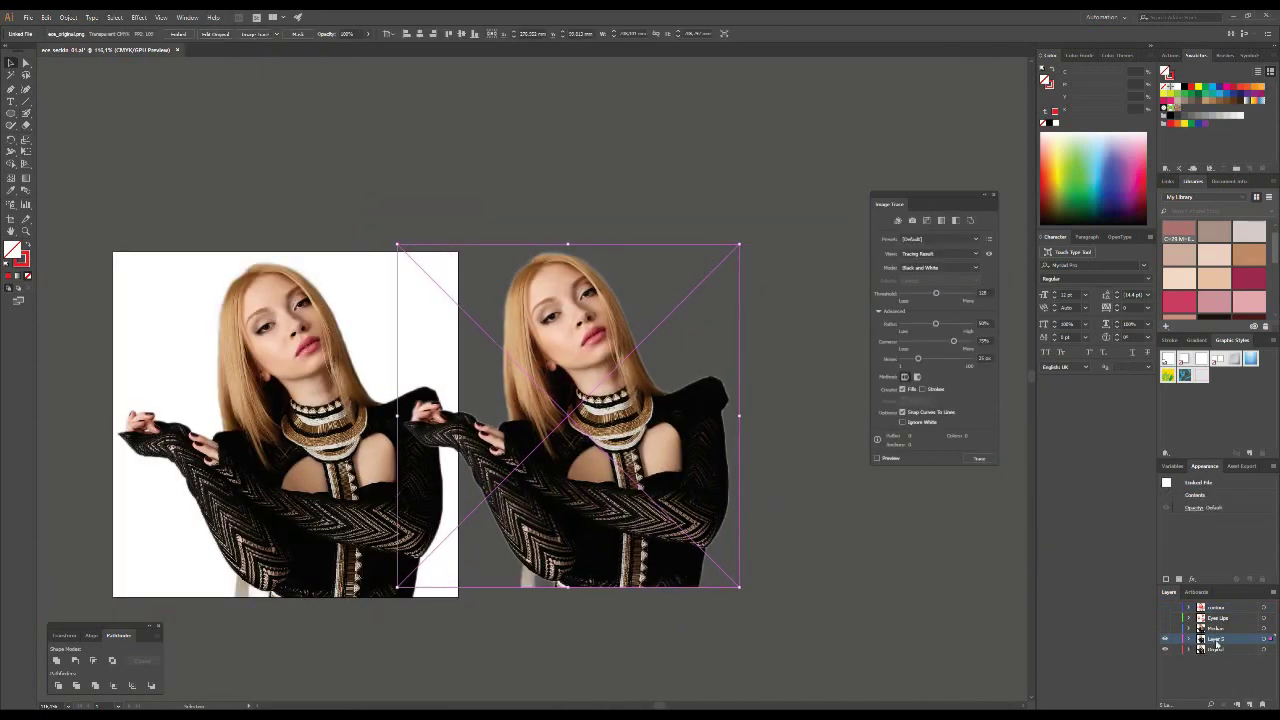
pyautogui.click(1170, 650)
pyautogui.click(1170, 628)
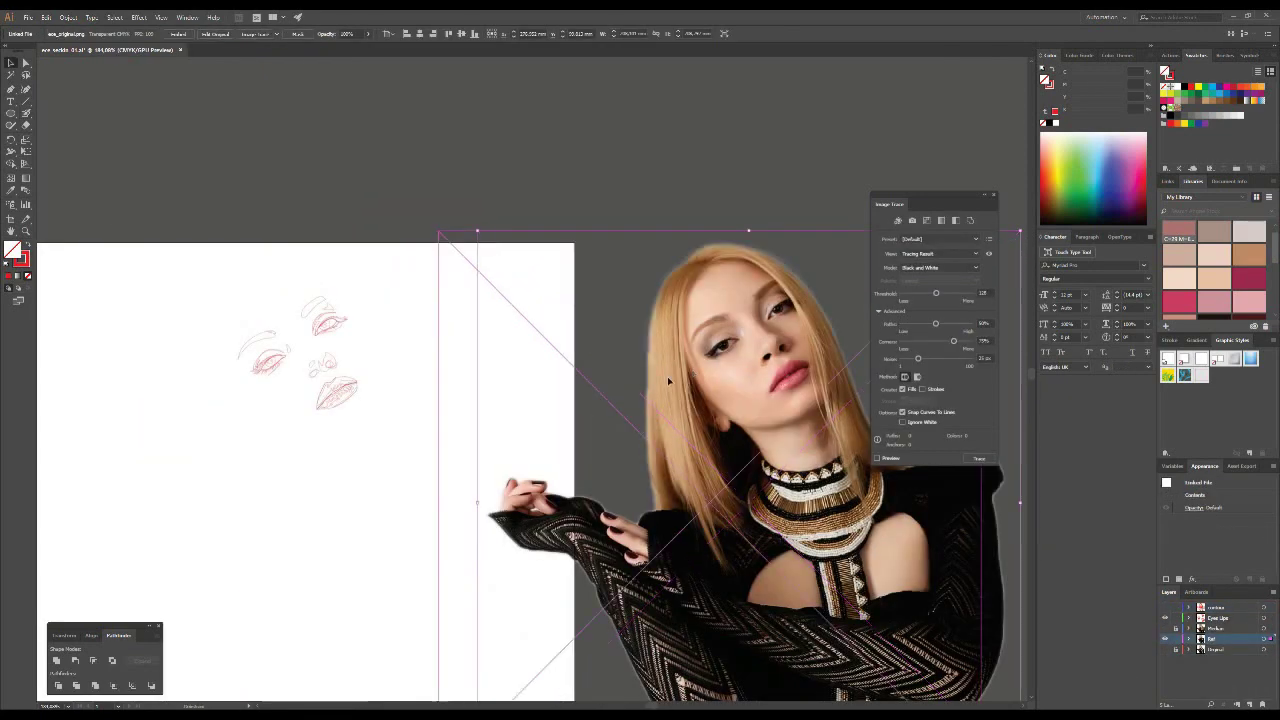
pyautogui.scroll(3, 419, 336)
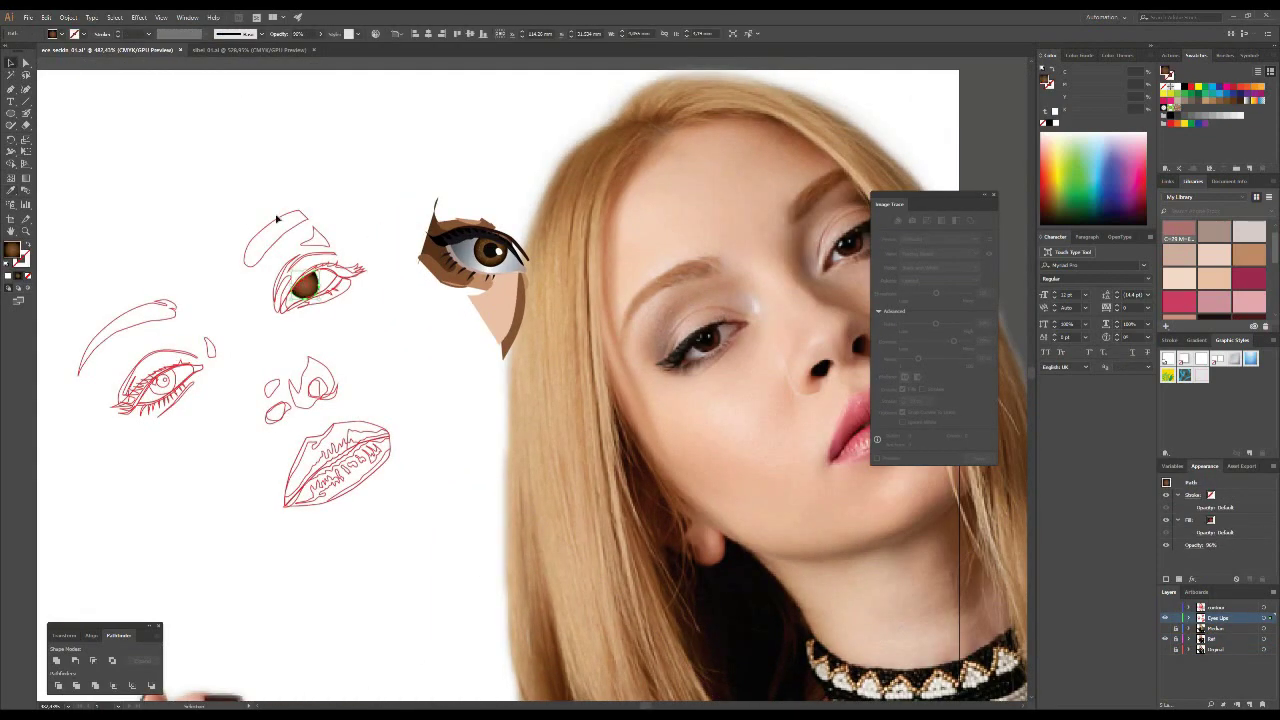
# - Select the eyes' iris and lower-lid paths, then clear the selection
pyautogui.click(12, 63)
pyautogui.click(305, 285)
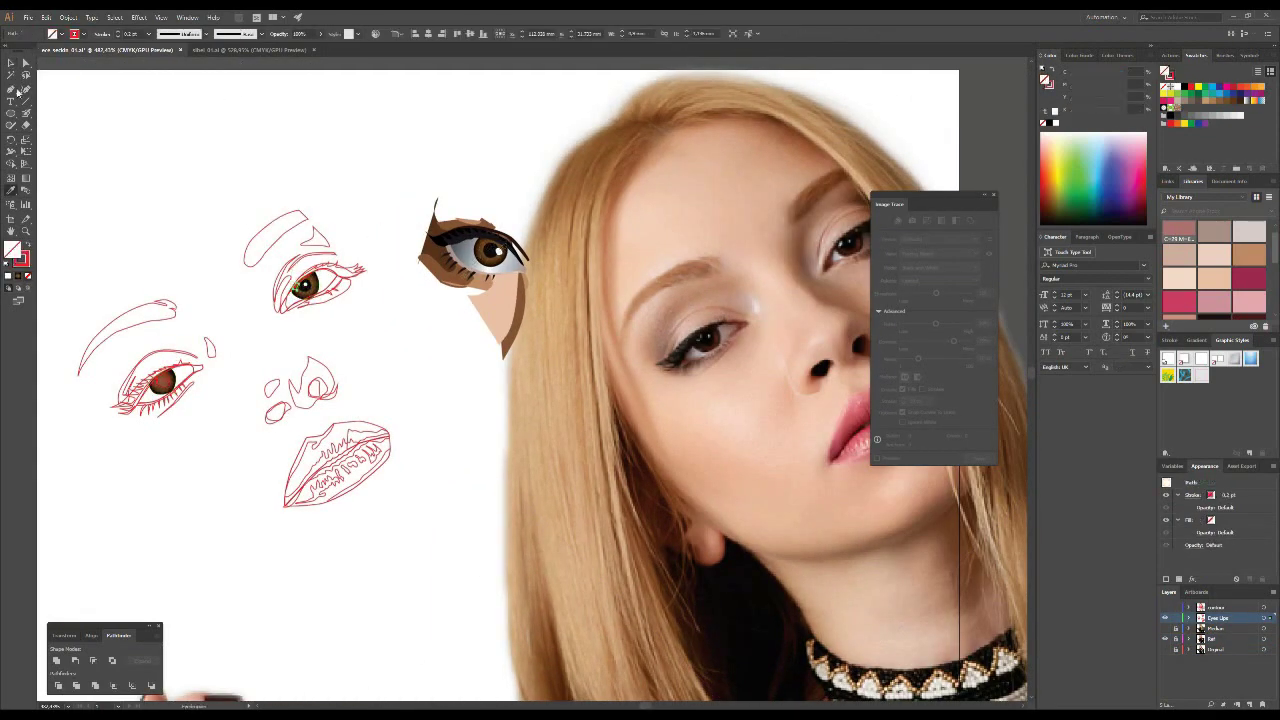
pyautogui.click(312, 300)
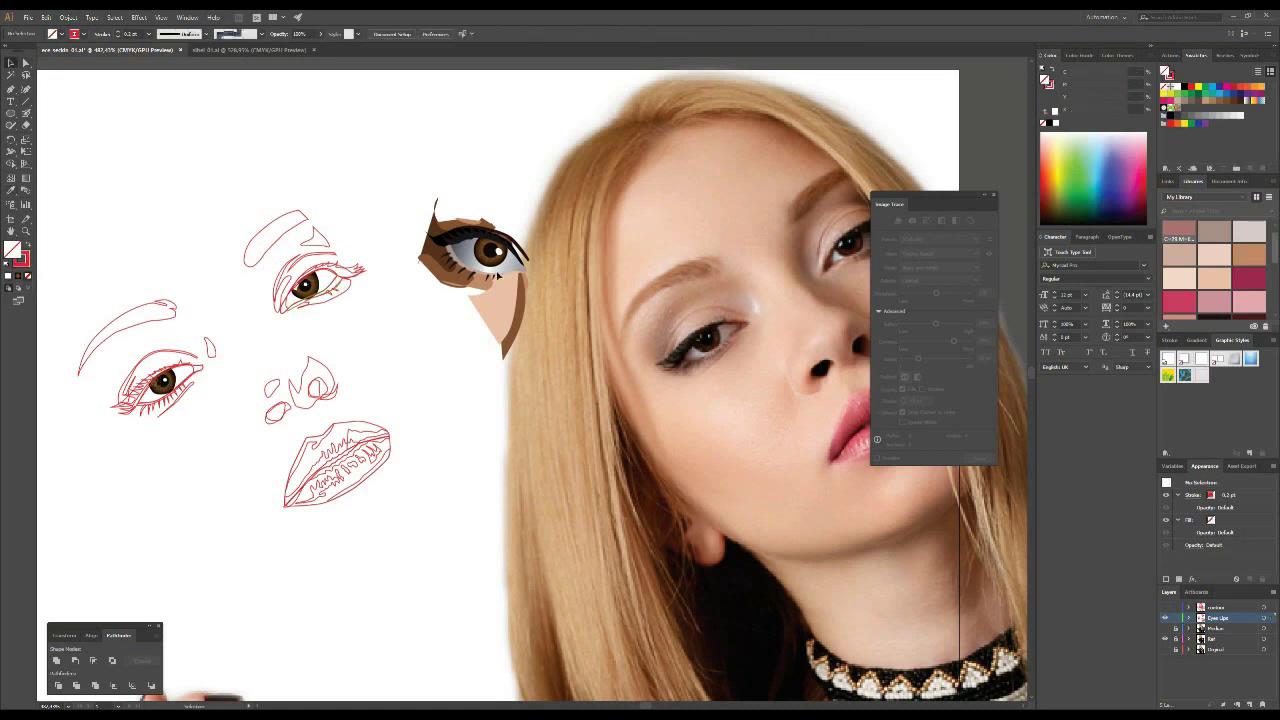
pyautogui.click(150, 408)
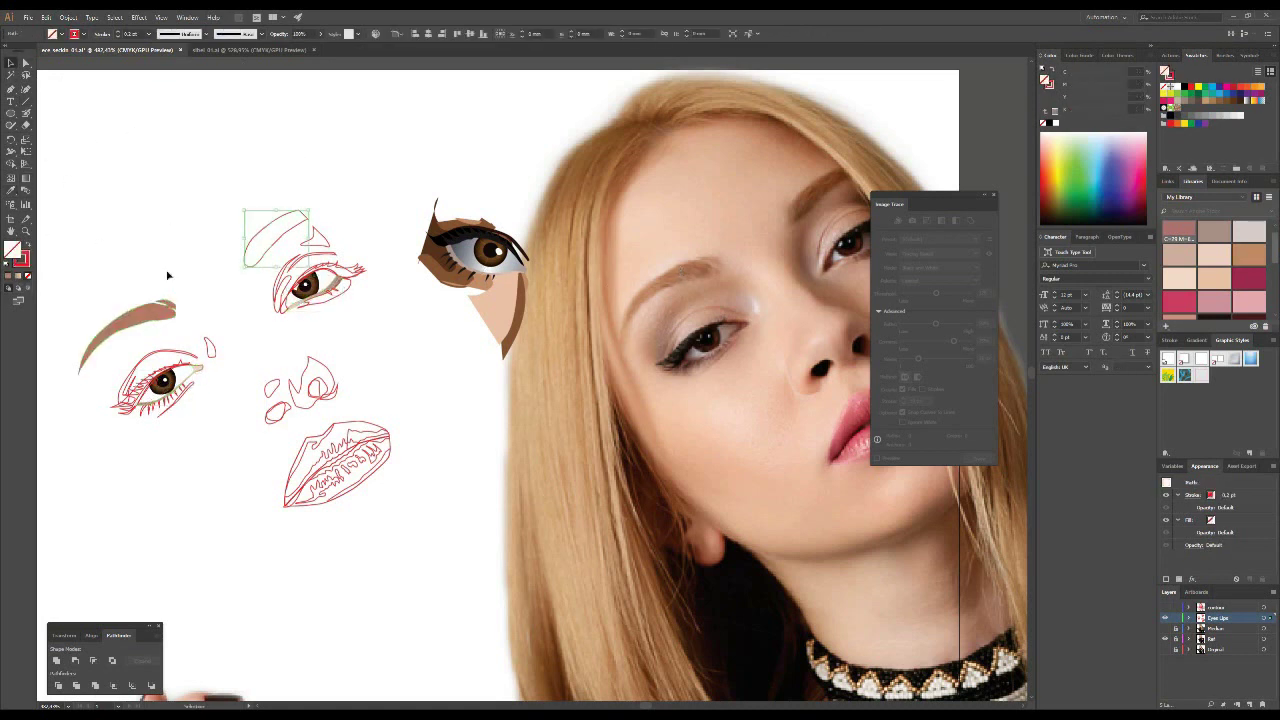
# - Eyedropper-sample photo colours into the upper eyebrow (brow brown) and eyeliner
pyautogui.press('i')
pyautogui.click(150, 313)
pyautogui.keyDown('ctrl'); pyautogui.click(125, 385); pyautogui.keyUp('ctrl')
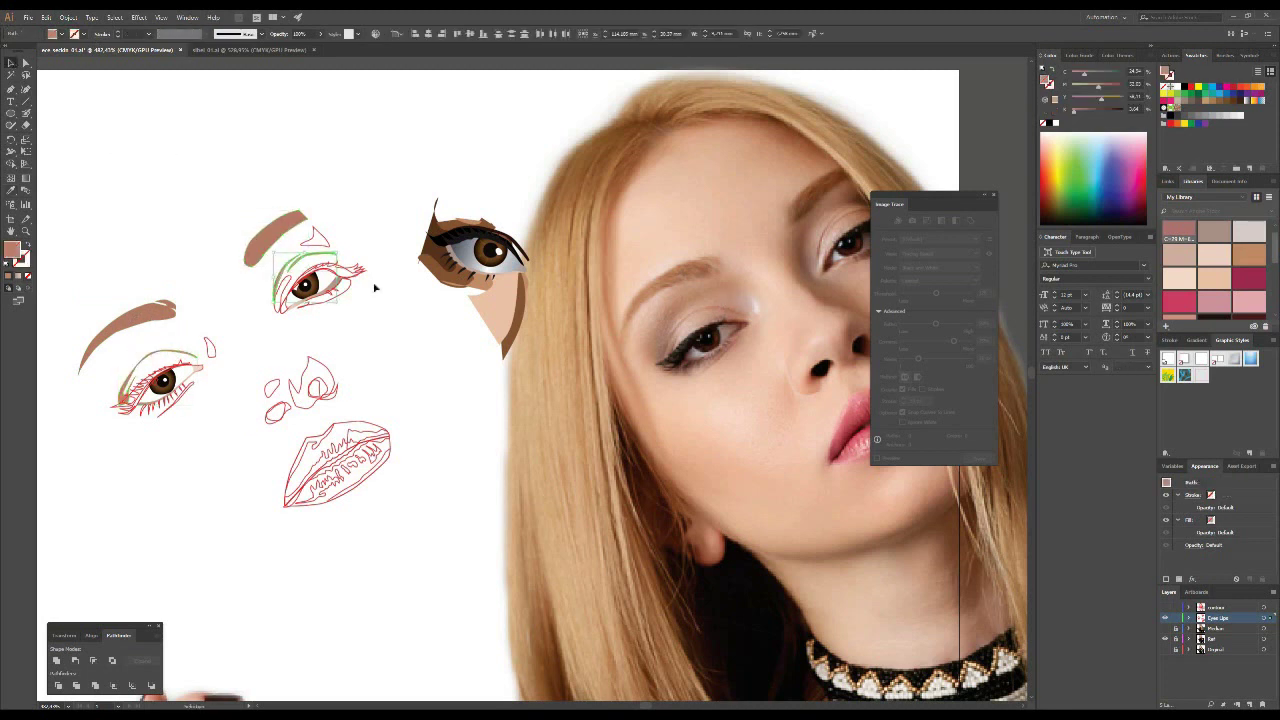
pyautogui.keyDown('ctrl'); pyautogui.click(345, 268); pyautogui.keyUp('ctrl')
pyautogui.click(131, 420)
pyautogui.scroll(1, 131, 420)
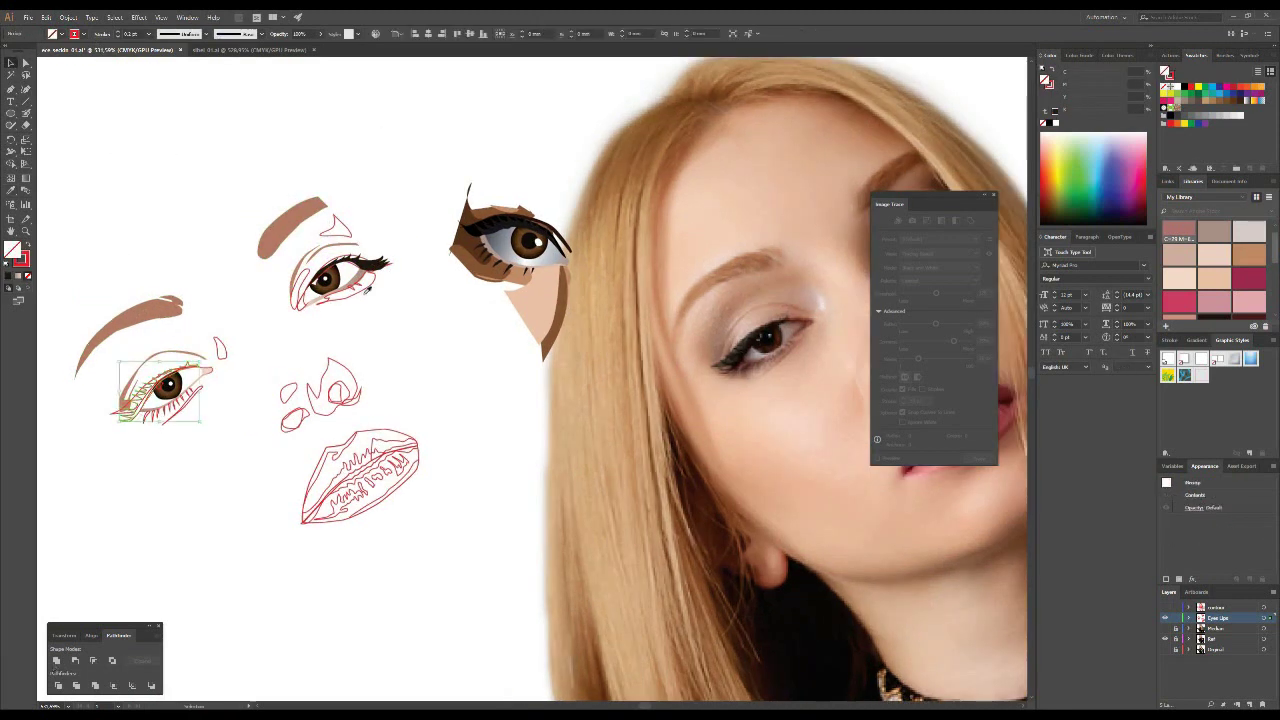
pyautogui.click(730, 358)
# - Set the lower-lash shape beside the eye to 30% opacity
pyautogui.keyDown('ctrl'); pyautogui.click(366, 263); pyautogui.keyUp('ctrl')
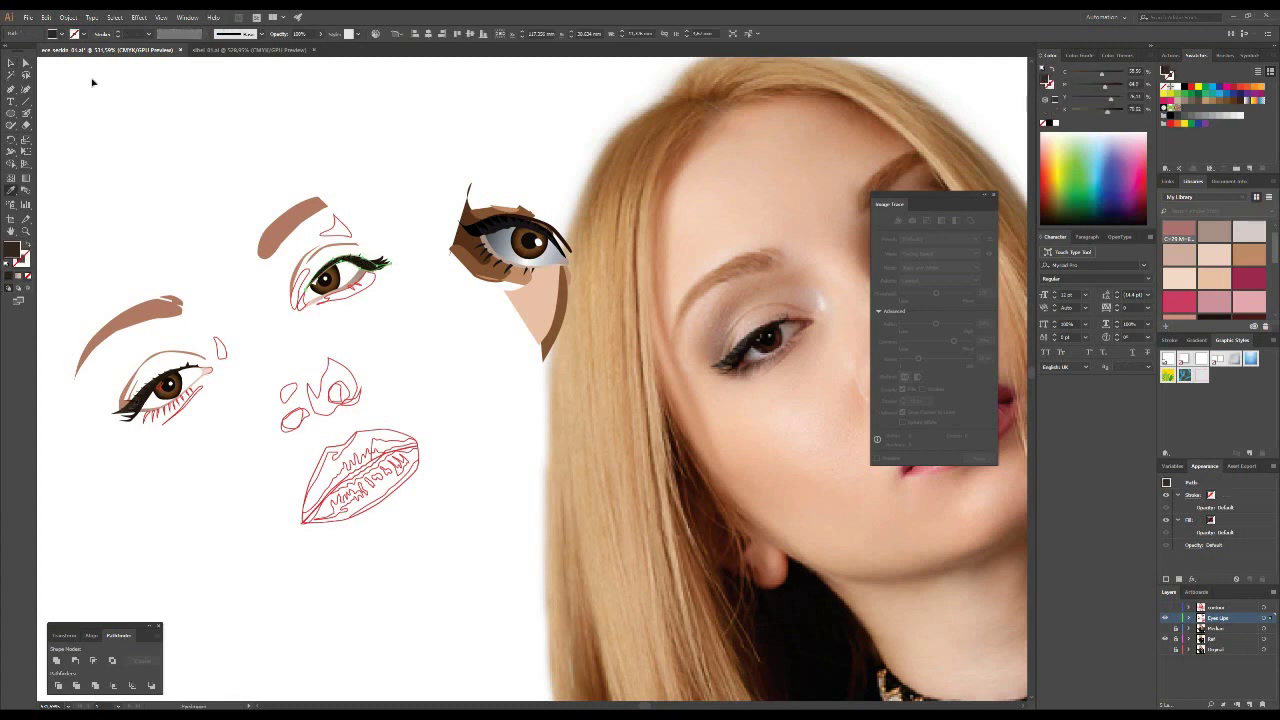
pyautogui.keyDown('ctrl'); pyautogui.click(368, 293); pyautogui.keyUp('ctrl')
pyautogui.hscroll(2, 850, 258)
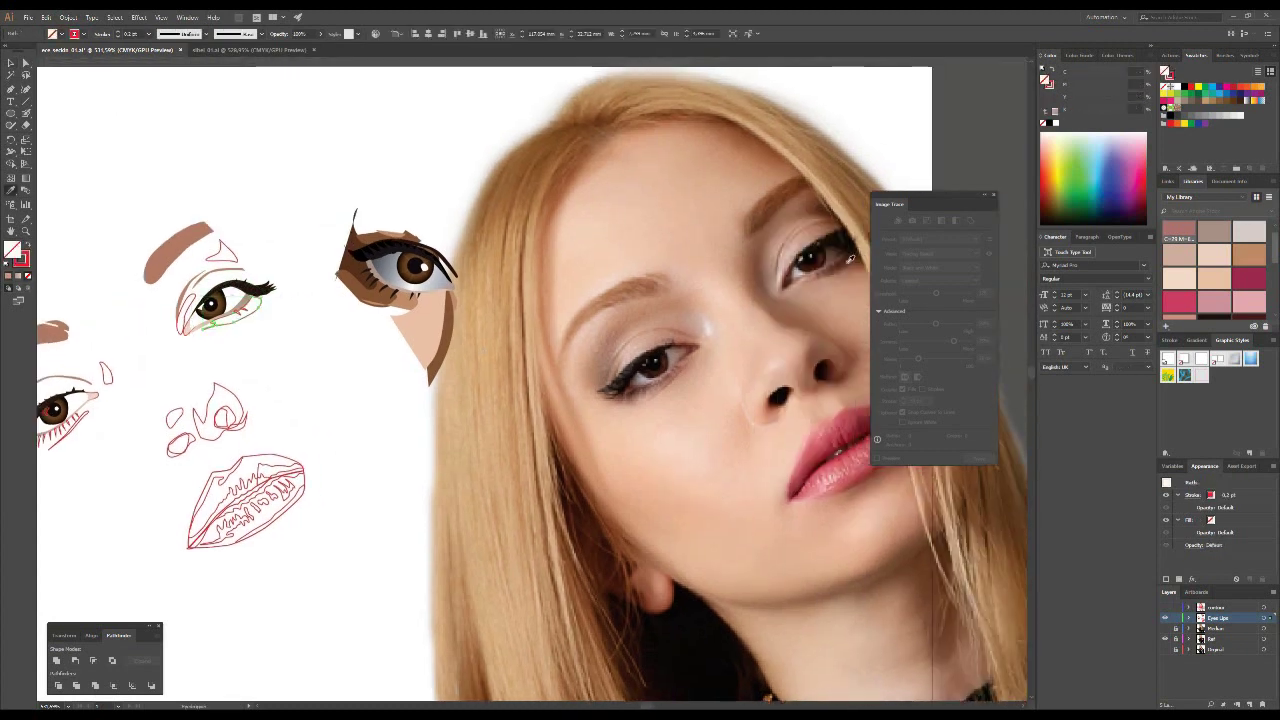
pyautogui.press('3')
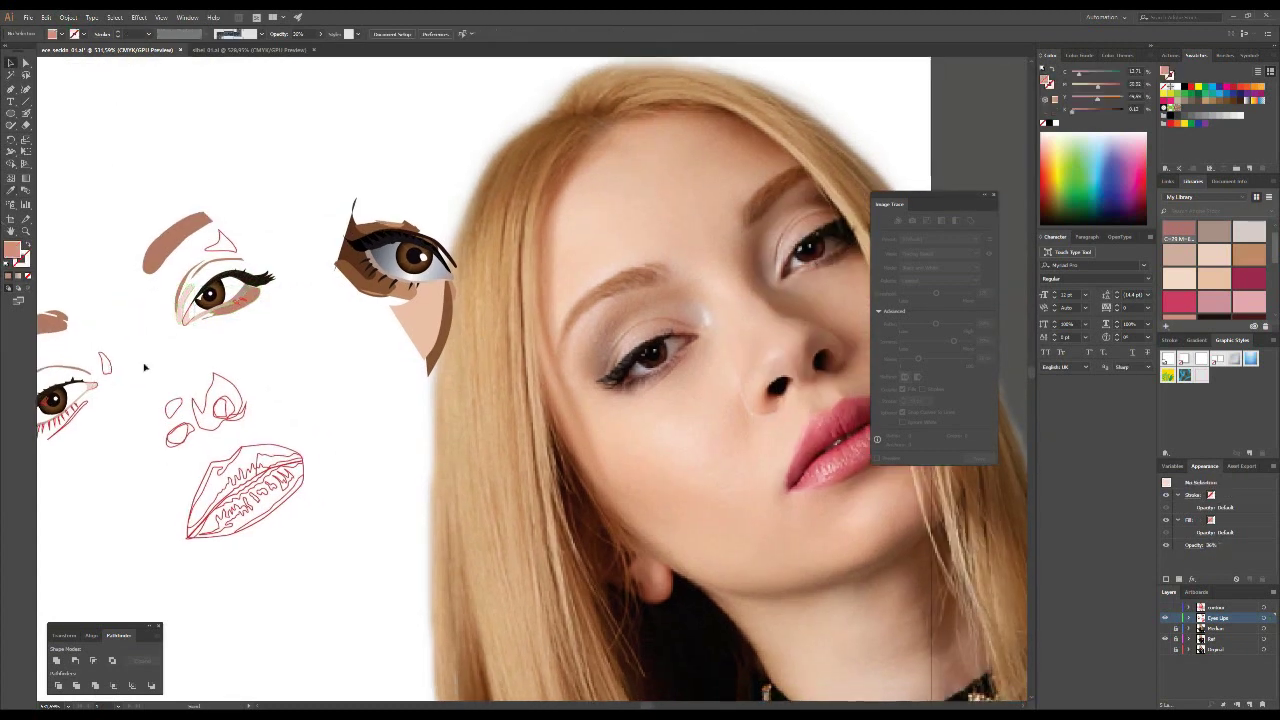
pyautogui.scroll(-2, 200, 280)
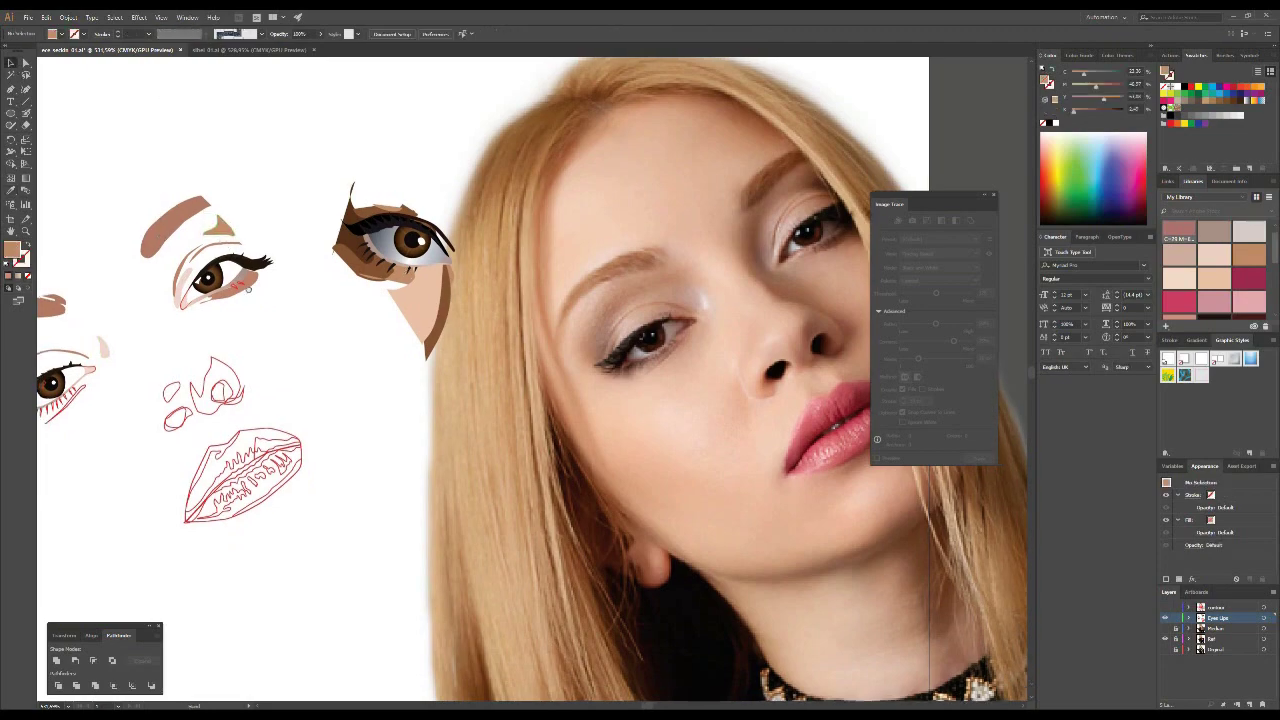
pyautogui.hscroll(-2, 500, 300)
pyautogui.hotkey('ctrl', 'shift', 'a')
pyautogui.scroll(5, 432, 203)
pyautogui.scroll(-5, 432, 203)
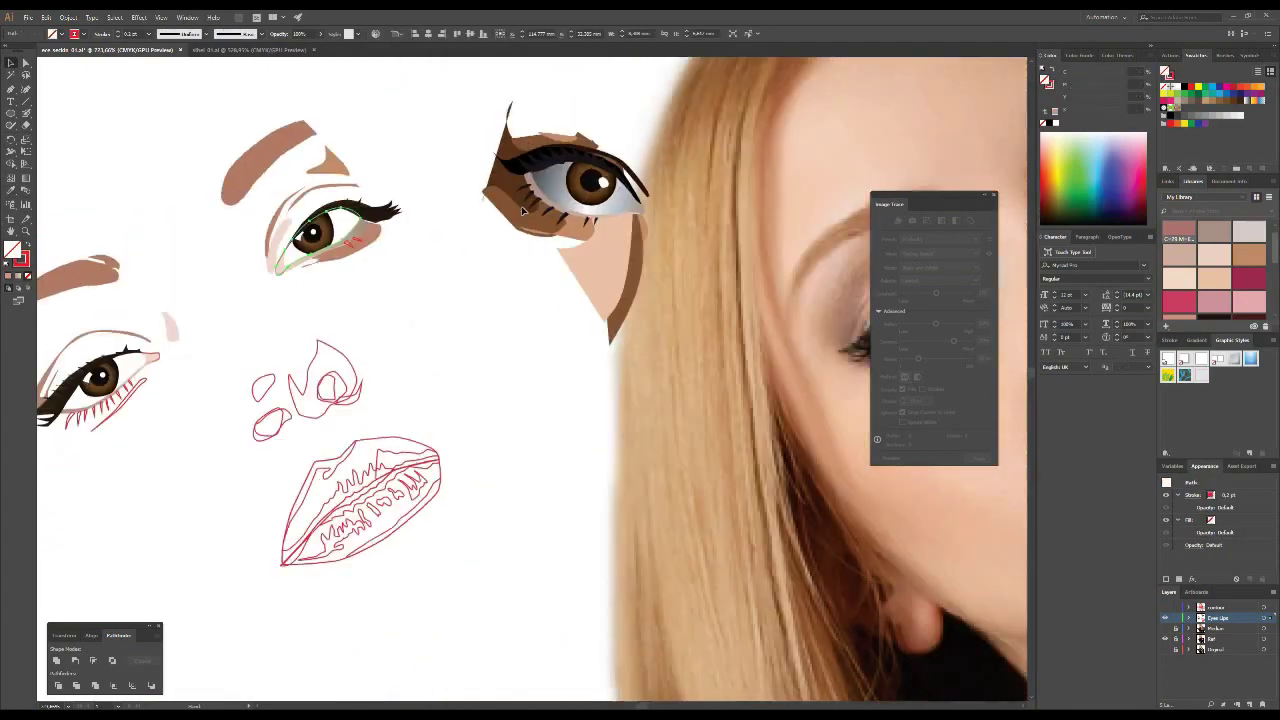
pyautogui.keyDown('ctrl'); pyautogui.click(310, 245); pyautogui.keyUp('ctrl')
# - Adjust the eye-white gradient stops in the Gradient panel
pyautogui.moveTo(437, 343); pyautogui.dragTo(381, 413)
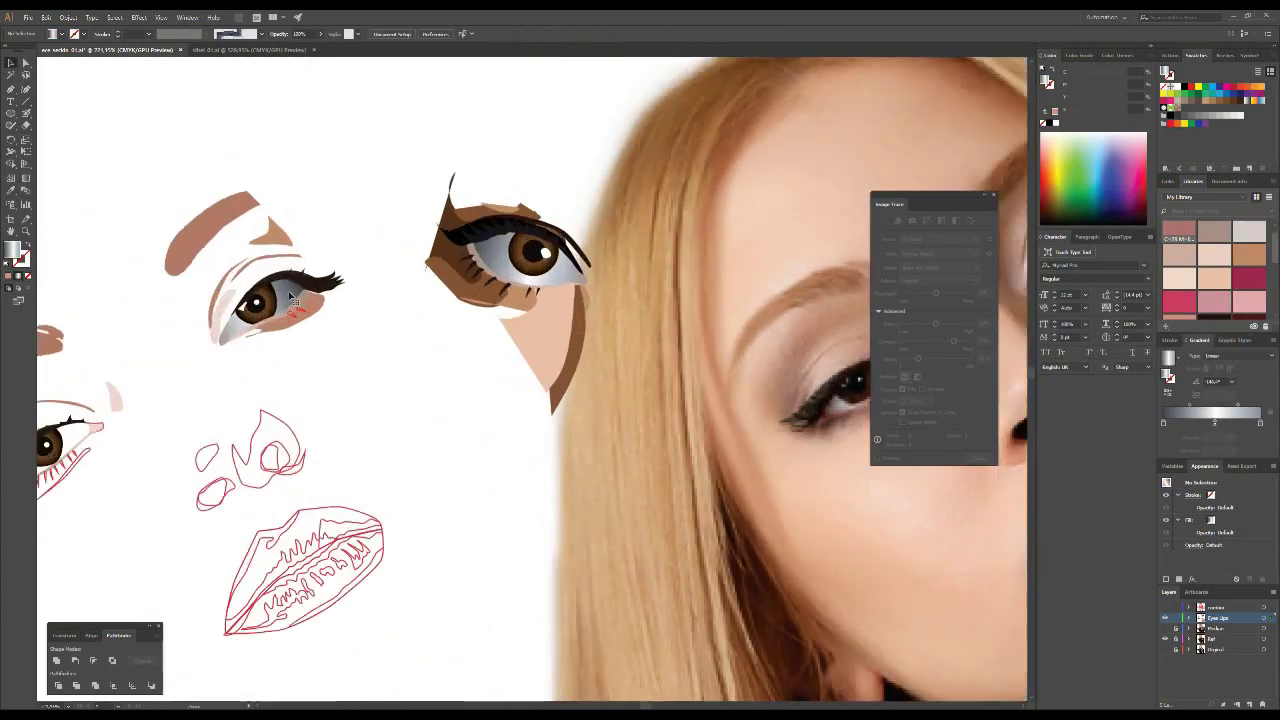
pyautogui.doubleClick(1163, 422)
pyautogui.press('Escape')
pyautogui.scroll(-5, 400, 320)
pyautogui.scroll(5, 400, 320)
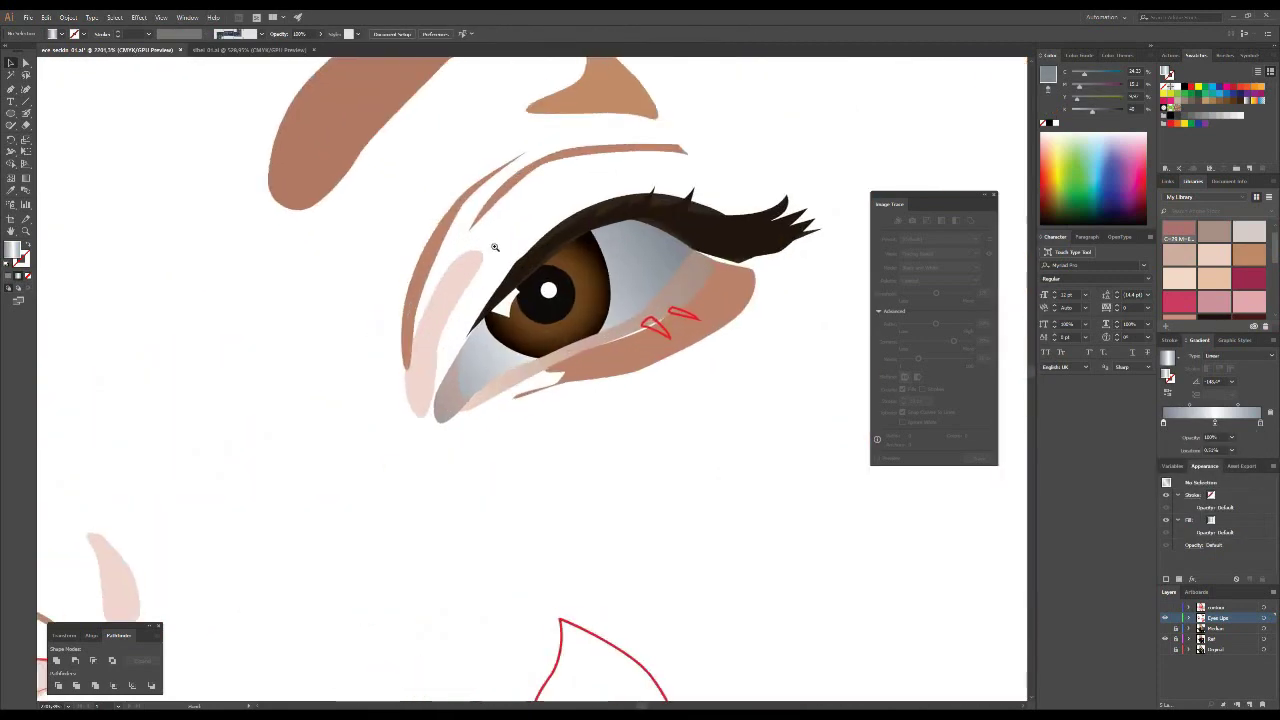
pyautogui.scroll(3, 400, 320)
# - Select the left eye's lash and lid shapes, picking the upper eyelash with Direct Selection
pyautogui.keyDown('ctrl'); pyautogui.click(399, 322); pyautogui.keyUp('ctrl')
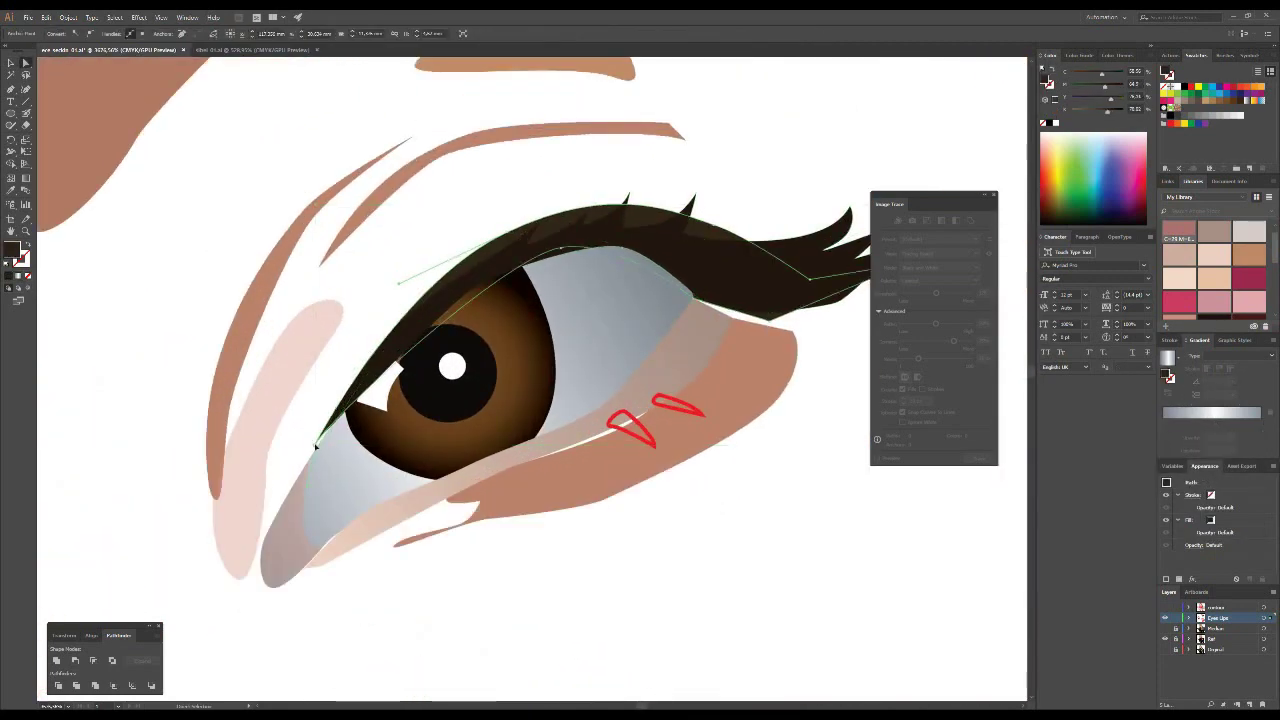
pyautogui.click(320, 562)
pyautogui.click(735, 323)
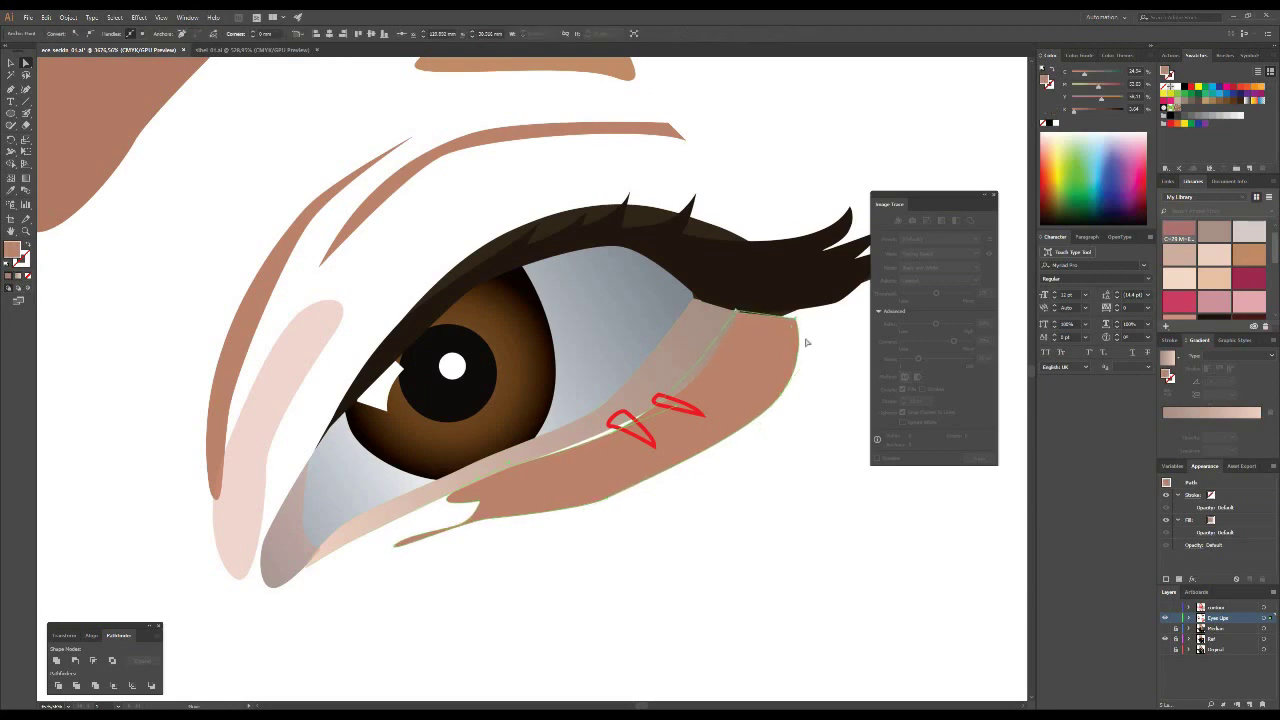
pyautogui.scroll(-4, 371, 472)
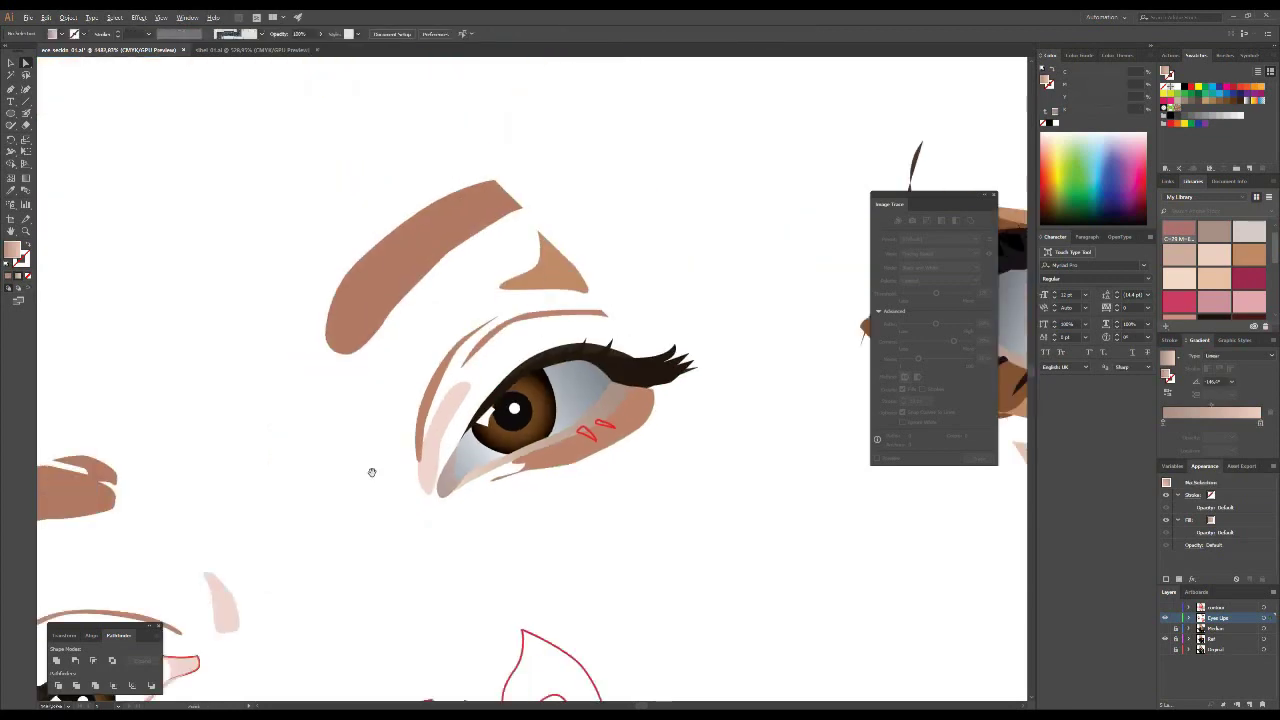
pyautogui.scroll(3, 371, 472)
pyautogui.scroll(-3, 383, 343)
pyautogui.click(390, 458)
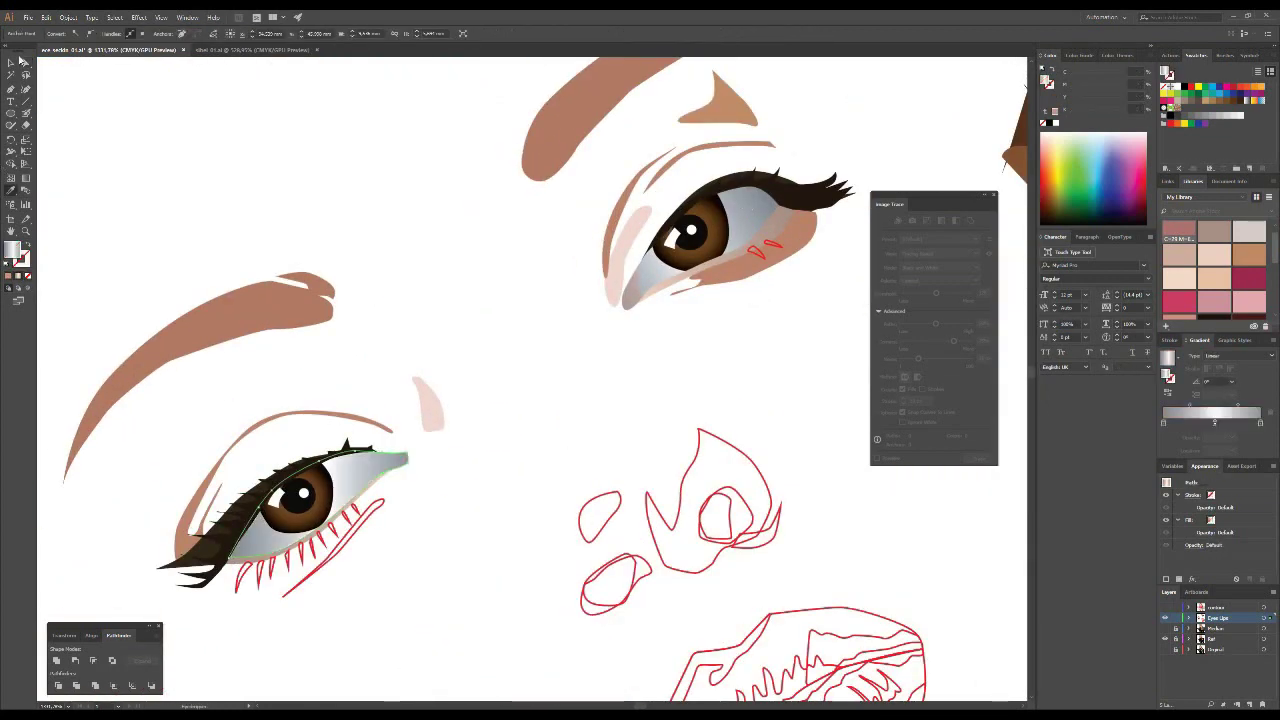
pyautogui.click(22, 62)
pyautogui.click(240, 500)
pyautogui.scroll(5, 221, 505)
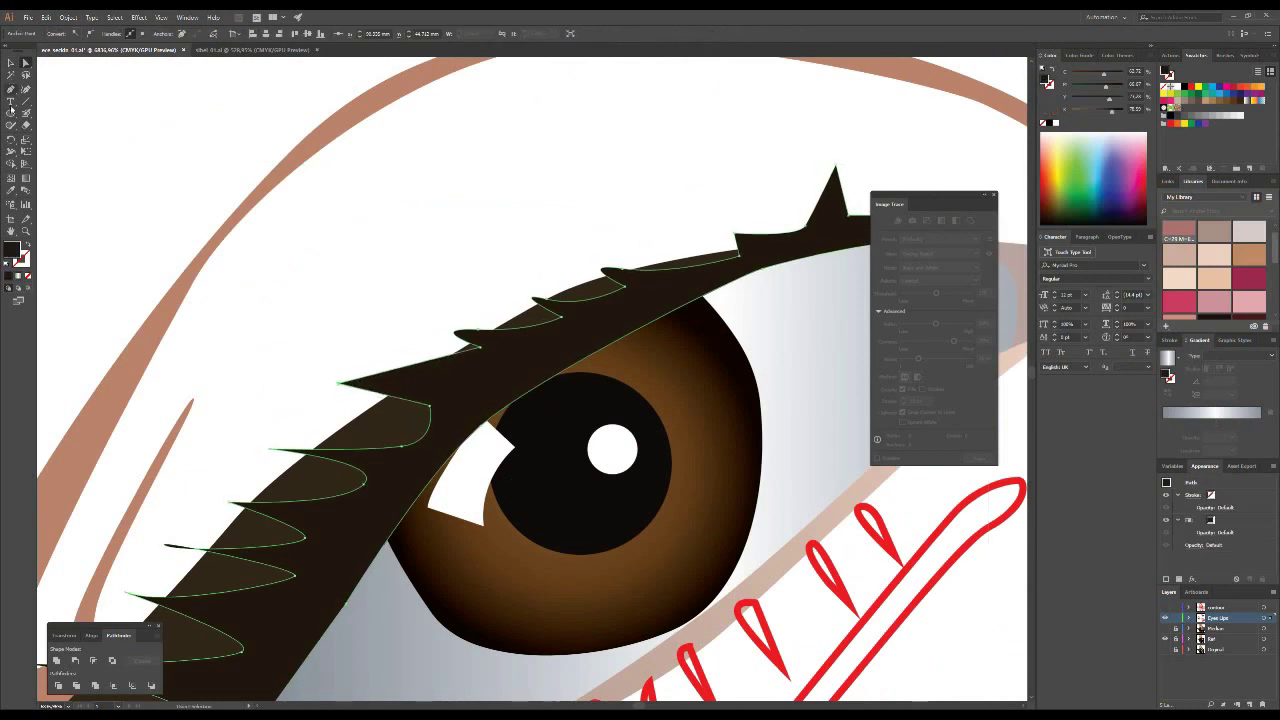
# - Pull the upper lash spike tips outward and reshape an eyelash curve
pyautogui.moveTo(269, 447); pyautogui.dragTo(258, 438)
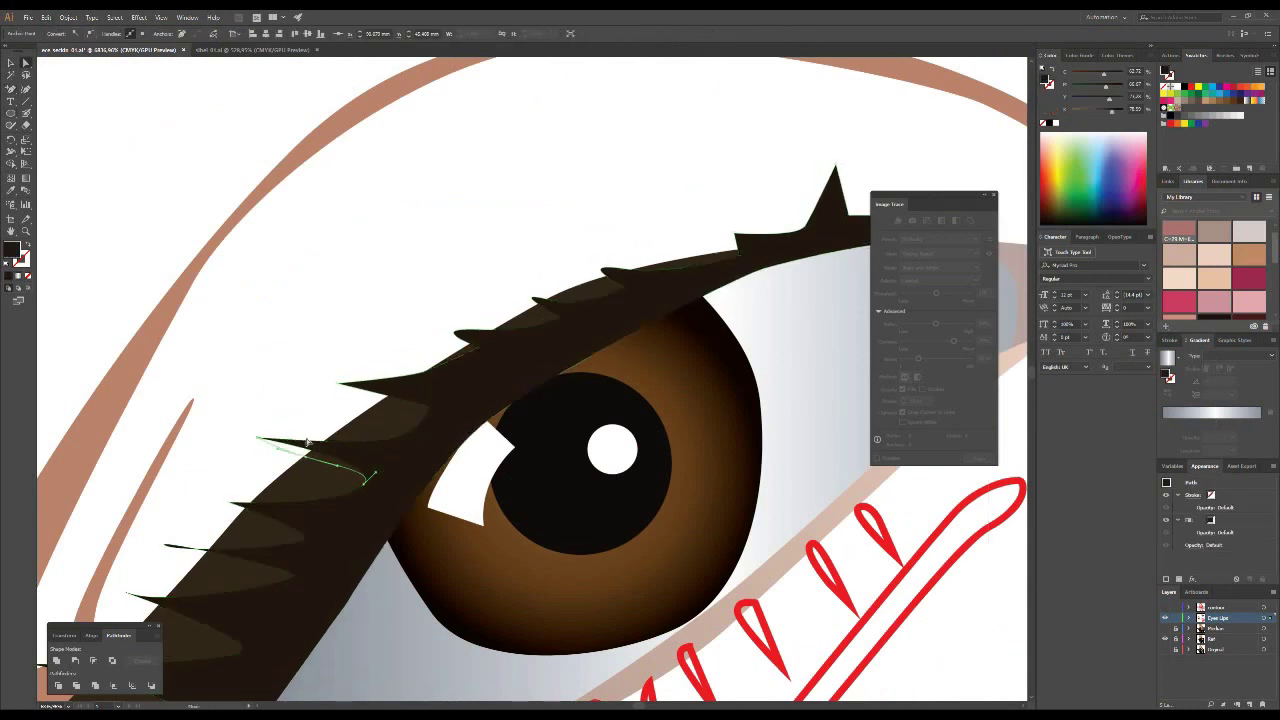
pyautogui.moveTo(261, 516); pyautogui.dragTo(193, 499)
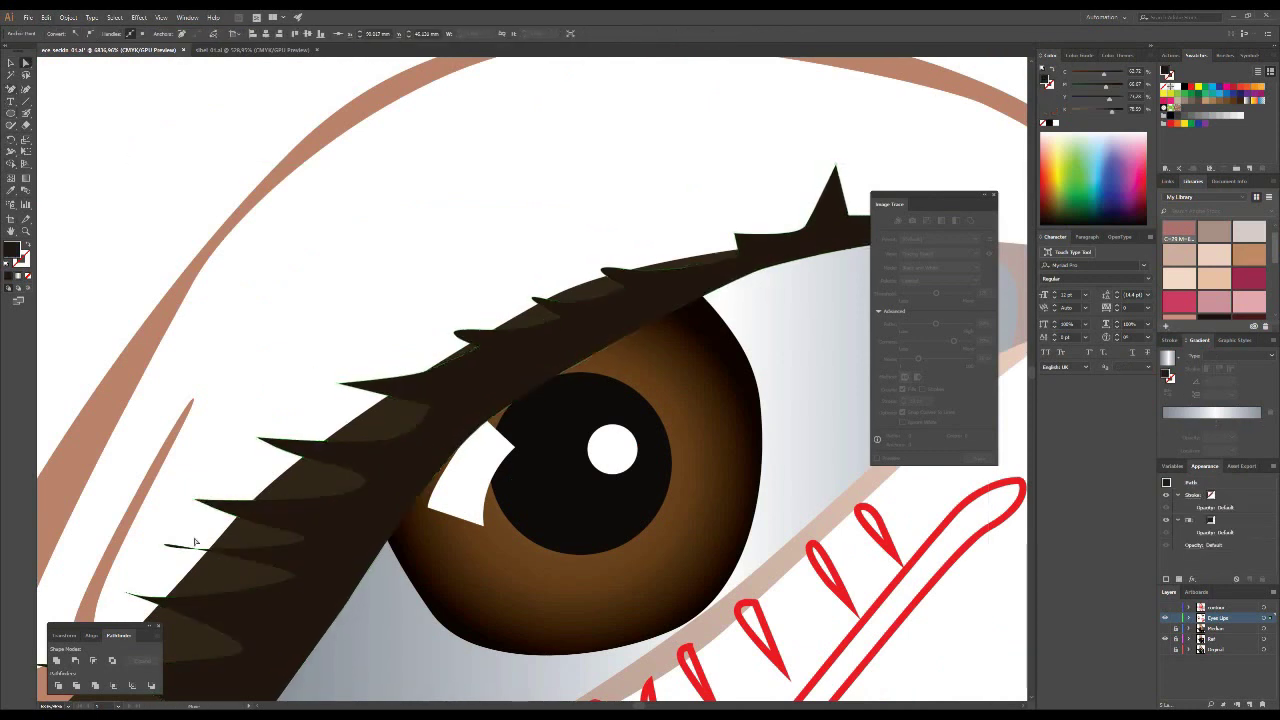
pyautogui.click(186, 528)
pyautogui.scroll(-5, 186, 528)
pyautogui.hscroll(-5, 186, 528)
pyautogui.click(26, 66)
pyautogui.moveTo(420, 362); pyautogui.dragTo(404, 358)
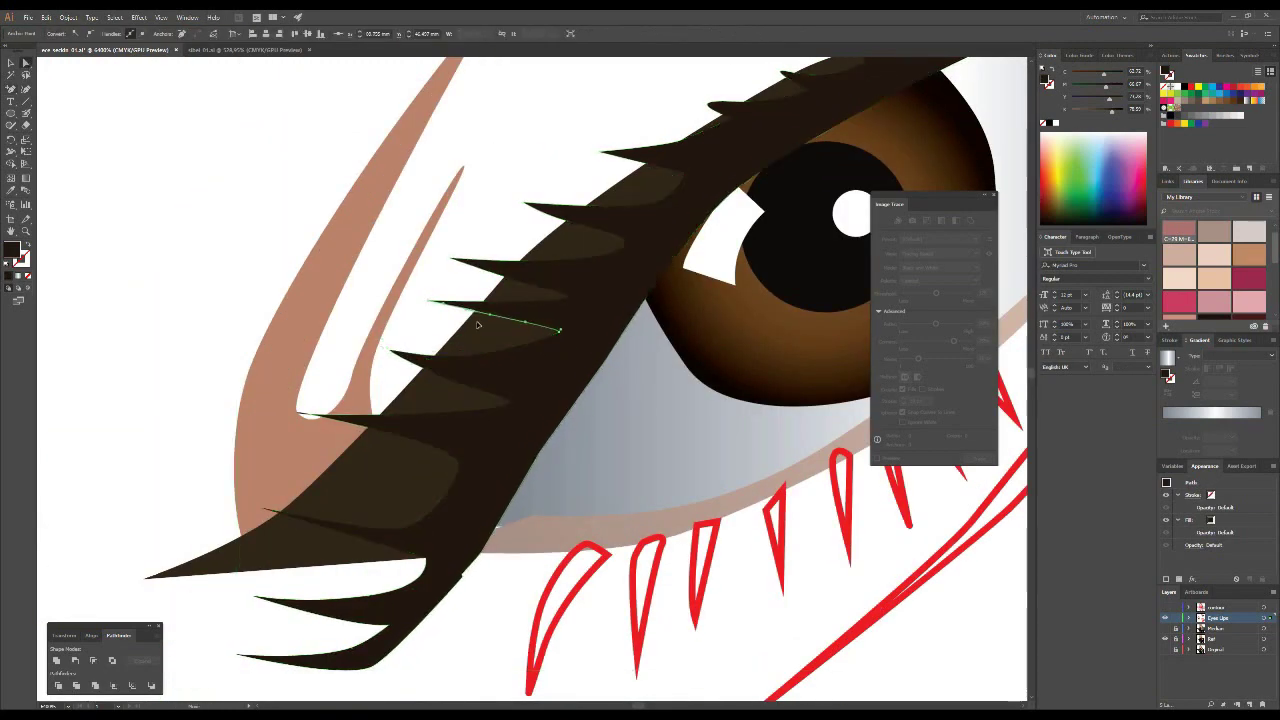
# - Reshape the upper lash path's lowest tip and make its lower edge bulge outward
pyautogui.scroll(-2, 469, 357)
pyautogui.hscroll(-2, 469, 357)
pyautogui.click(26, 66)
pyautogui.click(348, 397)
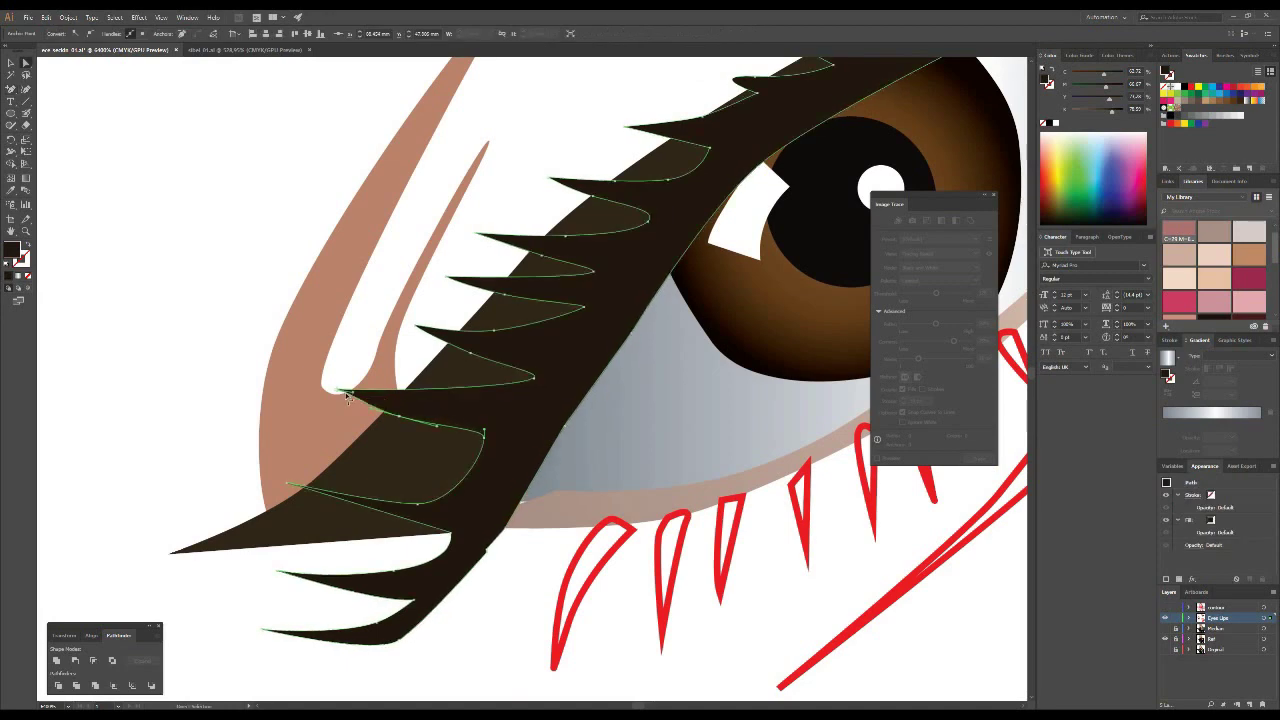
pyautogui.moveTo(420, 506); pyautogui.dragTo(377, 487)
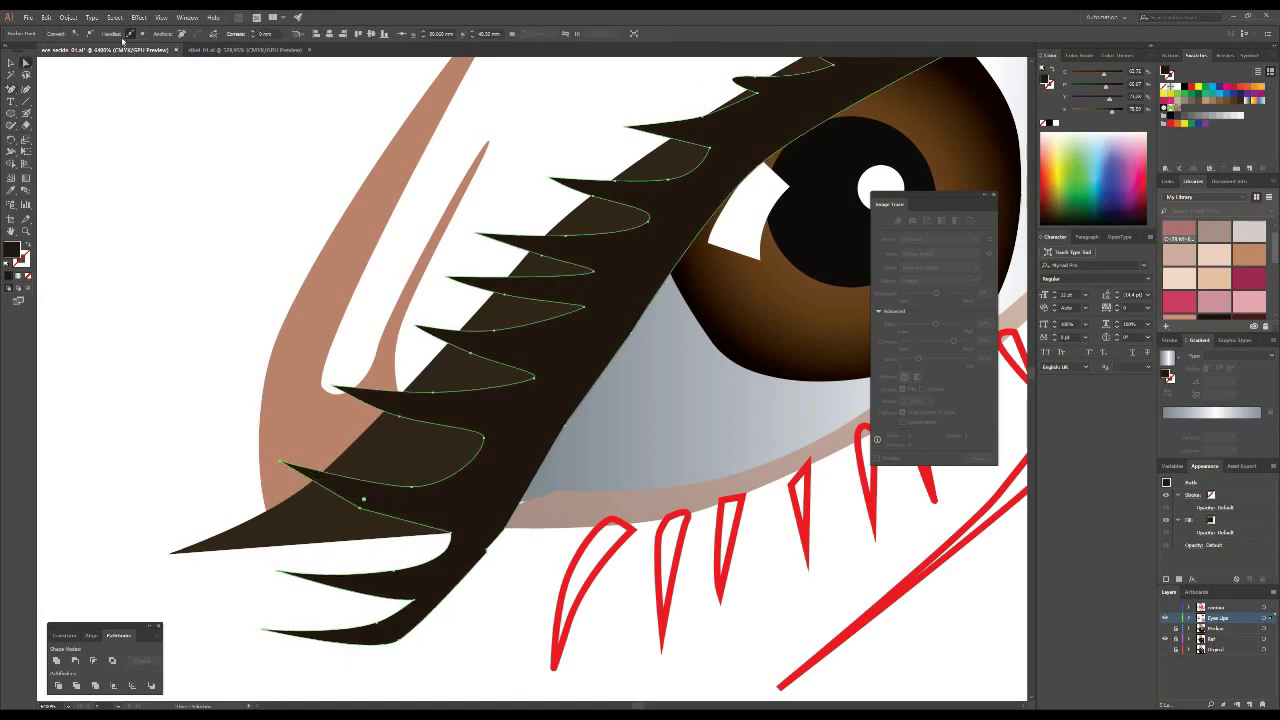
pyautogui.moveTo(412, 600); pyautogui.dragTo(320, 676)
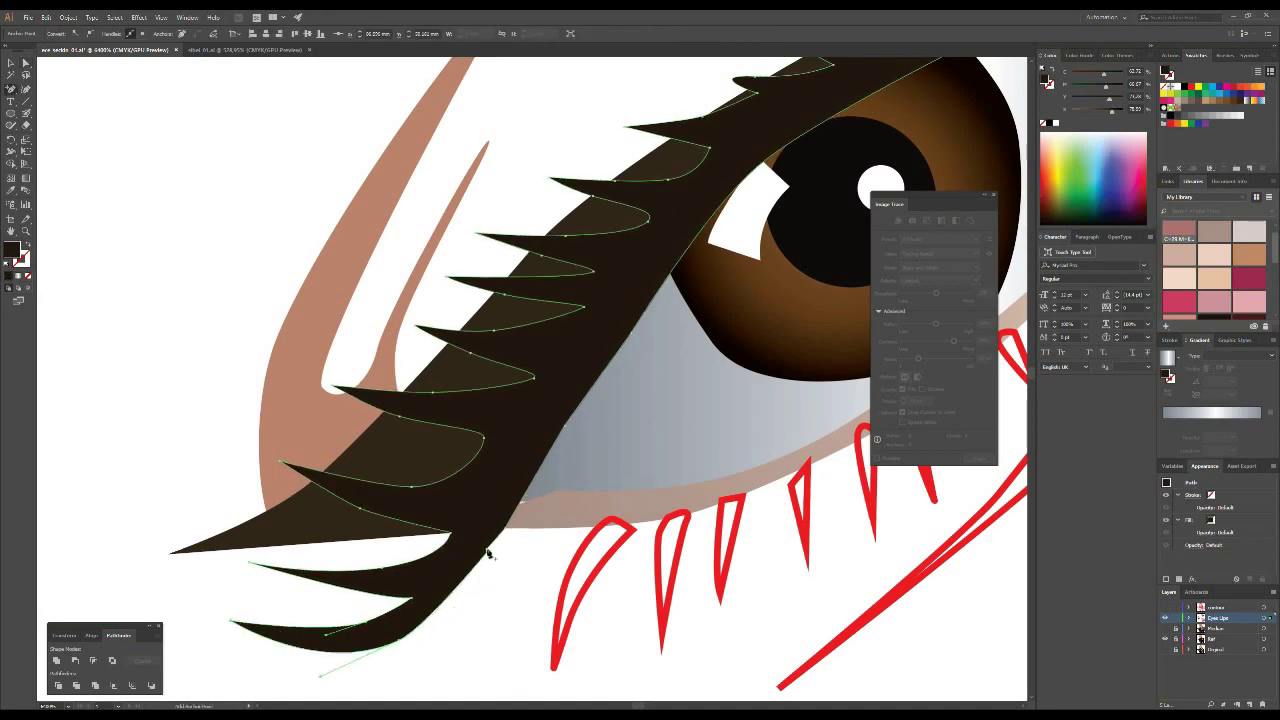
pyautogui.moveTo(425, 628); pyautogui.dragTo(481, 584)
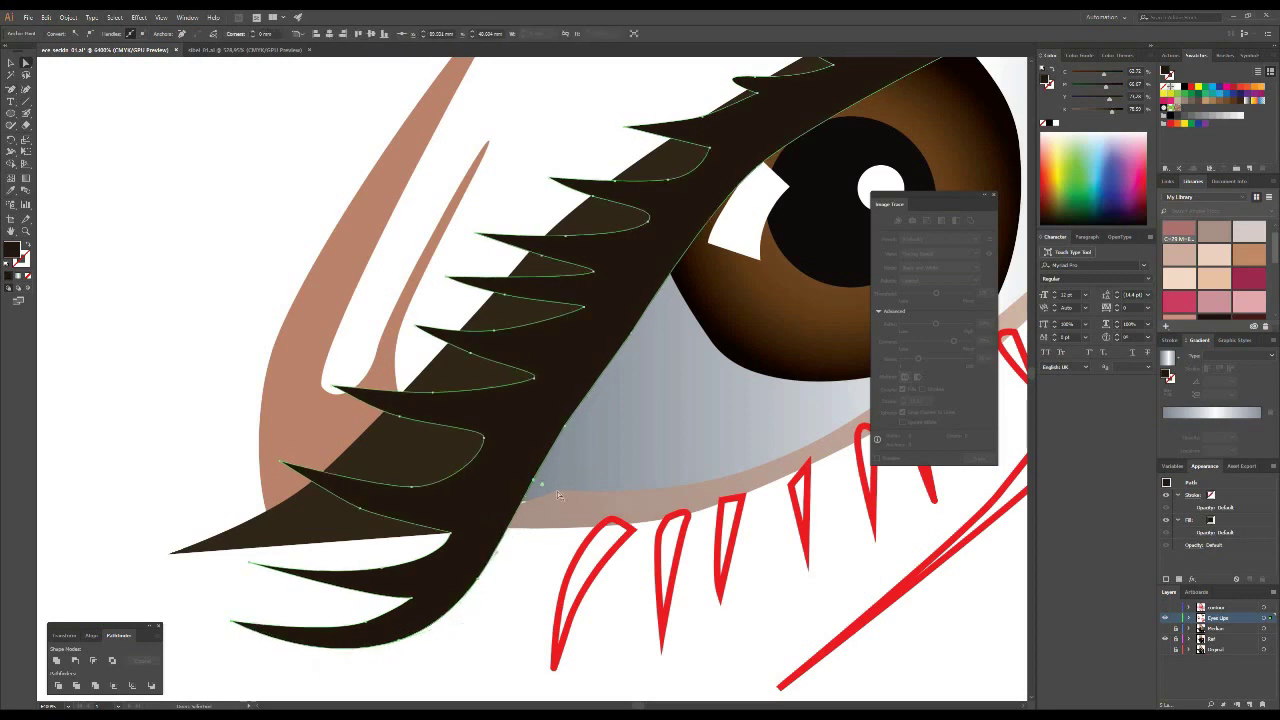
# - Check the eye-white, iris gradient and red lower lash shapes by selecting each
pyautogui.scroll(3, 549, 286)
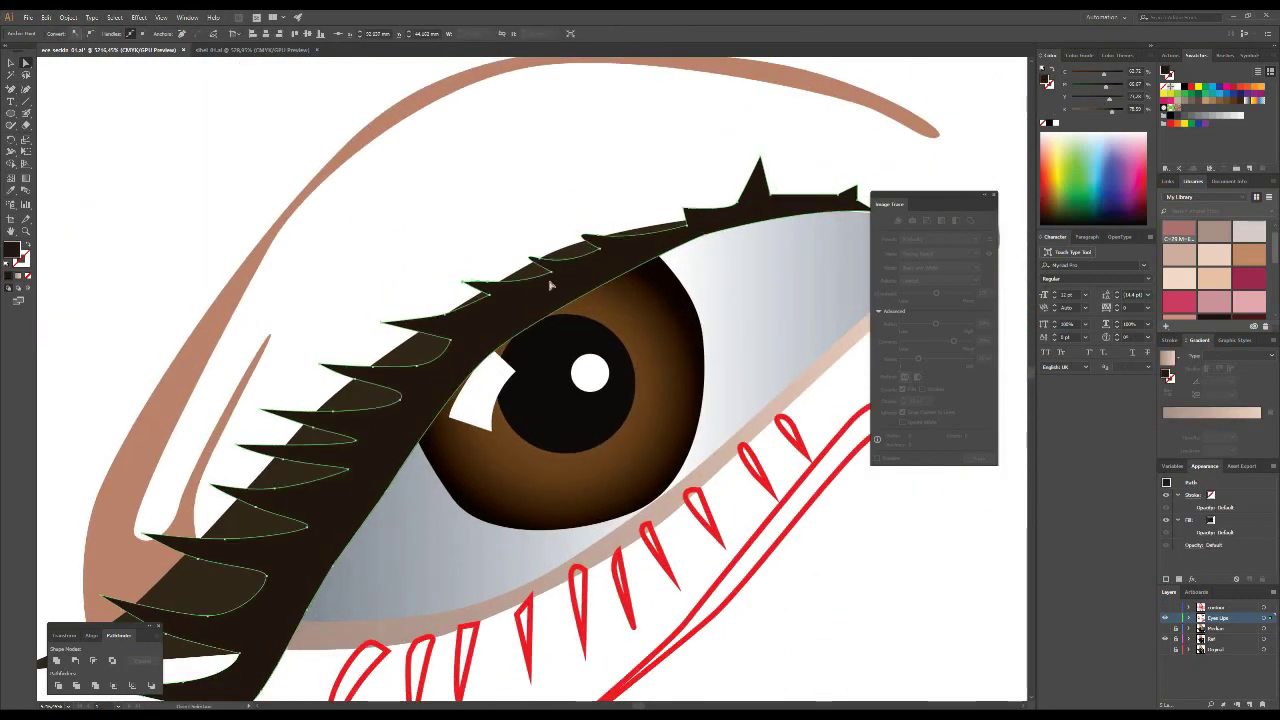
pyautogui.hscroll(5, 549, 286)
pyautogui.click(800, 311)
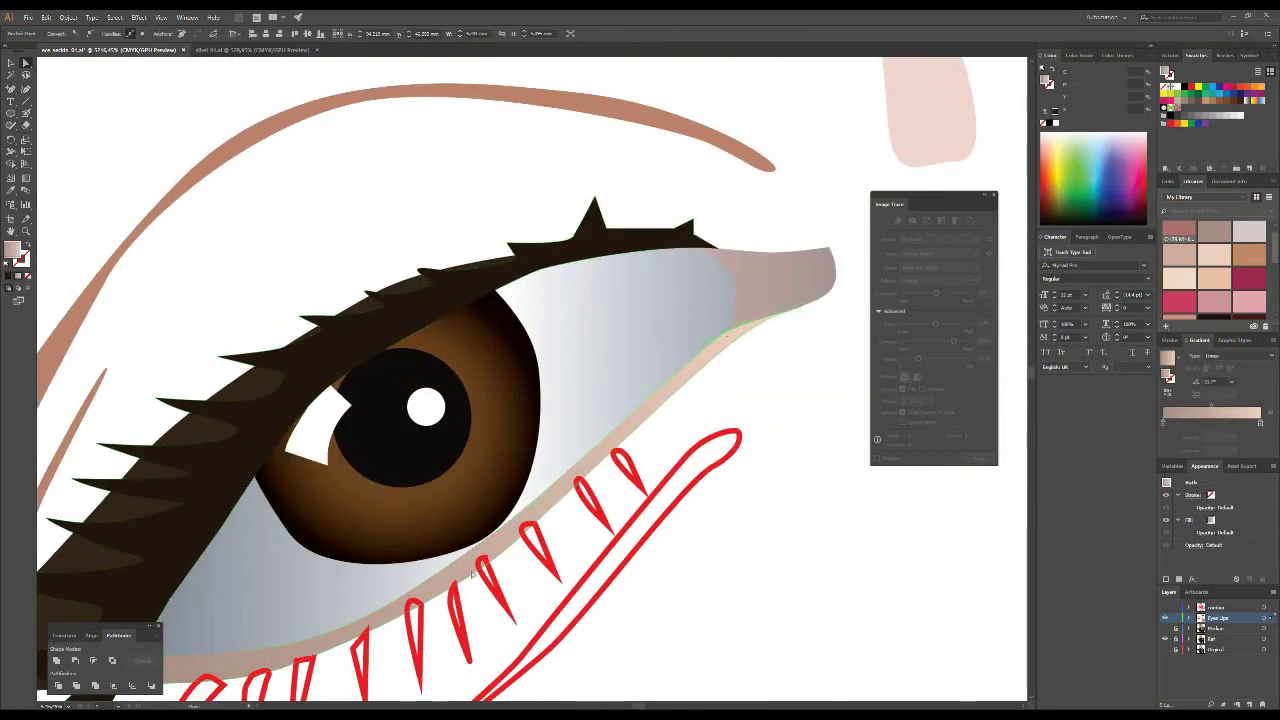
pyautogui.scroll(-2, 473, 573)
pyautogui.click(458, 367)
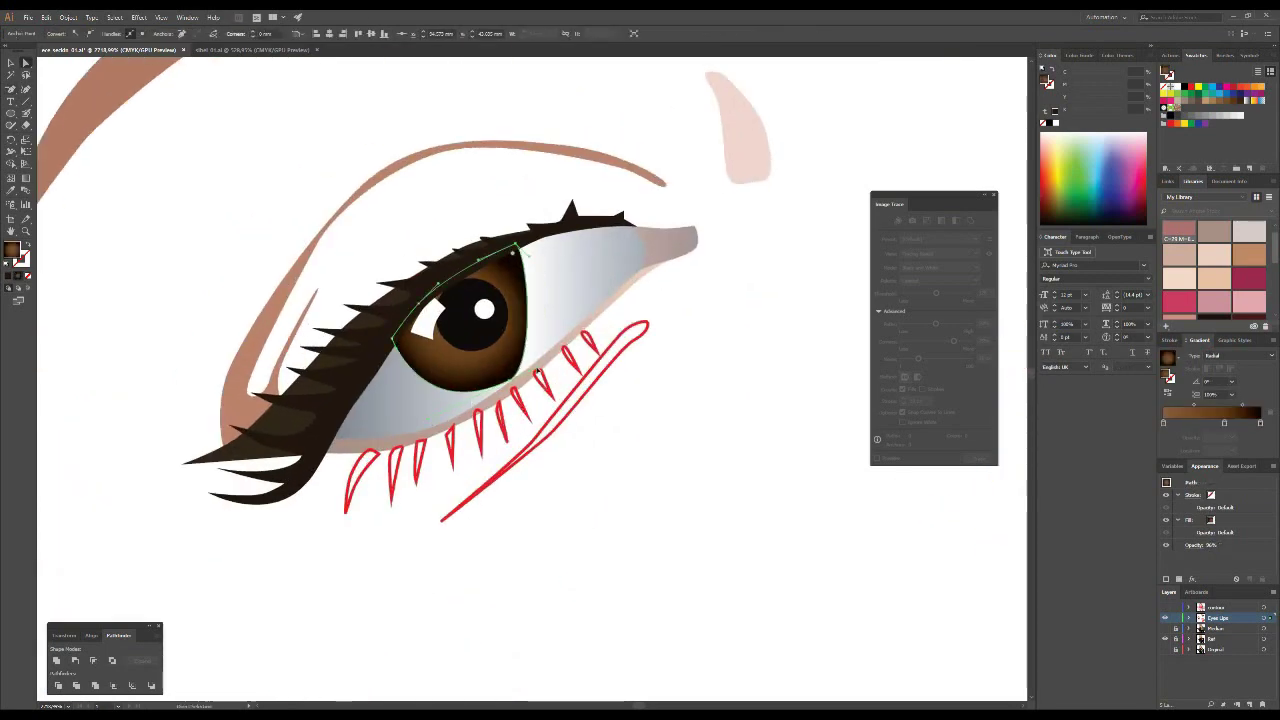
pyautogui.click(502, 436)
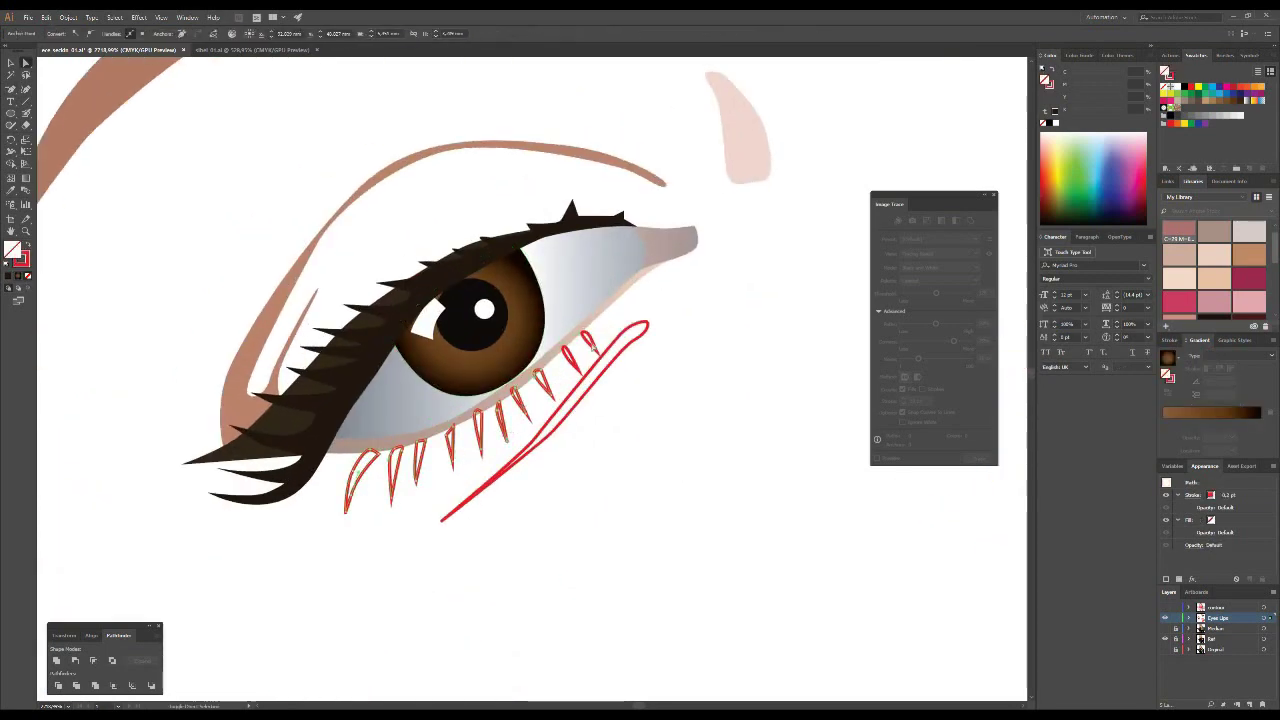
pyautogui.click(560, 405)
pyautogui.click(677, 357)
pyautogui.scroll(-3, 554, 231)
pyautogui.scroll(2, 304, 407)
# - Select the upper eye crease and a small red lash shape, then clear the selection
pyautogui.click(304, 407)
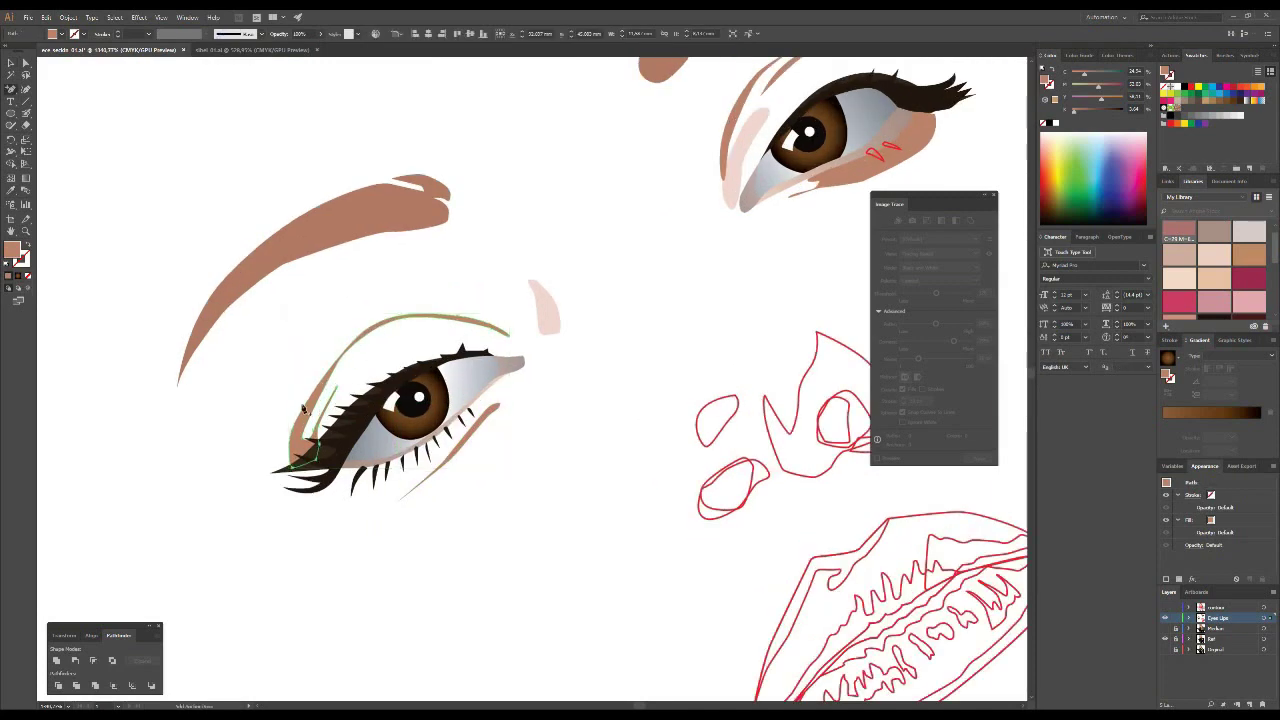
pyautogui.press('a')
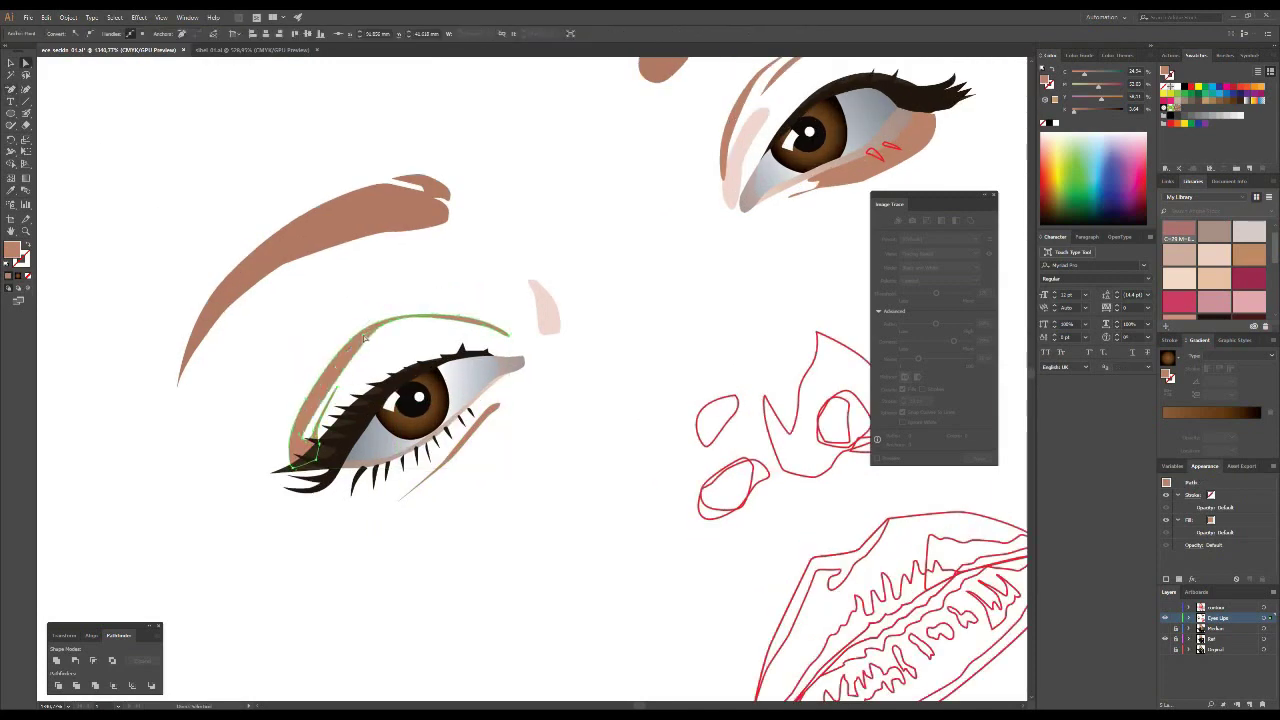
pyautogui.click(651, 397)
pyautogui.scroll(-3, 651, 397)
pyautogui.click(684, 262)
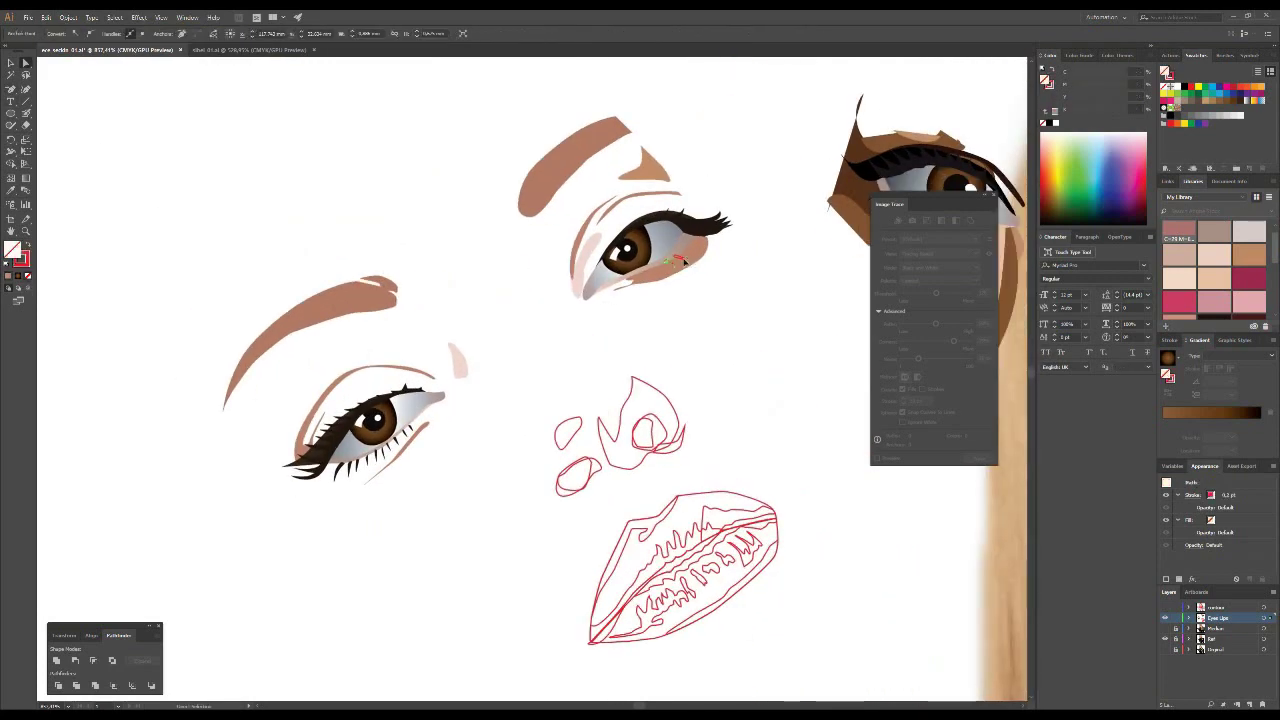
pyautogui.click(559, 241)
pyautogui.scroll(-2, 559, 241)
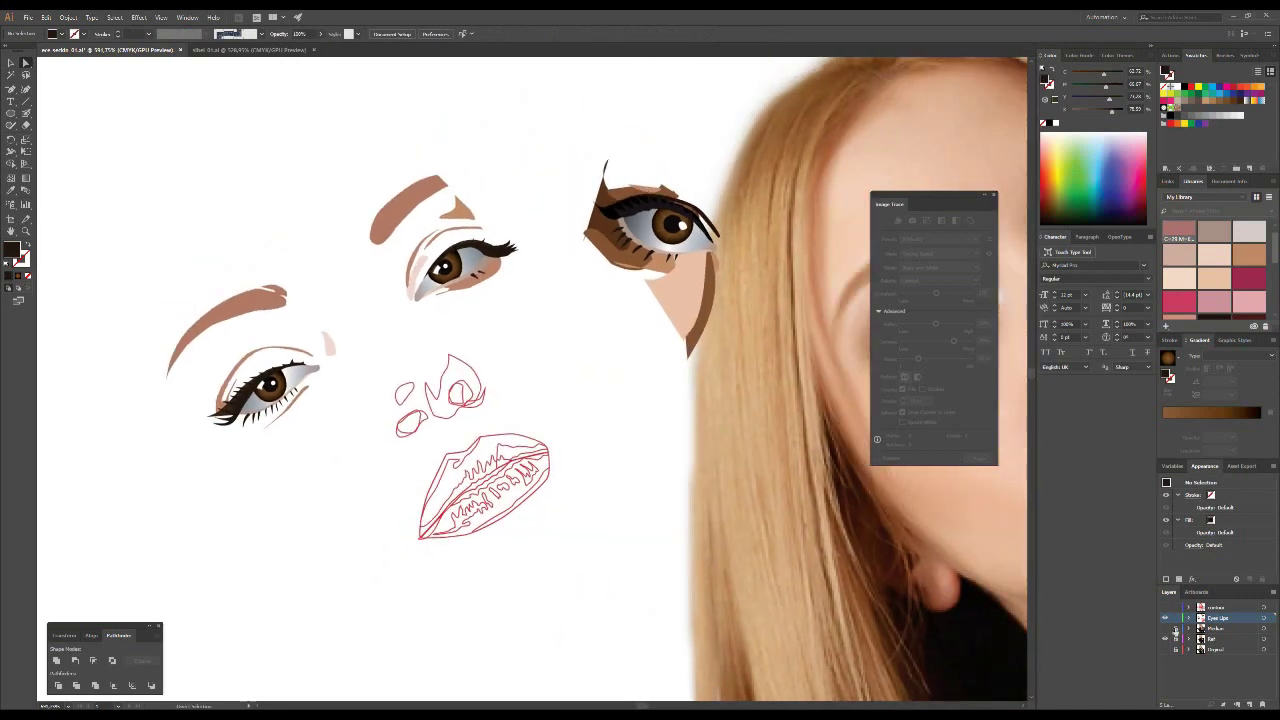
# - Exit isolation of the Ref layer and slightly nudge the near eye's iris group
pyautogui.doubleClick(650, 230)
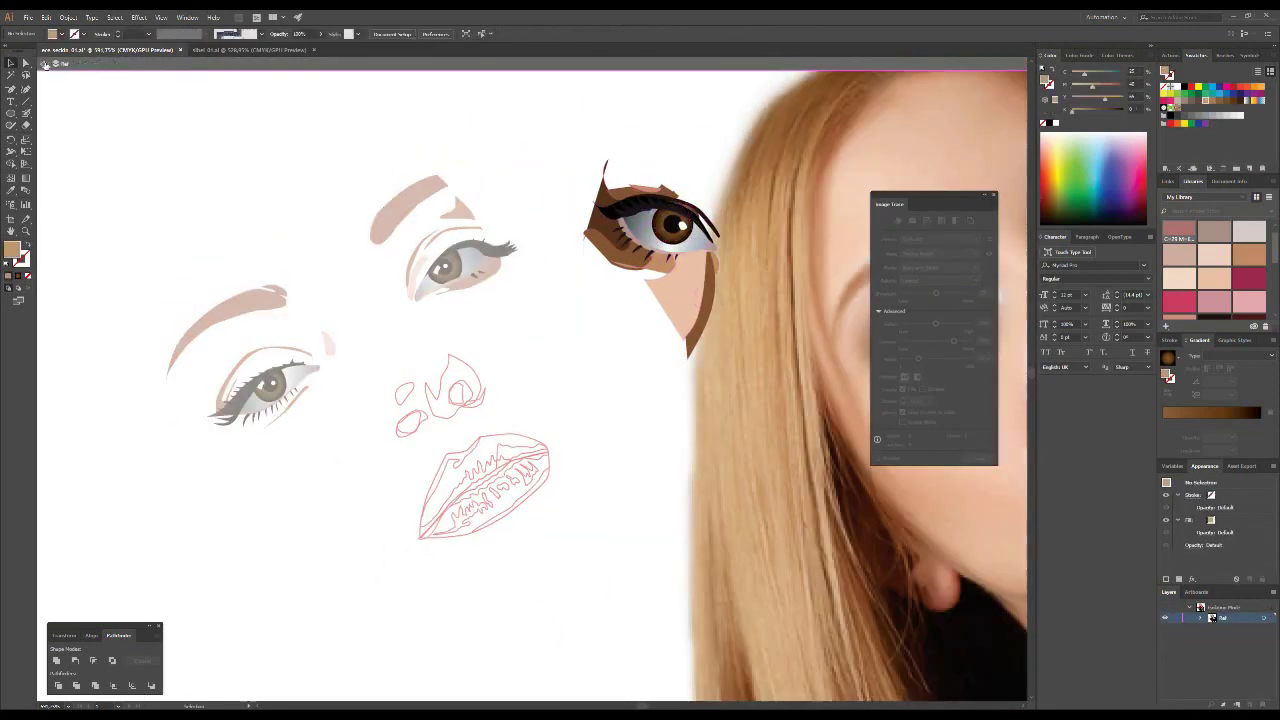
pyautogui.click(44, 63)
pyautogui.click(443, 262)
pyautogui.scroll(5, 437, 240)
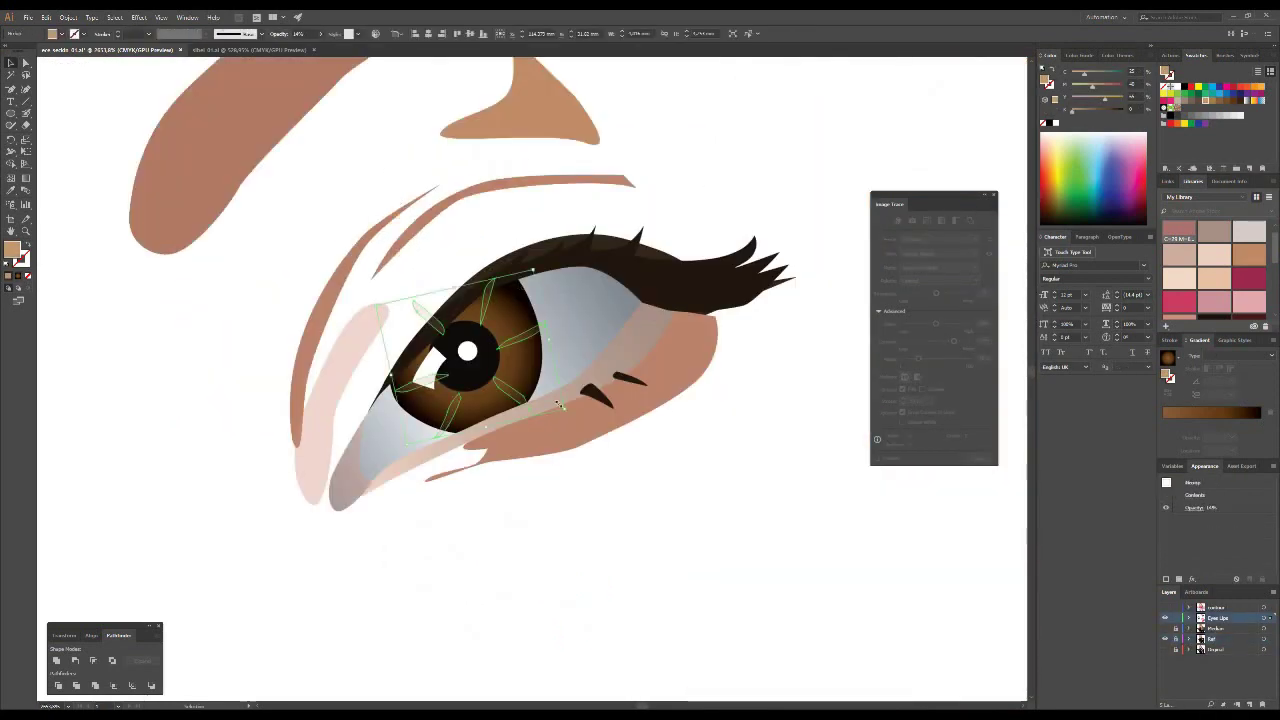
pyautogui.moveTo(561, 405); pyautogui.dragTo(527, 273)
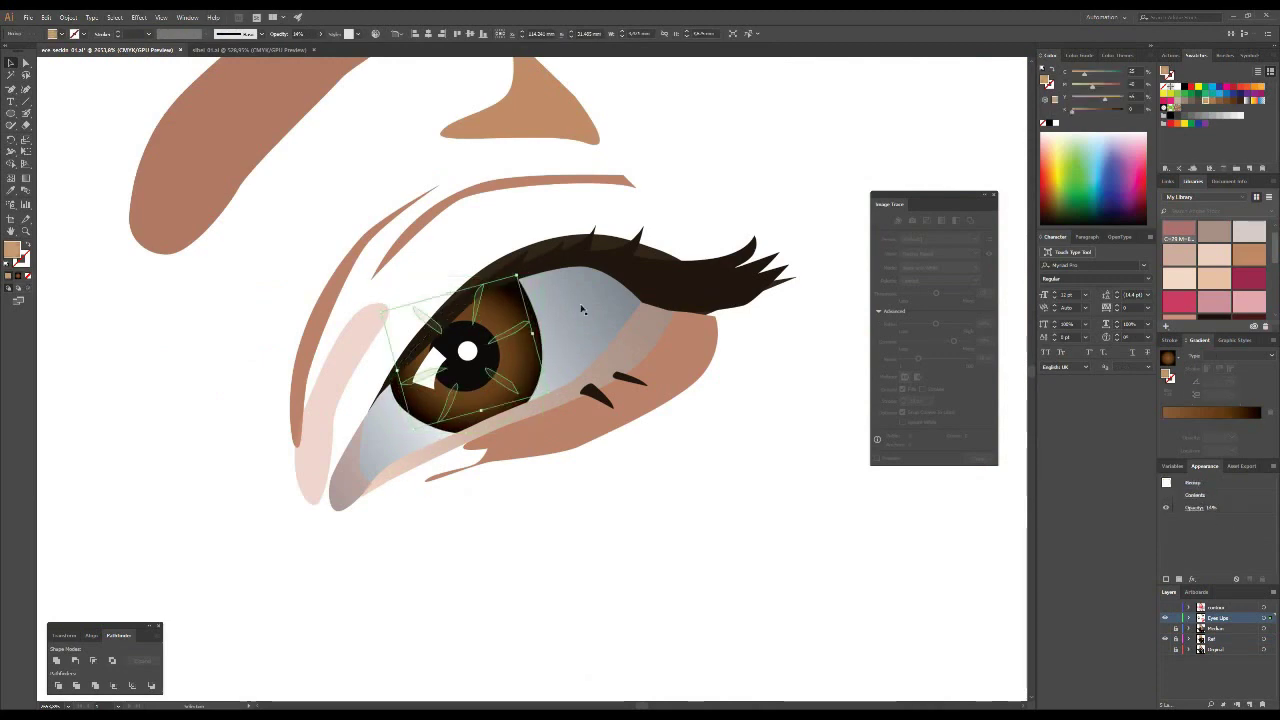
pyautogui.hotkey('ctrl', 'shift', 'a')
# - Select a lower lash, then the lips path
pyautogui.scroll(1, 427, 430)
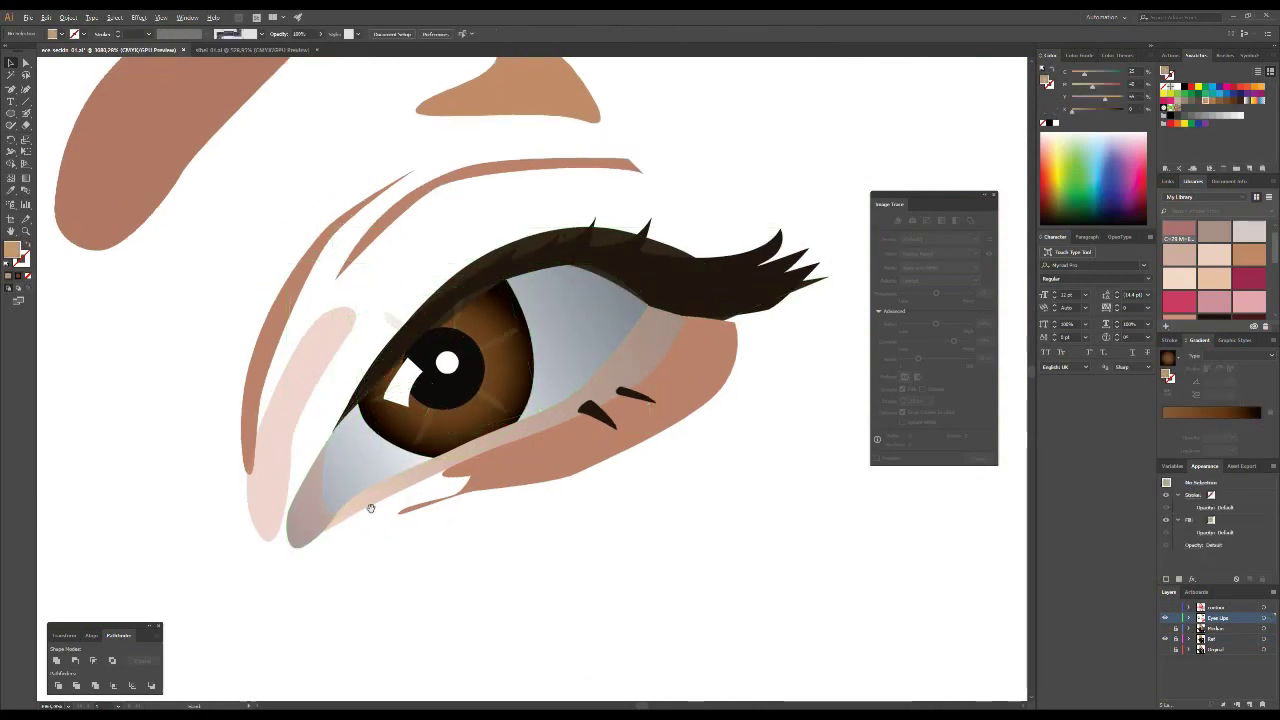
pyautogui.scroll(-3, 313, 521)
pyautogui.scroll(5, 313, 521)
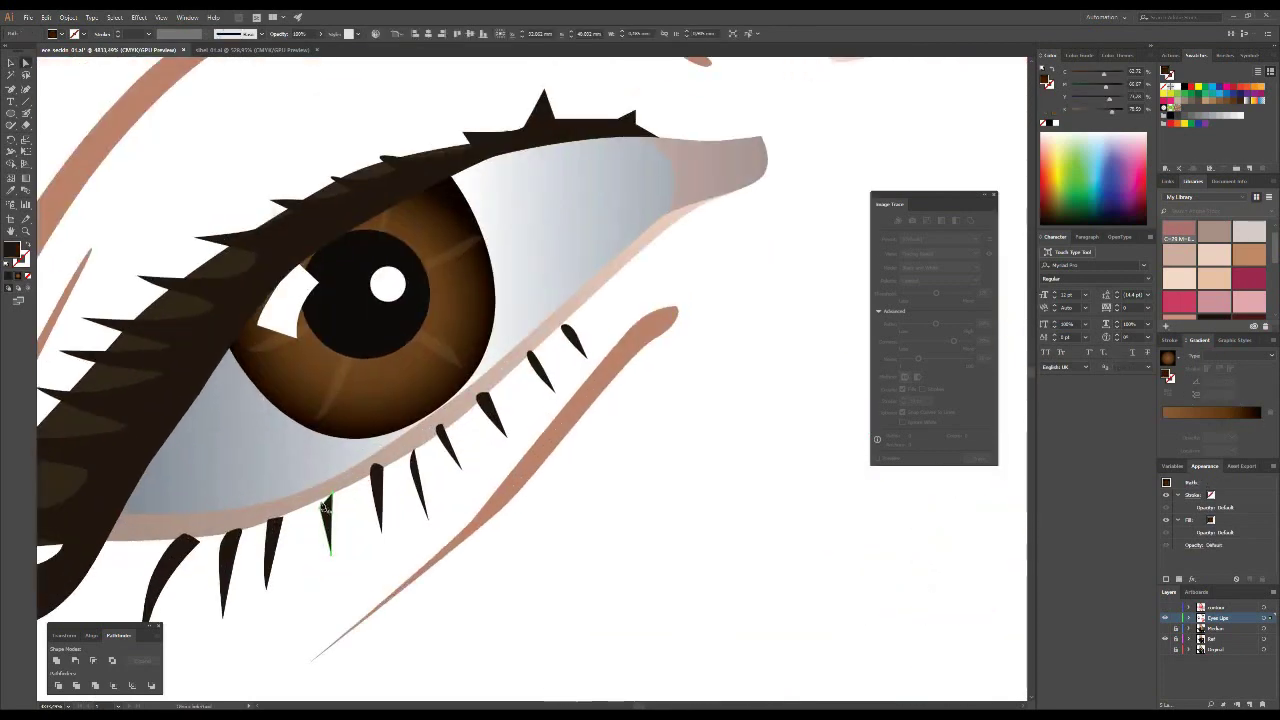
pyautogui.click(325, 500)
pyautogui.scroll(-10, 532, 272)
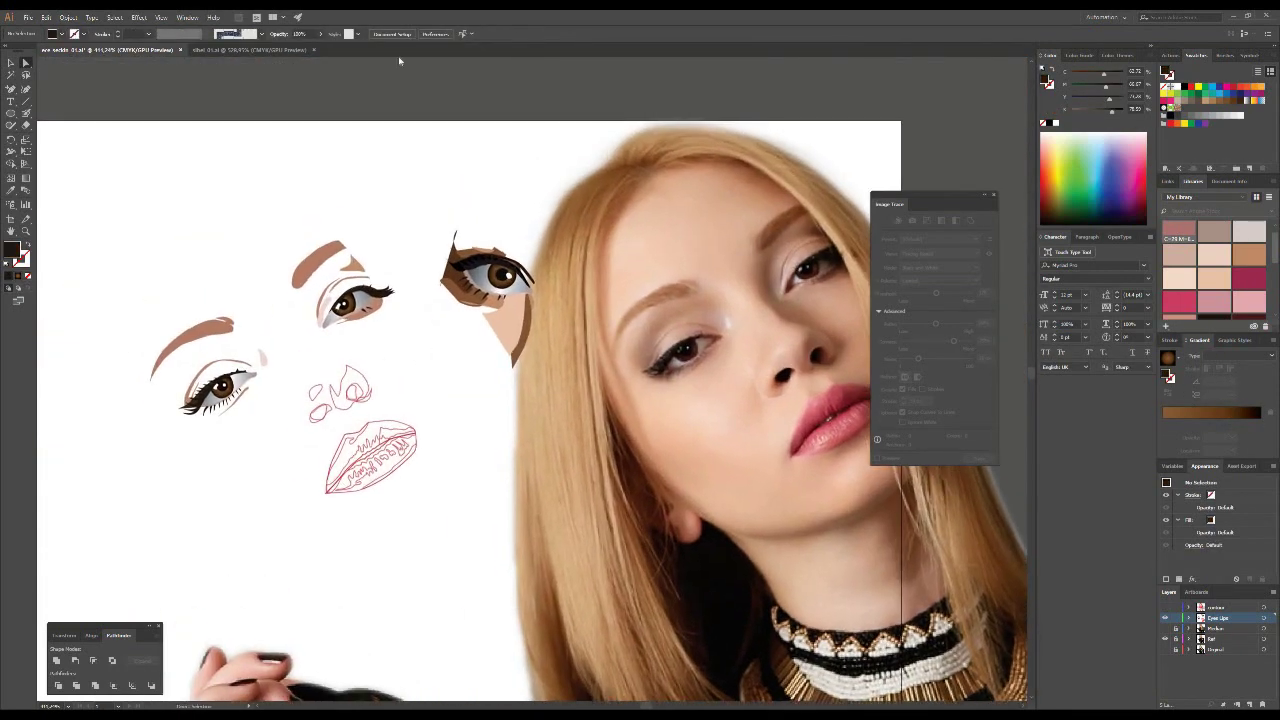
pyautogui.click(390, 426)
# - Select the diagonal highlight path across the upper lip, then deselect it
pyautogui.scroll(3, 341, 492)
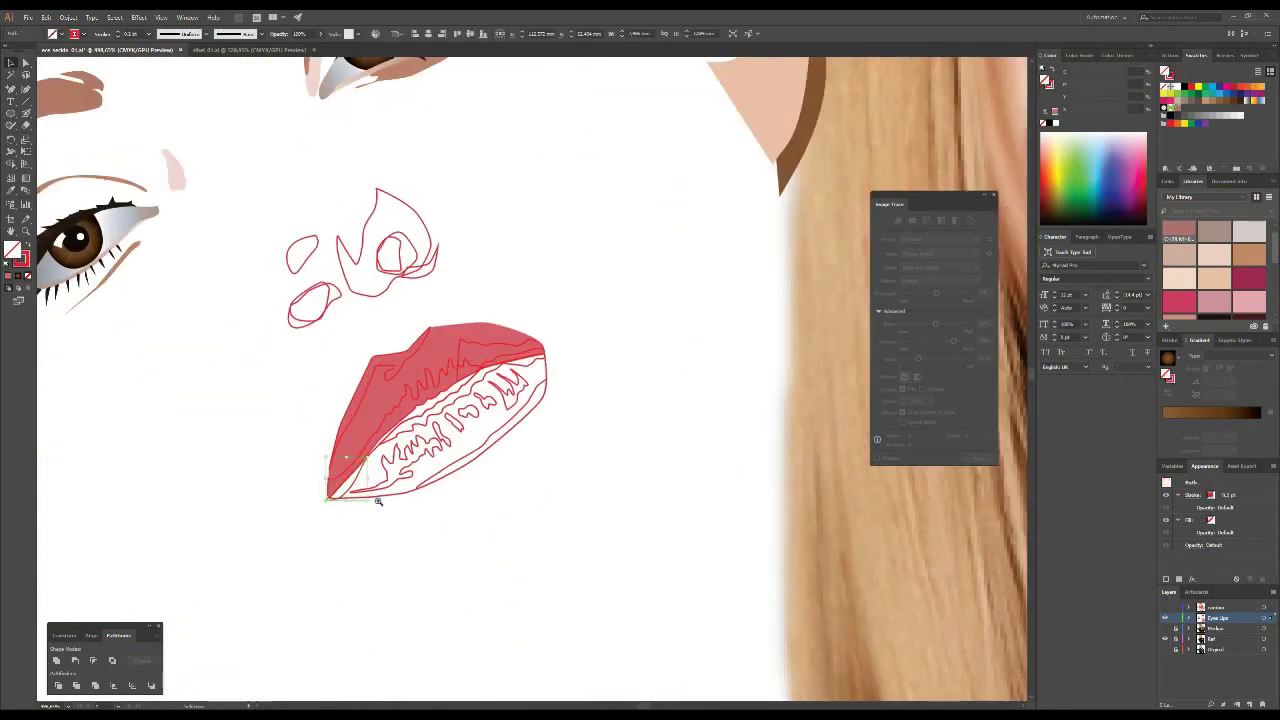
pyautogui.scroll(3, 341, 492)
pyautogui.scroll(-5, 686, 396)
pyautogui.scroll(2, 686, 396)
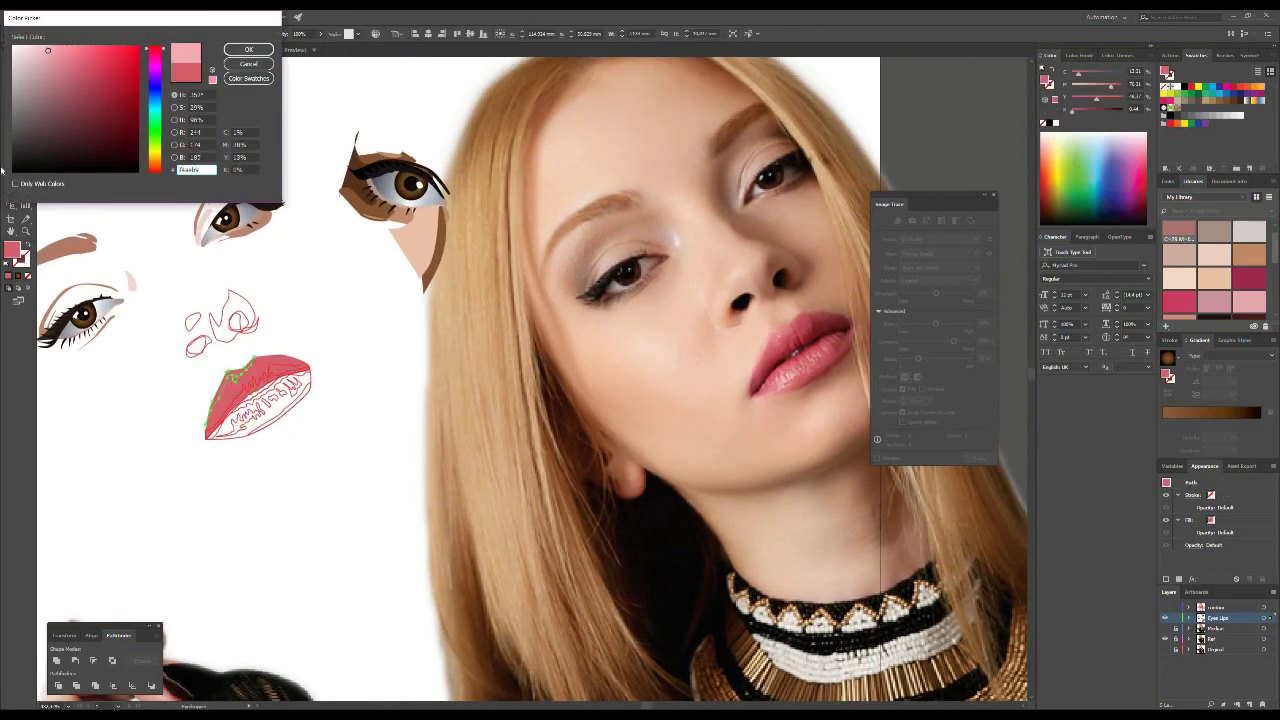
pyautogui.click(290, 368)
pyautogui.click(284, 372)
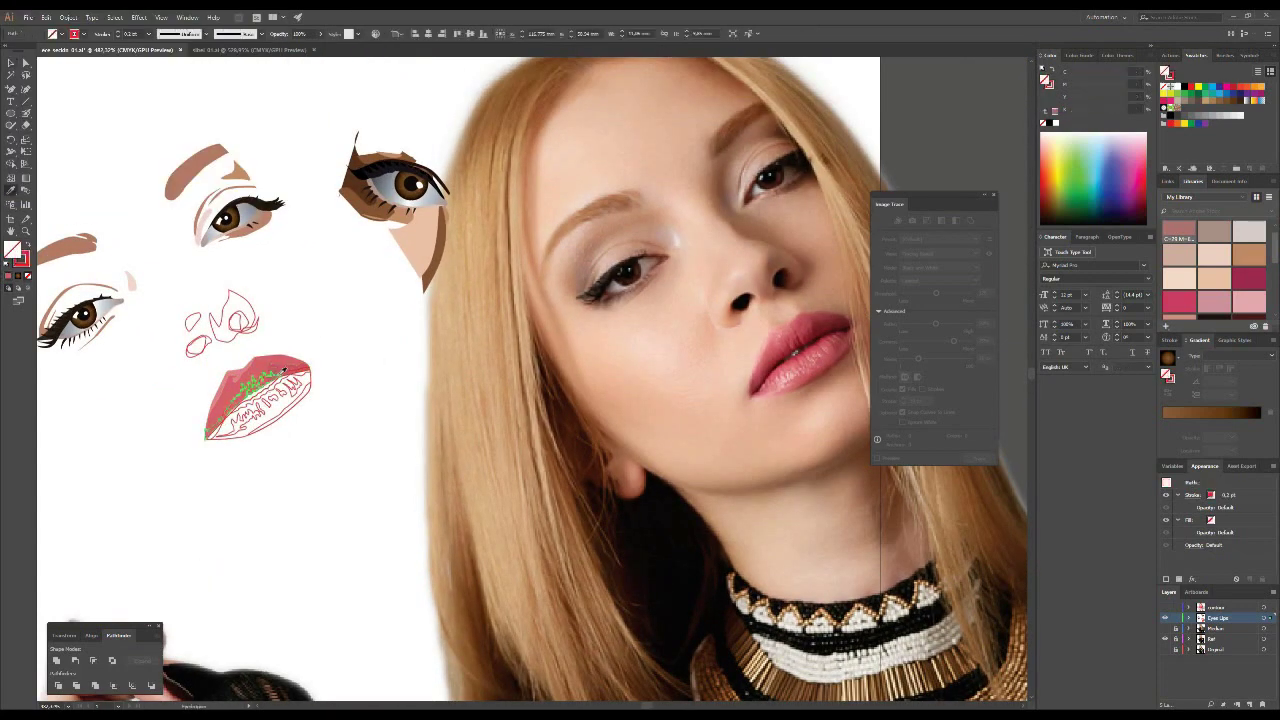
pyautogui.hotkey('ctrl', 'shift', 'a')
# - Fill the lower lip pink via the Color Picker and give the lip highlight a white gradient
pyautogui.click(217, 439)
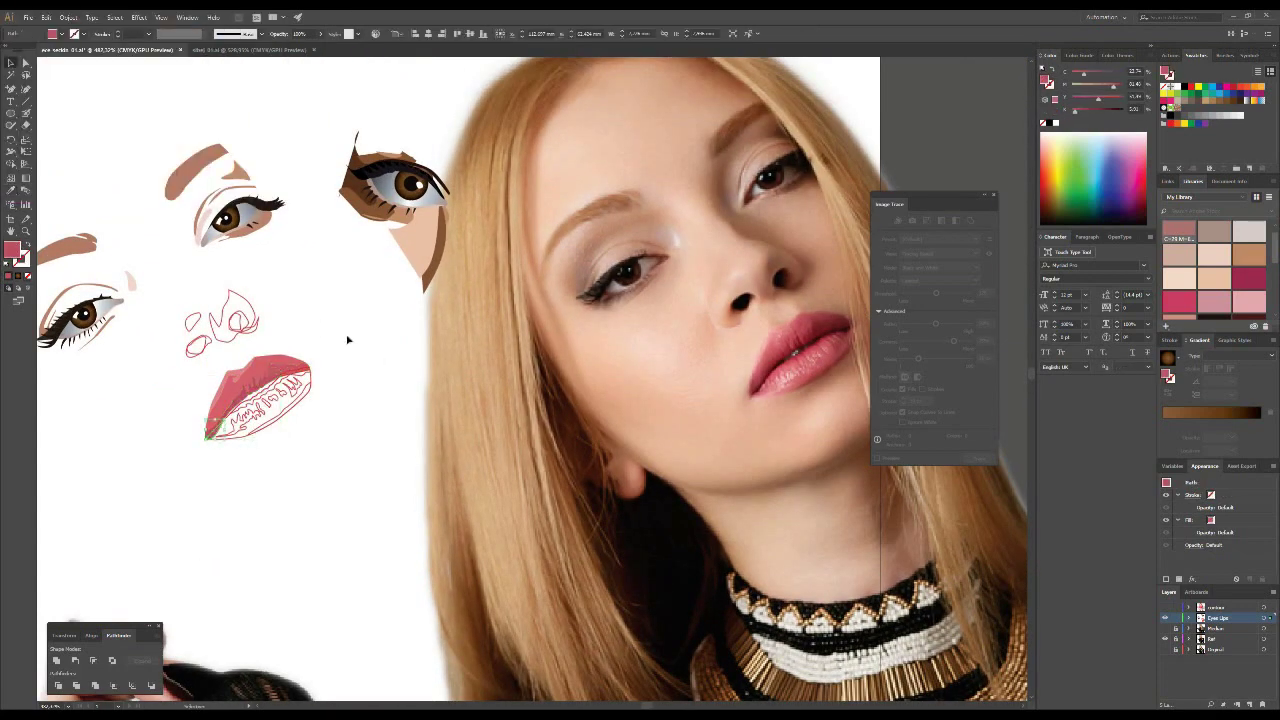
pyautogui.hotkey('shift', 'x')
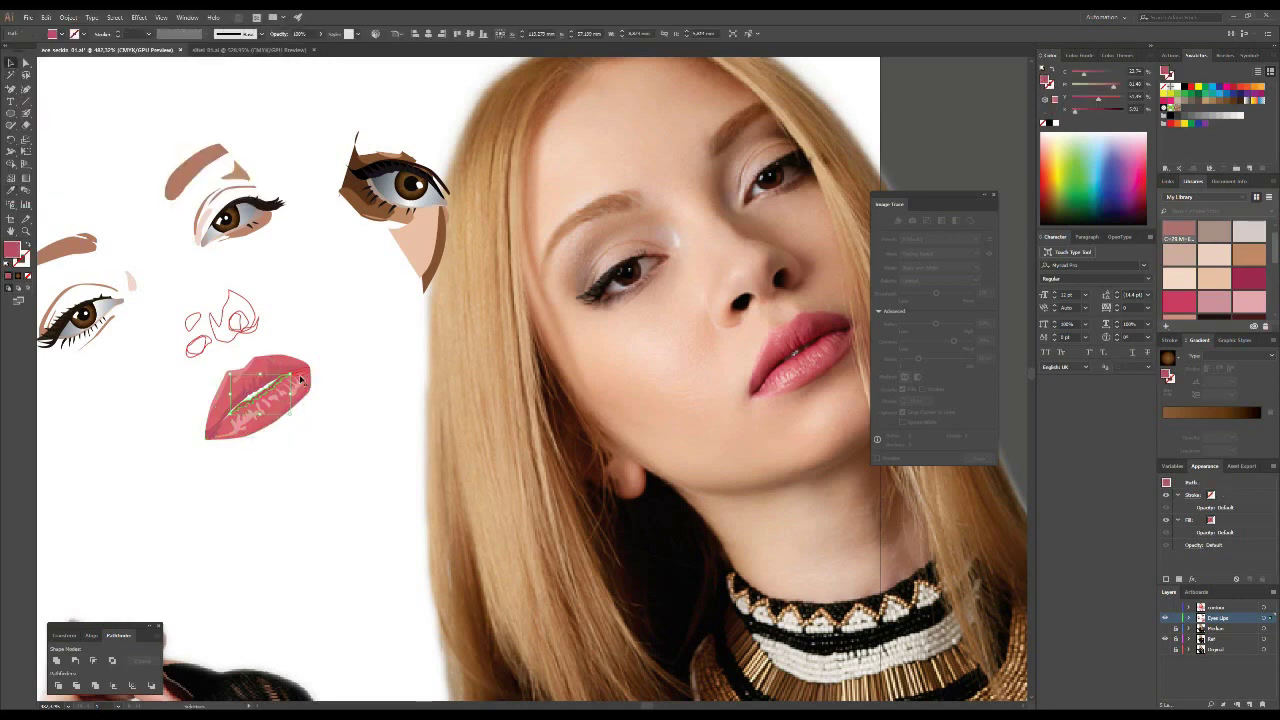
pyautogui.doubleClick(12, 250)
pyautogui.press('Escape')
pyautogui.click(302, 373)
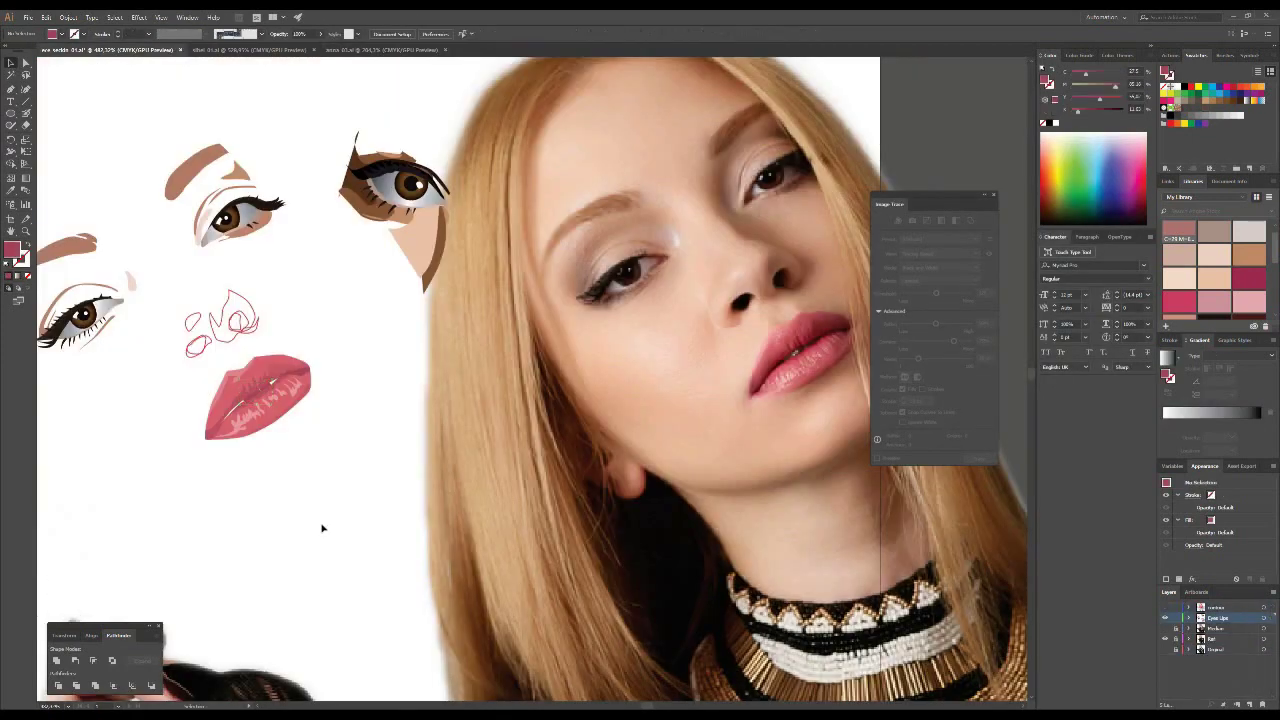
pyautogui.press('.')
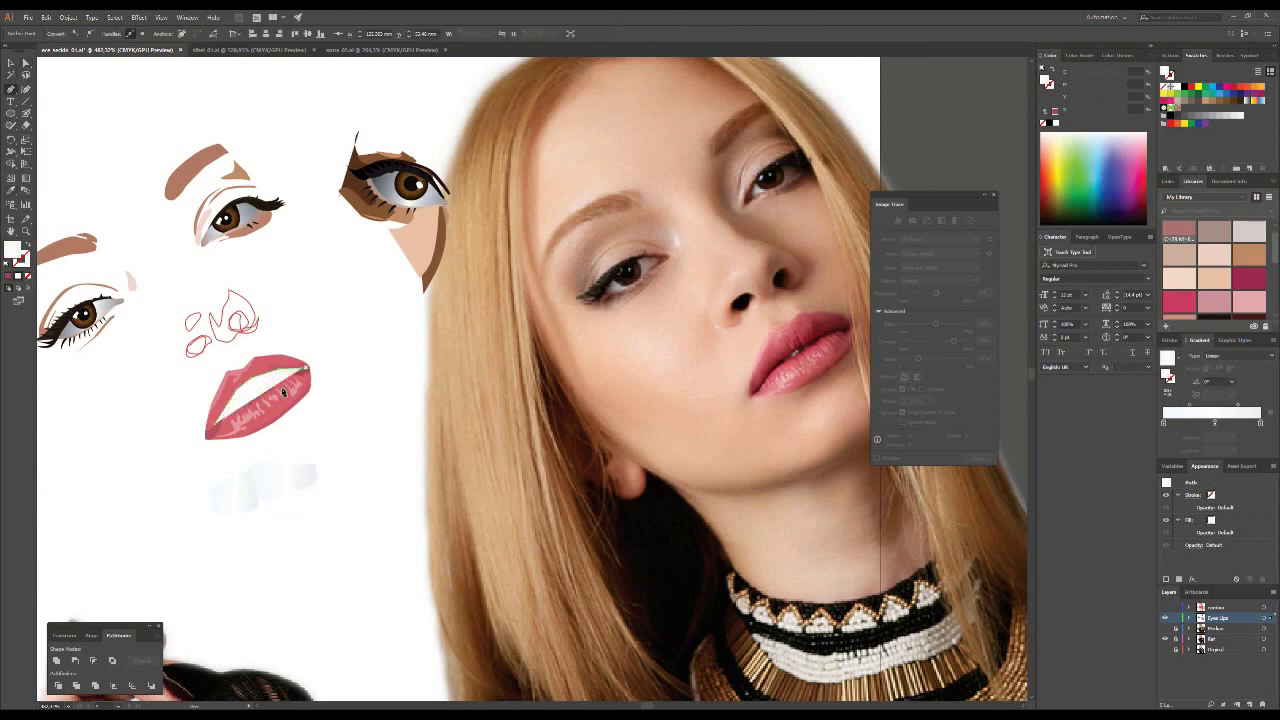
# - Fill the nostril dark brown and give the nose shape a light beige-pink skin fill
pyautogui.click(314, 414)
pyautogui.scroll(2, 290, 390)
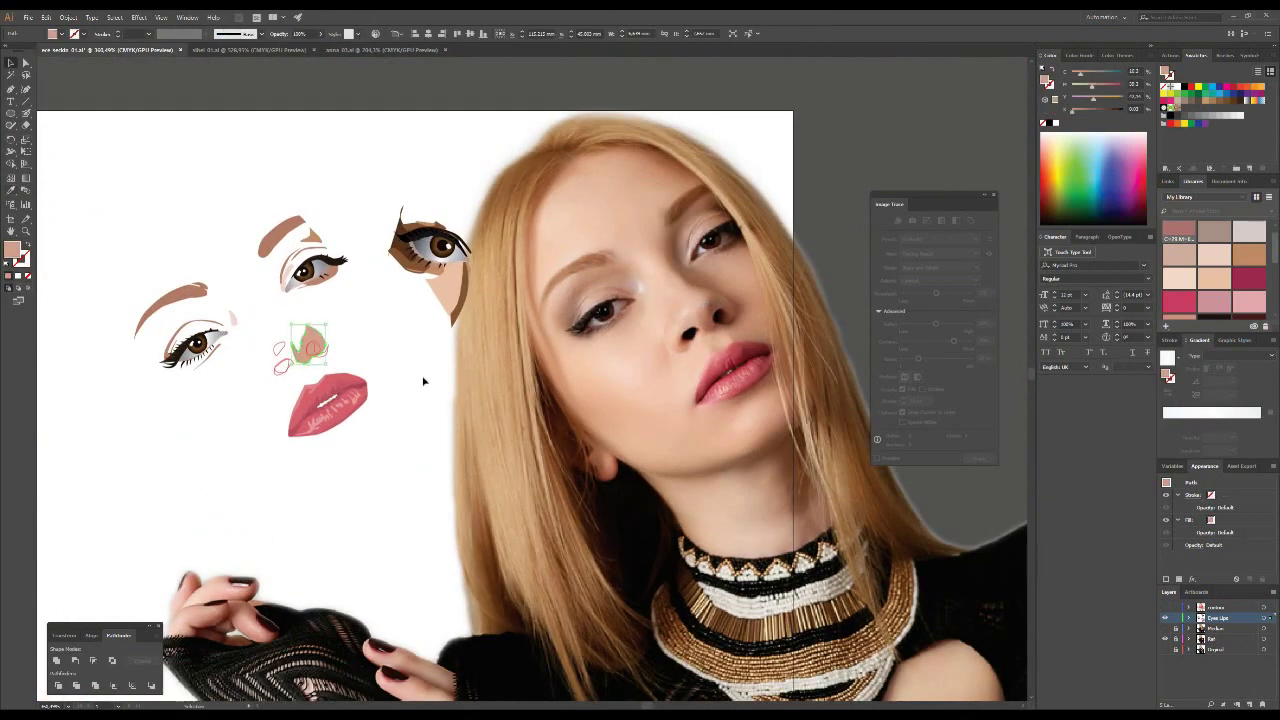
pyautogui.click(300, 270)
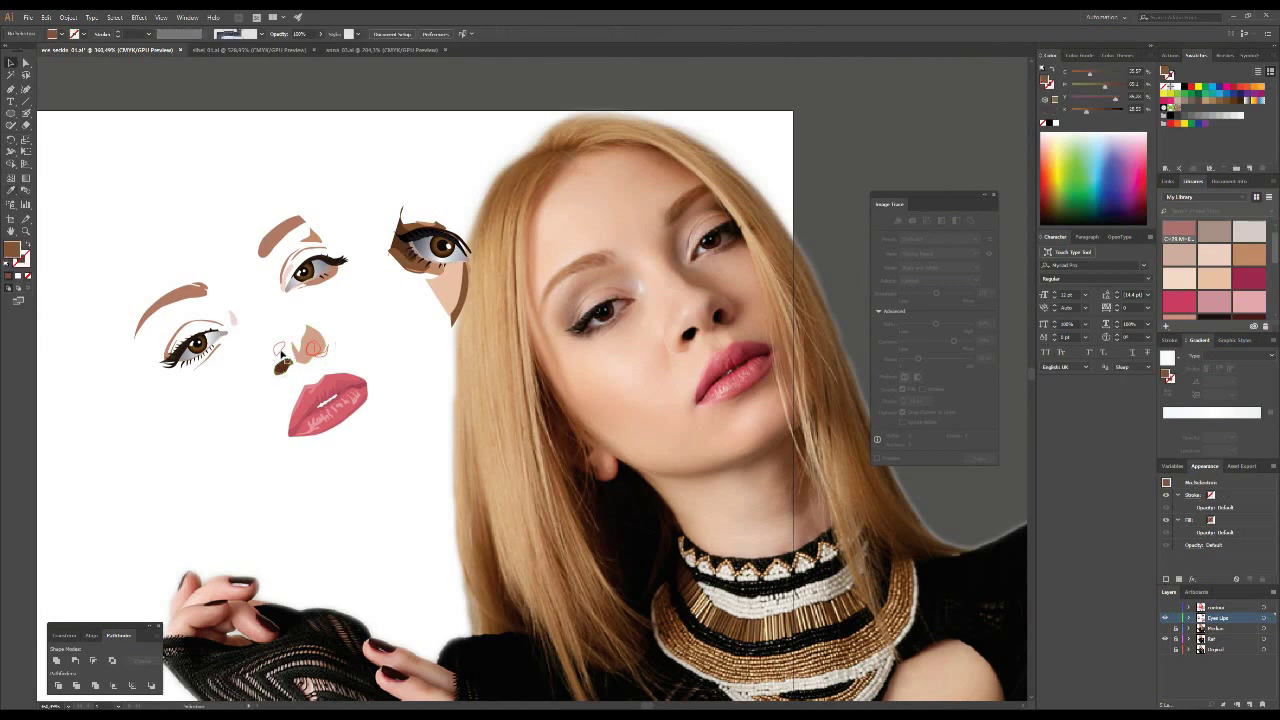
pyautogui.click(310, 349)
pyautogui.press('i')
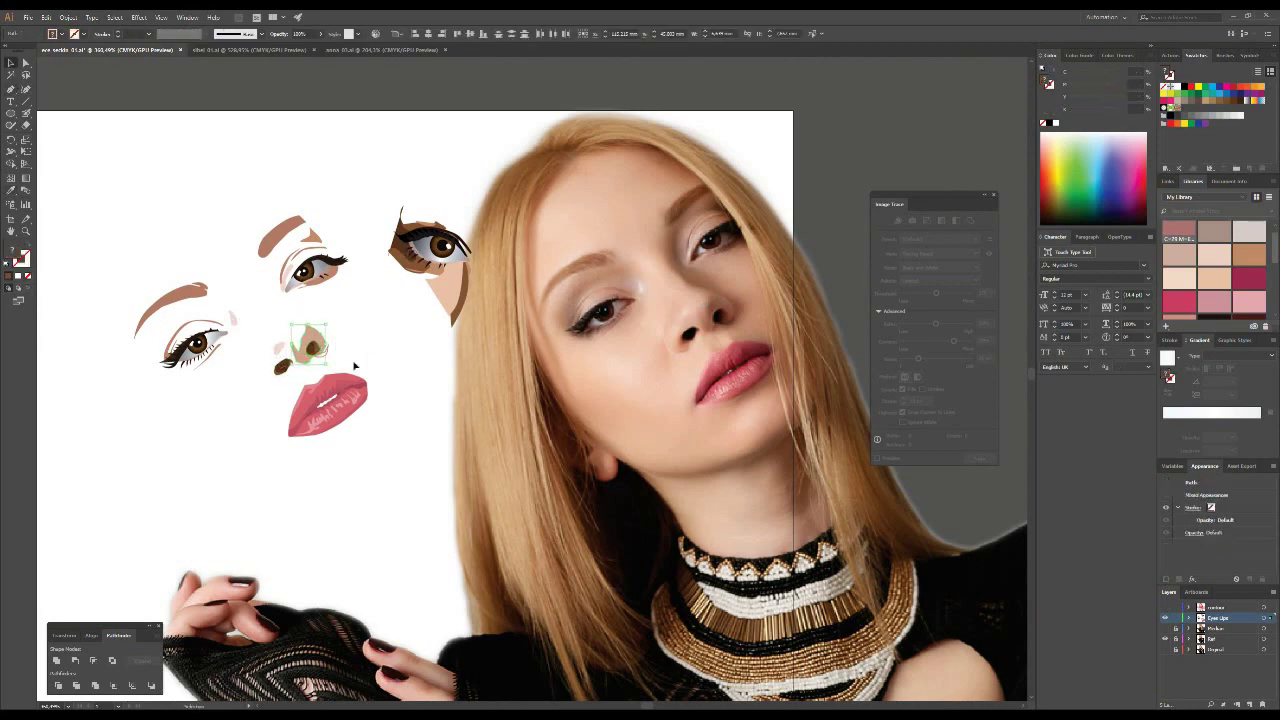
pyautogui.click(305, 333)
# - Fit the artboard in view and show the traced colour artwork layer again
pyautogui.scroll(5, 300, 271)
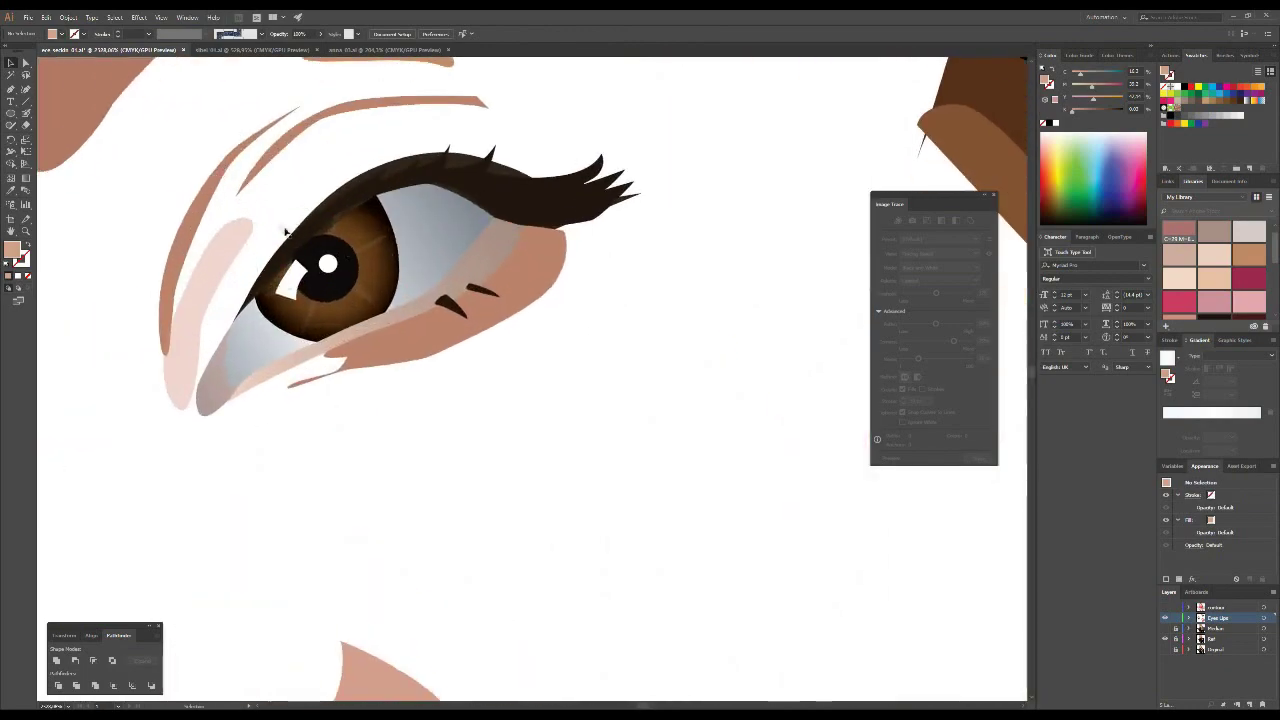
pyautogui.scroll(-3, 300, 271)
pyautogui.scroll(6, 300, 271)
pyautogui.click(358, 330)
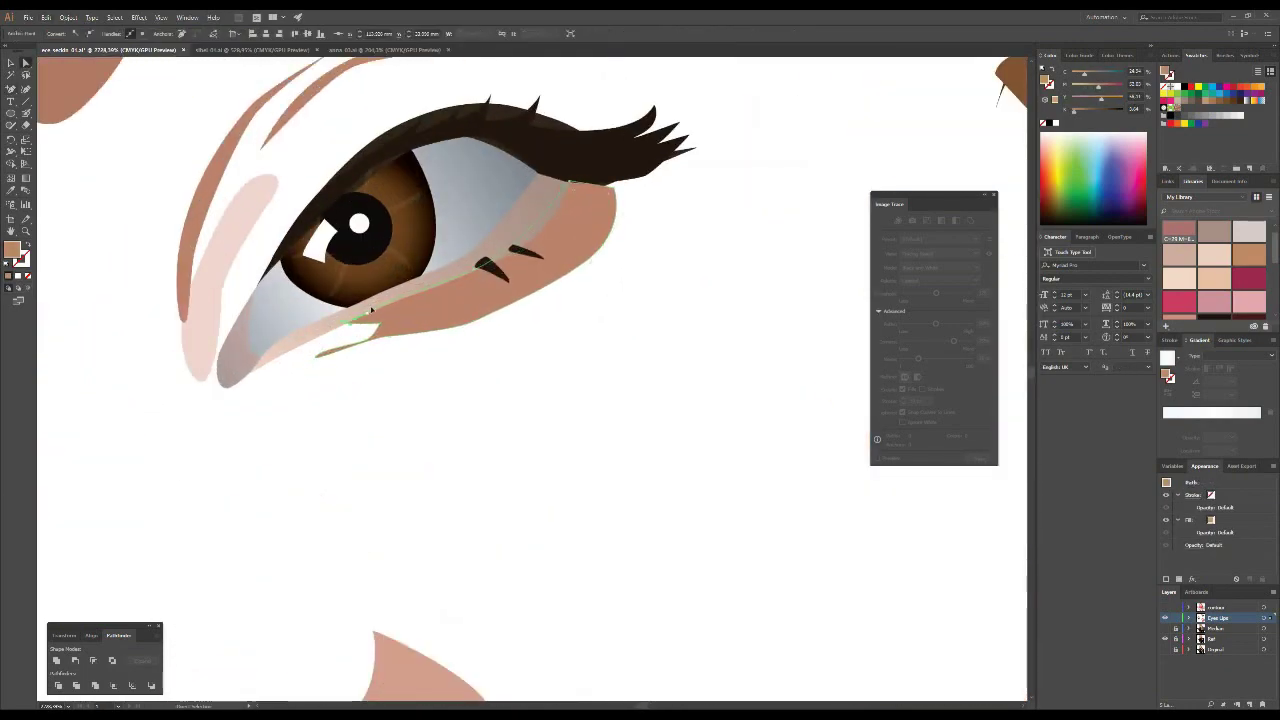
pyautogui.click(466, 329)
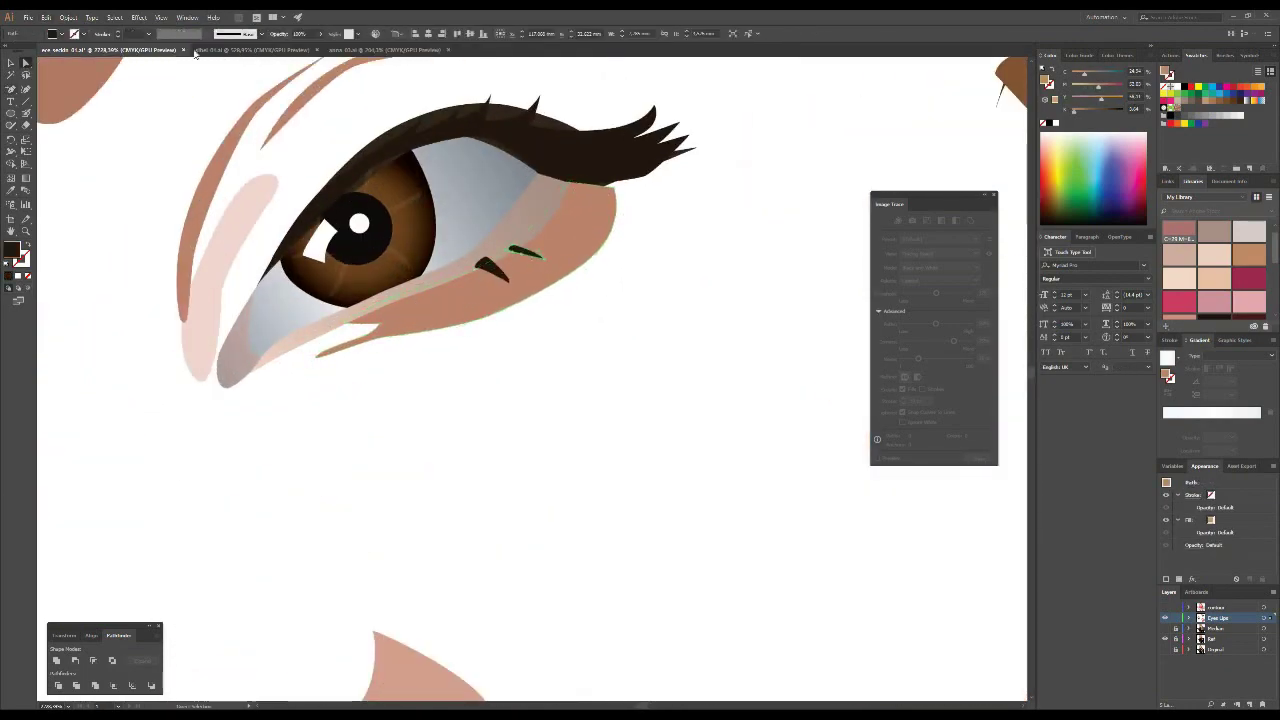
pyautogui.hotkey('ctrl', '0')
pyautogui.click(1165, 630)
# - Make the red contour outlines visible again and select the artwork on that layer
pyautogui.click(1166, 607)
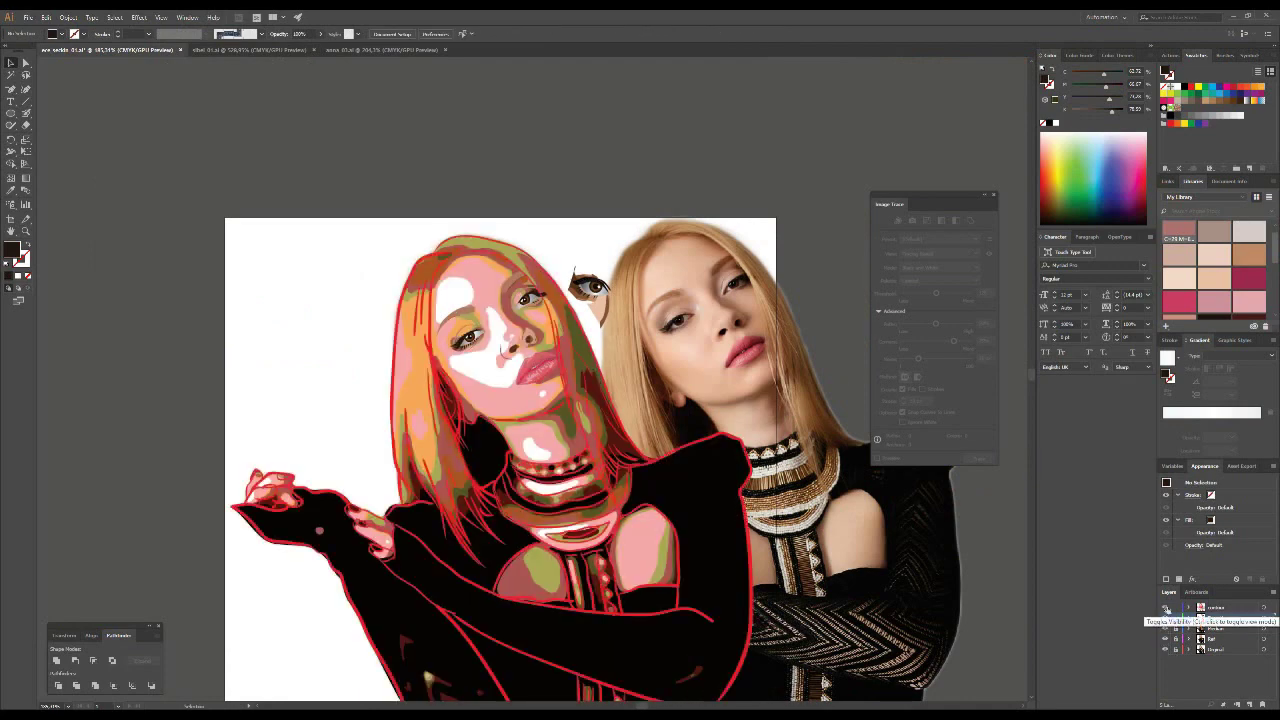
pyautogui.click(1178, 640)
pyautogui.scroll(5, 462, 327)
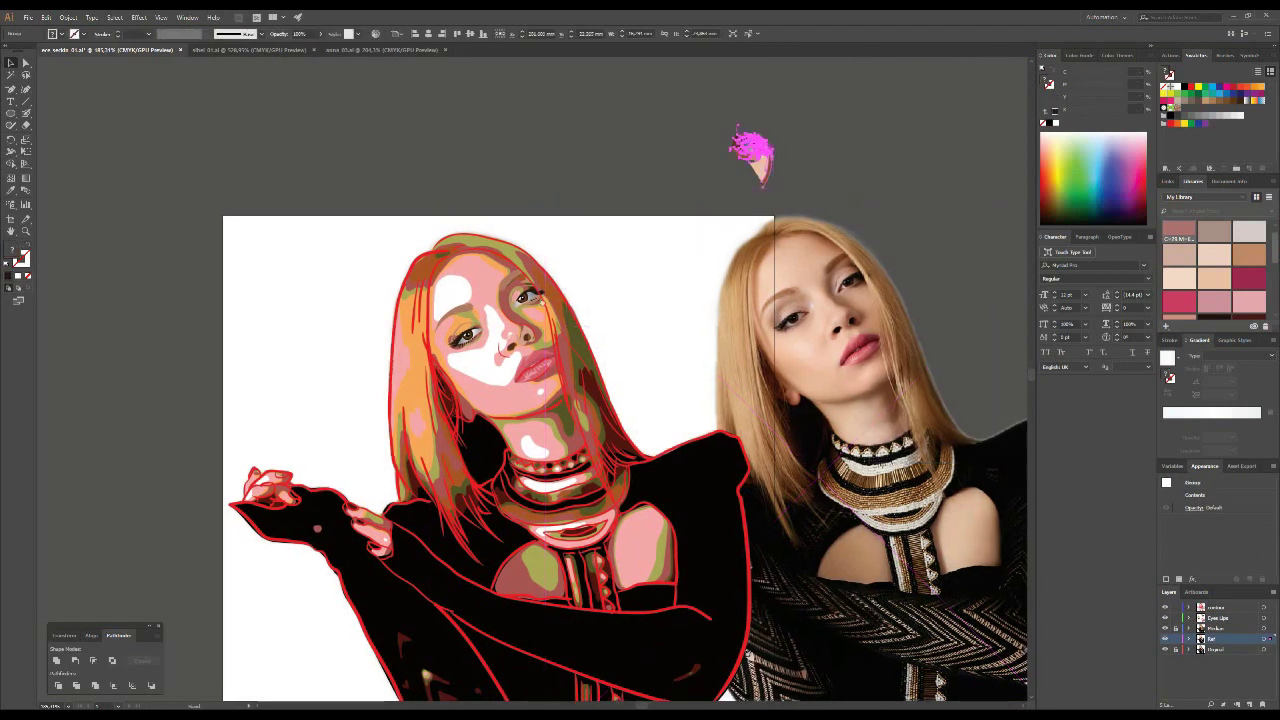
pyautogui.scroll(-2, 462, 327)
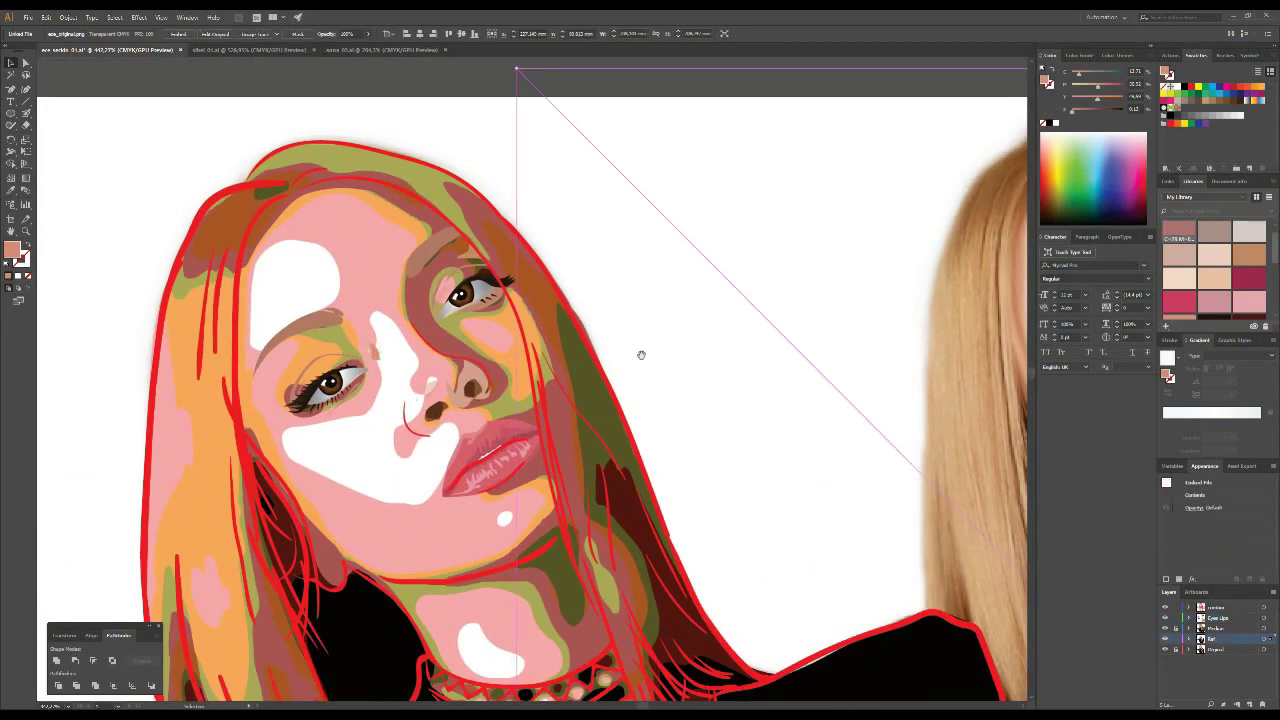
pyautogui.scroll(-3, 640, 354)
pyautogui.scroll(3, 310, 320)
# - Fill the white face highlights and every pink face shape with pale peach
pyautogui.click(310, 320)
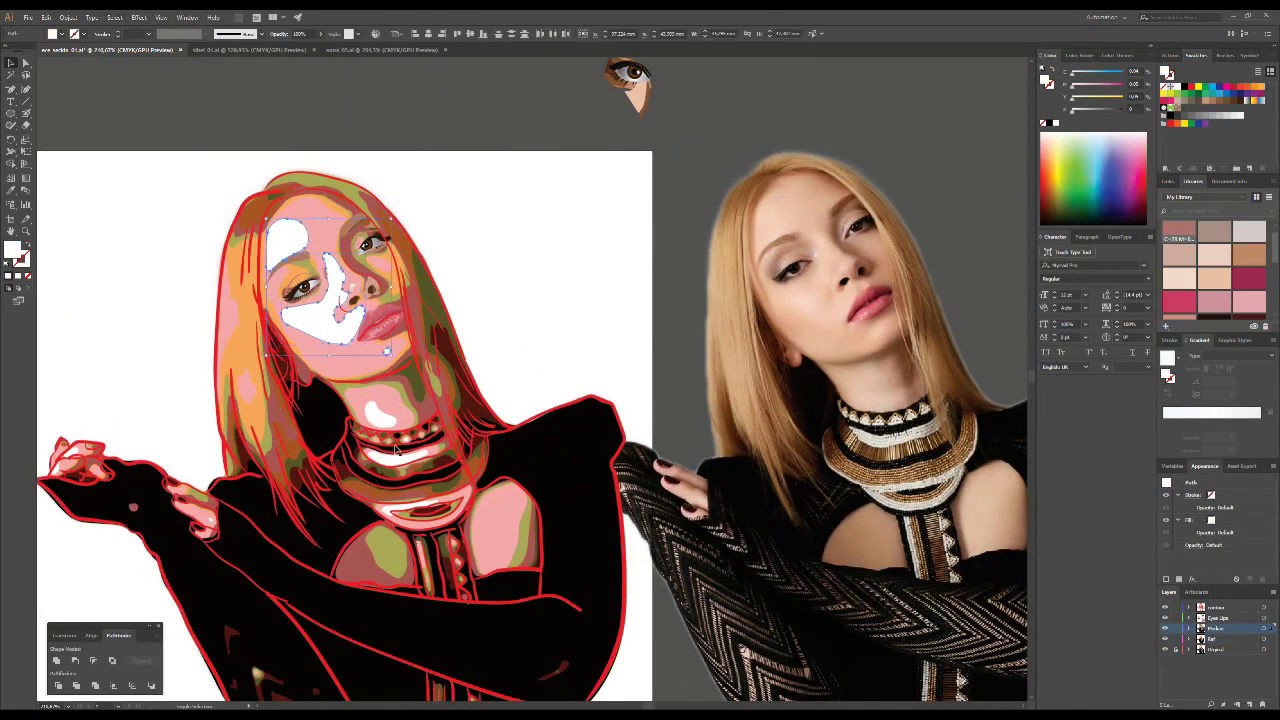
pyautogui.press('i')
pyautogui.click(708, 302)
pyautogui.click(31, 66)
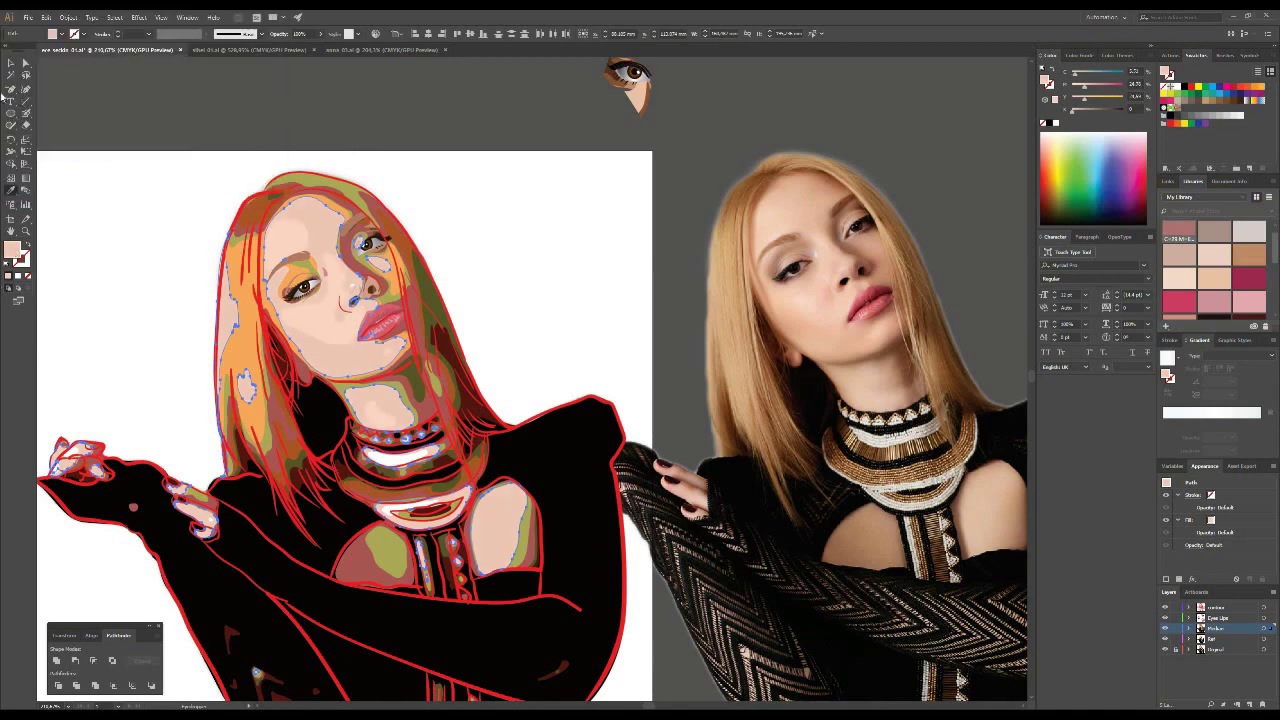
pyautogui.click(115, 17)
pyautogui.click(140, 122)
pyautogui.click(324, 227)
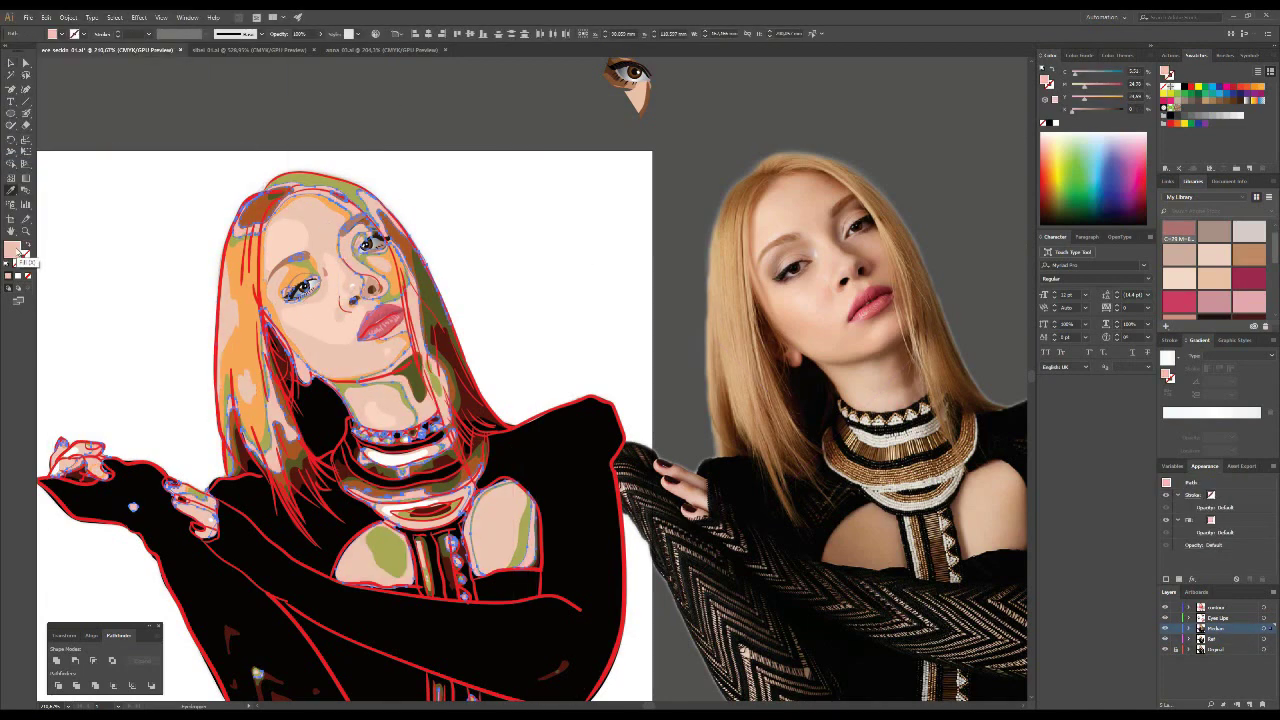
pyautogui.press('v')
pyautogui.click(434, 135)
# - Recolour the orange hair shapes pale pink-peach and the olive hair and face shapes peach
pyautogui.click(296, 275)
pyautogui.click(115, 17)
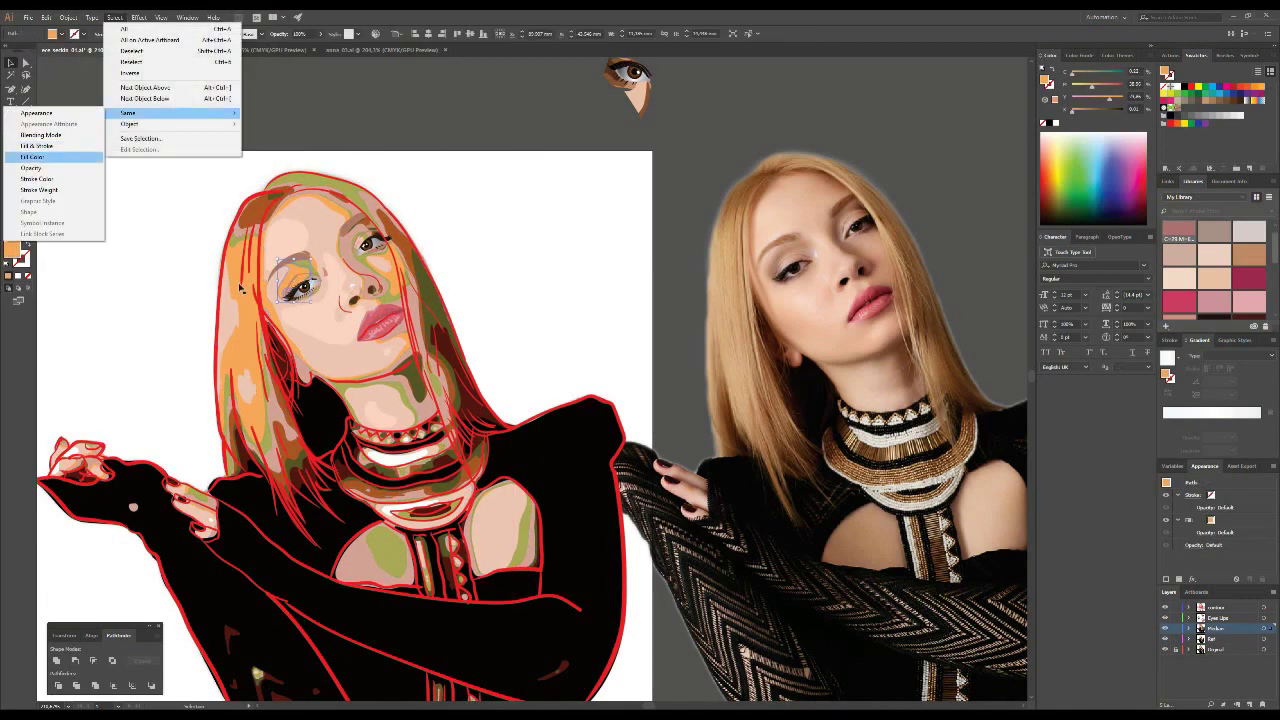
pyautogui.click(140, 122)
pyautogui.click(296, 108)
pyautogui.click(424, 300)
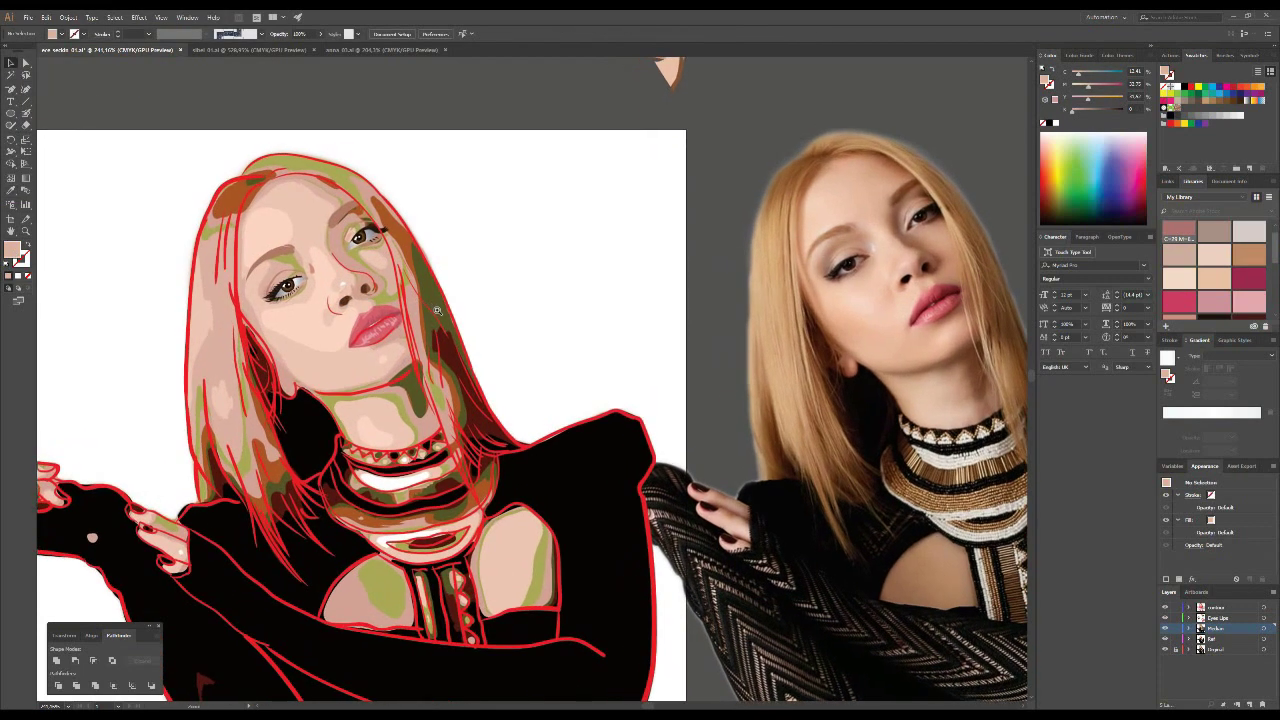
pyautogui.click(383, 275)
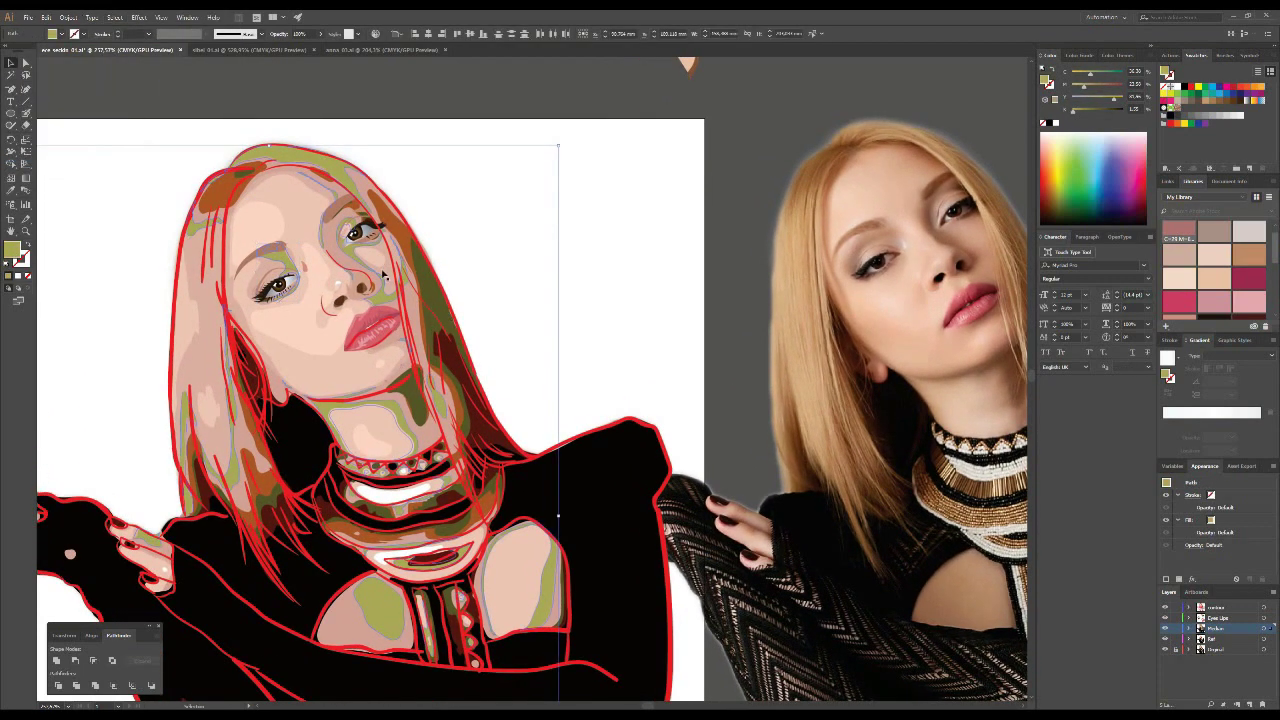
pyautogui.click(645, 215)
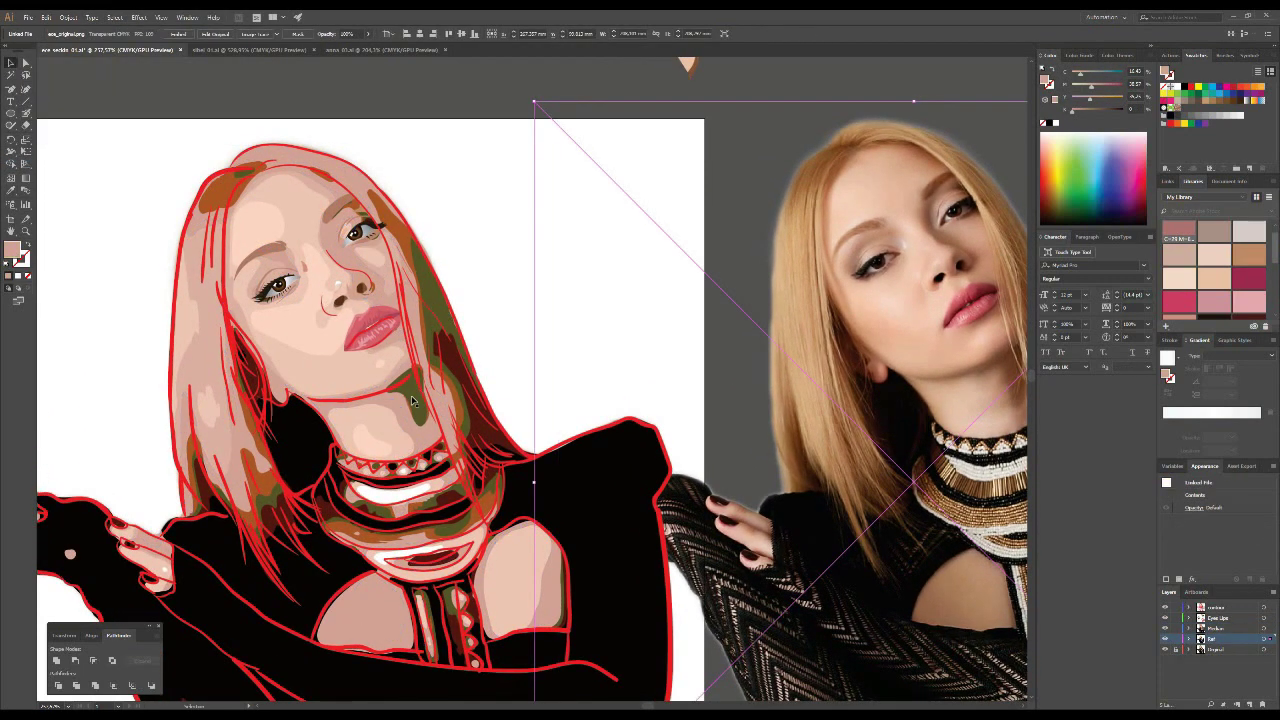
pyautogui.hotkey('ctrl', 'shift', 'a')
pyautogui.moveTo(348, 275); pyautogui.dragTo(634, 358)
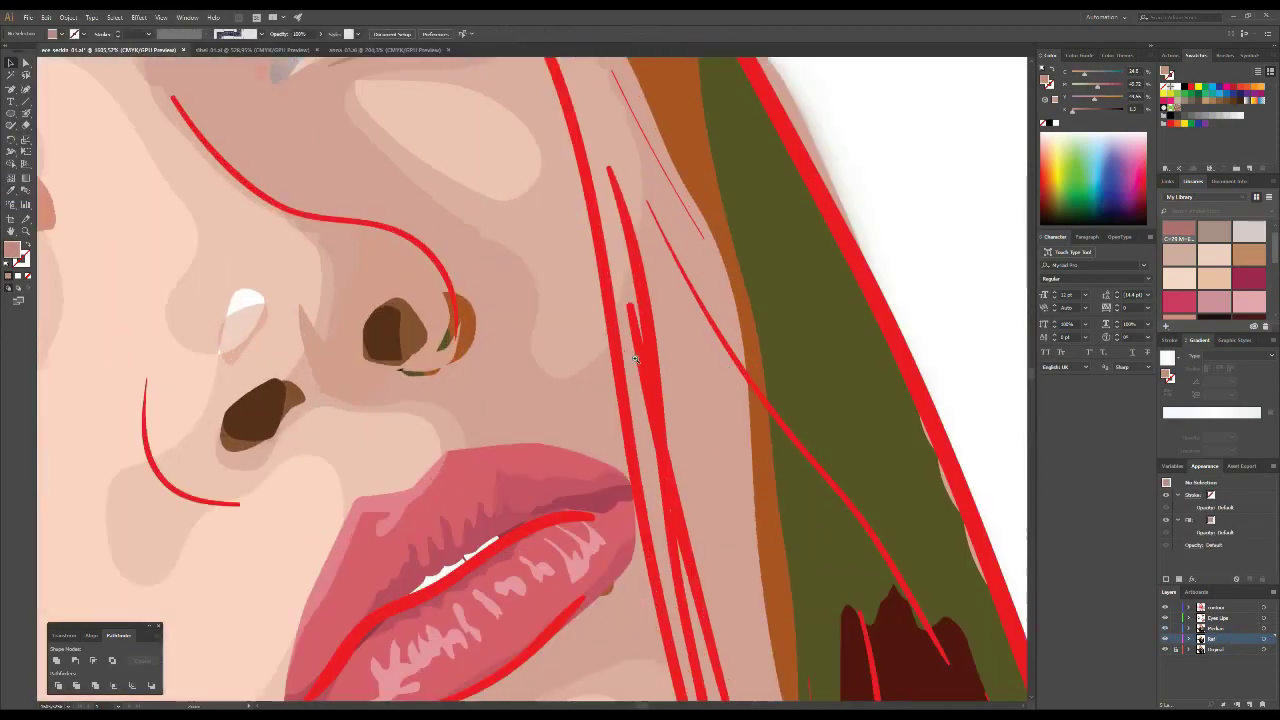
pyautogui.hotkey('ctrl', '0')
pyautogui.scroll(4, 445, 285)
pyautogui.click(445, 285)
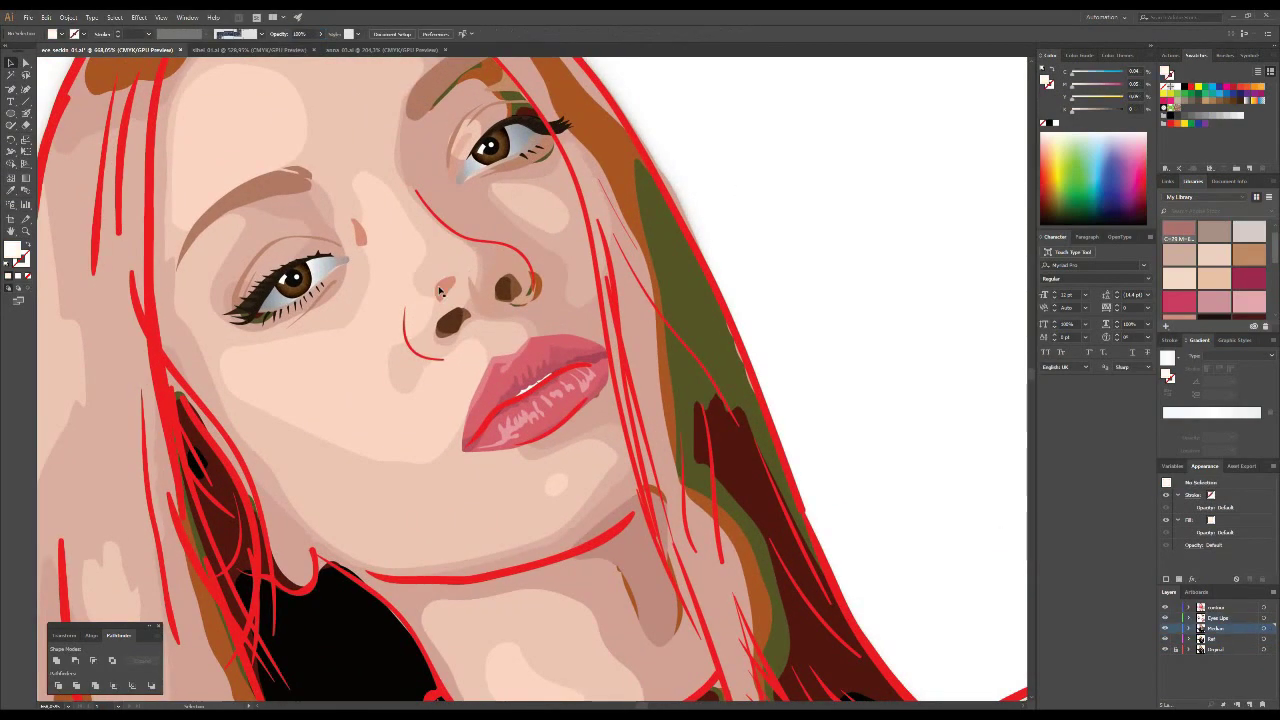
pyautogui.hotkey('ctrl', 'shift', 'a')
pyautogui.scroll(-3, 630, 203)
pyautogui.scroll(-5, 630, 203)
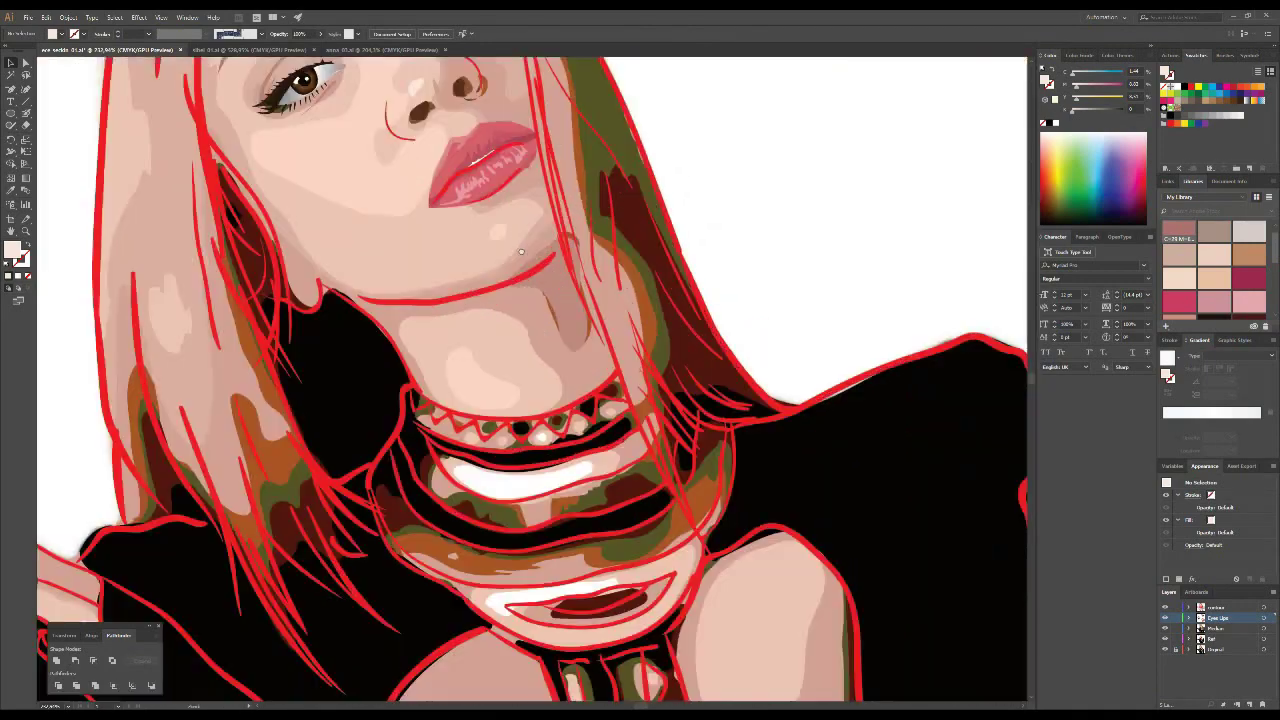
pyautogui.scroll(5, 467, 263)
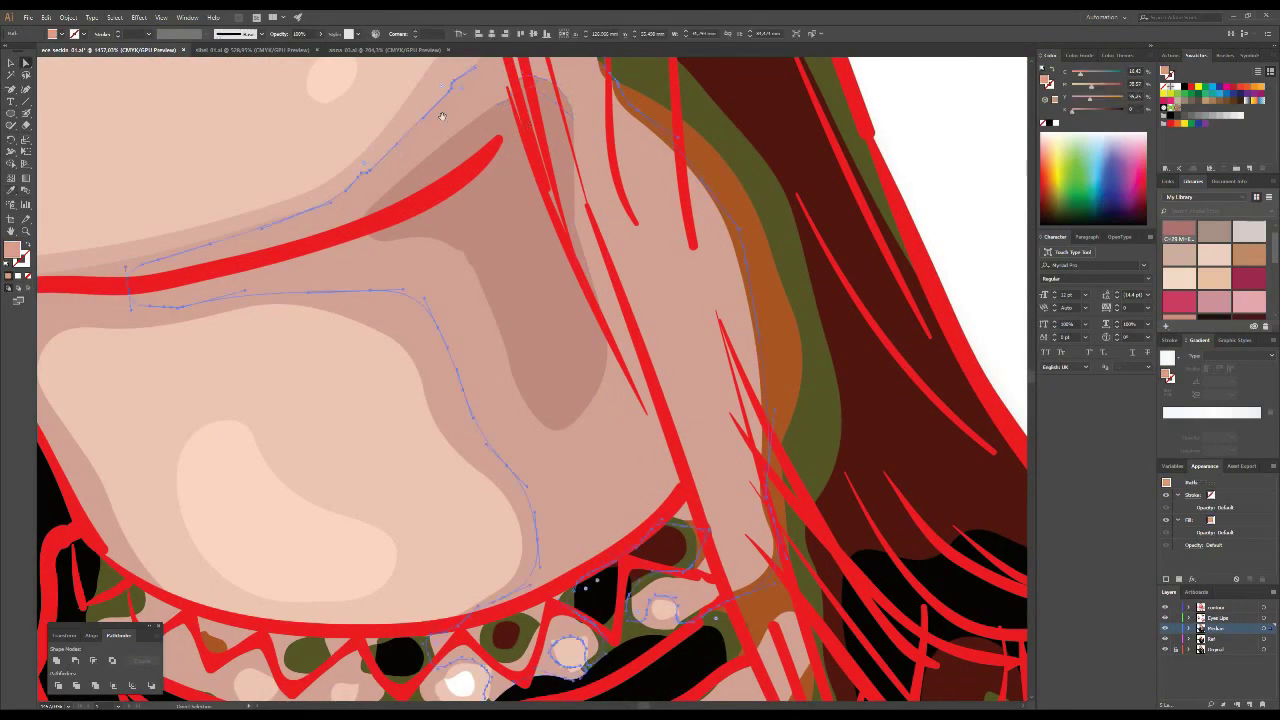
pyautogui.scroll(-5, 591, 235)
pyautogui.hotkey('ctrl', 'shift', 'a')
pyautogui.scroll(5, 560, 330)
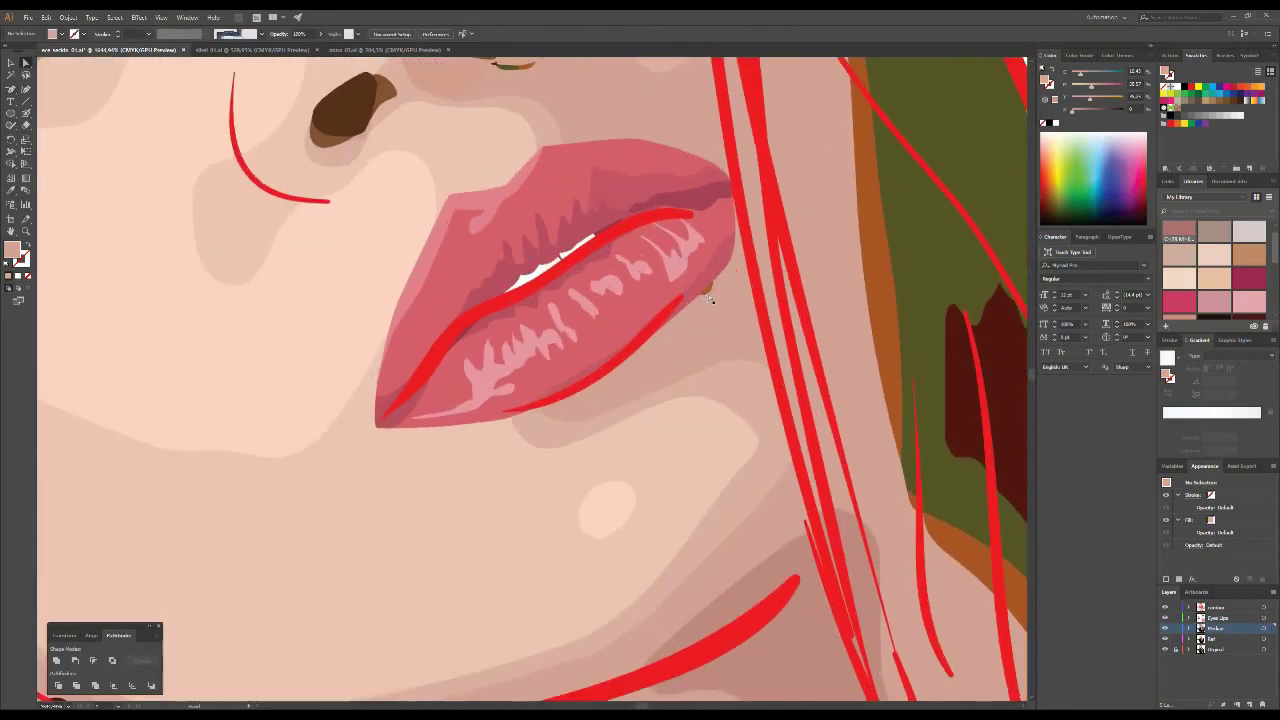
pyautogui.scroll(3, 590, 340)
pyautogui.hotkey('ctrl', '0')
pyautogui.scroll(5, 411, 167)
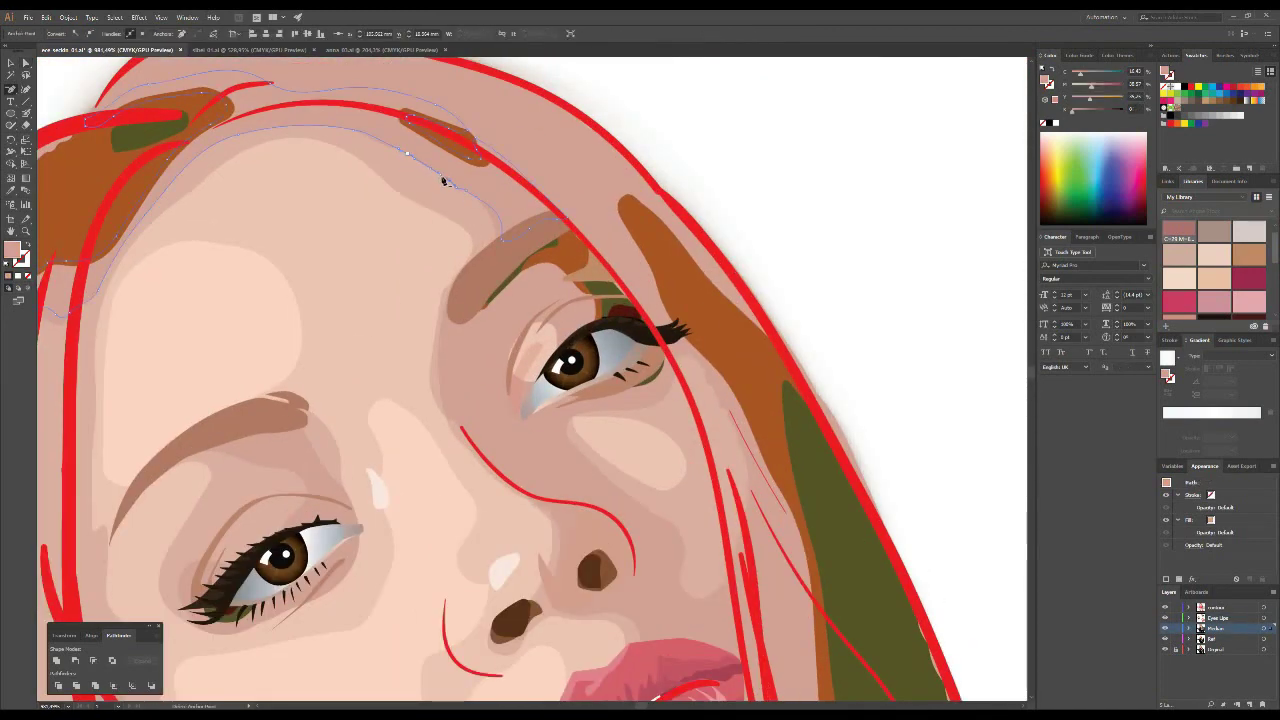
pyautogui.hotkey('ctrl', 'shift', 'a')
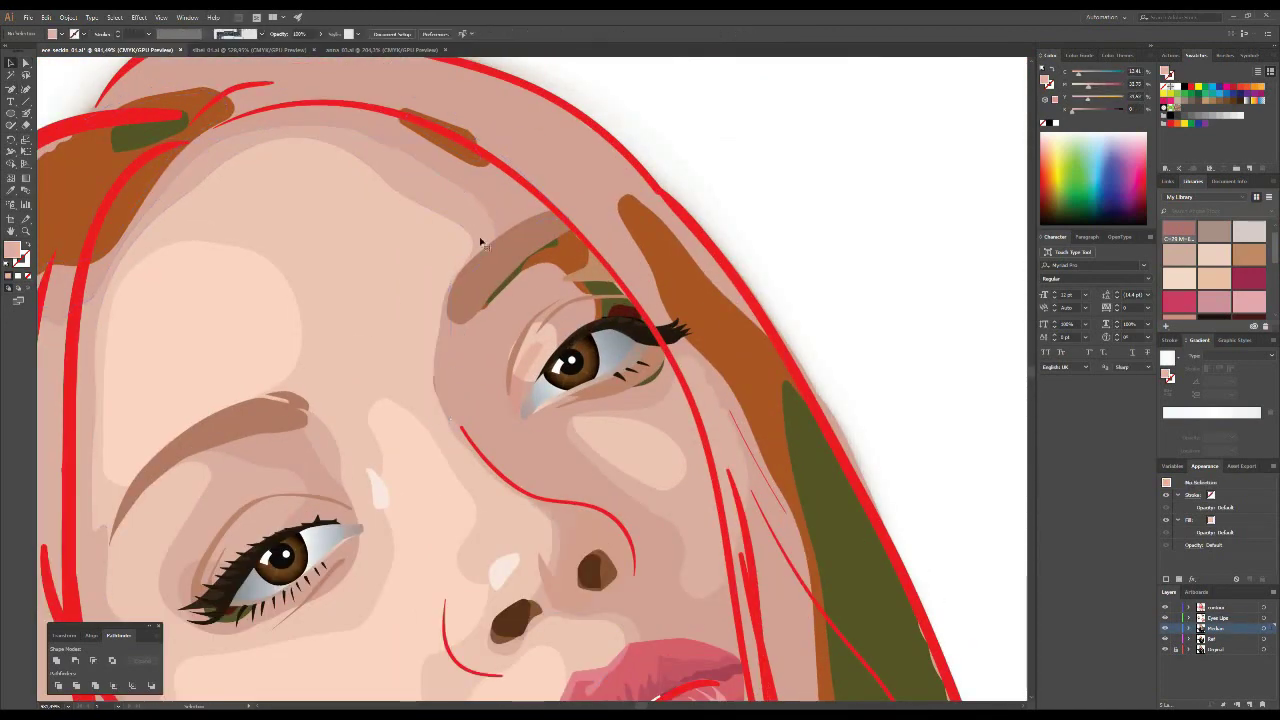
pyautogui.click(481, 243)
pyautogui.hscroll(-1, 800, 177)
pyautogui.doubleClick(12, 249)
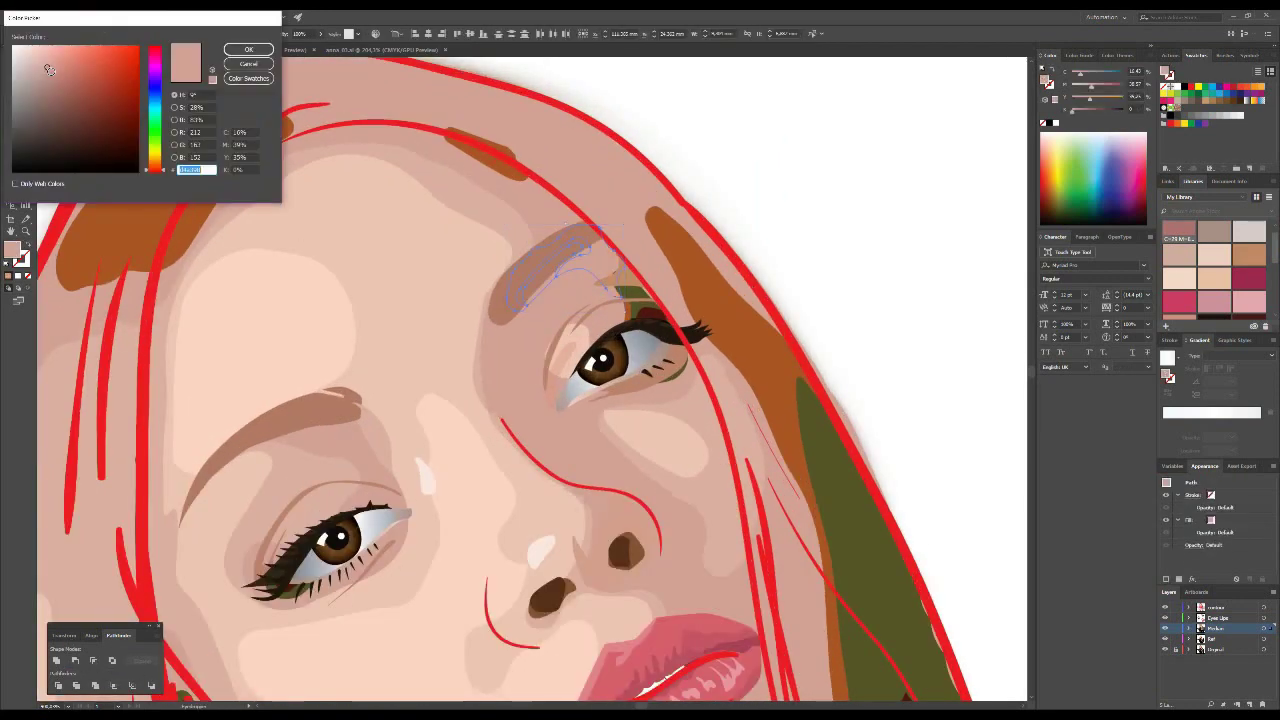
pyautogui.press('Return')
pyautogui.click(605, 290)
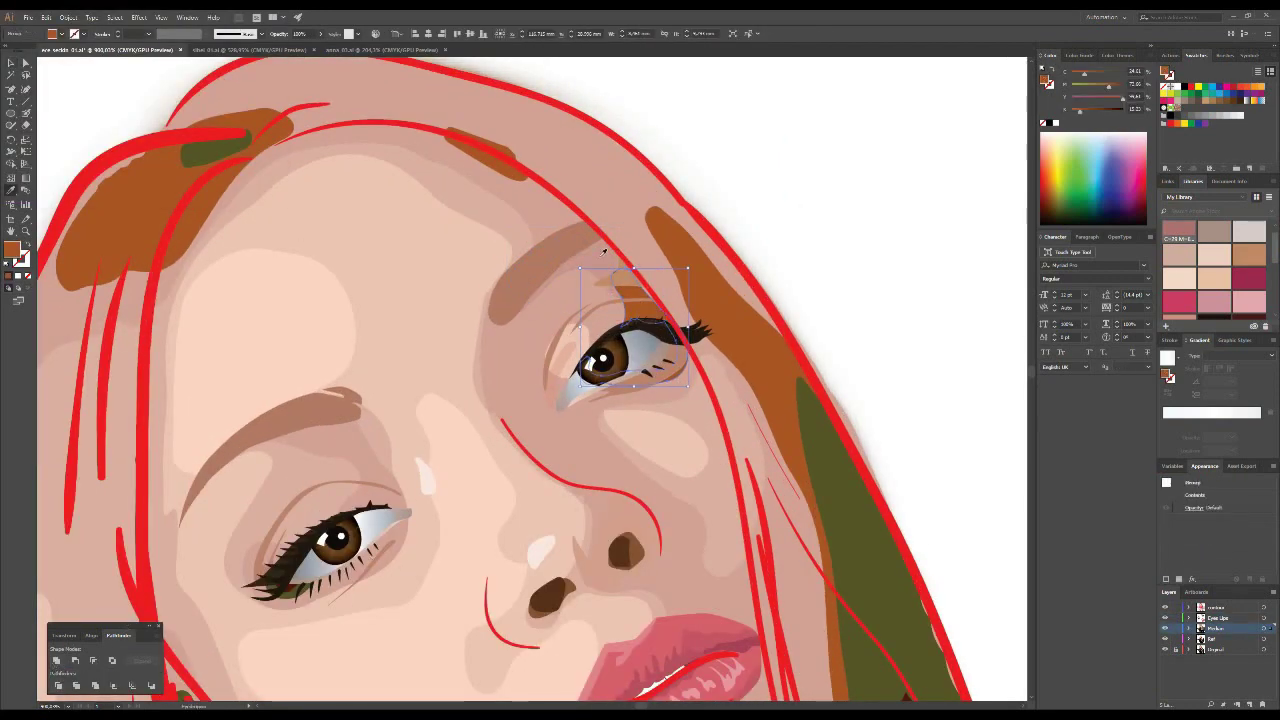
pyautogui.scroll(5, 621, 333)
pyautogui.press('a')
pyautogui.click(757, 313)
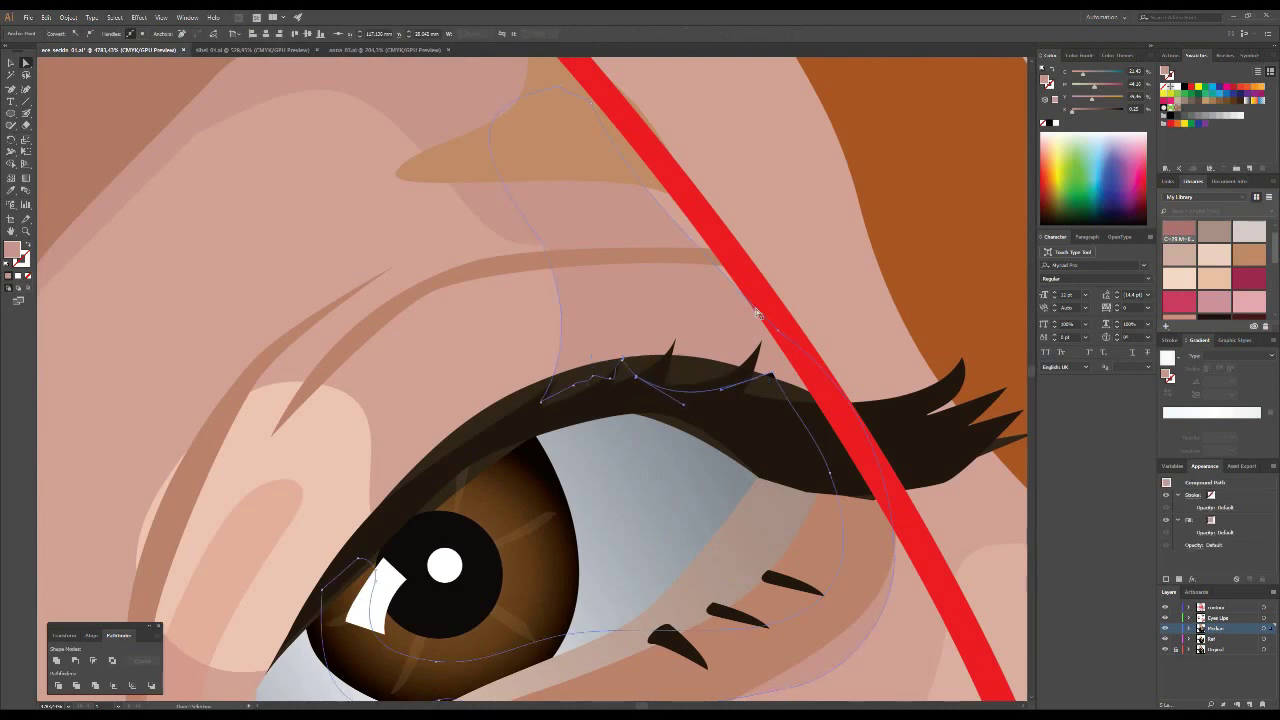
pyautogui.scroll(1, 691, 294)
pyautogui.scroll(1, 670, 300)
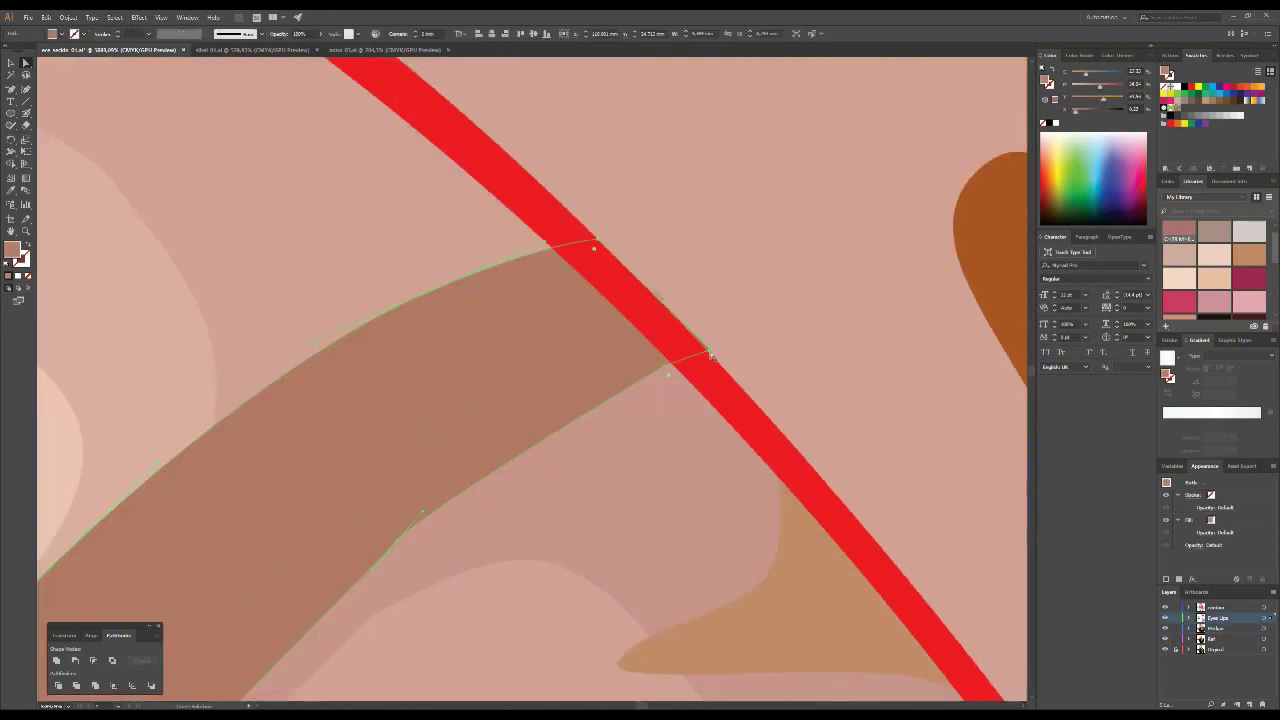
pyautogui.scroll(1, 661, 307)
pyautogui.click(661, 307)
pyautogui.scroll(-5, 459, 316)
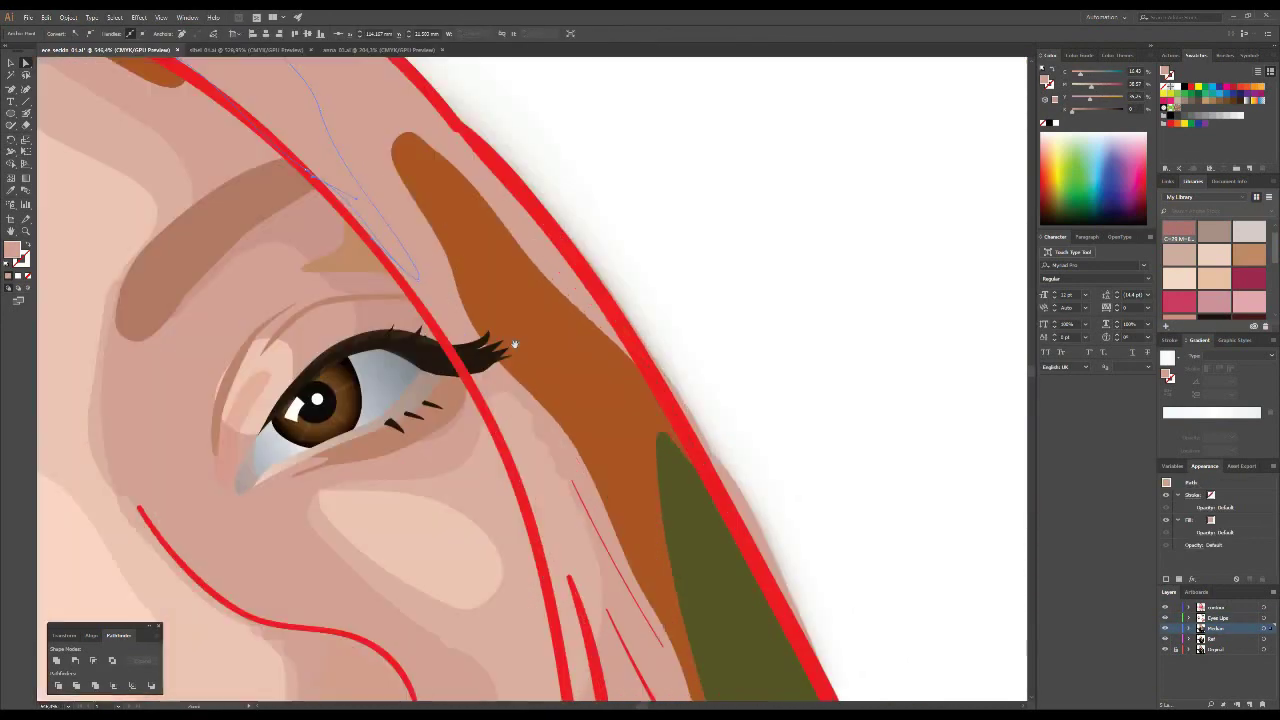
pyautogui.scroll(3, 517, 370)
pyautogui.scroll(-4, 409, 421)
pyautogui.scroll(4, 514, 380)
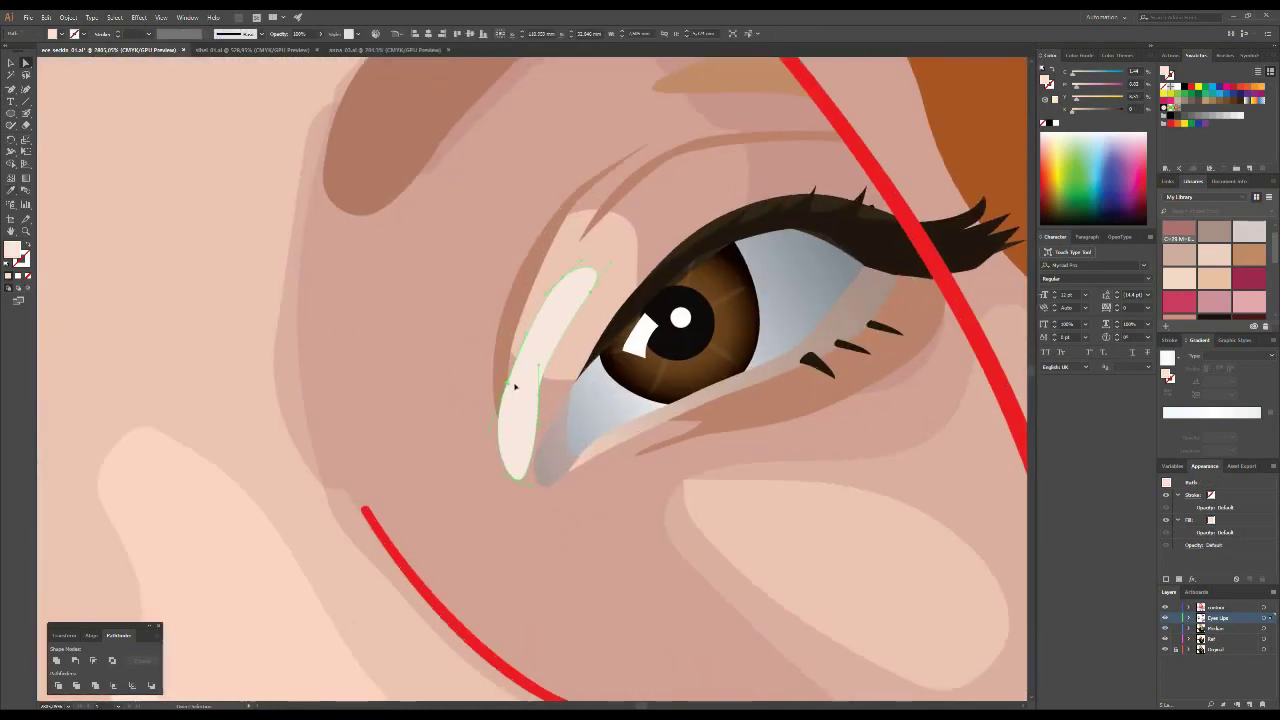
pyautogui.click(536, 334)
pyautogui.scroll(-2, 519, 484)
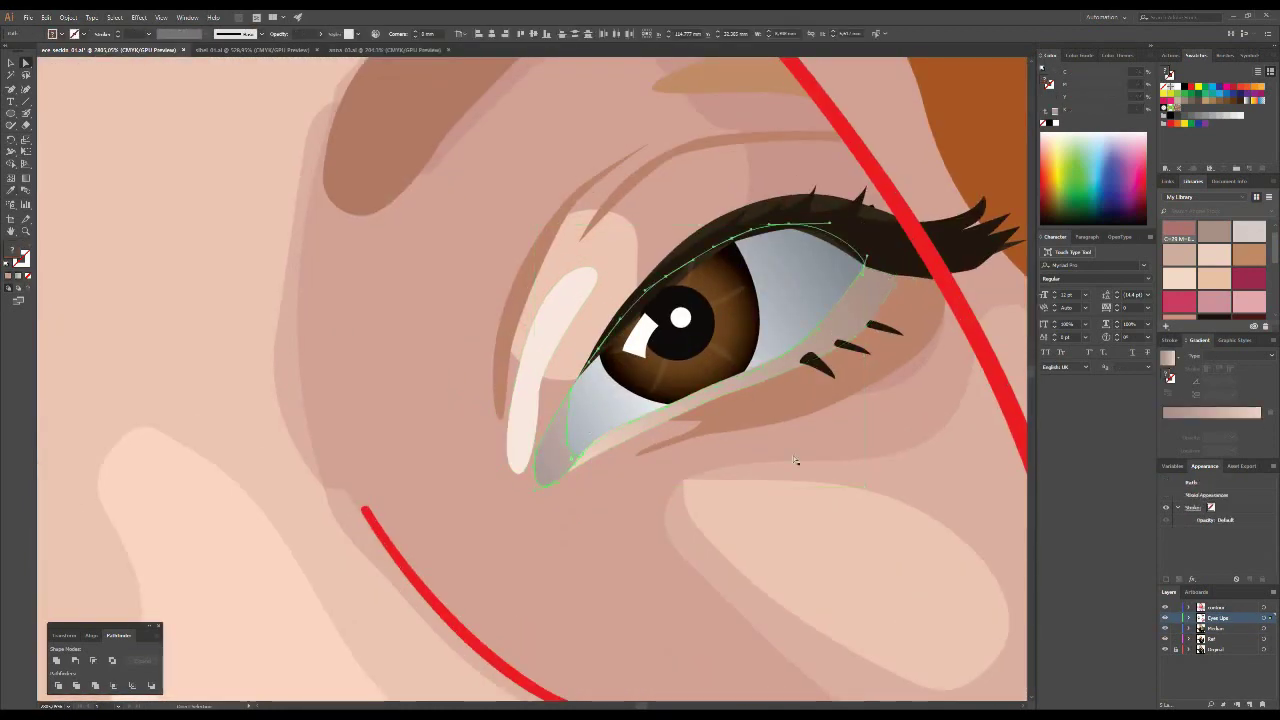
pyautogui.scroll(-3, 800, 457)
pyautogui.scroll(4, 130, 145)
pyautogui.click(465, 318)
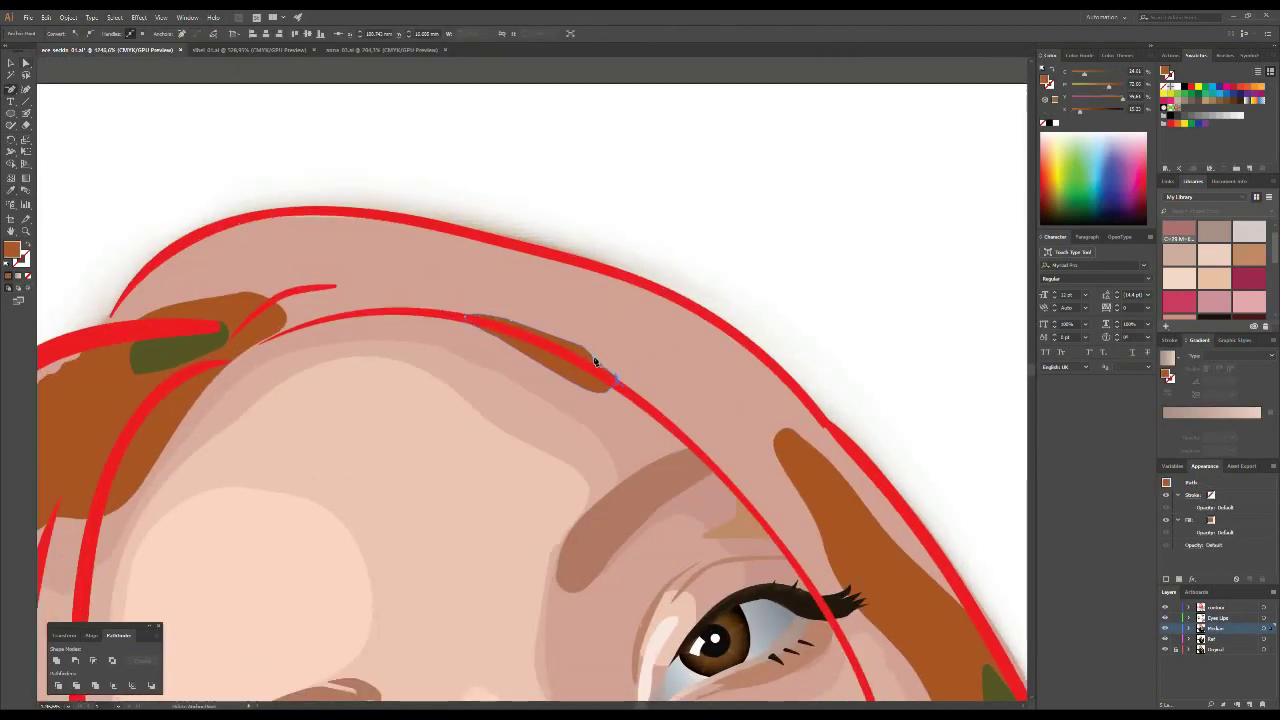
pyautogui.press('v')
pyautogui.scroll(-3, 634, 443)
pyautogui.scroll(4, 492, 344)
pyautogui.click(492, 344)
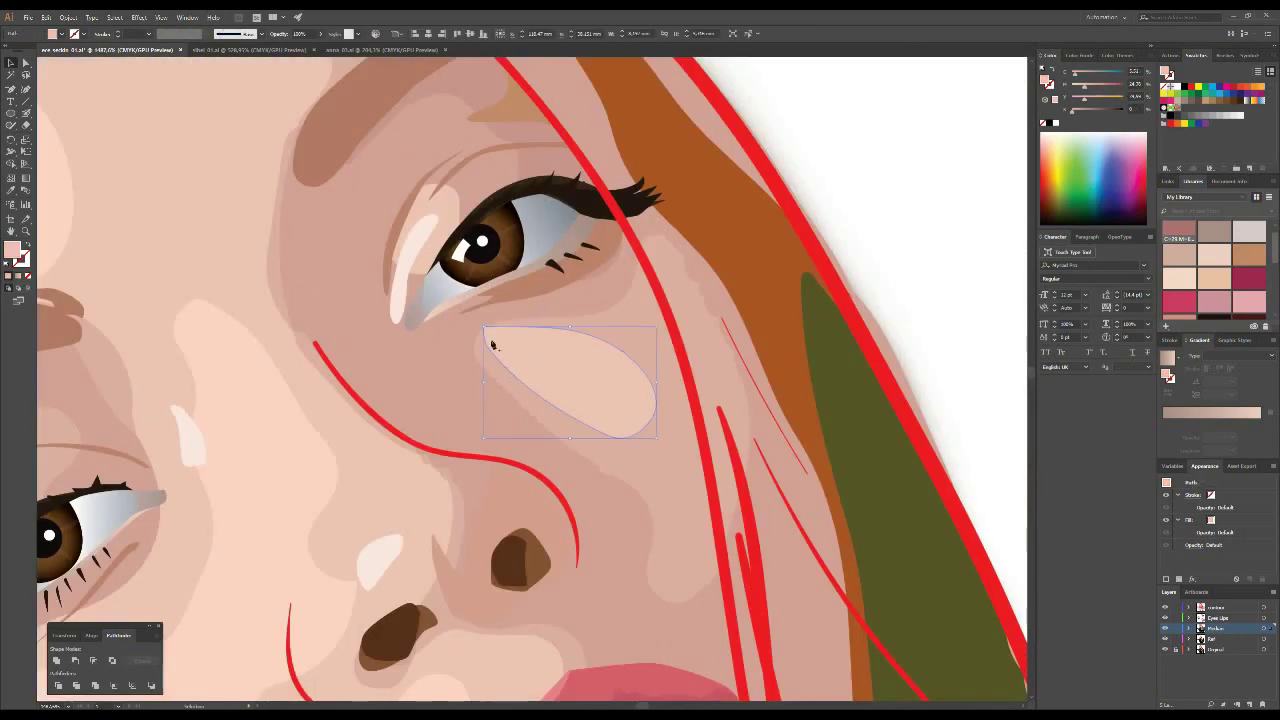
pyautogui.click(702, 287)
pyautogui.scroll(-3, 702, 287)
pyautogui.scroll(3, 697, 405)
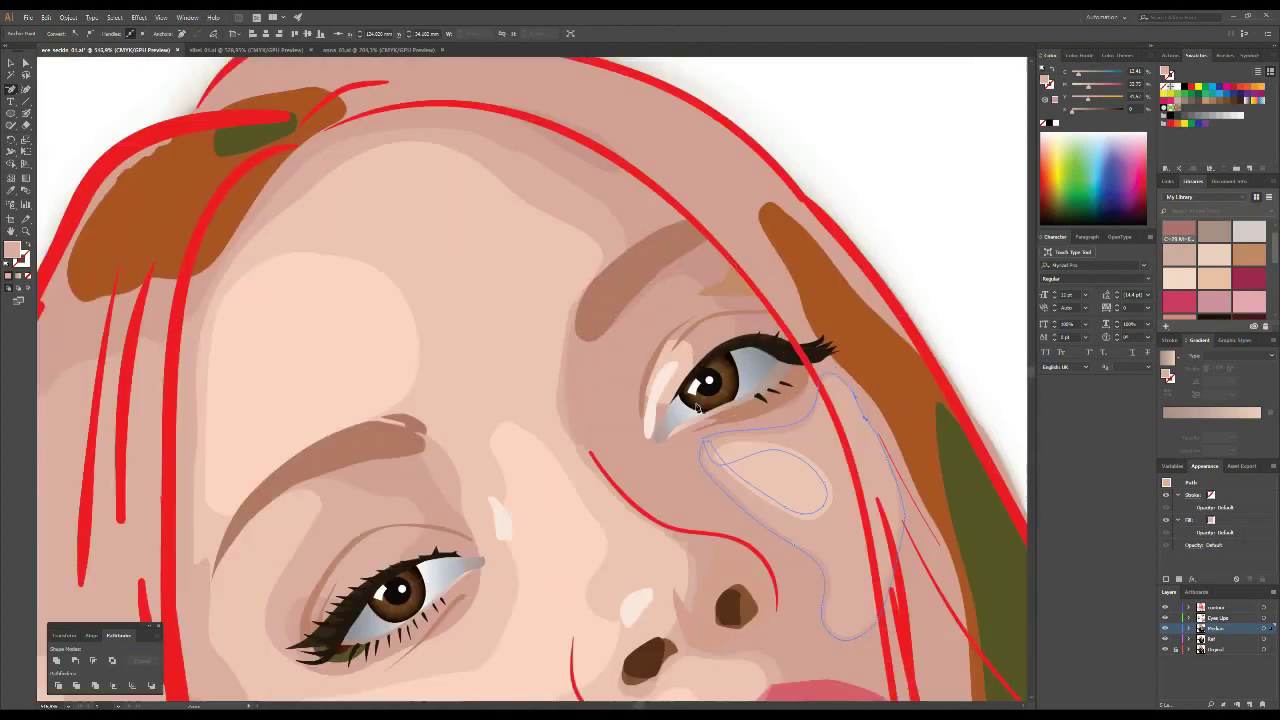
pyautogui.click(697, 405)
pyautogui.scroll(2, 697, 405)
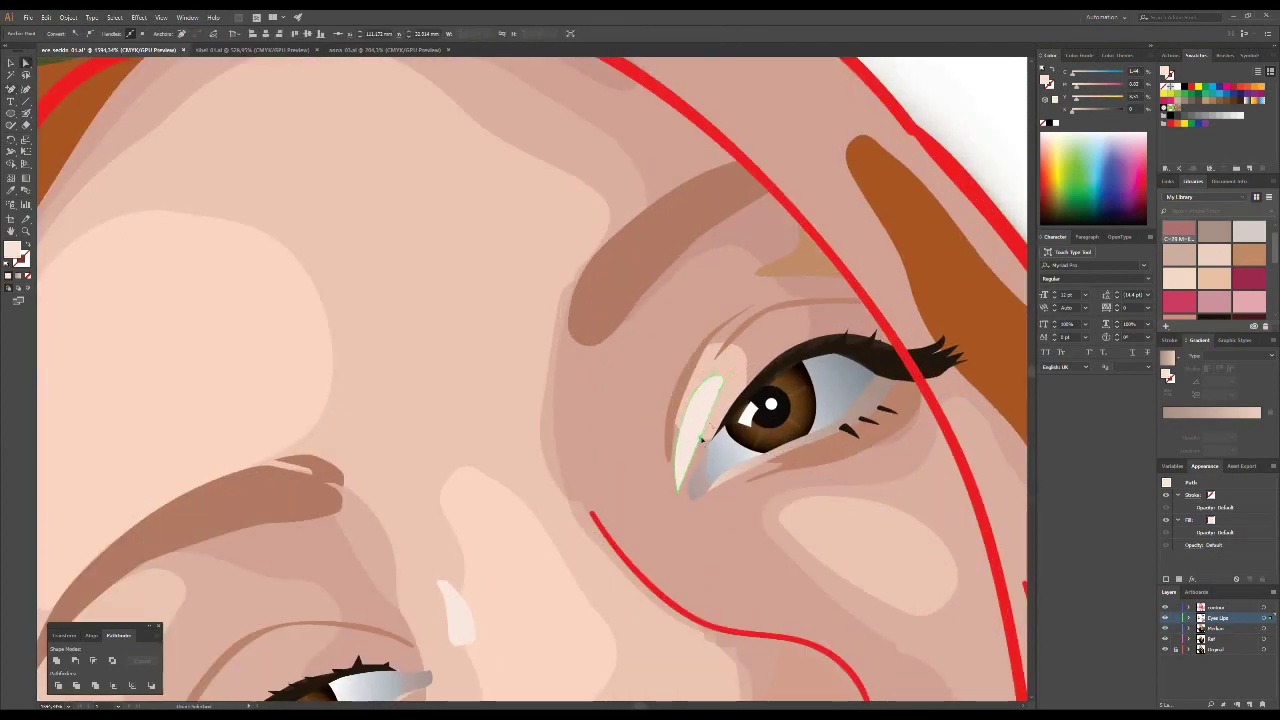
pyautogui.scroll(-3, 634, 184)
pyautogui.click(530, 331)
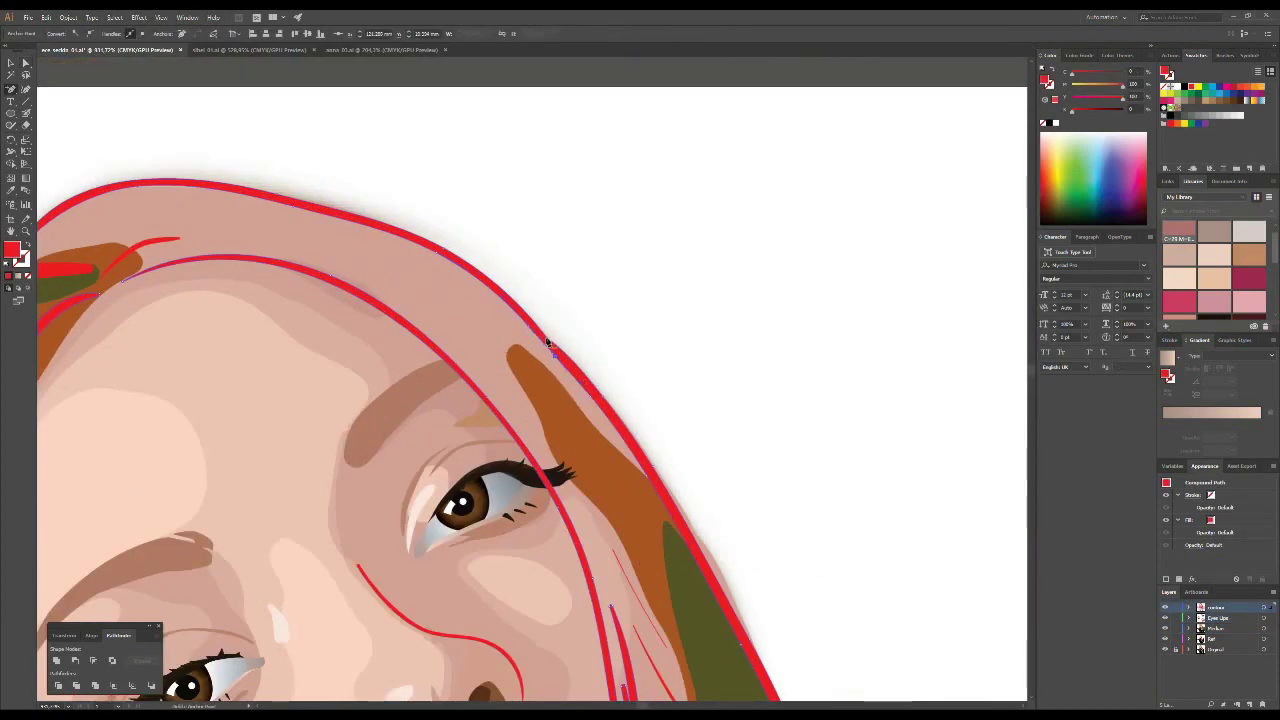
pyautogui.scroll(-3, 389, 277)
pyautogui.scroll(2, 337, 334)
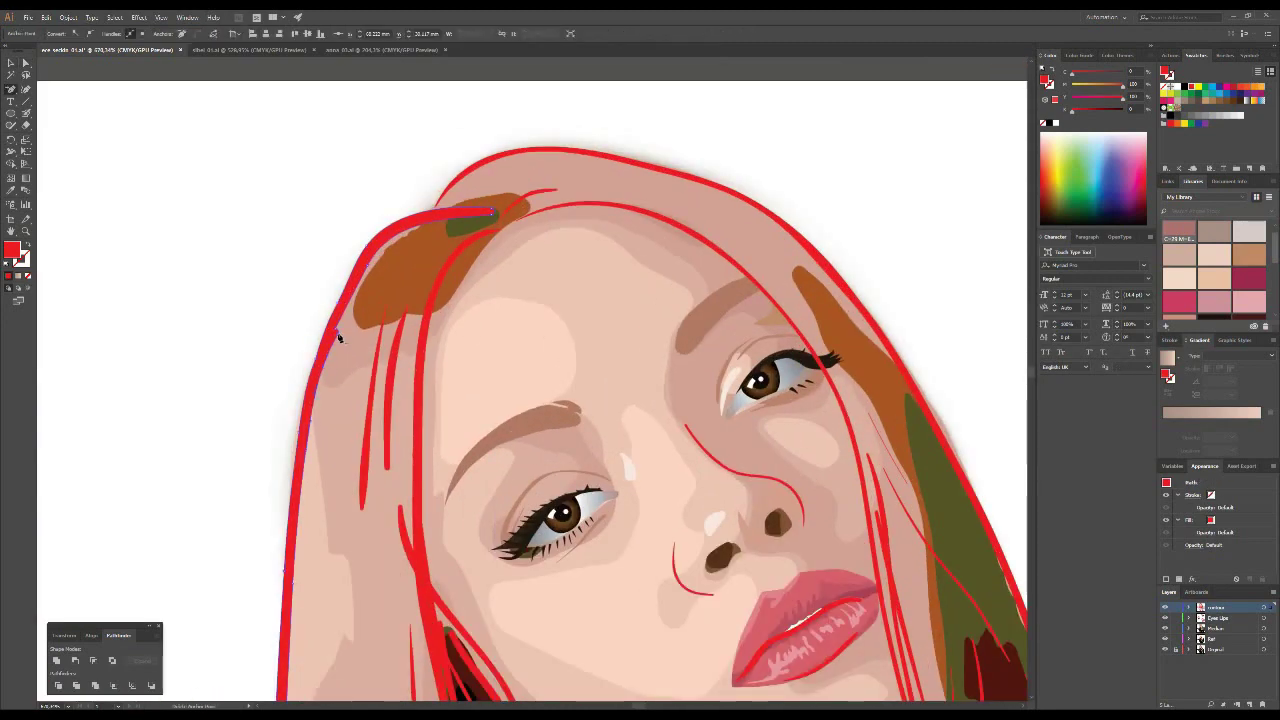
pyautogui.scroll(3, 487, 241)
pyautogui.click(487, 241)
pyautogui.press('a')
pyautogui.click(423, 280)
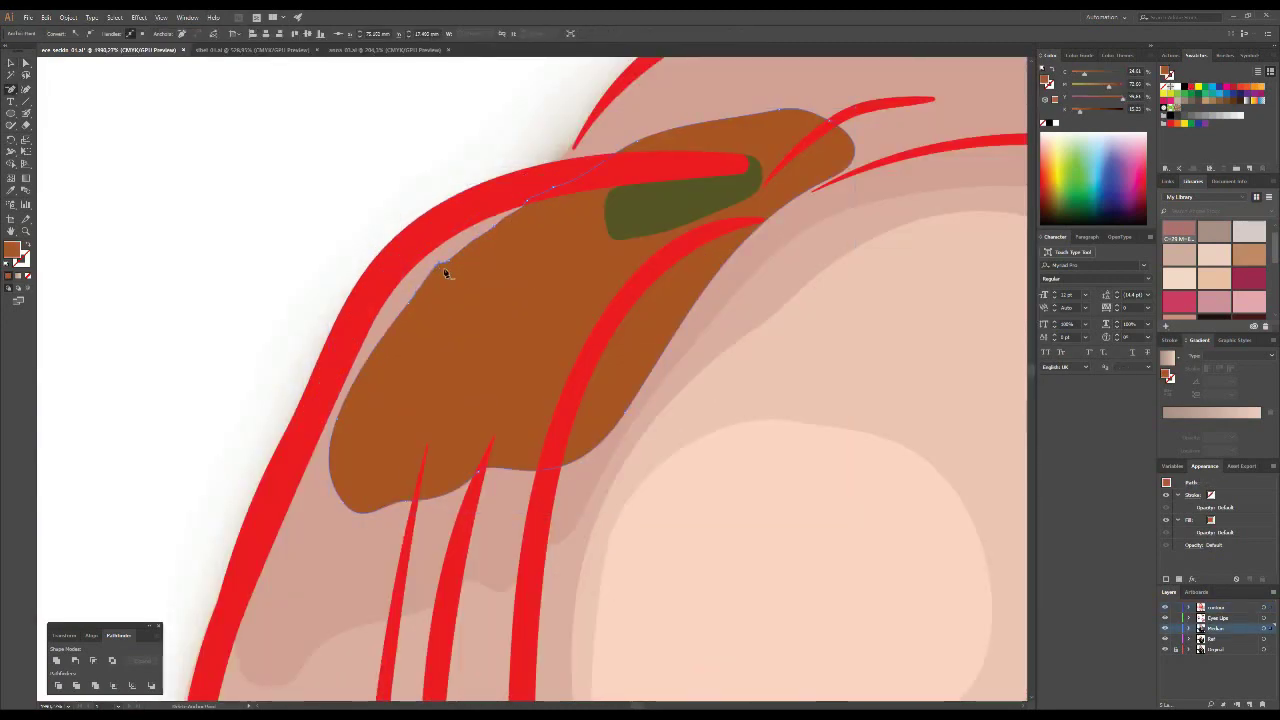
pyautogui.hotkey('ctrl', 'shift', 'a')
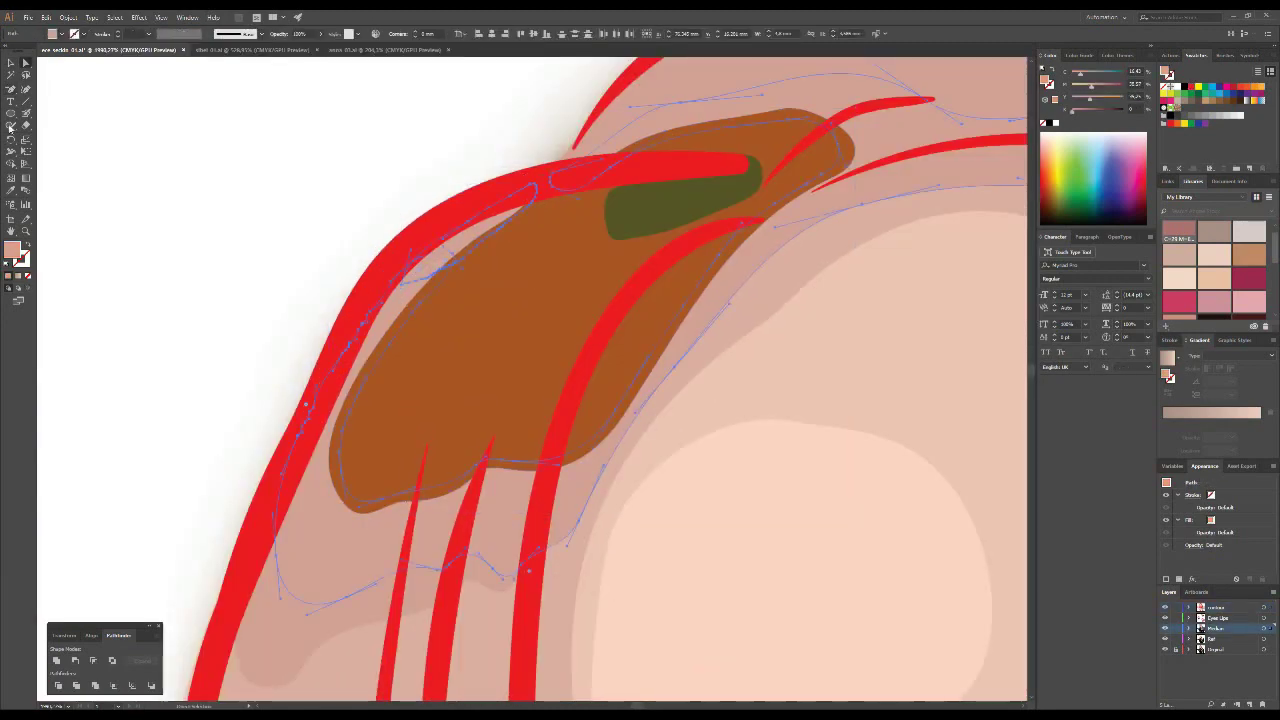
pyautogui.scroll(-2, 509, 237)
pyautogui.click(518, 250)
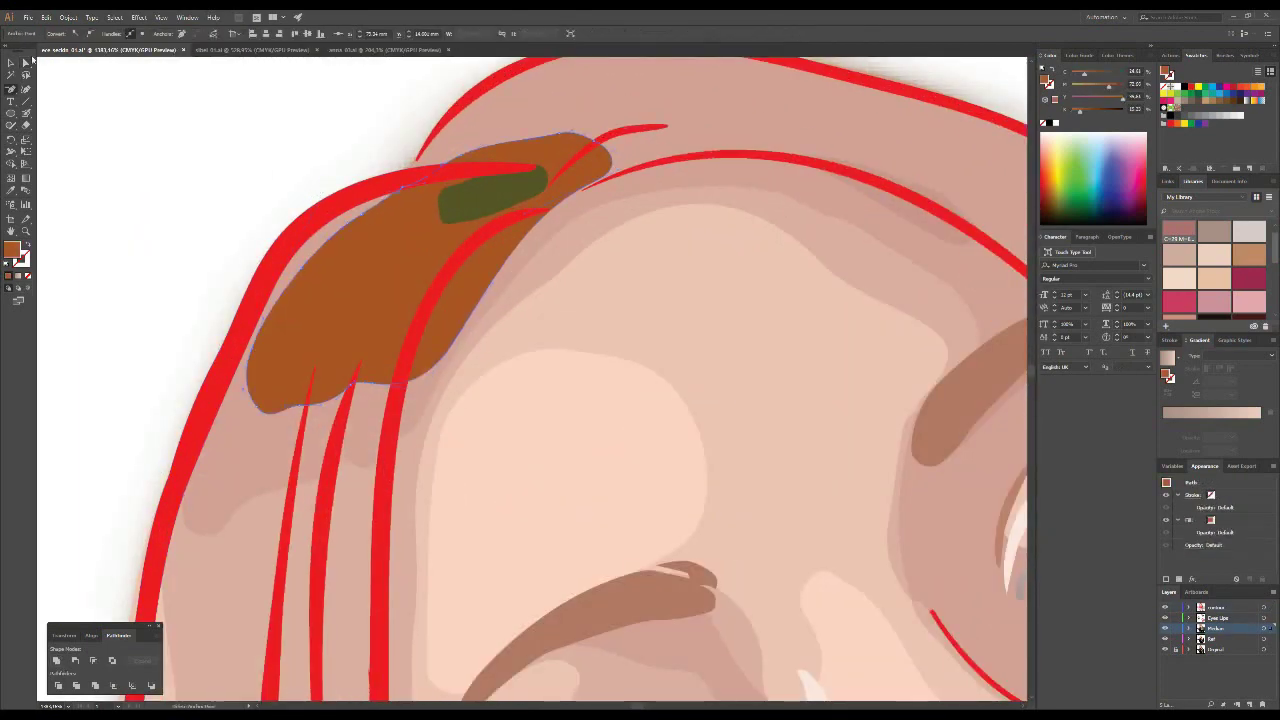
pyautogui.scroll(2, 383, 204)
pyautogui.scroll(-3, 155, 86)
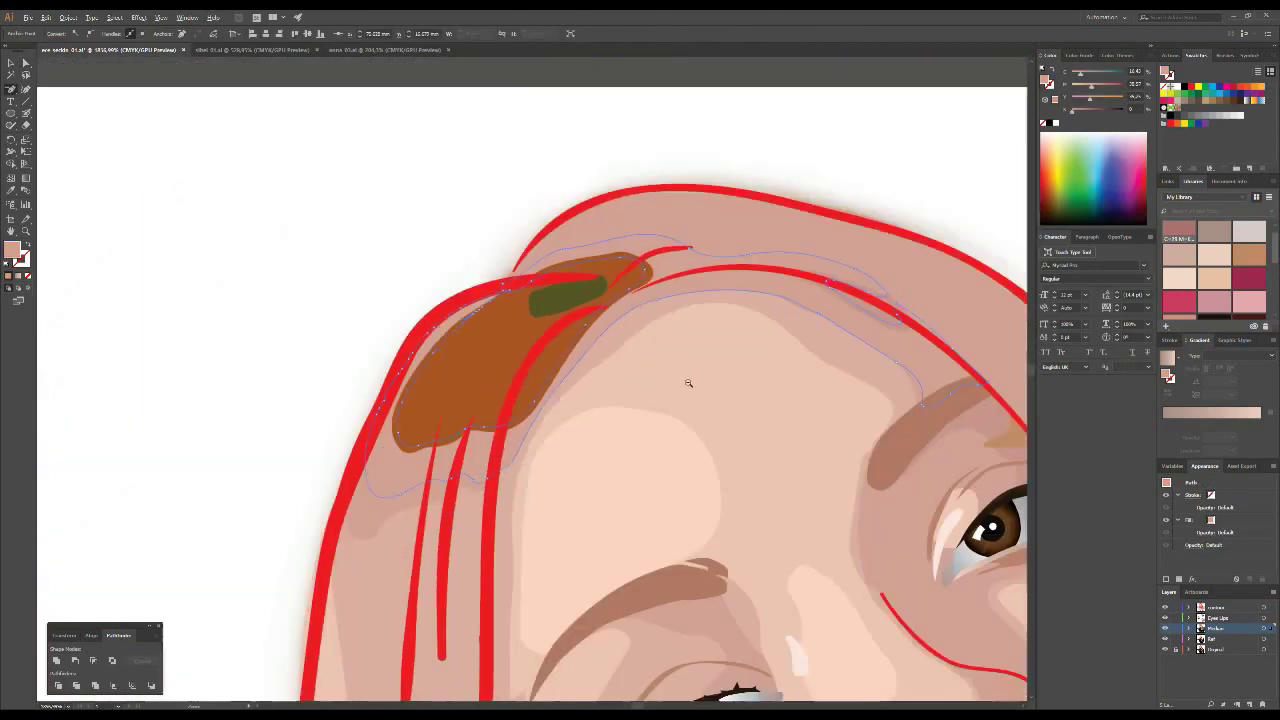
pyautogui.scroll(-3, 500, 300)
pyautogui.scroll(-2, 737, 194)
pyautogui.scroll(-1, 701, 373)
# - Select the hair shapes beside the left cheek, bringing the cheek and eye into view
pyautogui.scroll(-1, 701, 373)
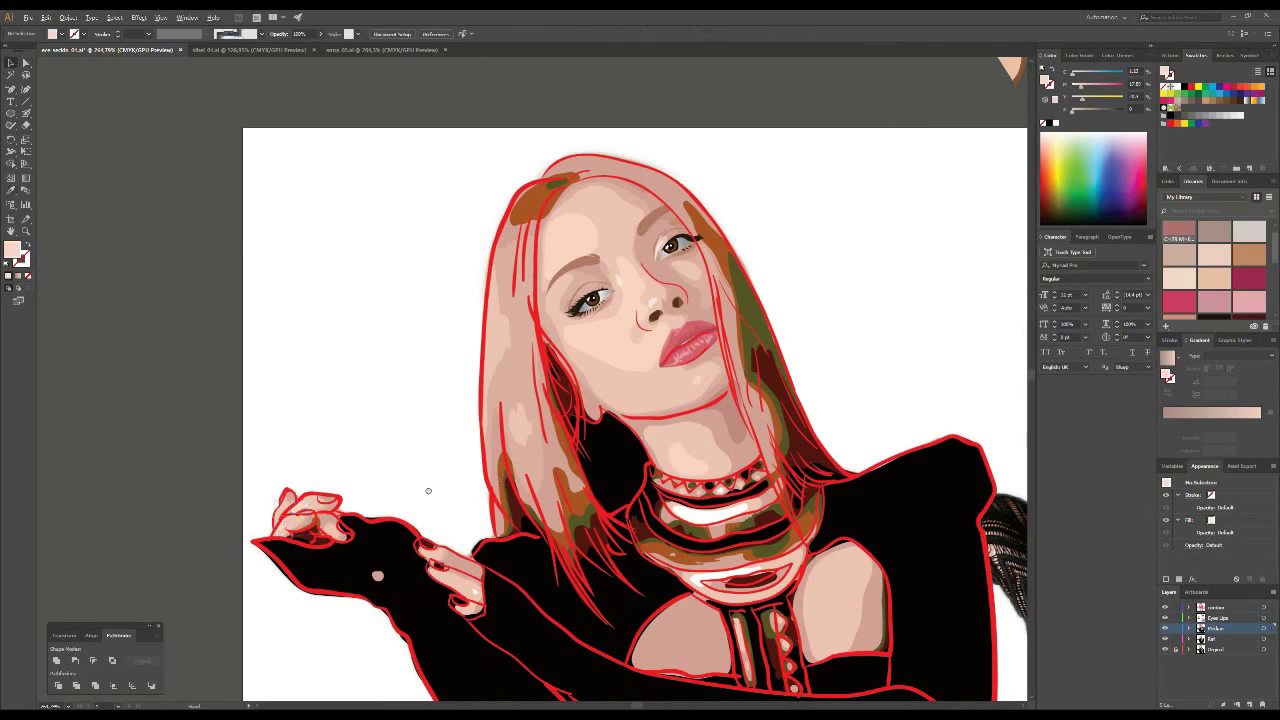
pyautogui.scroll(-1, 701, 373)
pyautogui.scroll(-2, 786, 180)
pyautogui.scroll(5, 733, 413)
pyautogui.scroll(3, 624, 442)
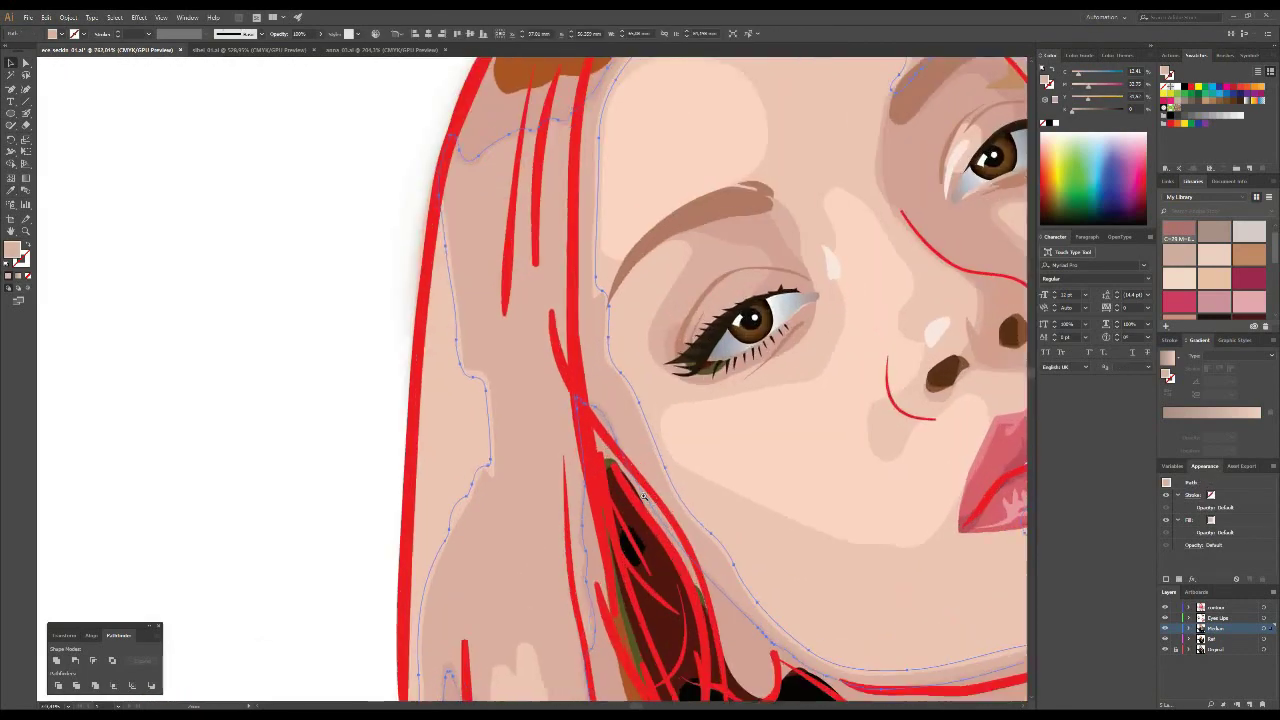
pyautogui.click(640, 612)
pyautogui.moveTo(541, 448); pyautogui.dragTo(641, 668)
pyautogui.moveTo(570, 570); pyautogui.dragTo(556, 397)
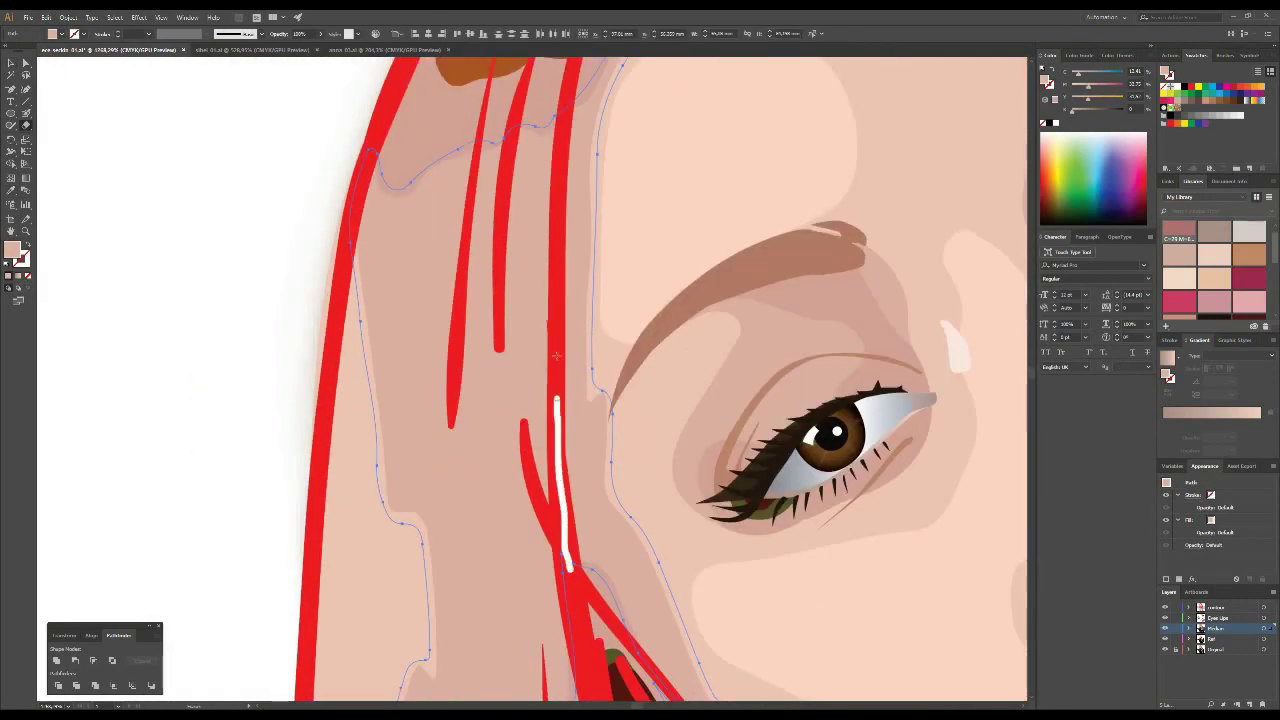
pyautogui.scroll(-3, 560, 115)
pyautogui.scroll(-2, 640, 272)
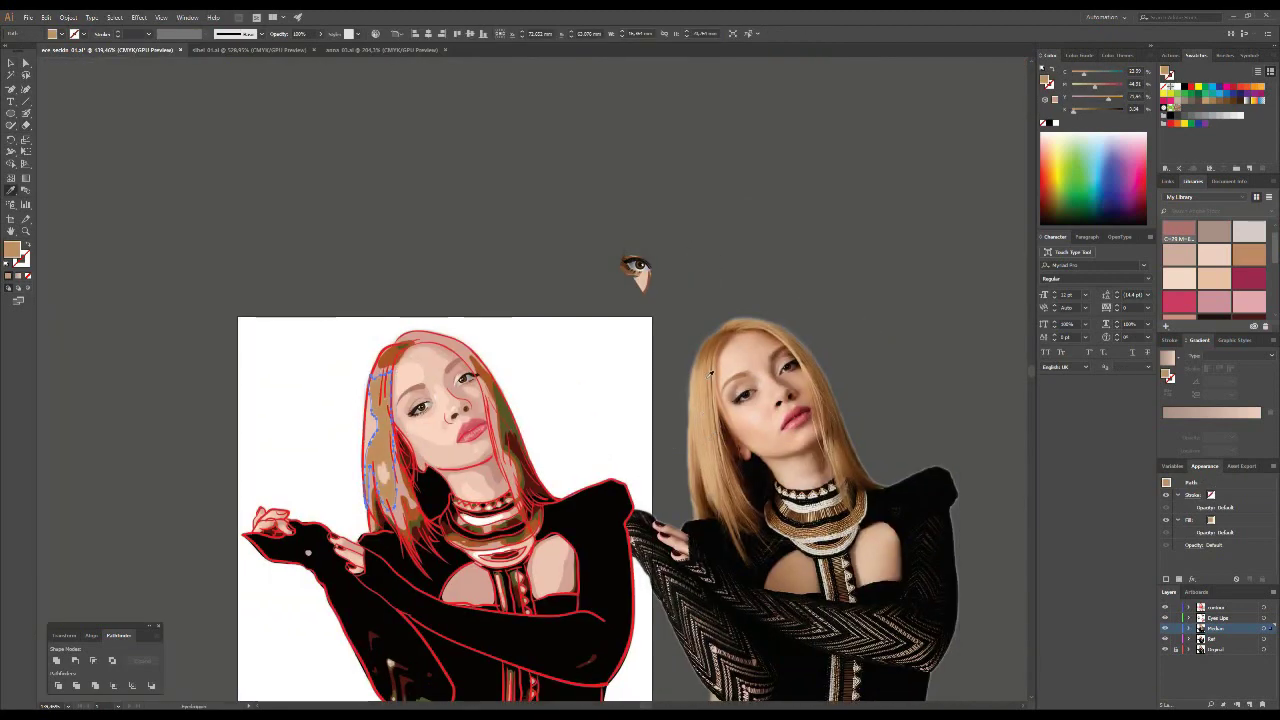
# - Give the selected left-side hair a warm orange fill from the Color Picker, then deselect
pyautogui.doubleClick(12, 250)
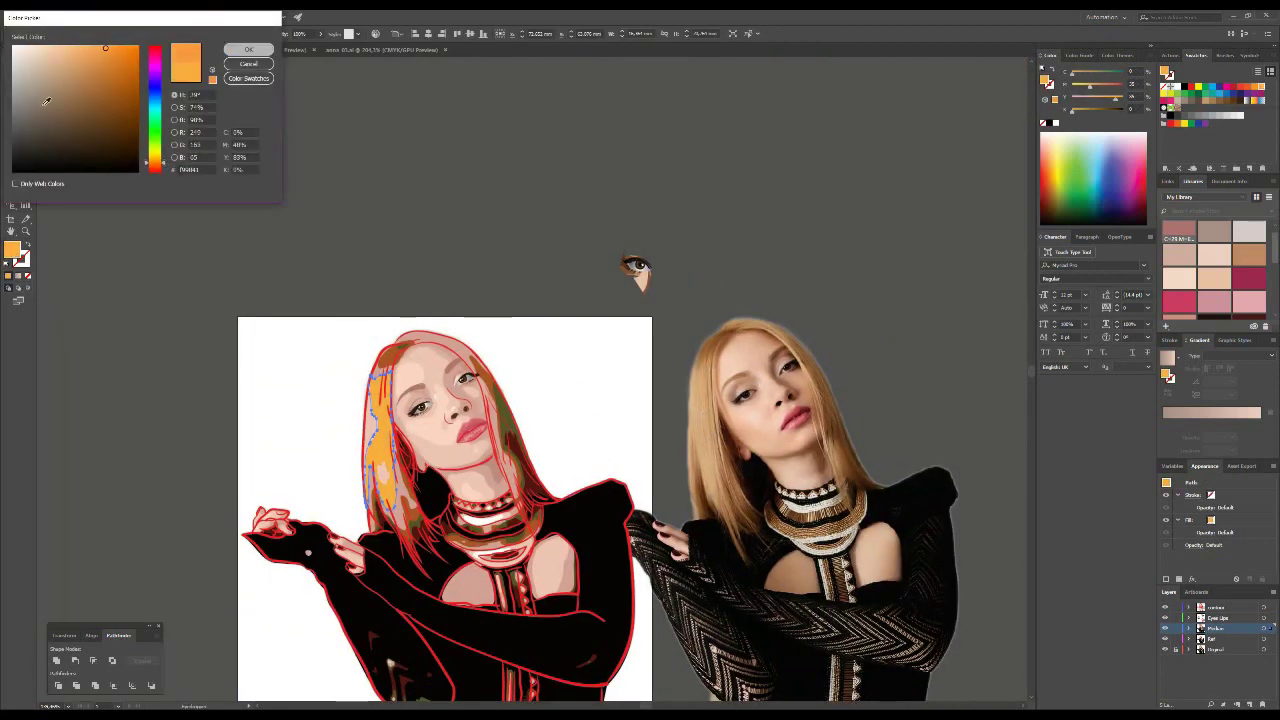
pyautogui.click(248, 49)
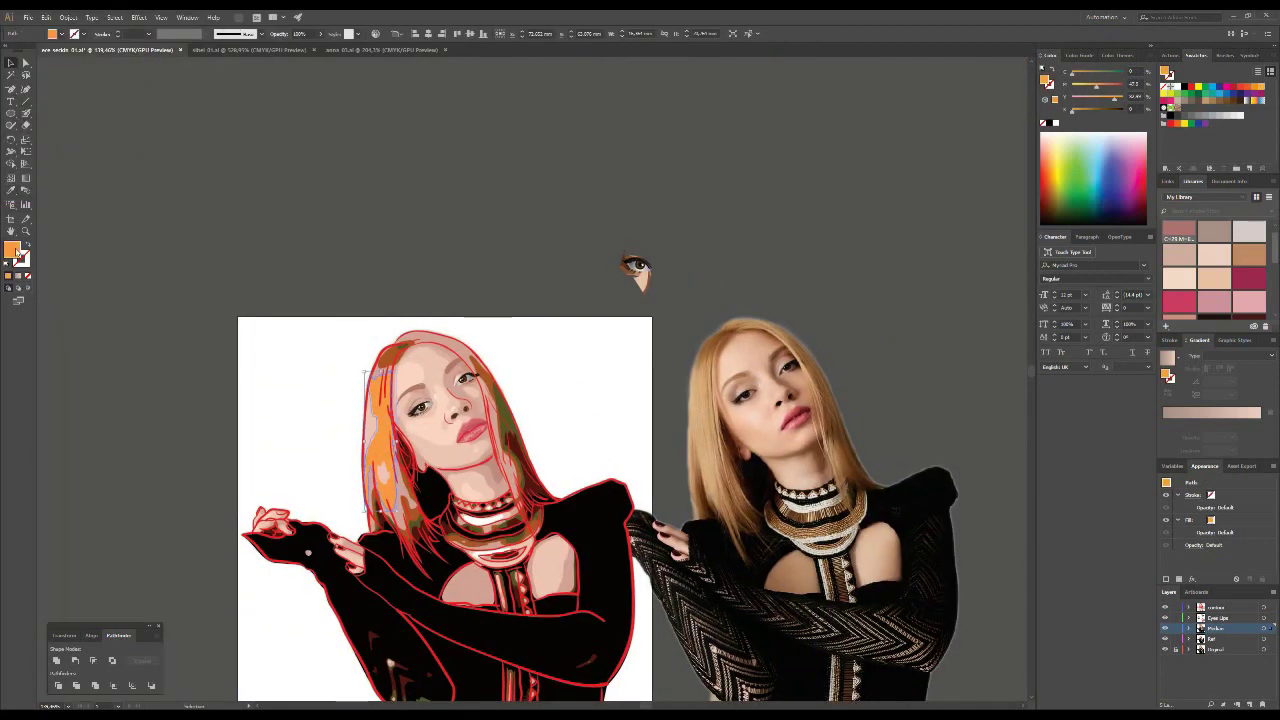
pyautogui.click(248, 49)
pyautogui.click(110, 49)
pyautogui.scroll(-2, 850, 346)
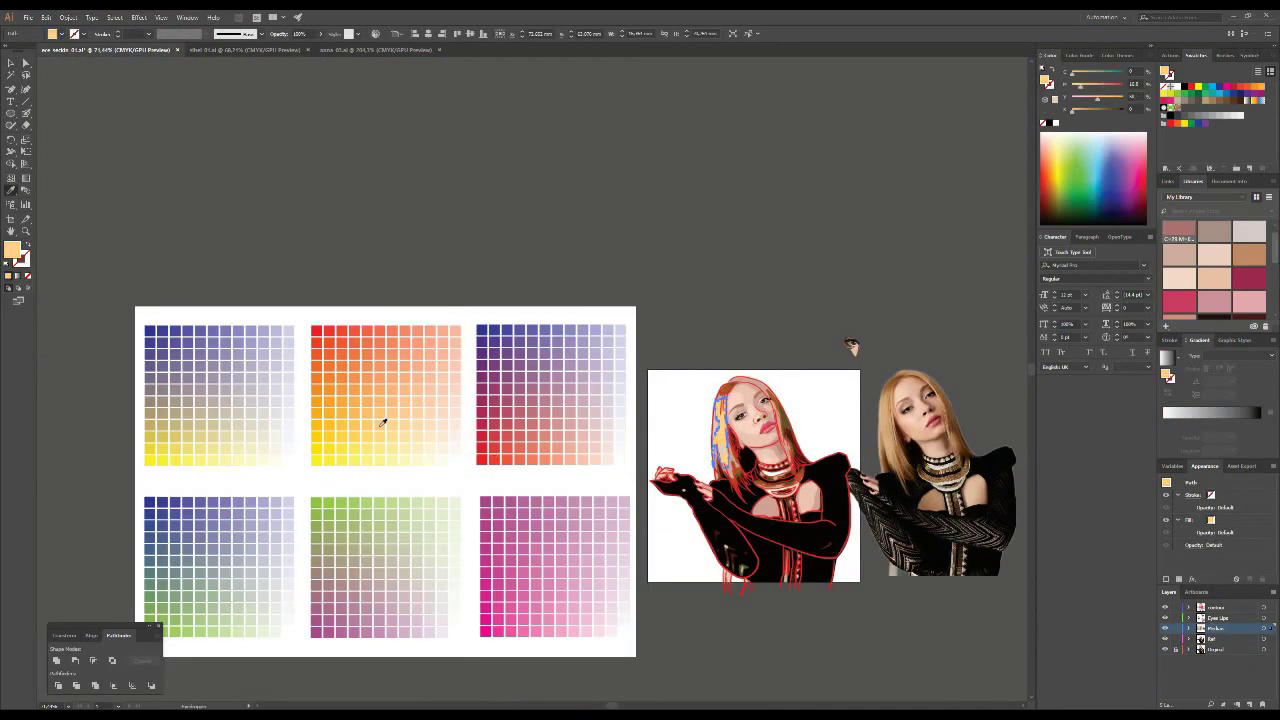
pyautogui.scroll(1, 700, 429)
pyautogui.scroll(1, 615, 418)
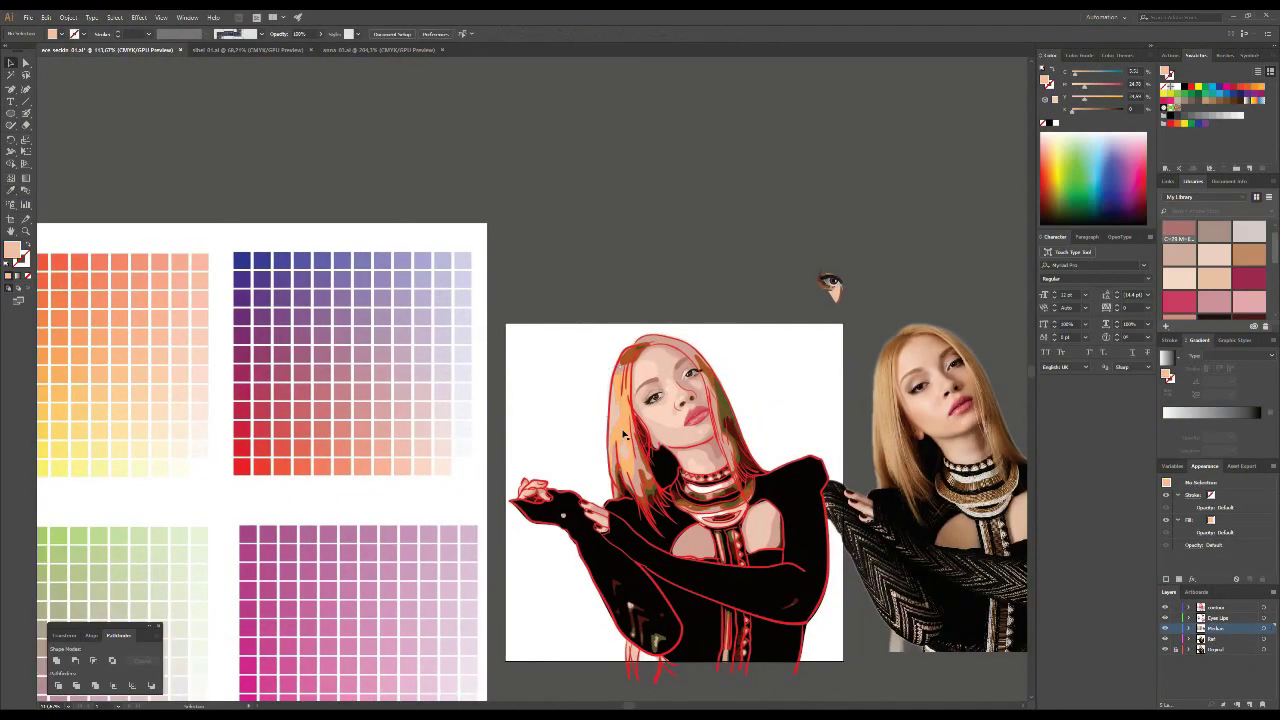
pyautogui.click(132, 99)
pyautogui.press('Return')
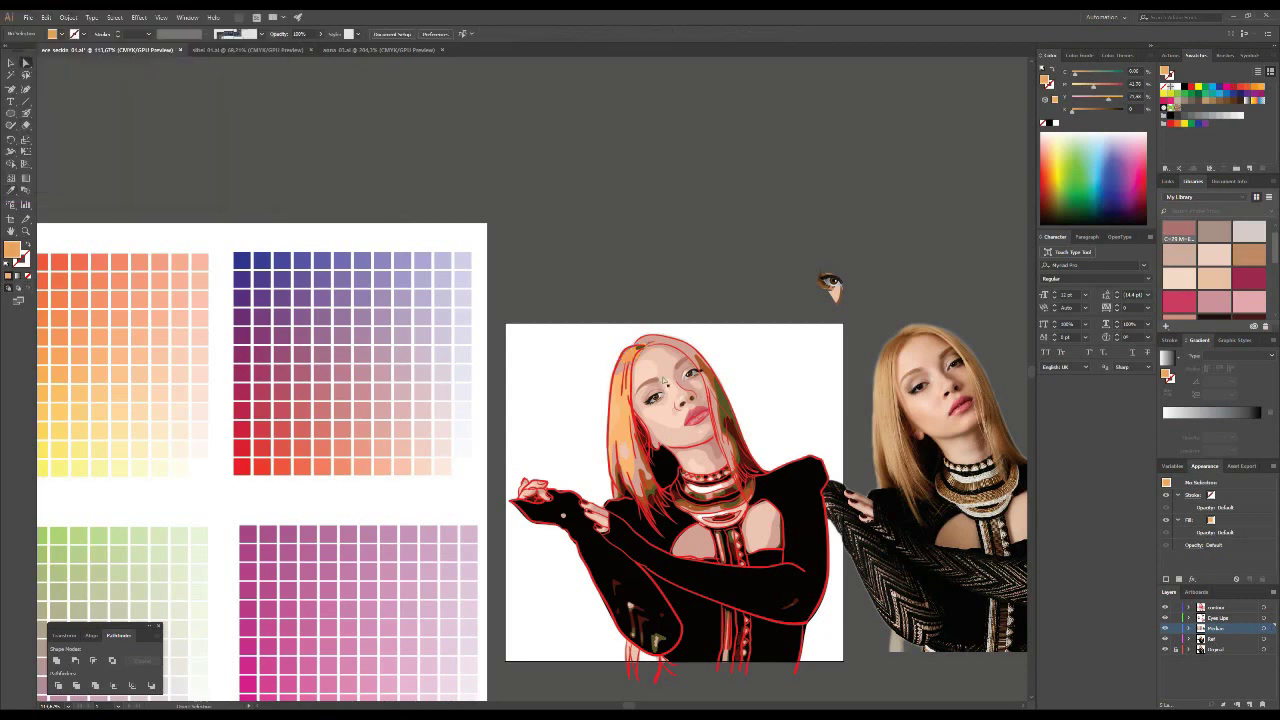
pyautogui.scroll(5, 557, 294)
pyautogui.scroll(3, 463, 437)
pyautogui.scroll(2, 463, 437)
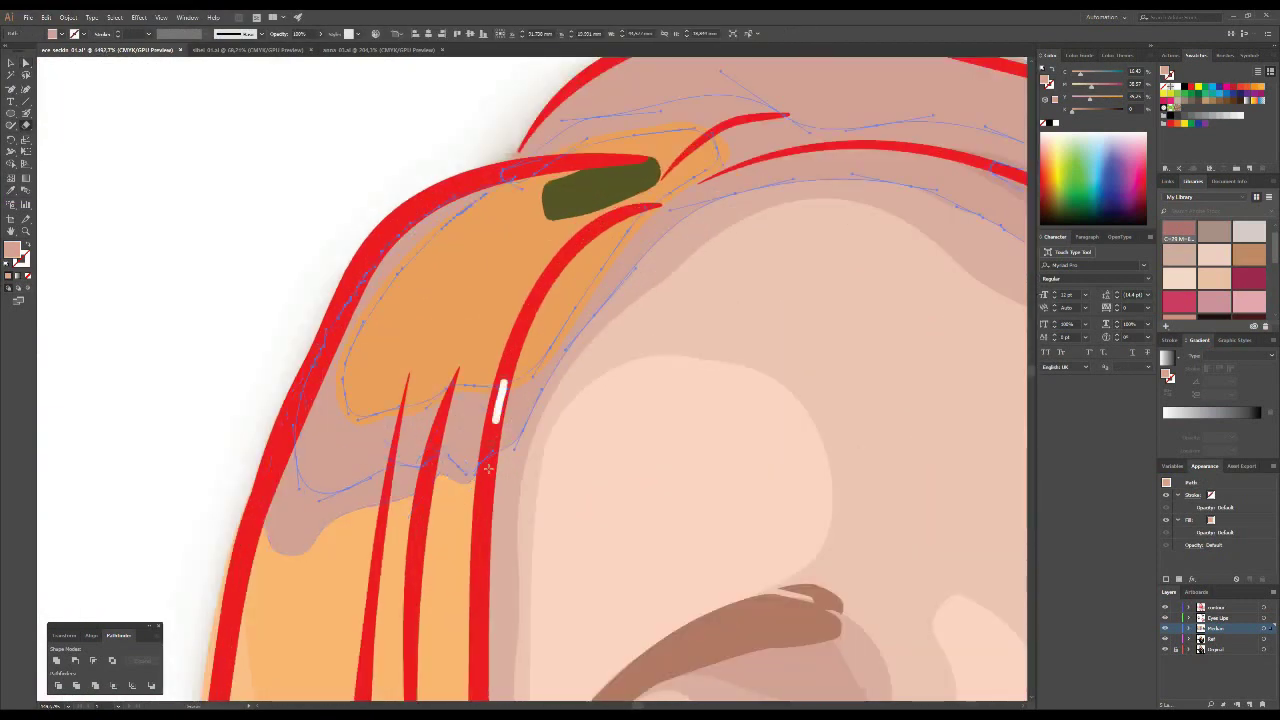
pyautogui.scroll(3, 463, 437)
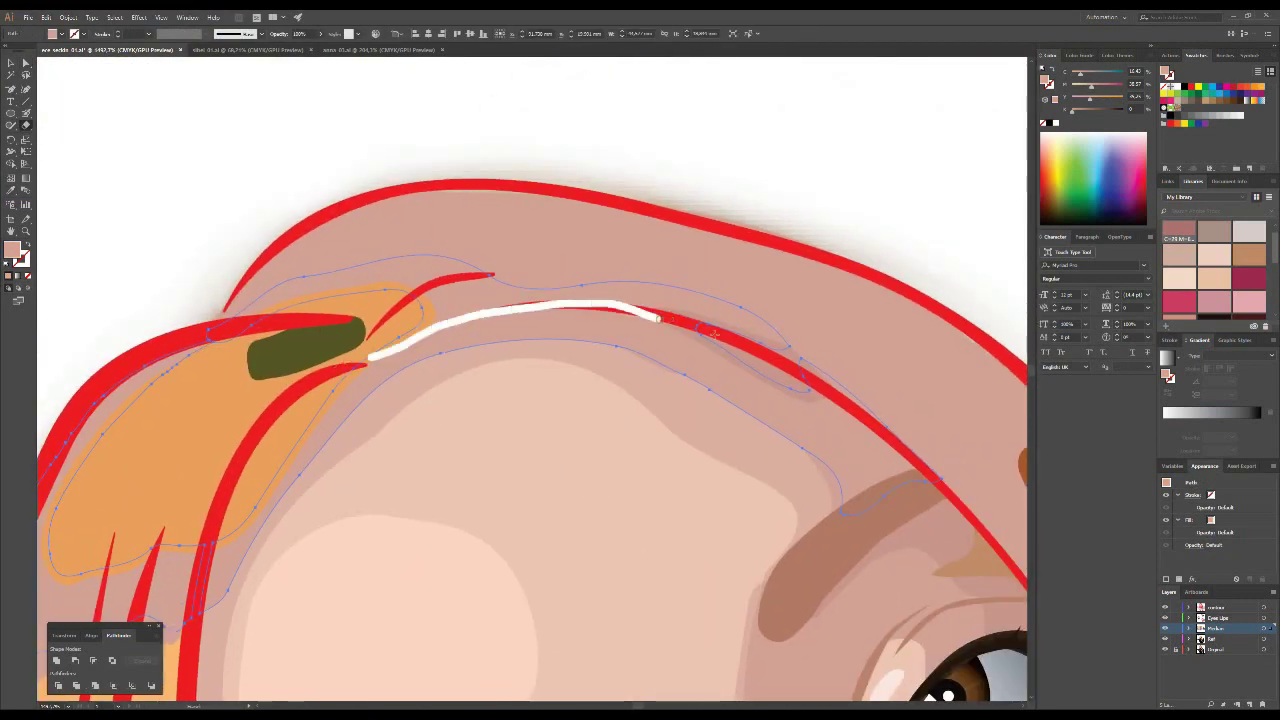
pyautogui.scroll(-3, 552, 371)
pyautogui.scroll(3, 502, 397)
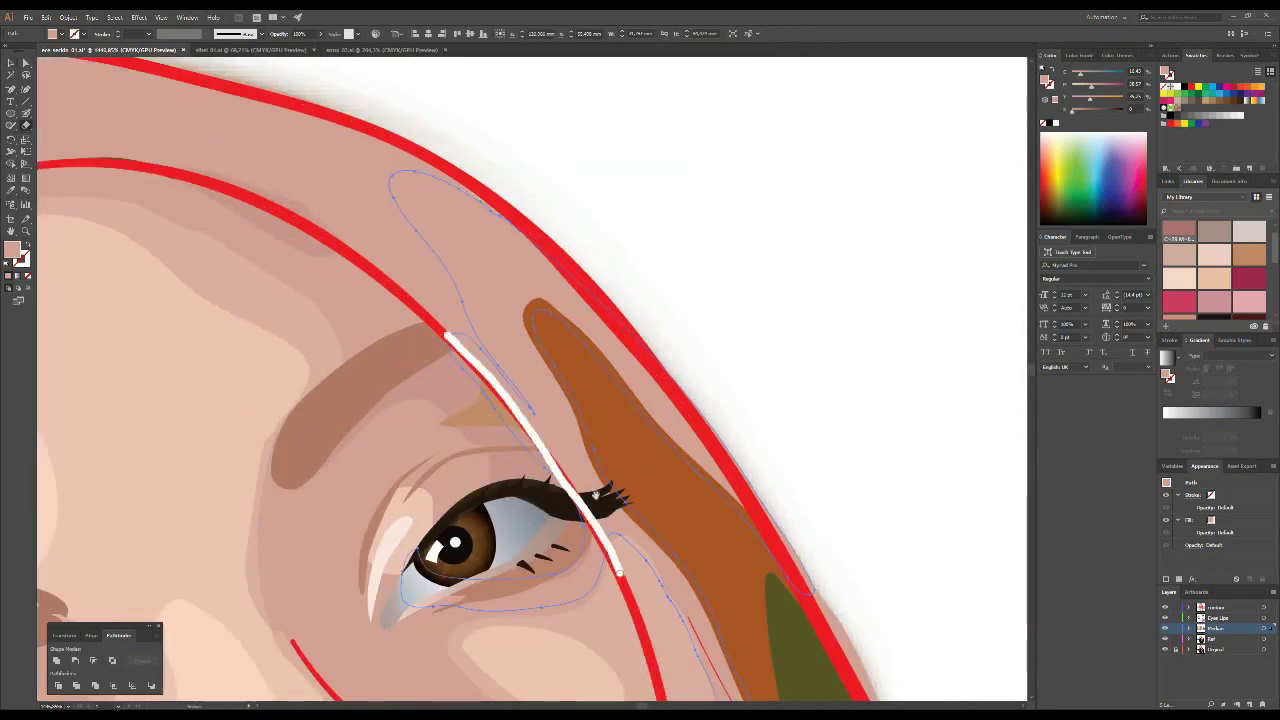
pyautogui.scroll(-5, 417, 310)
pyautogui.scroll(3, 500, 450)
pyautogui.scroll(-3, 152, 260)
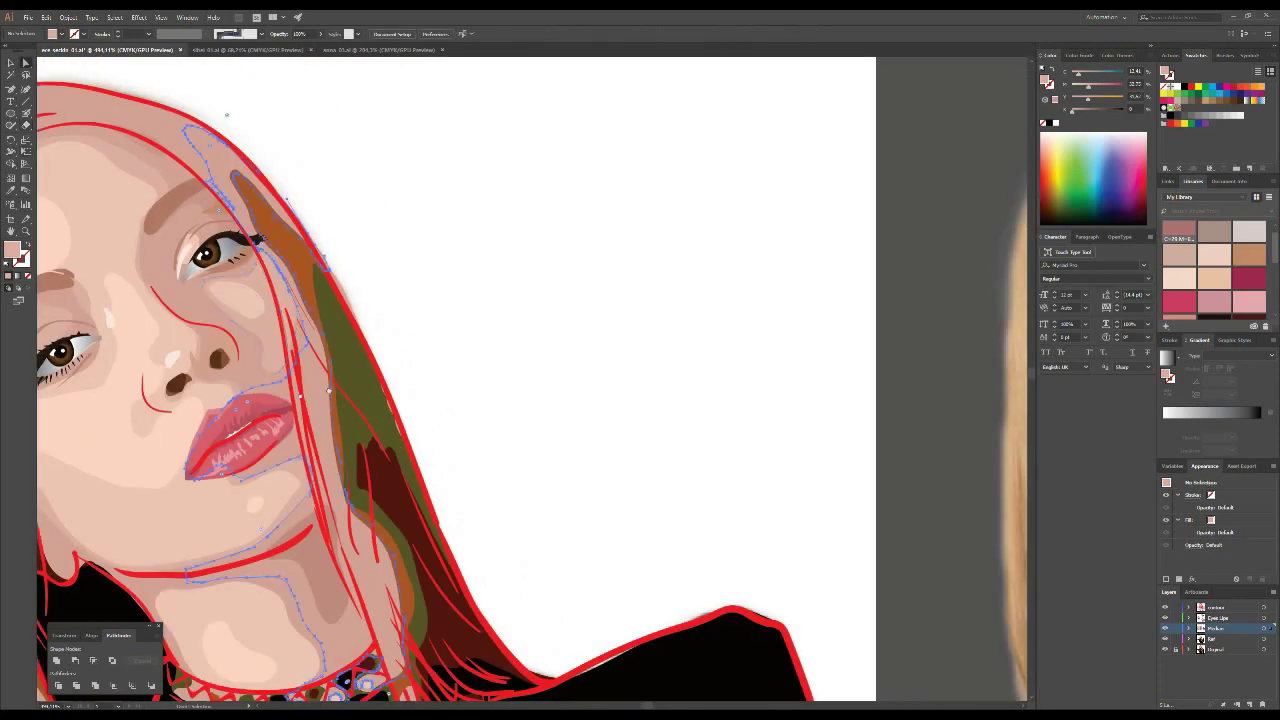
pyautogui.scroll(2, 328, 390)
pyautogui.click(396, 322)
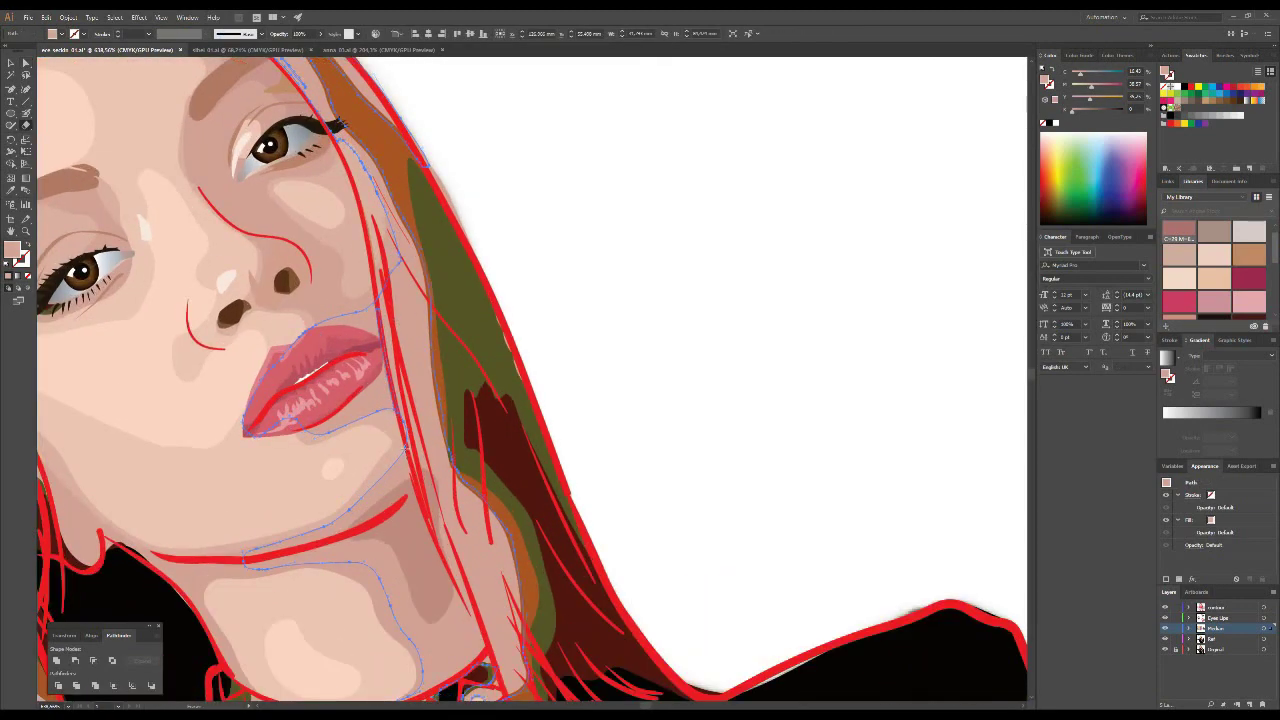
pyautogui.scroll(-2, 467, 573)
pyautogui.scroll(4, 460, 560)
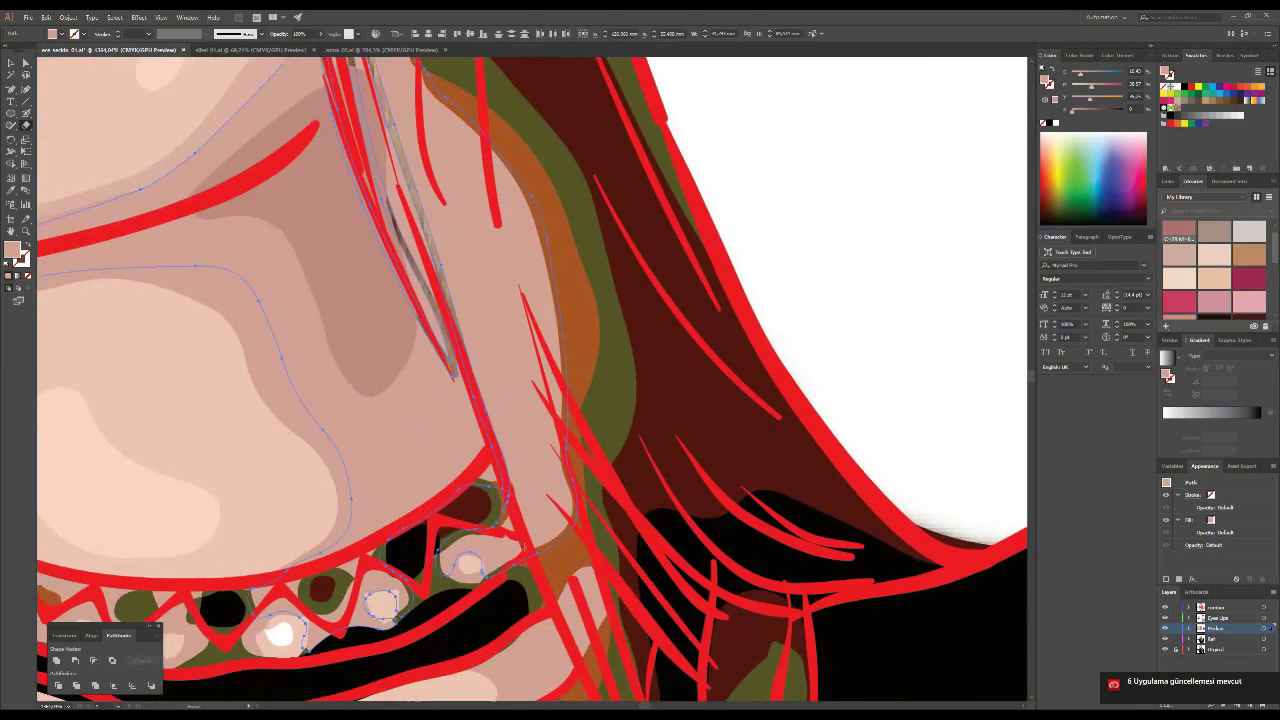
pyautogui.scroll(-4, 500, 420)
pyautogui.scroll(1, 559, 304)
pyautogui.press('a')
pyautogui.scroll(2, 530, 285)
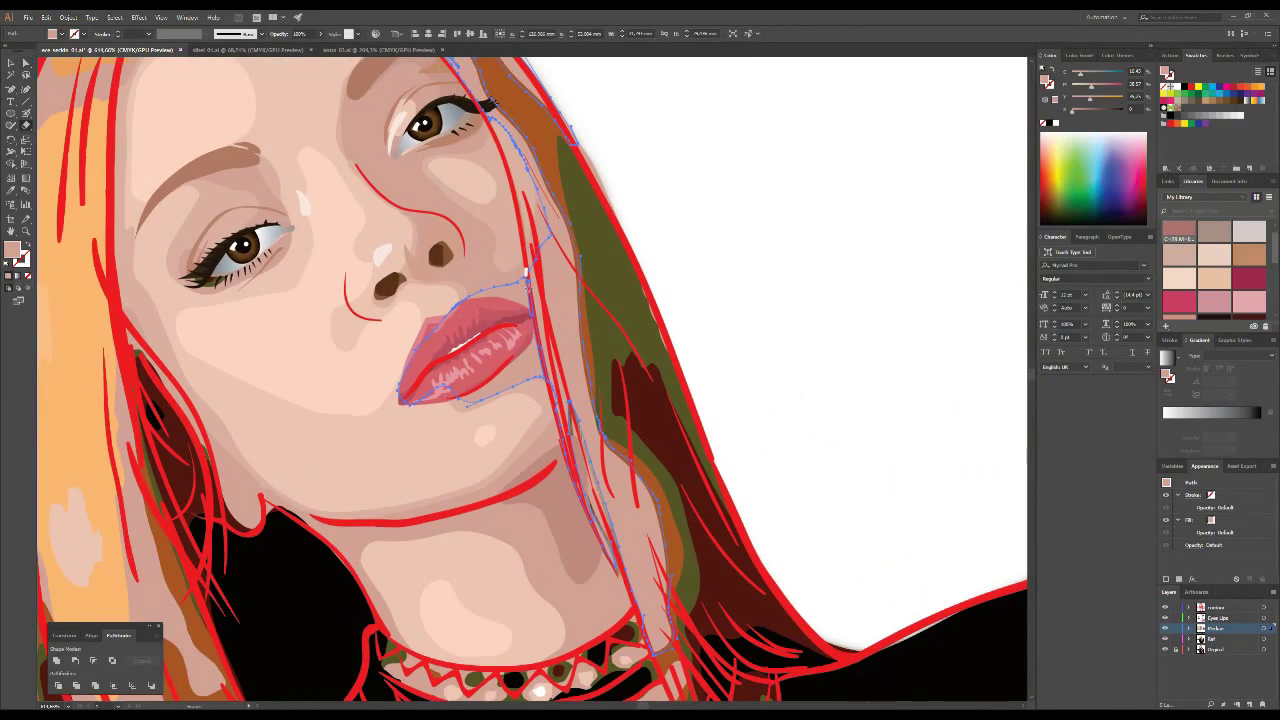
pyautogui.scroll(-2, 527, 285)
pyautogui.scroll(2, 537, 298)
pyautogui.click(537, 298)
pyautogui.scroll(2, 498, 241)
pyautogui.hotkey('ctrl', 'shift', 'a')
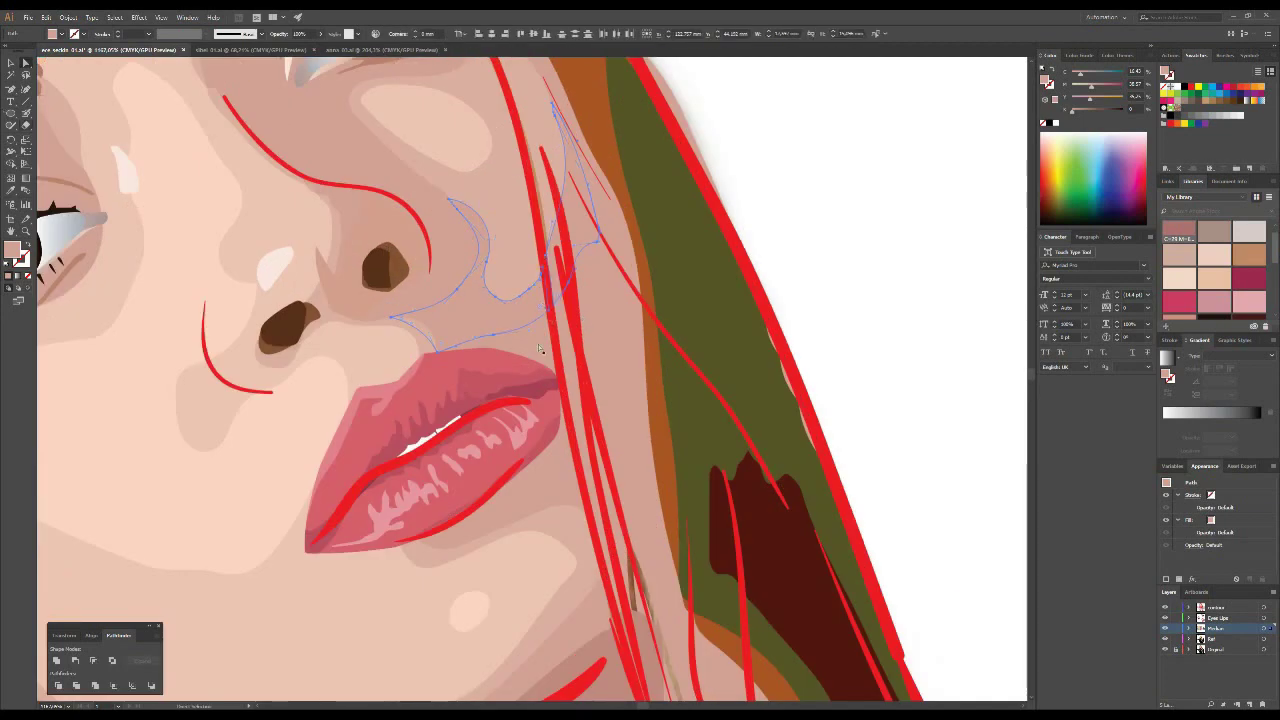
pyautogui.scroll(-3, 573, 536)
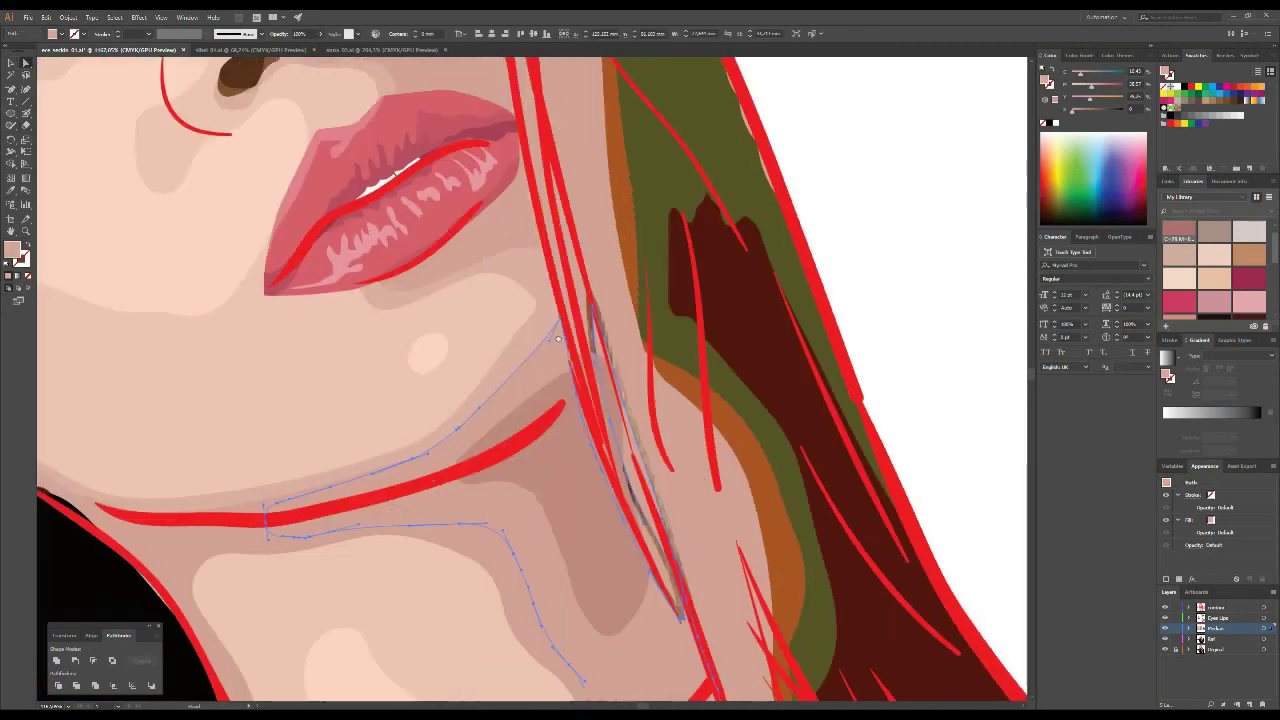
pyautogui.click(547, 342)
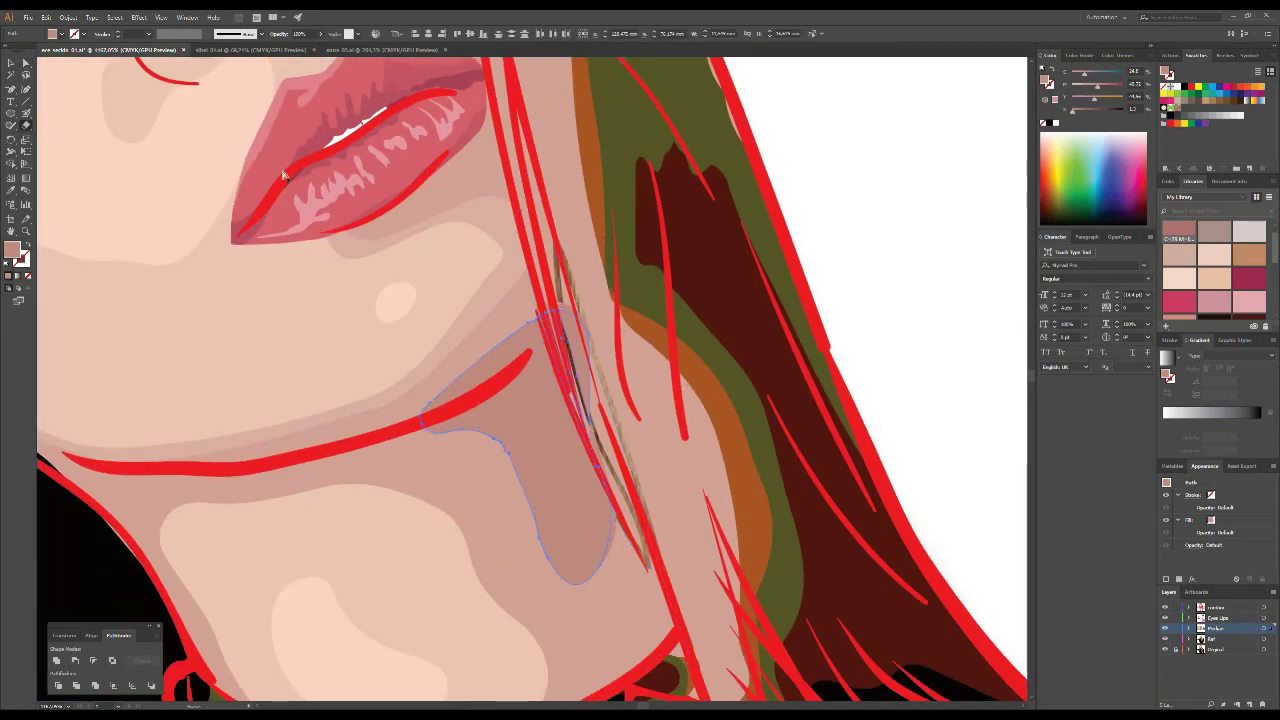
pyautogui.click(613, 519)
pyautogui.scroll(-3, 613, 519)
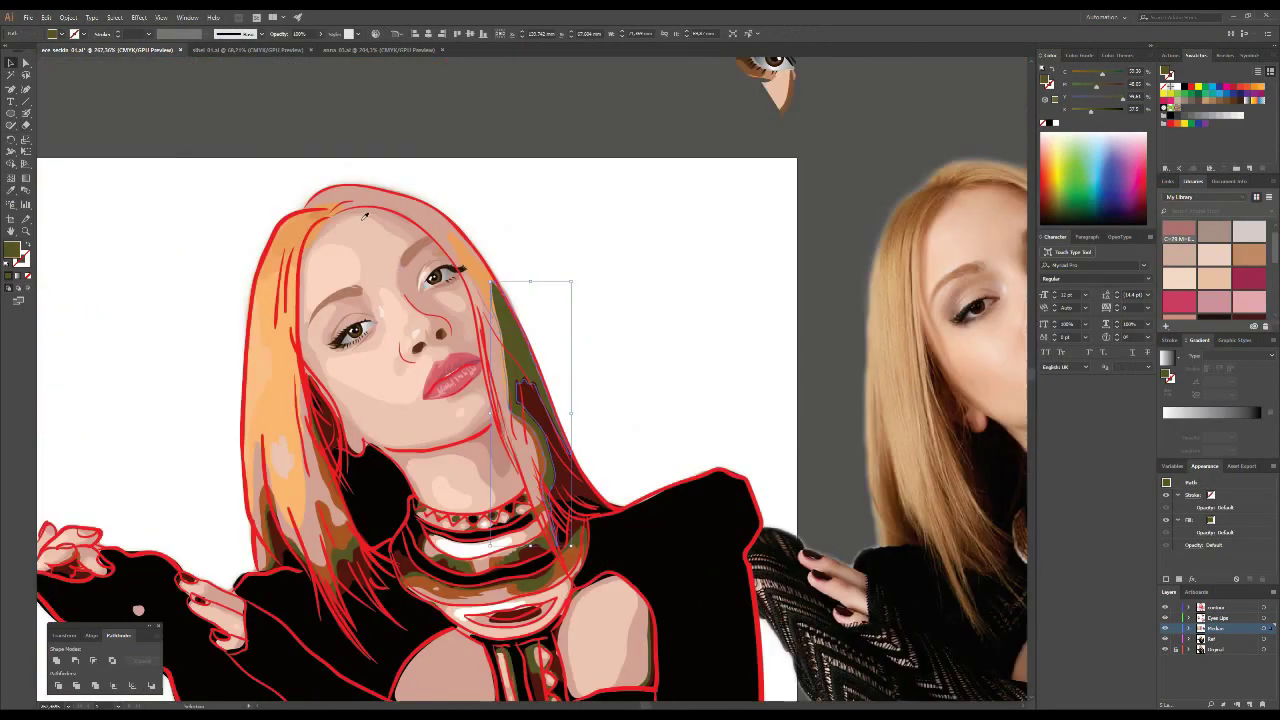
pyautogui.scroll(5, 230, 495)
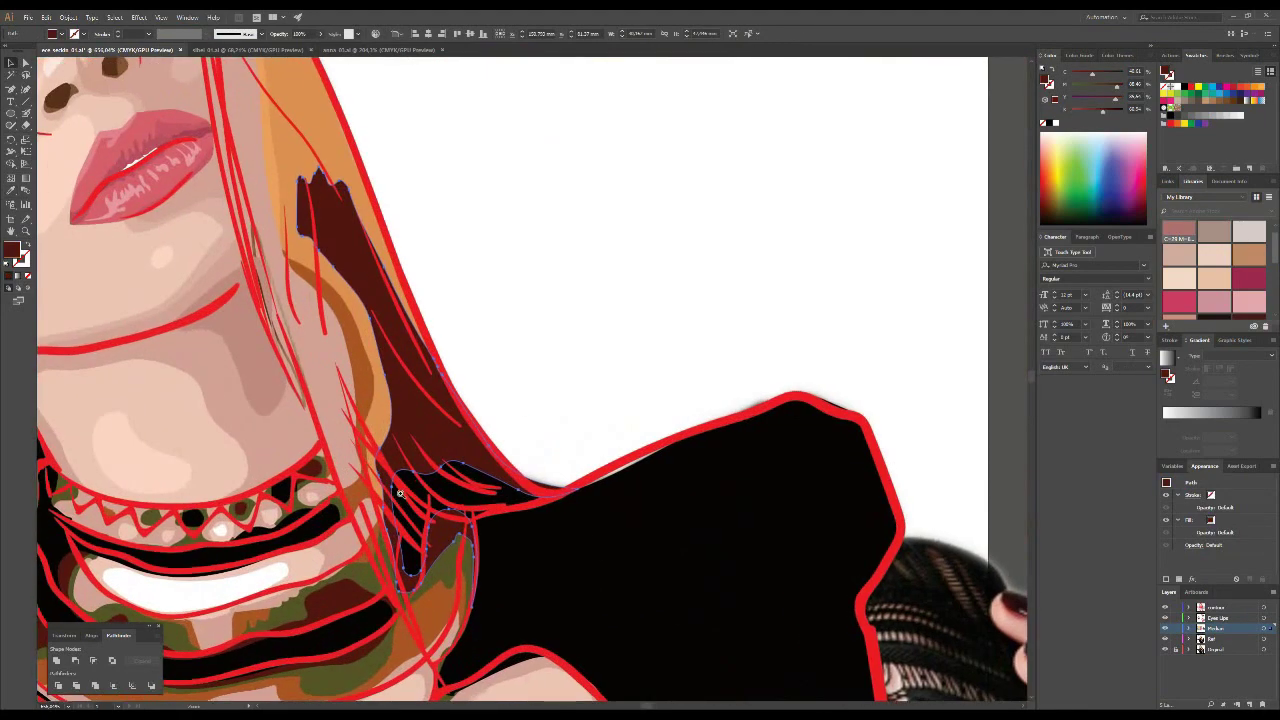
pyautogui.keyDown('shift'); pyautogui.click(52, 33); pyautogui.keyUp('shift')
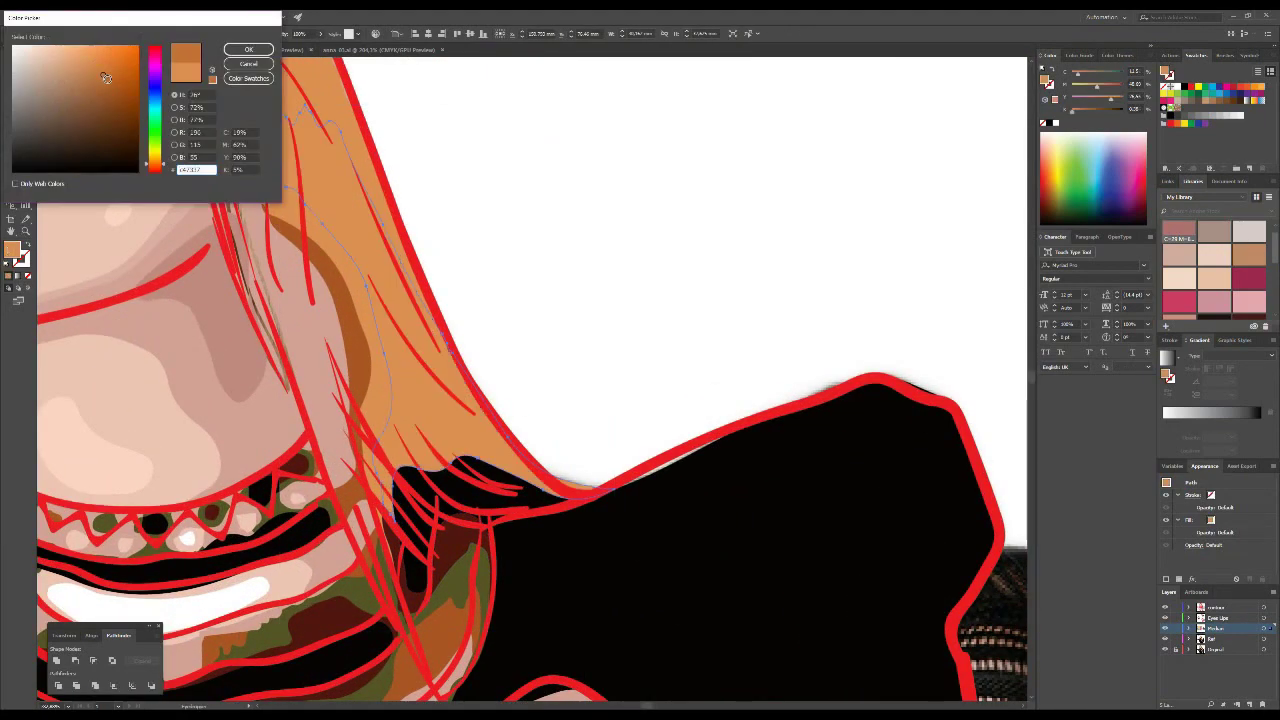
pyautogui.click(590, 492)
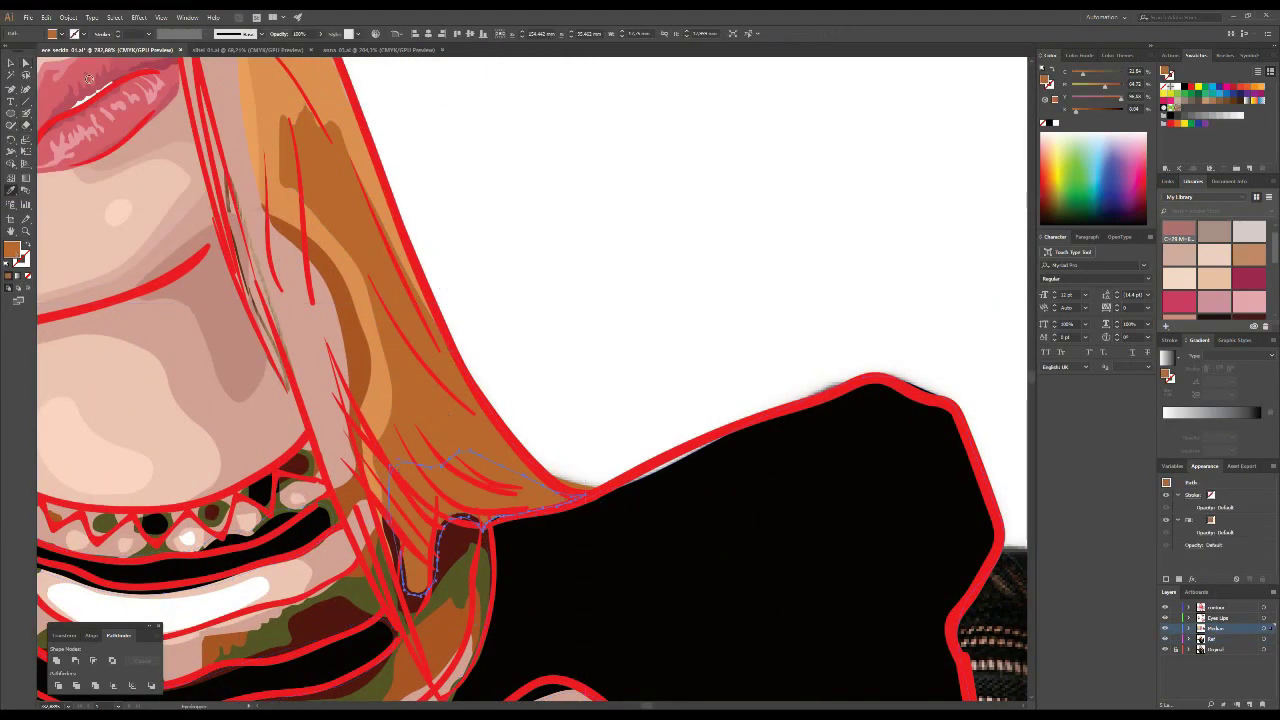
pyautogui.scroll(-5, 439, 287)
pyautogui.scroll(3, 594, 388)
pyautogui.scroll(-3, 594, 388)
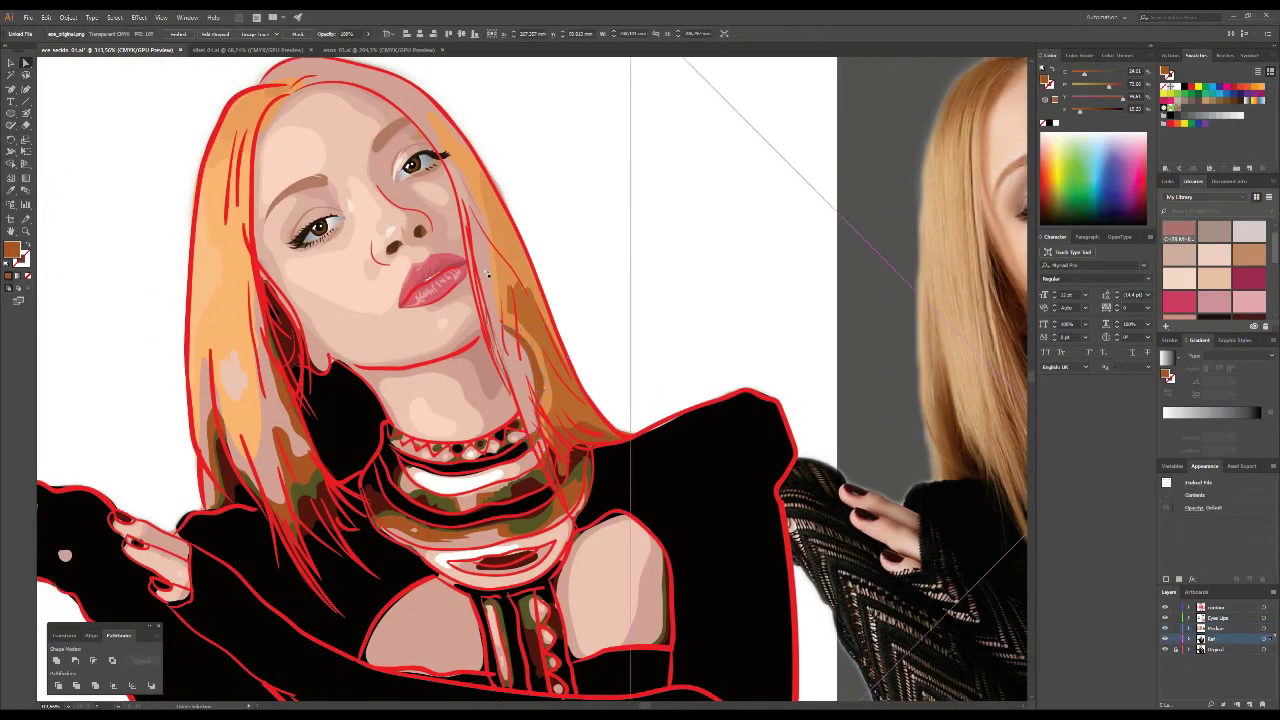
pyautogui.scroll(-4, 731, 237)
pyautogui.scroll(2, 548, 202)
pyautogui.click(610, 281)
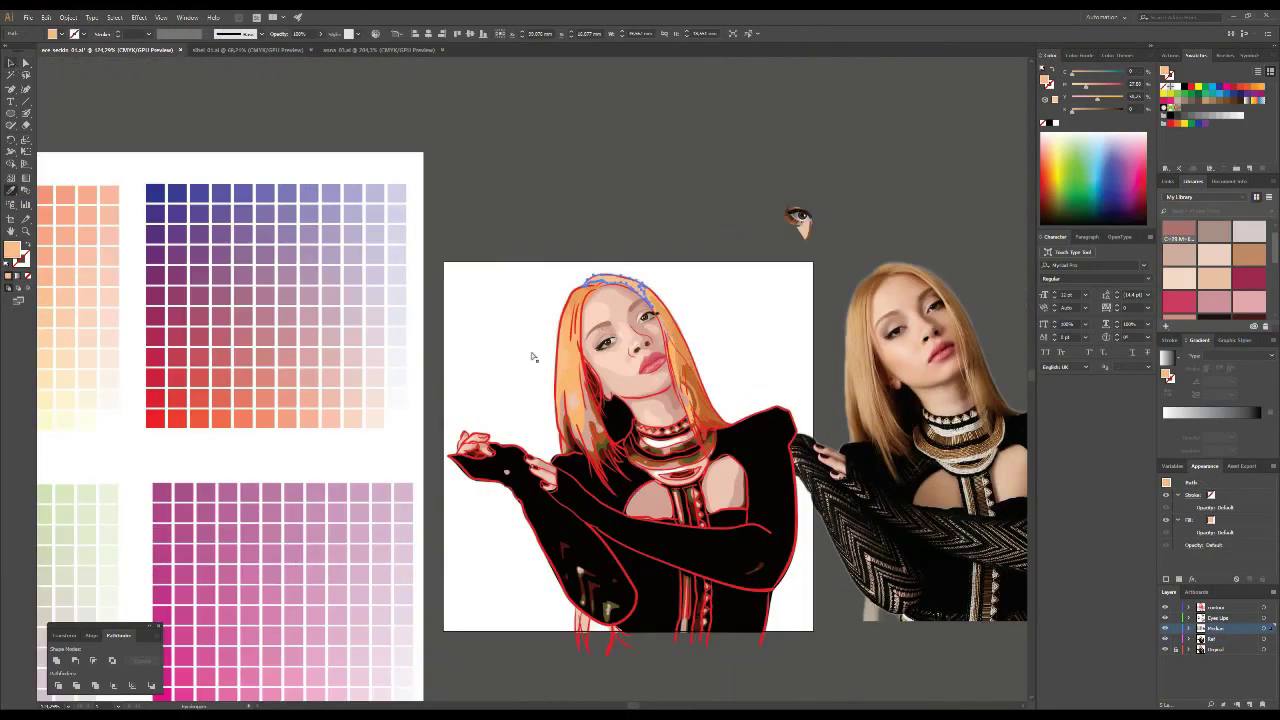
pyautogui.scroll(3, 567, 393)
pyautogui.scroll(2, 603, 243)
pyautogui.click(603, 243)
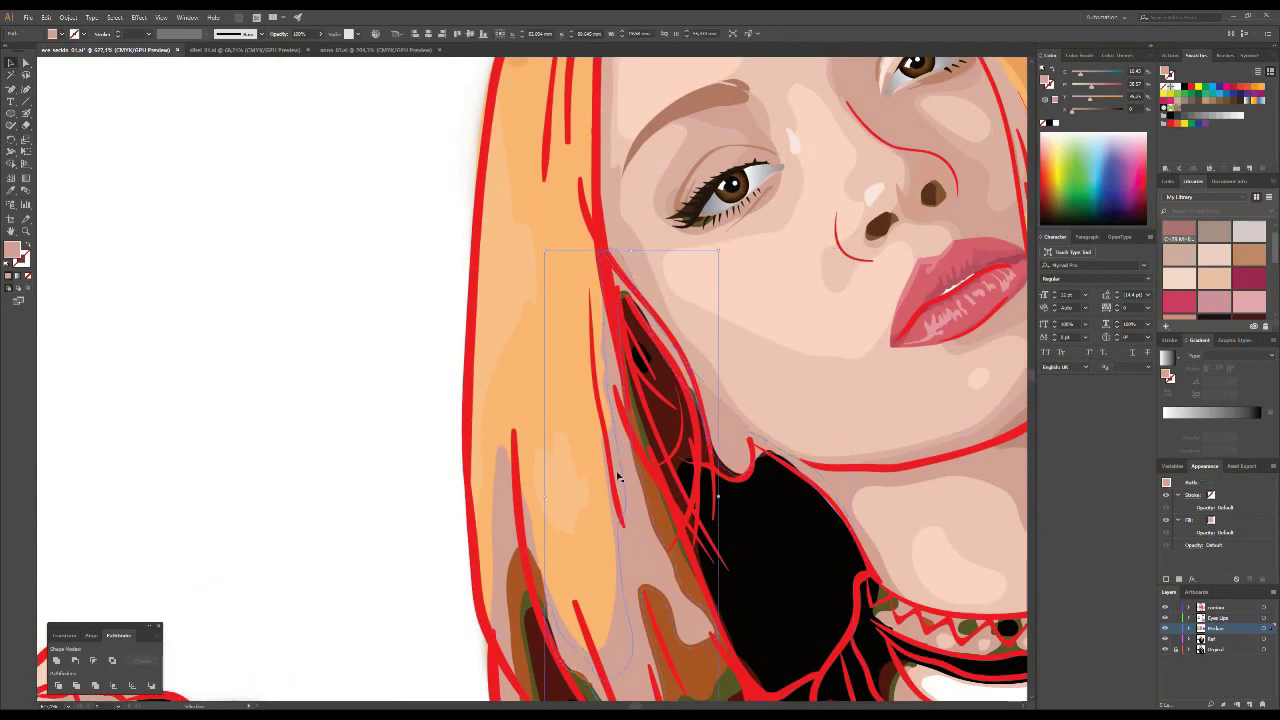
# - Pick a brown fill in the Color Picker and turn the olive strand in the left hair brown
pyautogui.scroll(-3, 614, 477)
pyautogui.scroll(-2, 537, 428)
pyautogui.doubleClick(13, 249)
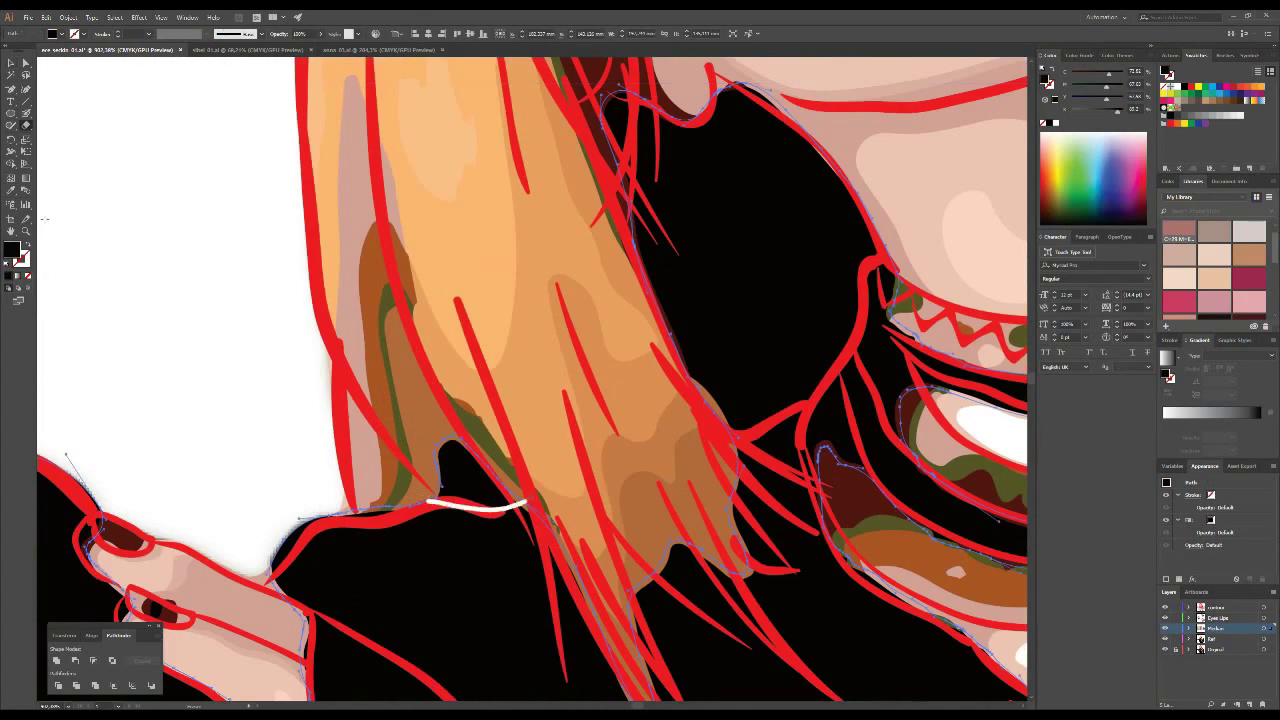
pyautogui.click(470, 430)
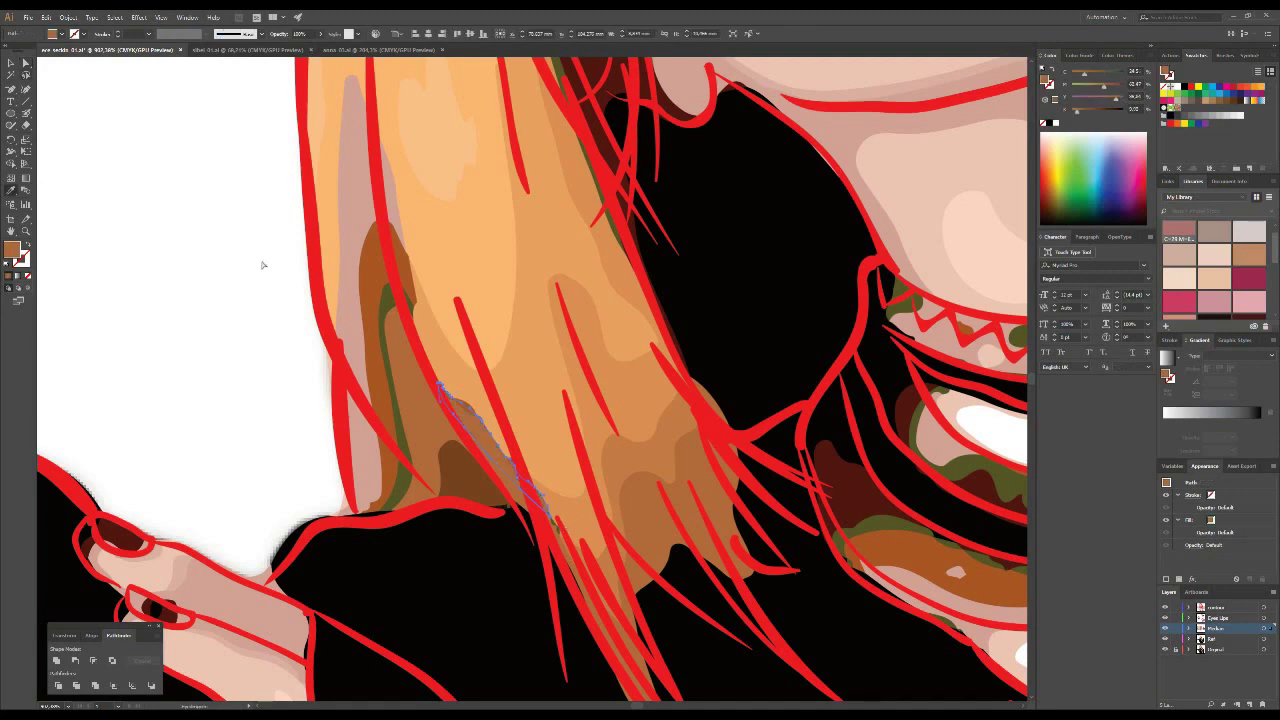
pyautogui.click(352, 250)
pyautogui.click(418, 410)
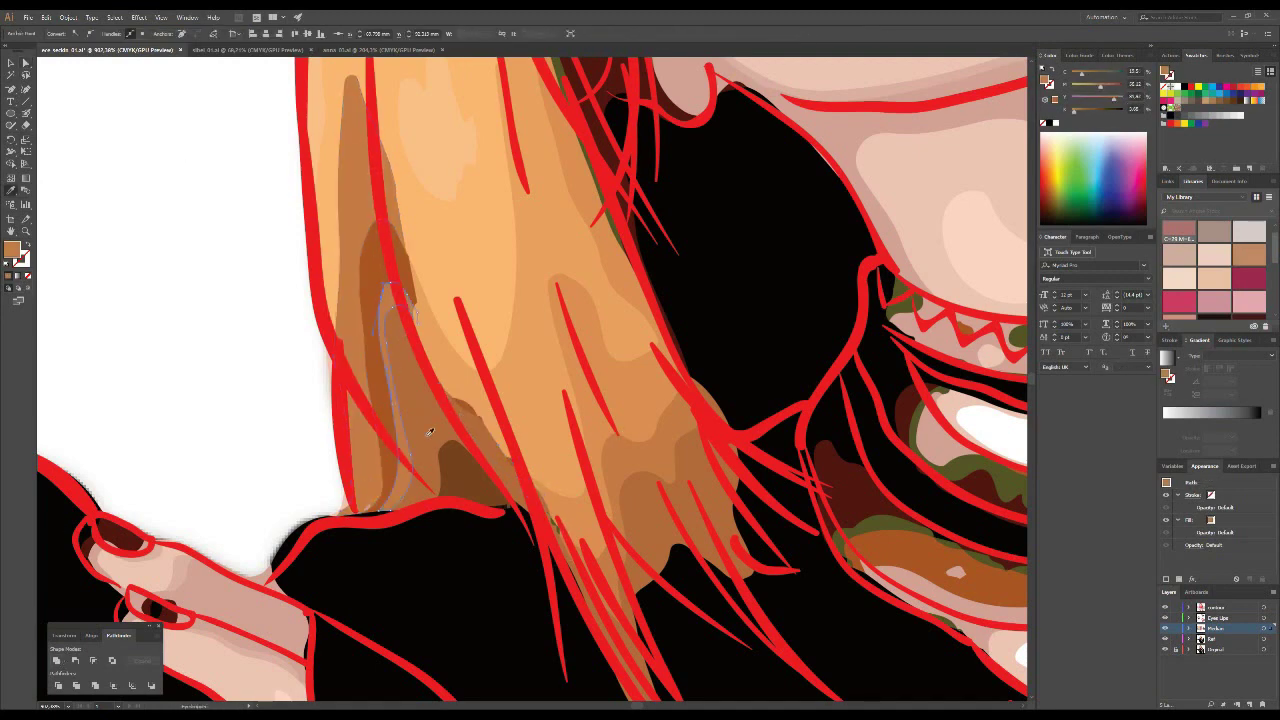
# - Select the red outline and dark hair strands on the left beside the face
pyautogui.click(343, 346)
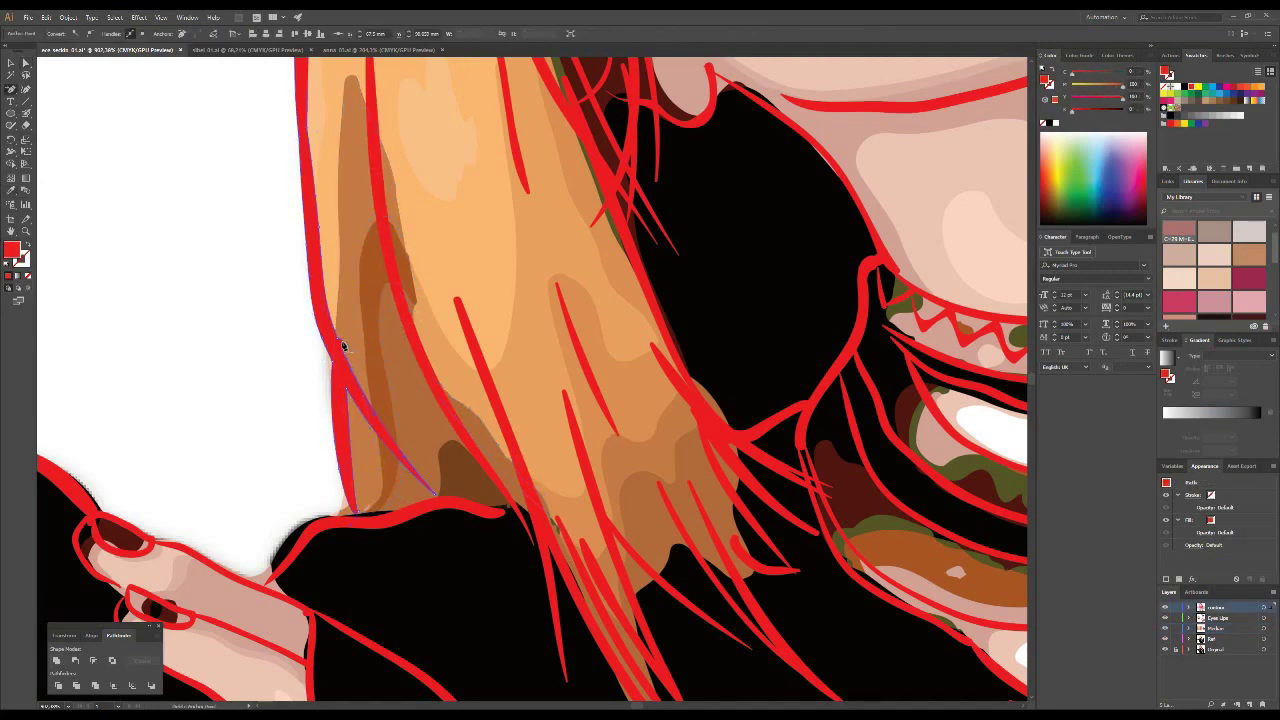
pyautogui.scroll(5, 311, 312)
pyautogui.click(478, 332)
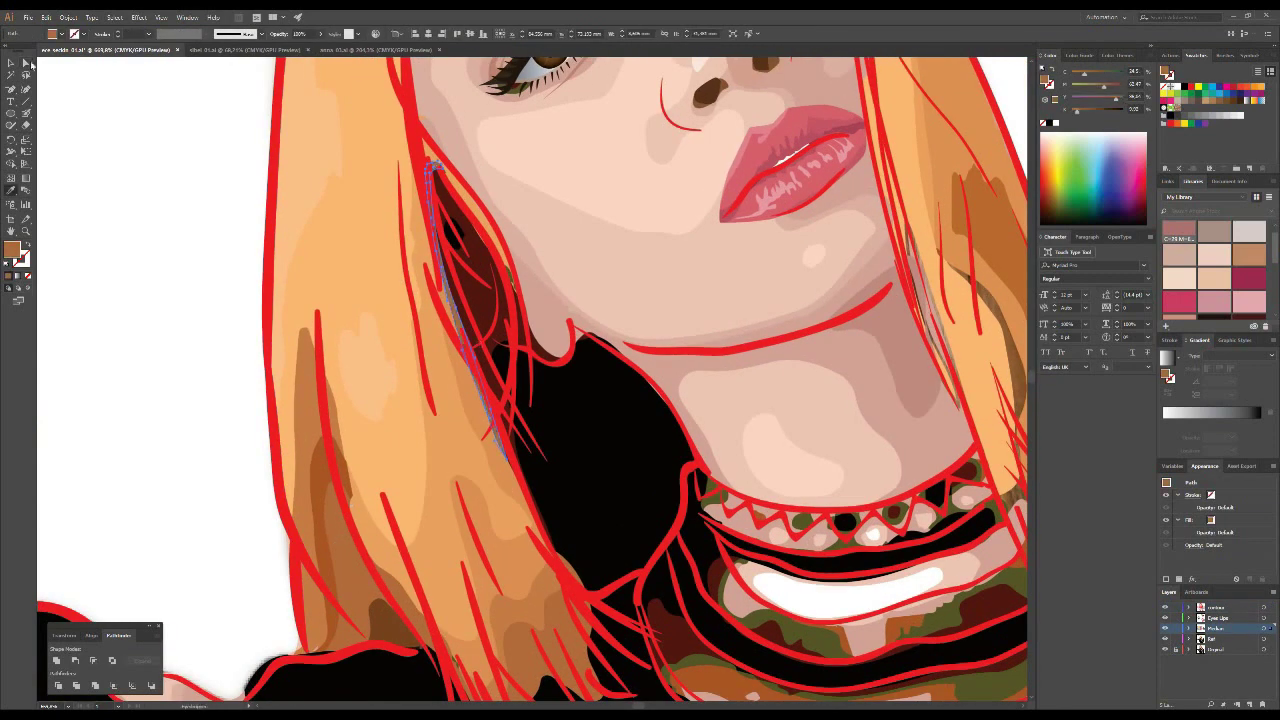
pyautogui.scroll(3, 315, 660)
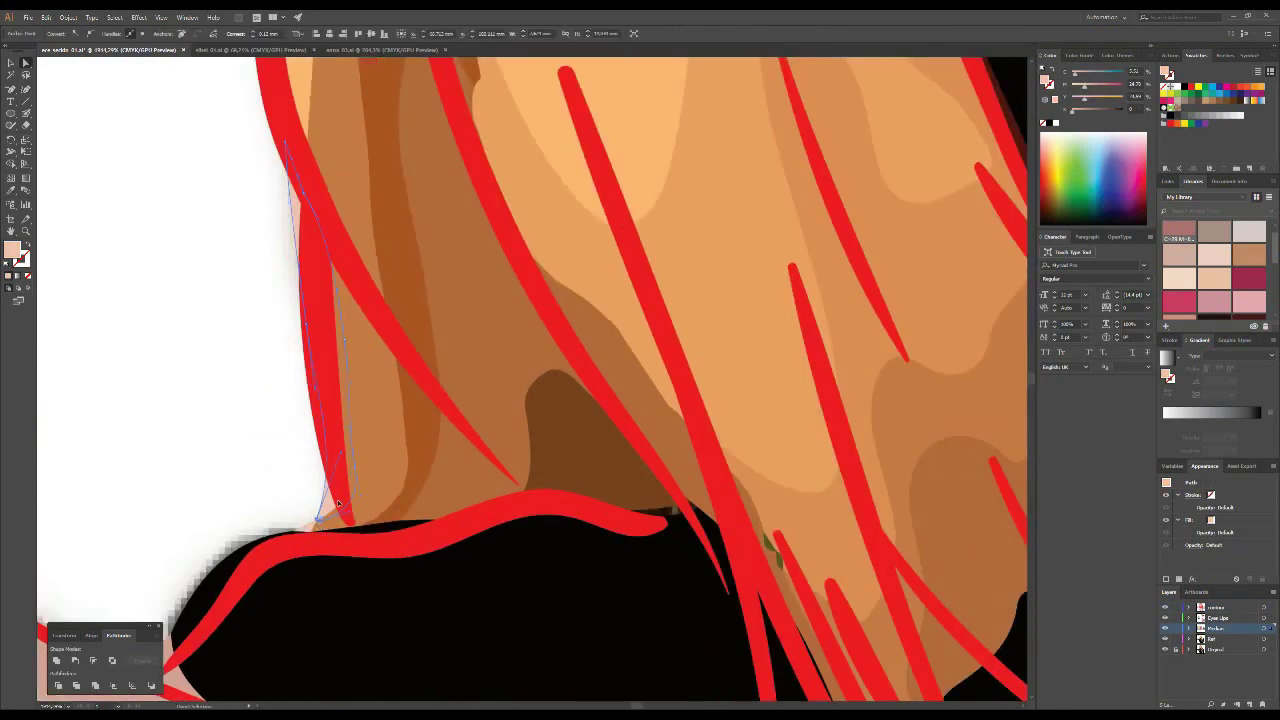
pyautogui.click(343, 527)
pyautogui.scroll(-2, 353, 514)
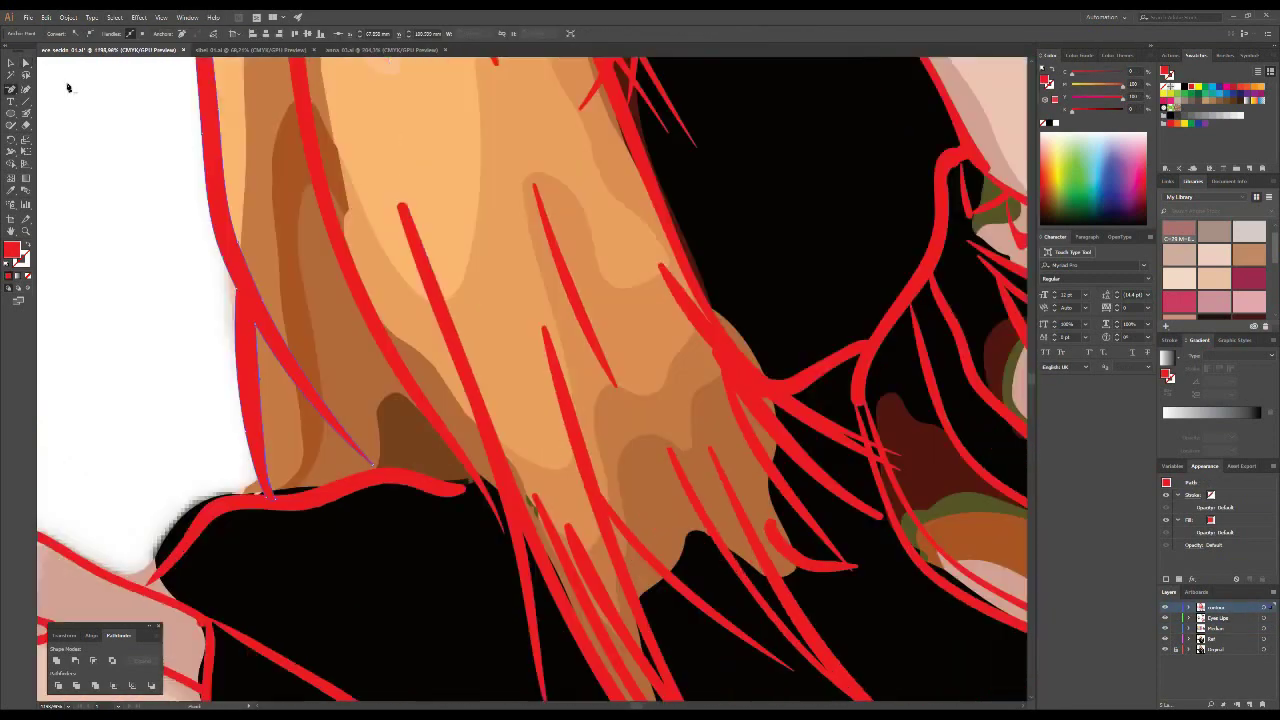
pyautogui.click(423, 466)
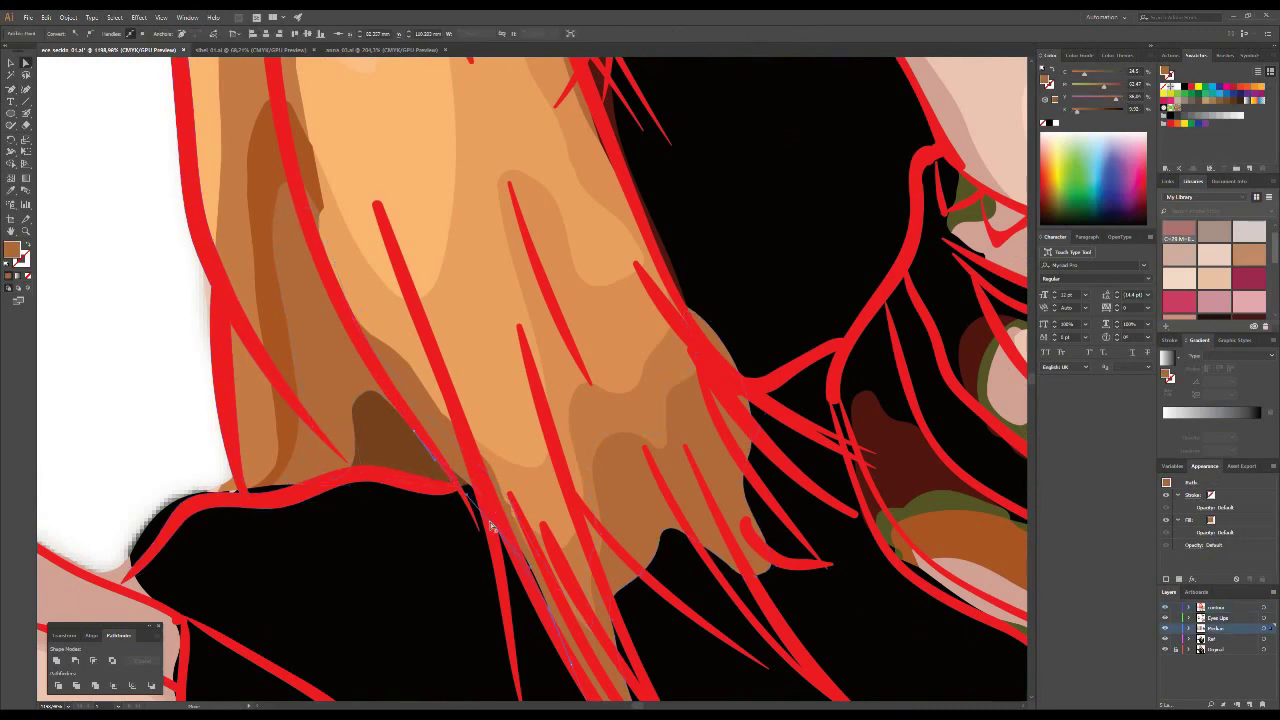
# - Select the dark maroon shadow and brown shapes beside the red strands, then deselect
pyautogui.scroll(-2, 290, 490)
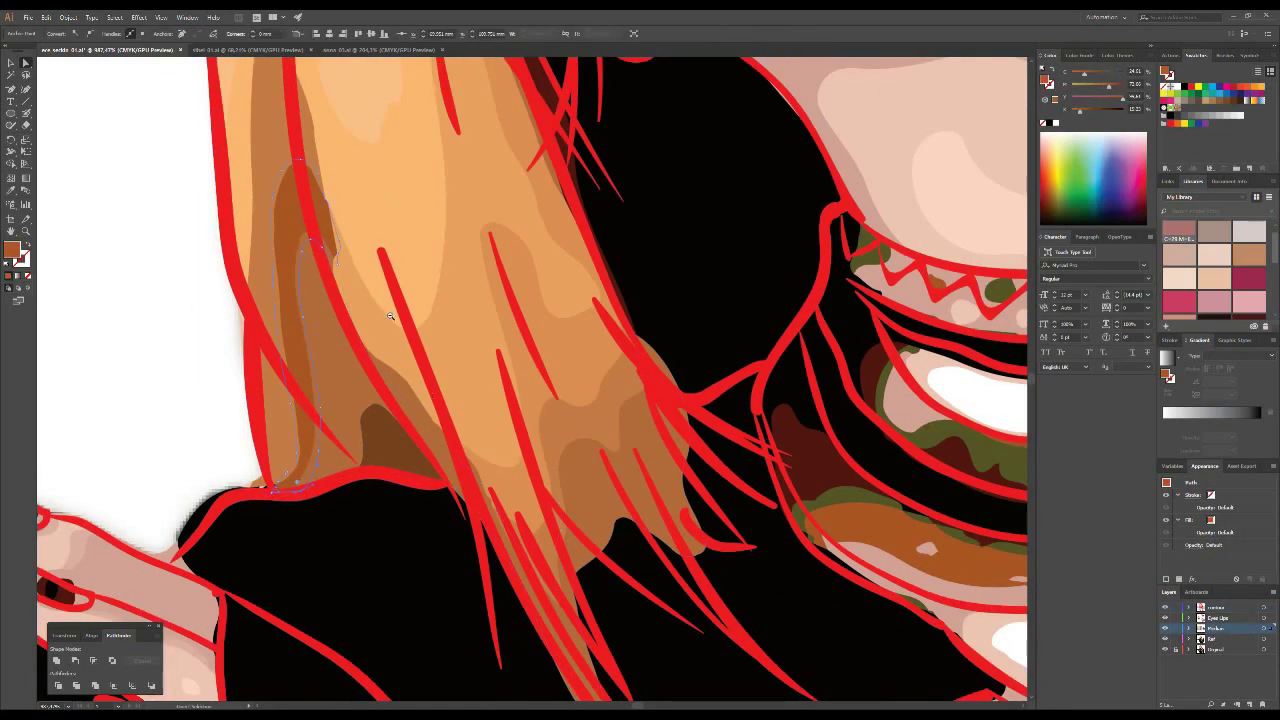
pyautogui.scroll(-3, 390, 316)
pyautogui.scroll(6, 448, 213)
pyautogui.click(448, 213)
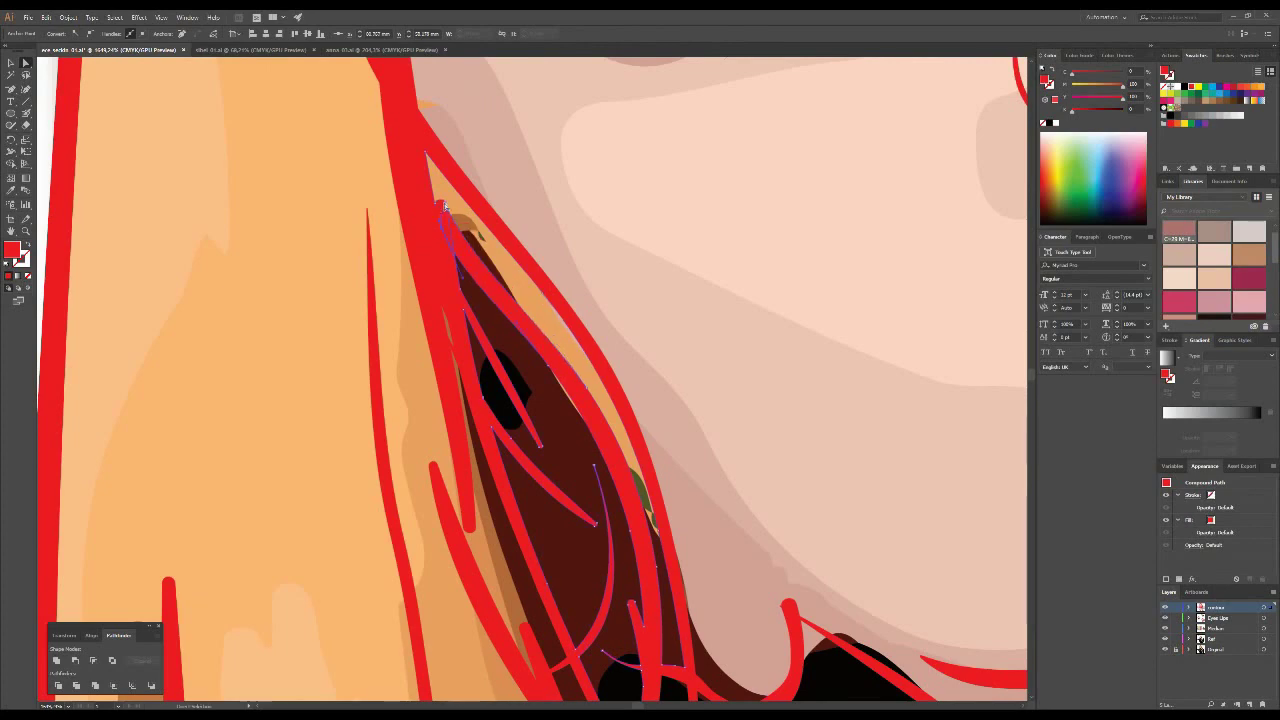
pyautogui.click(453, 254)
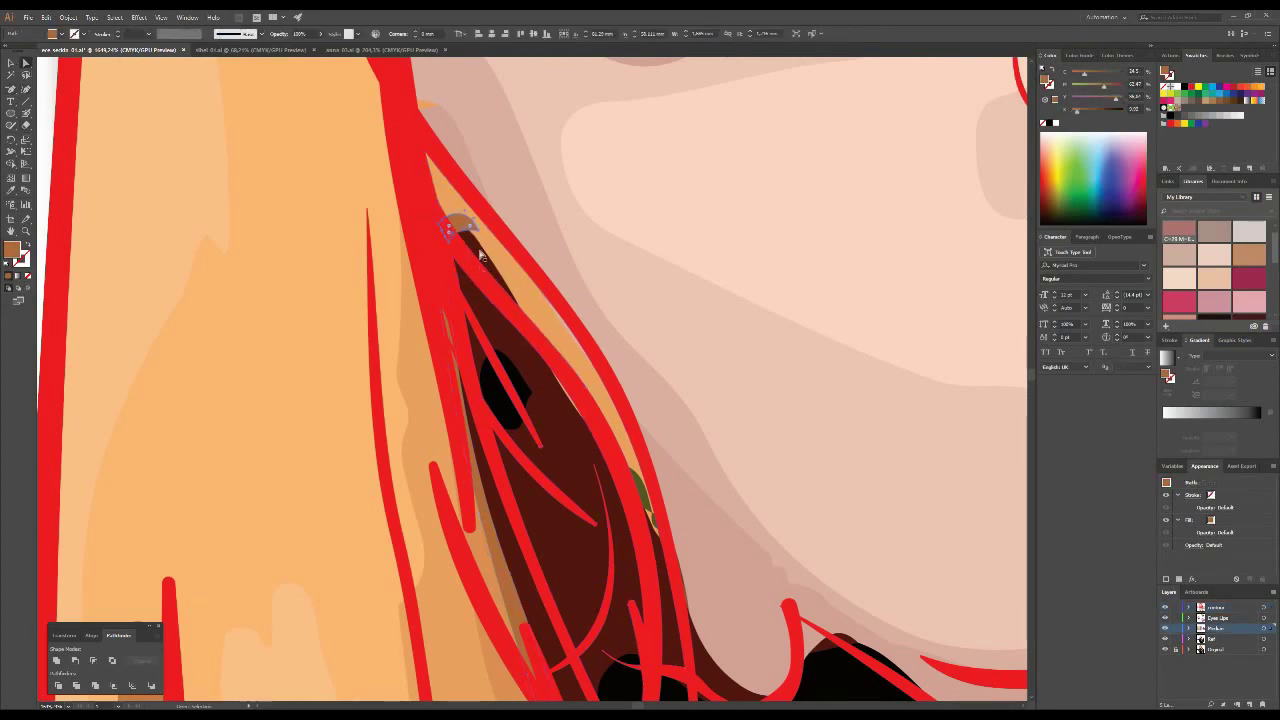
pyautogui.click(458, 242)
pyautogui.hotkey('ctrl', 'shift', 'a')
# - Select and then deselect the brown hair shape near the shoulder
pyautogui.scroll(-1, 680, 532)
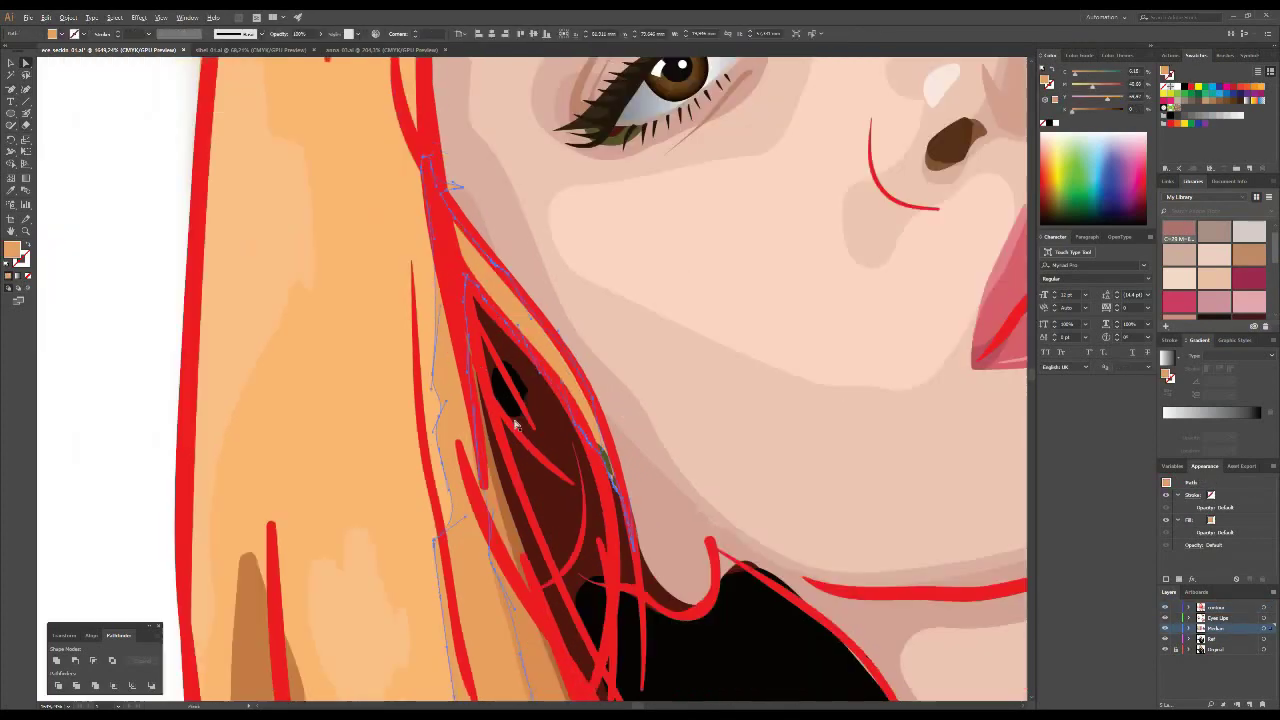
pyautogui.scroll(-1, 680, 532)
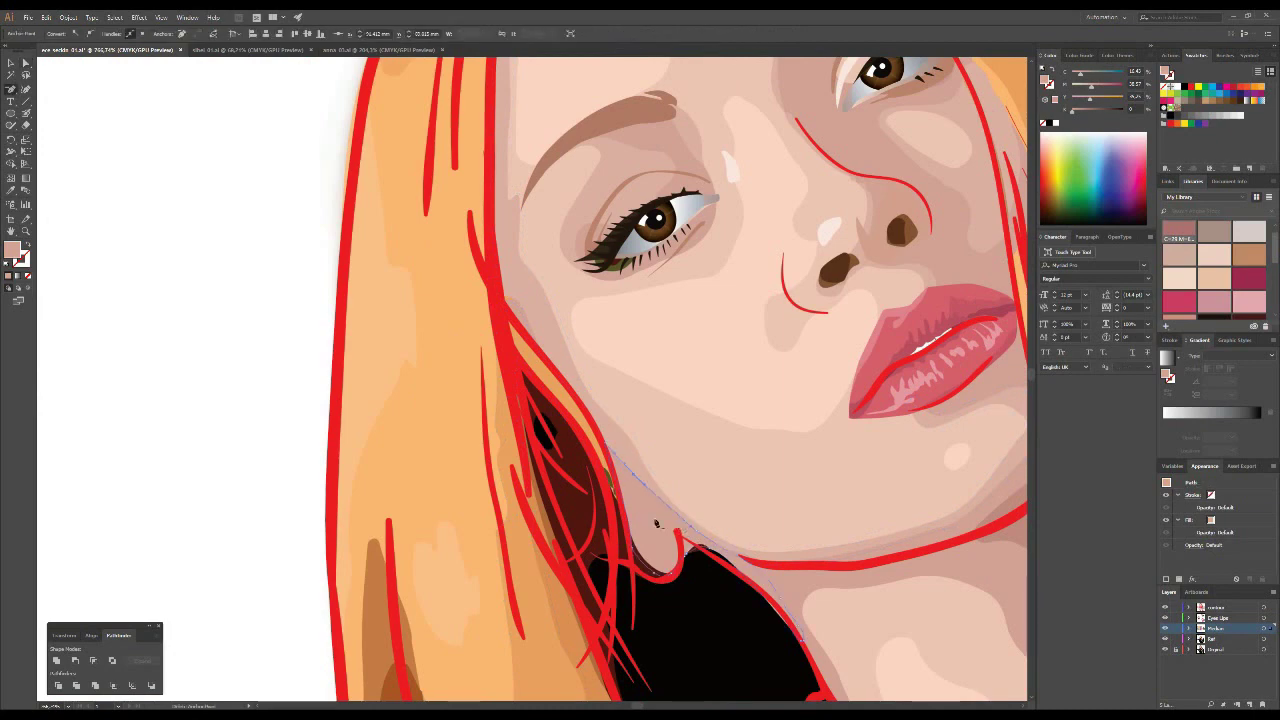
pyautogui.scroll(-5, 655, 506)
pyautogui.scroll(5, 483, 418)
pyautogui.click(483, 418)
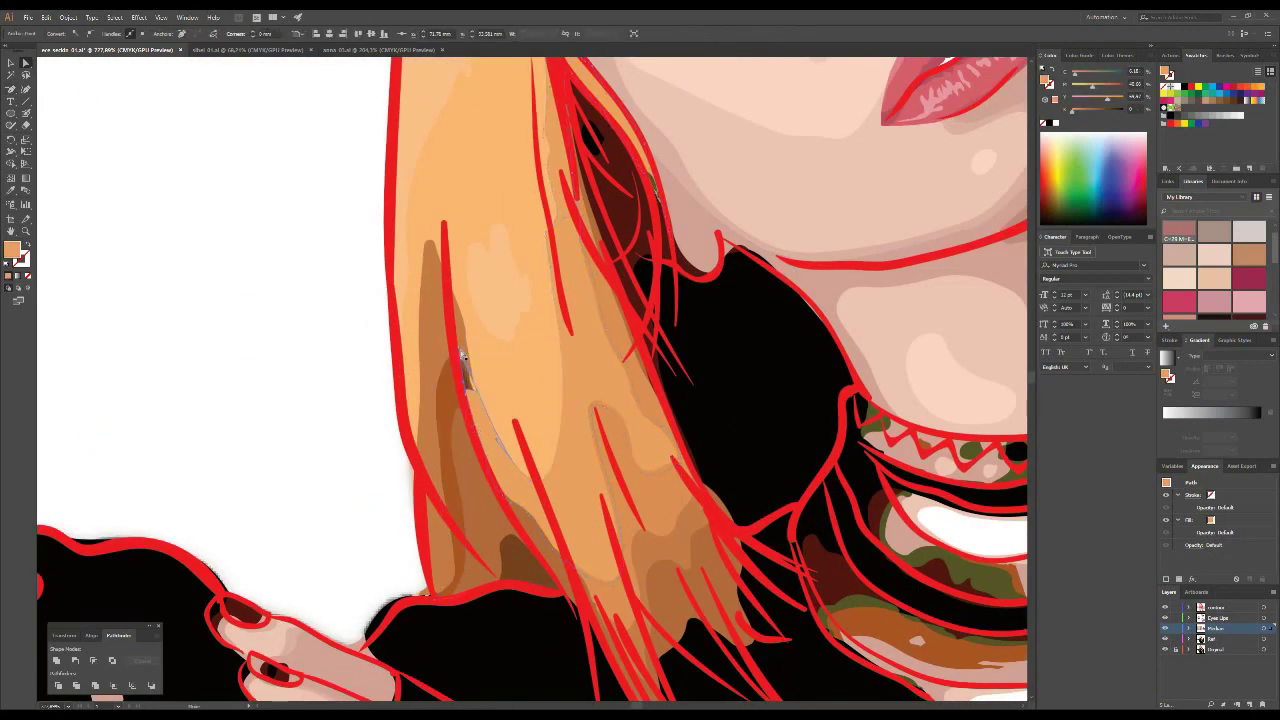
pyautogui.hotkey('ctrl', 'shift', 'a')
# - Select the dark-brown hair shape in the close-up view
pyautogui.scroll(1, 660, 370)
pyautogui.click(660, 380)
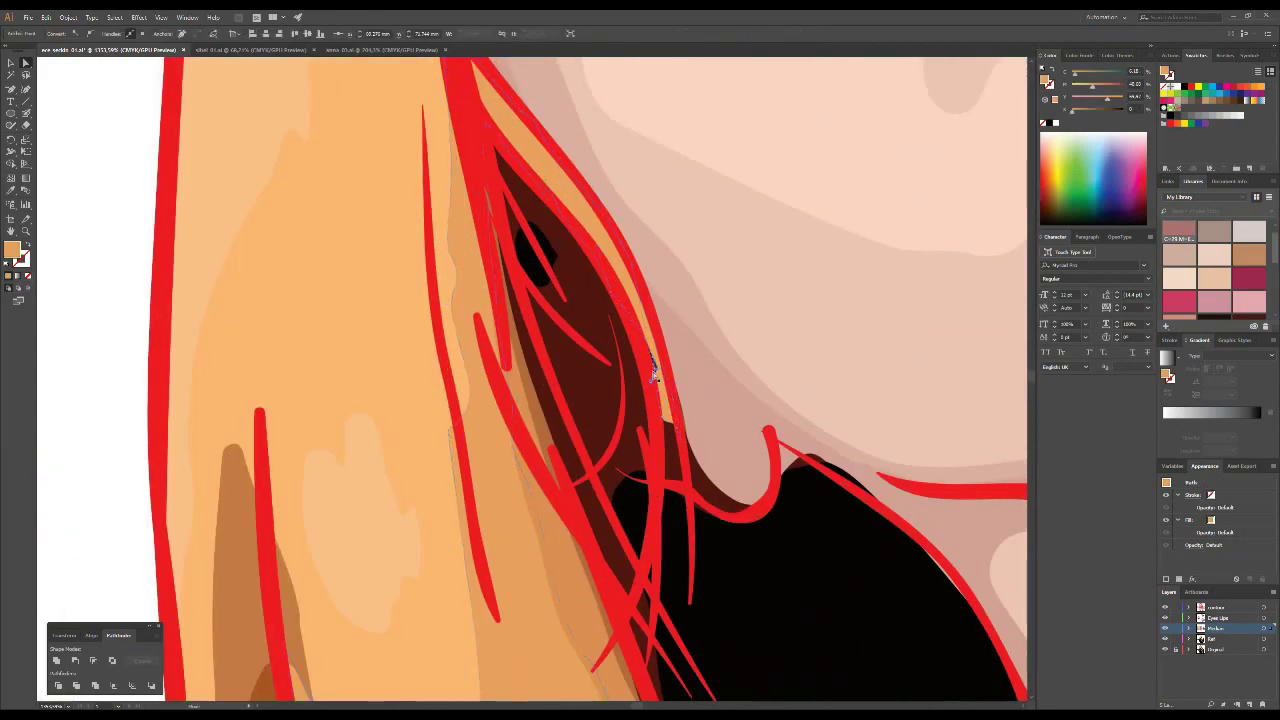
pyautogui.scroll(1, 660, 390)
pyautogui.click(660, 390)
pyautogui.scroll(-2, 726, 500)
pyautogui.scroll(-2, 726, 500)
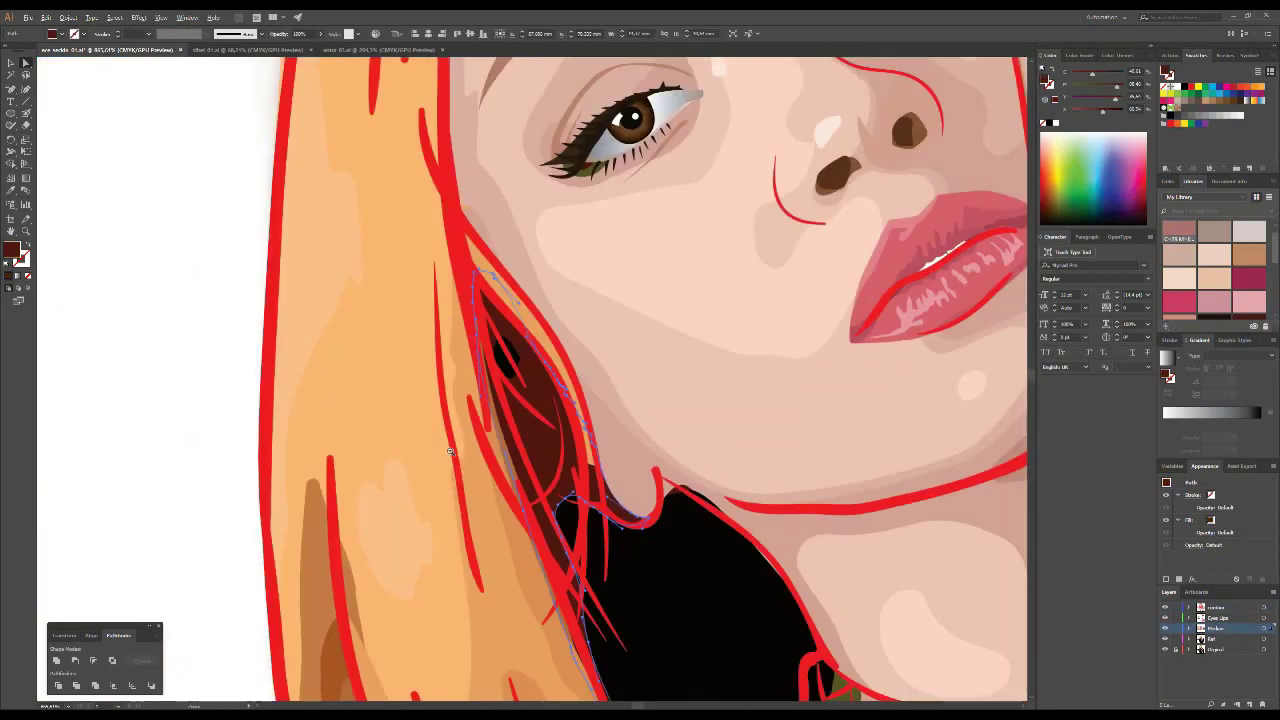
pyautogui.scroll(-2, 756, 445)
pyautogui.scroll(1, 756, 445)
pyautogui.scroll(3, 756, 445)
pyautogui.click(517, 443)
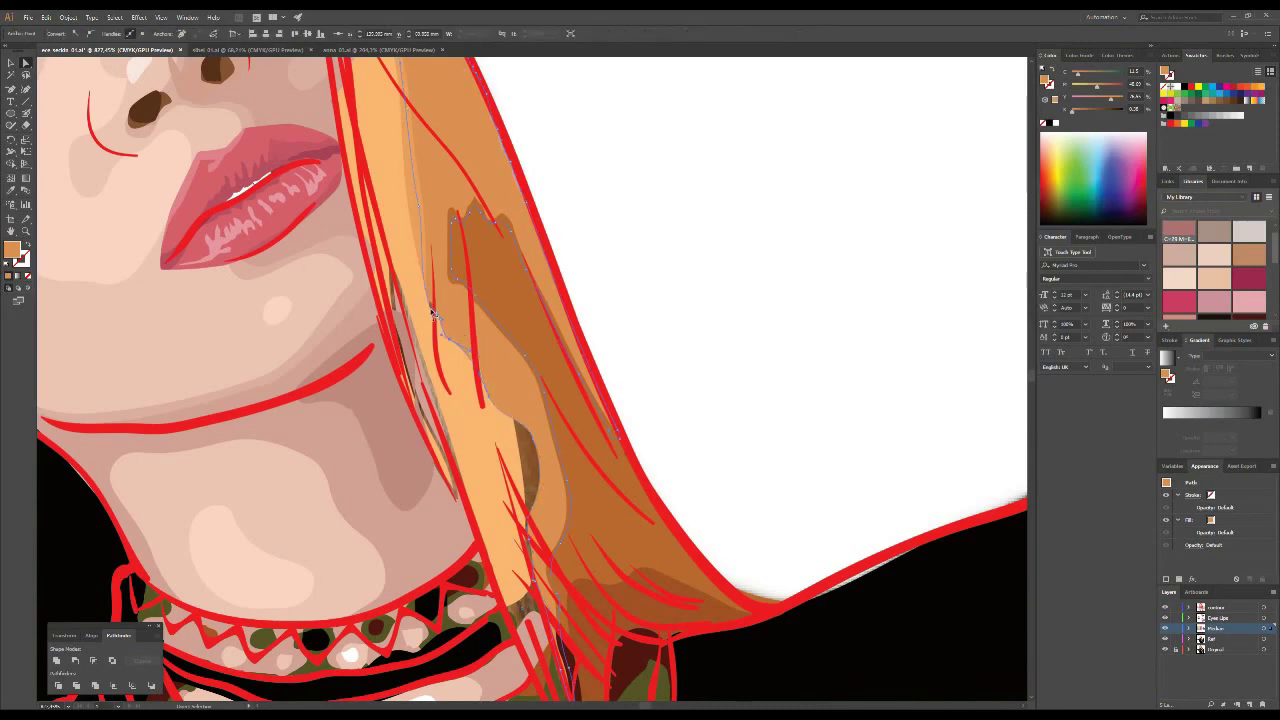
pyautogui.scroll(-4, 517, 530)
pyautogui.hotkey('ctrl', 'shift', 'a')
pyautogui.scroll(5, 365, 345)
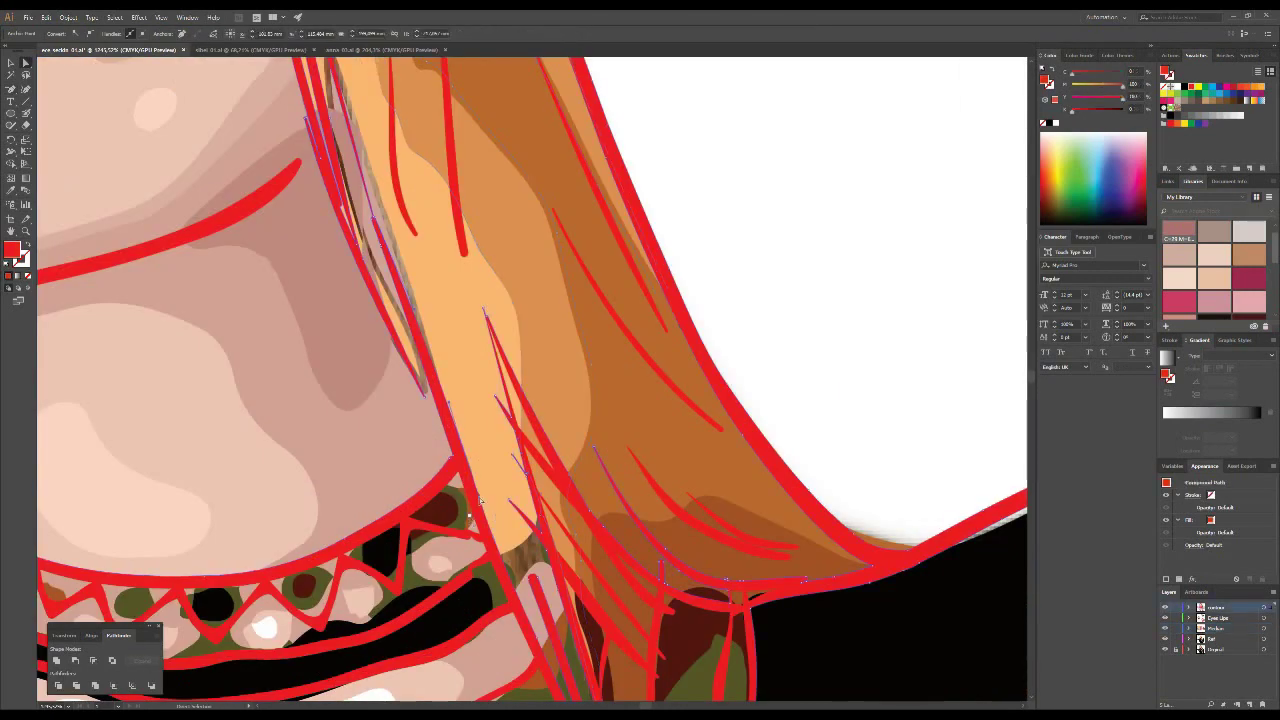
pyautogui.scroll(2, 365, 345)
pyautogui.click(420, 297)
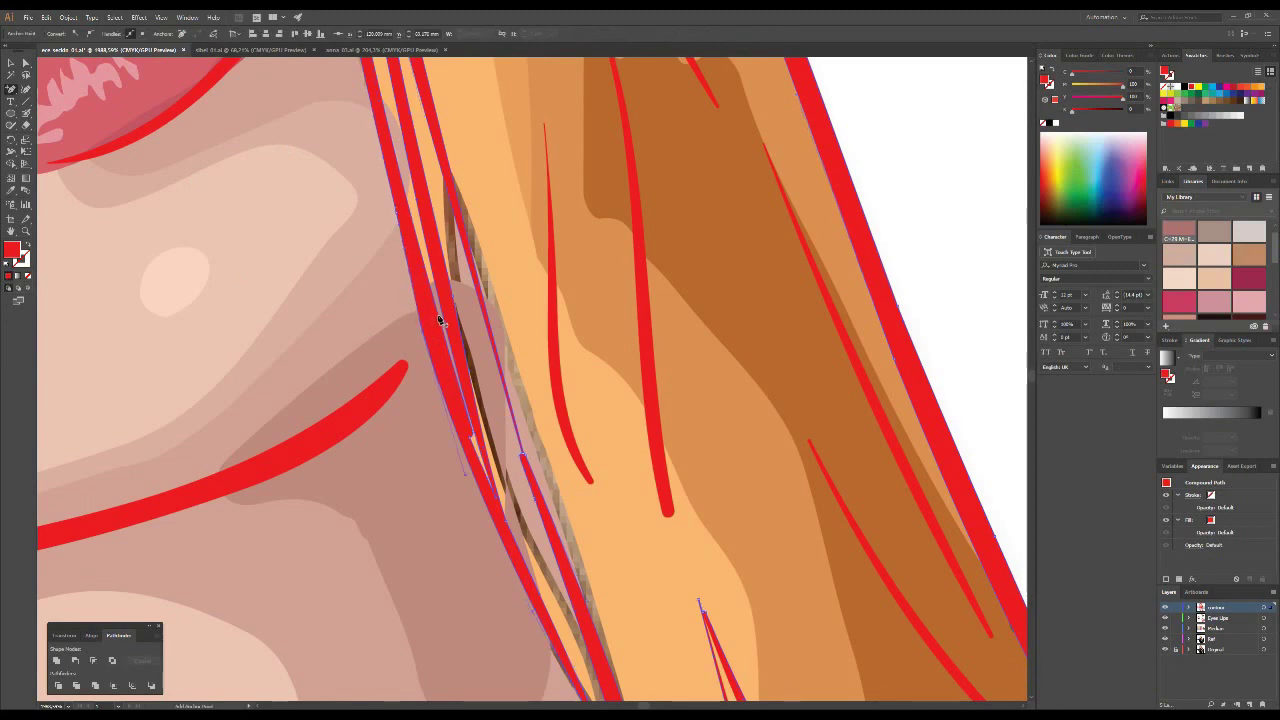
pyautogui.click(26, 63)
pyautogui.scroll(-2, 435, 435)
pyautogui.scroll(2, 435, 435)
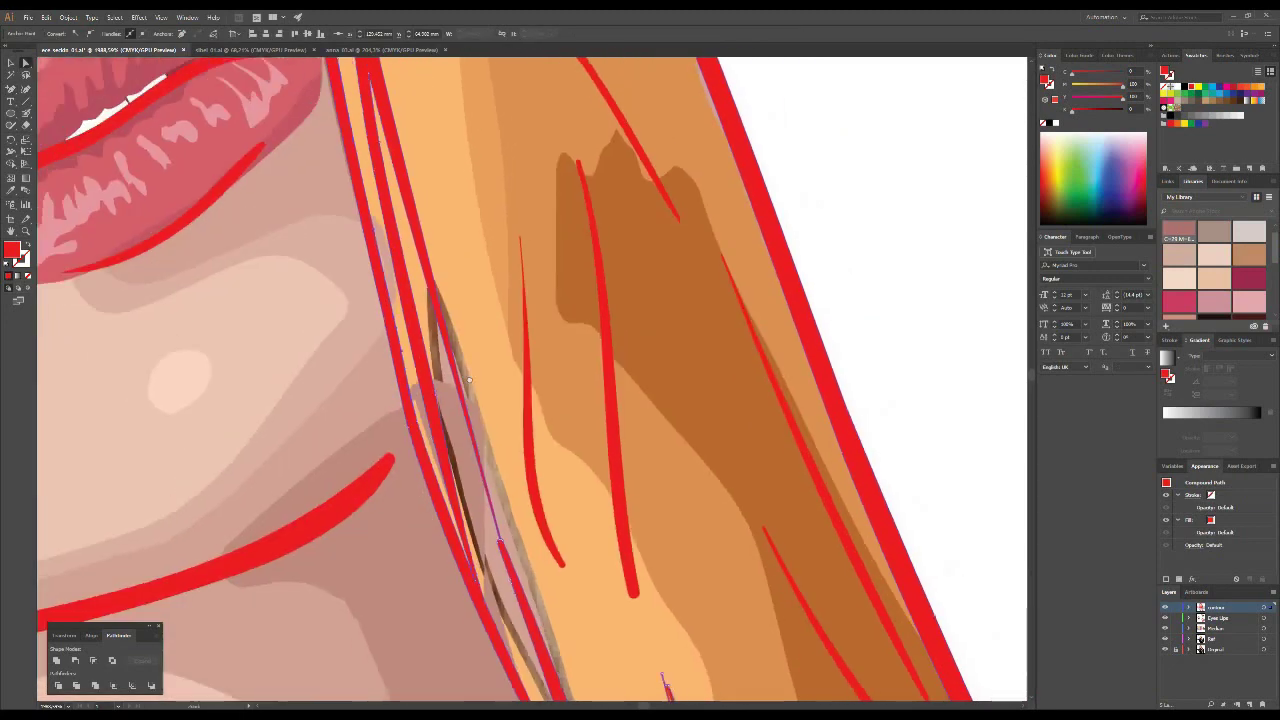
pyautogui.scroll(1, 430, 300)
pyautogui.scroll(-4, 430, 299)
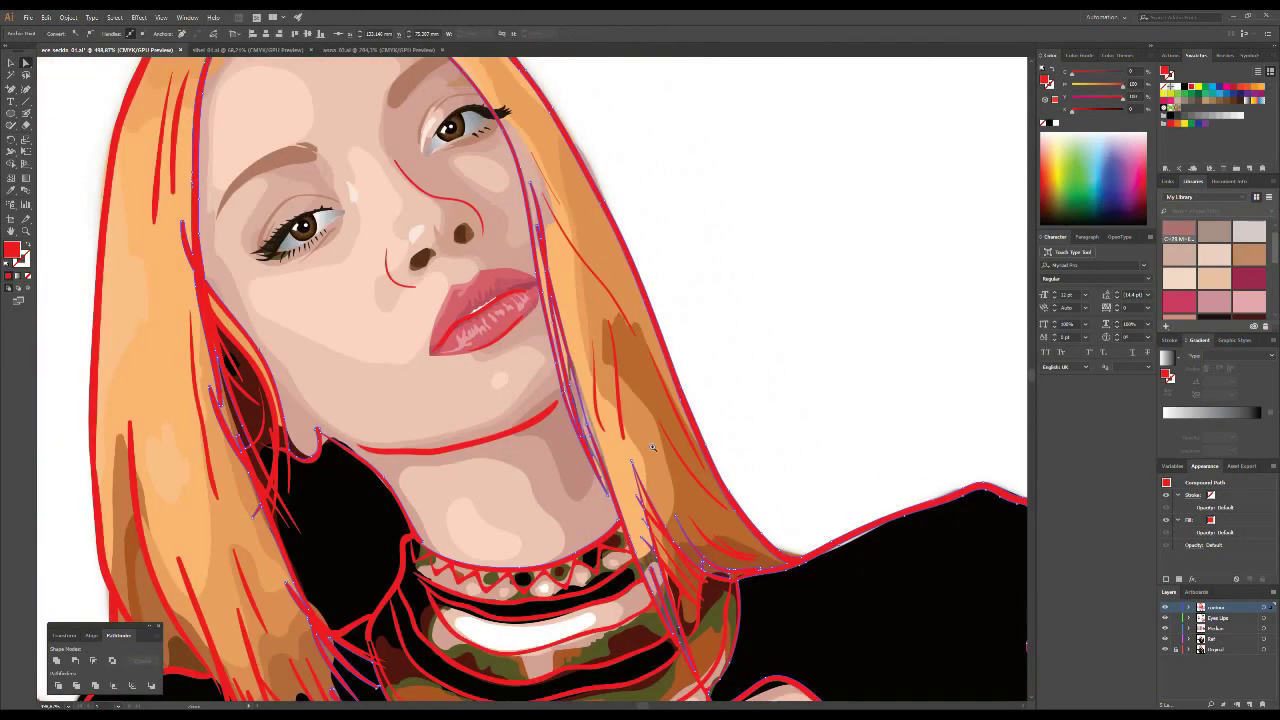
pyautogui.scroll(3, 520, 268)
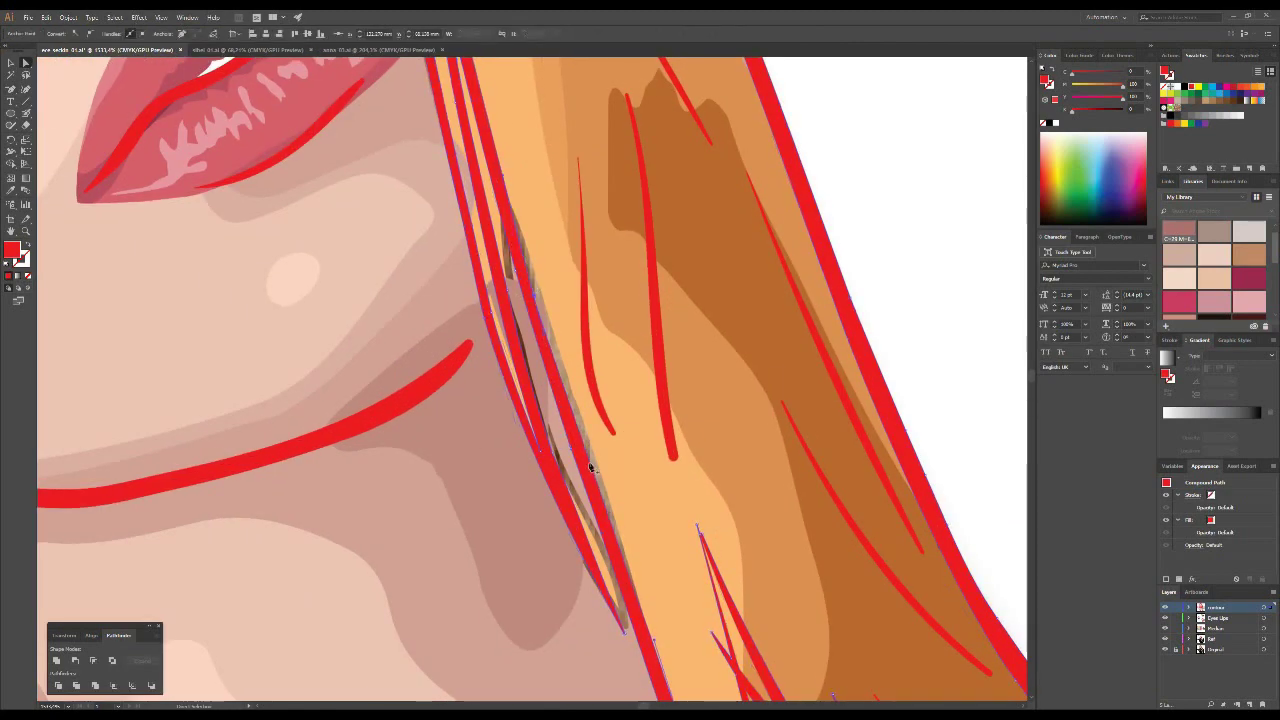
pyautogui.press('a')
pyautogui.click(558, 348)
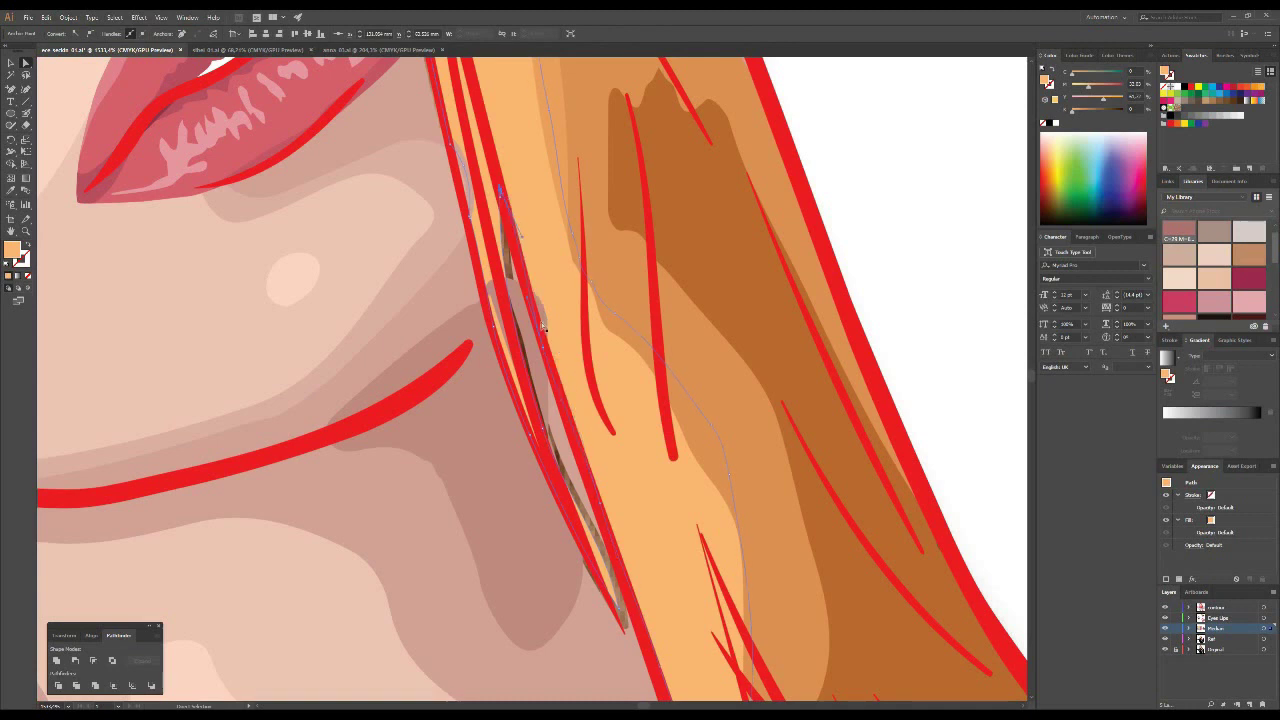
pyautogui.click(527, 338)
pyautogui.click(448, 143)
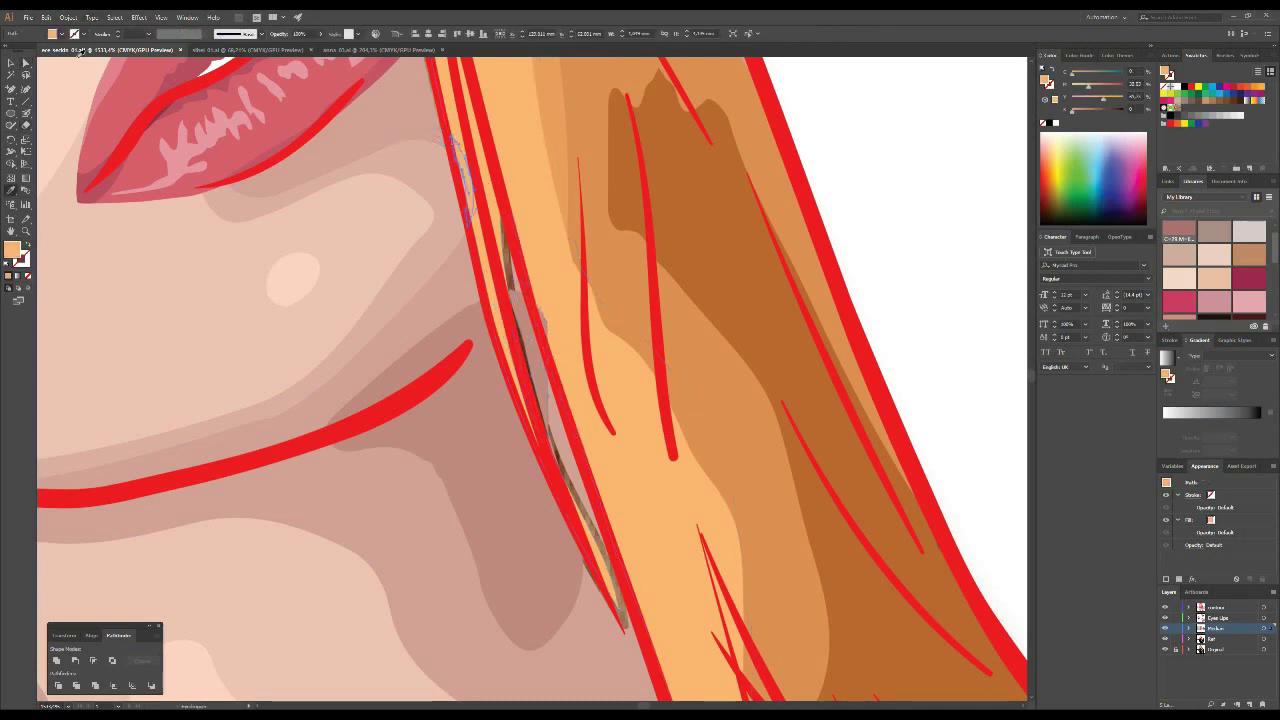
pyautogui.click(545, 430)
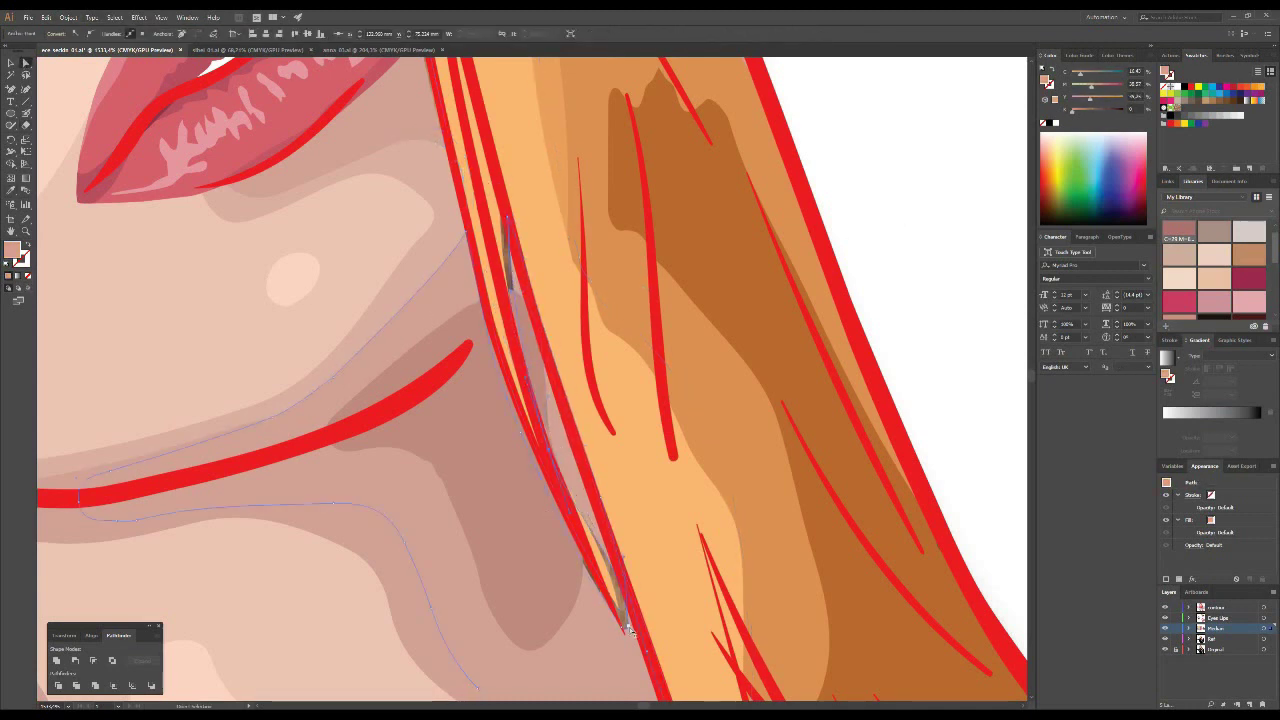
pyautogui.click(586, 572)
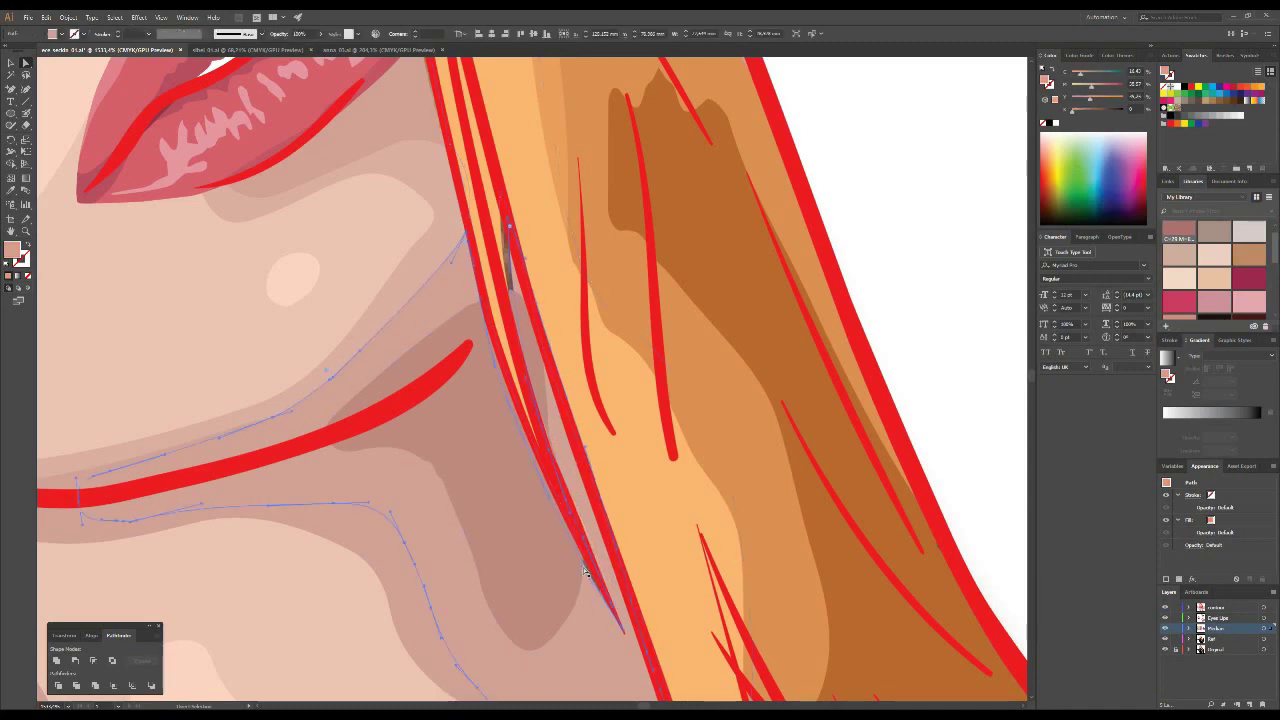
pyautogui.click(441, 482)
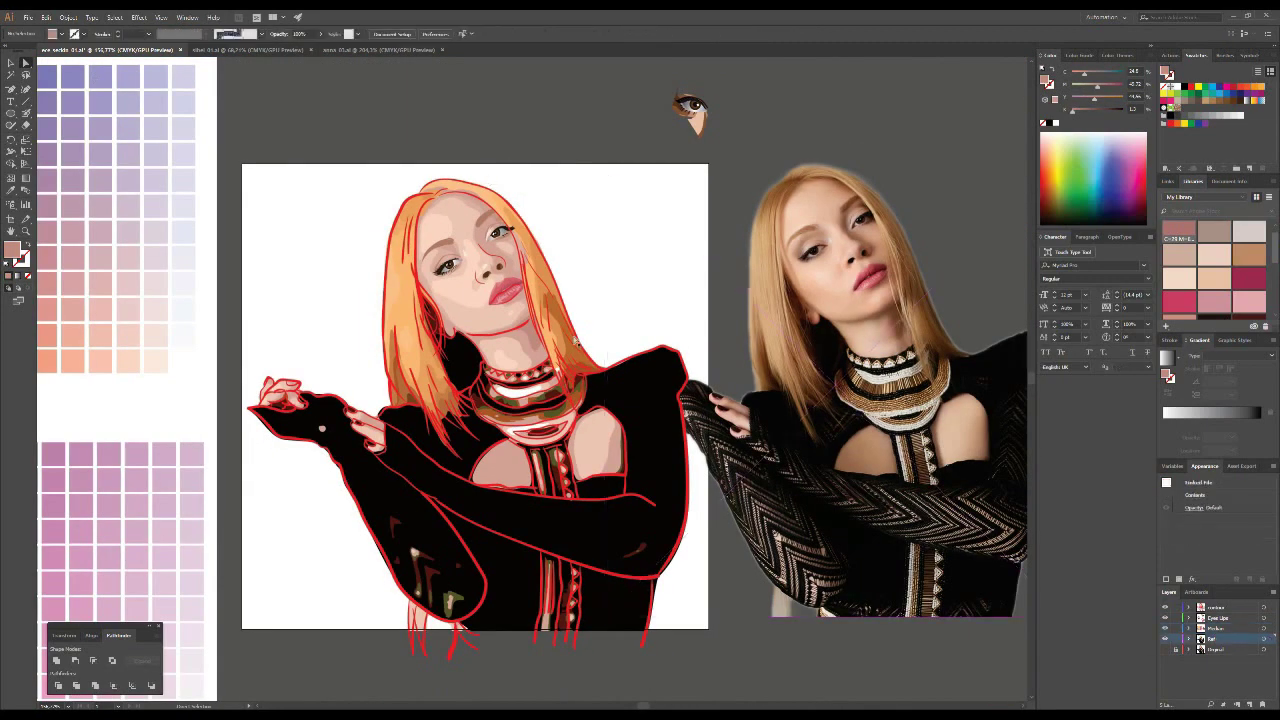
# - Select the skin and skin-shadow paths where the hair edge meets the face
pyautogui.scroll(3, 474, 203)
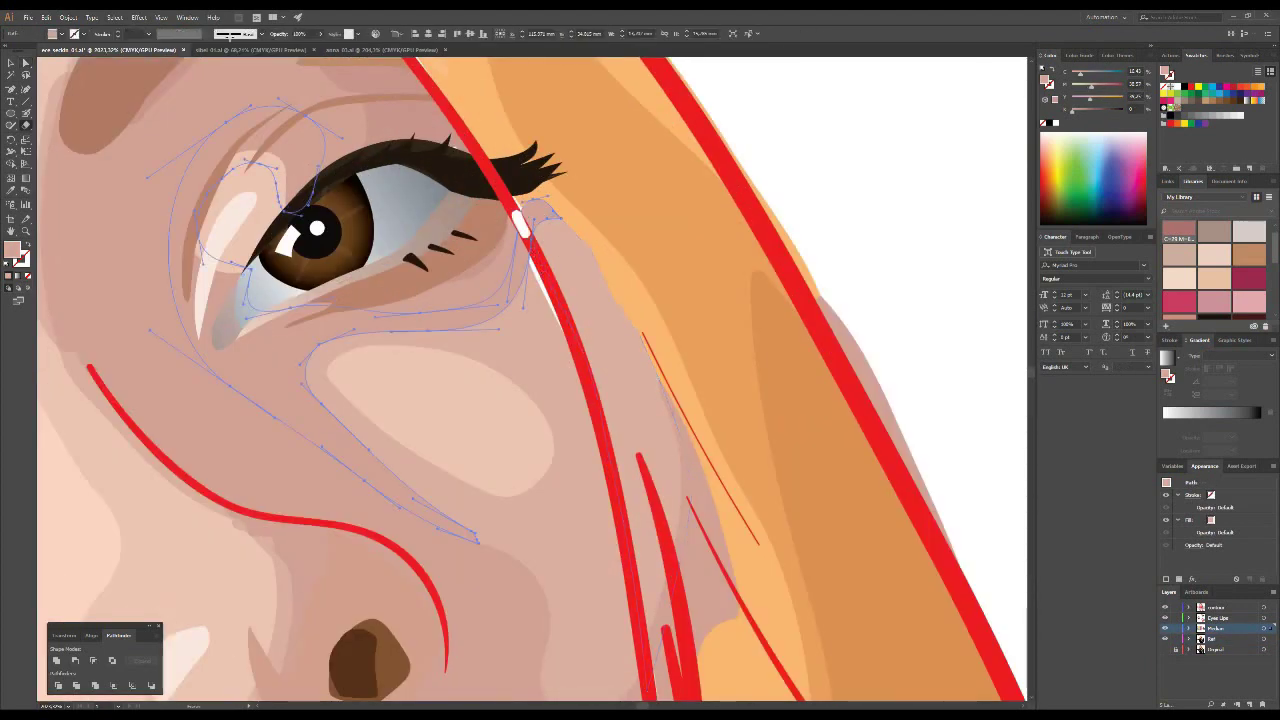
pyautogui.hotkey('ctrl', 'shift', 'a')
pyautogui.click(532, 230)
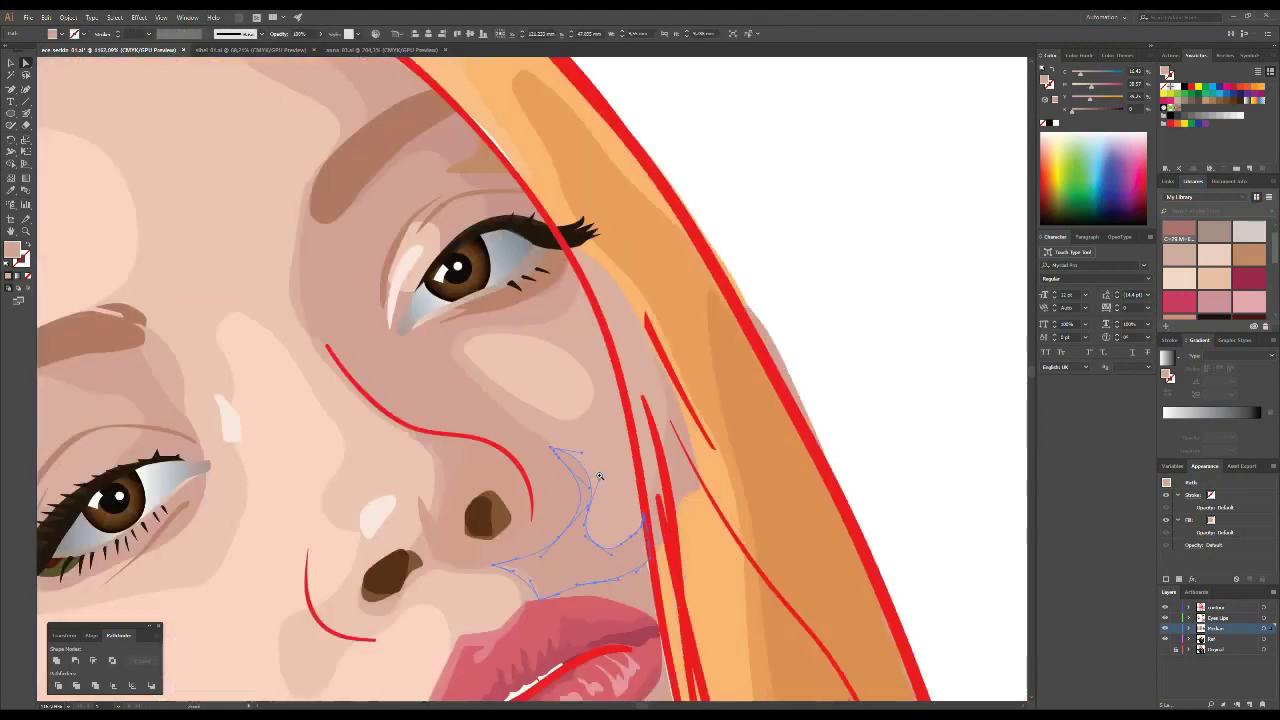
pyautogui.scroll(2, 600, 477)
pyautogui.click(736, 645)
pyautogui.click(731, 538)
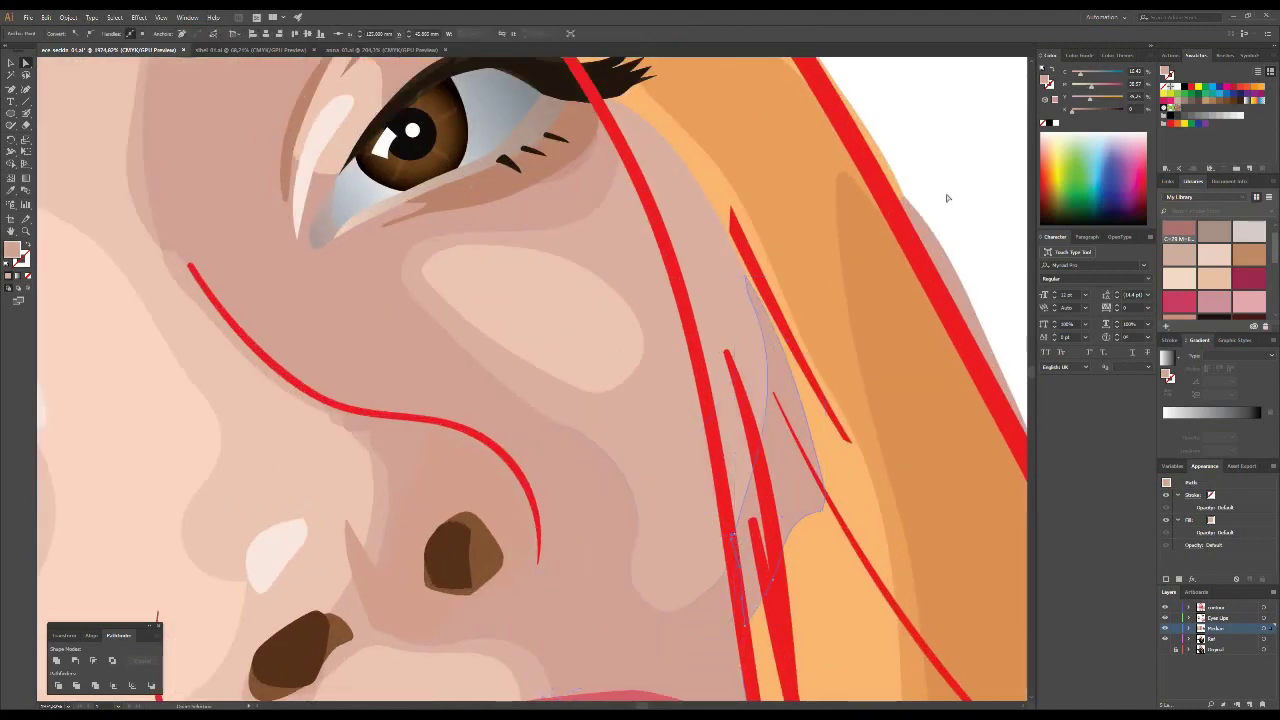
pyautogui.scroll(-5, 947, 197)
pyautogui.scroll(5, 440, 250)
# - Select the orange hair path beside the lips and the red outline path at the neck
pyautogui.click(688, 512)
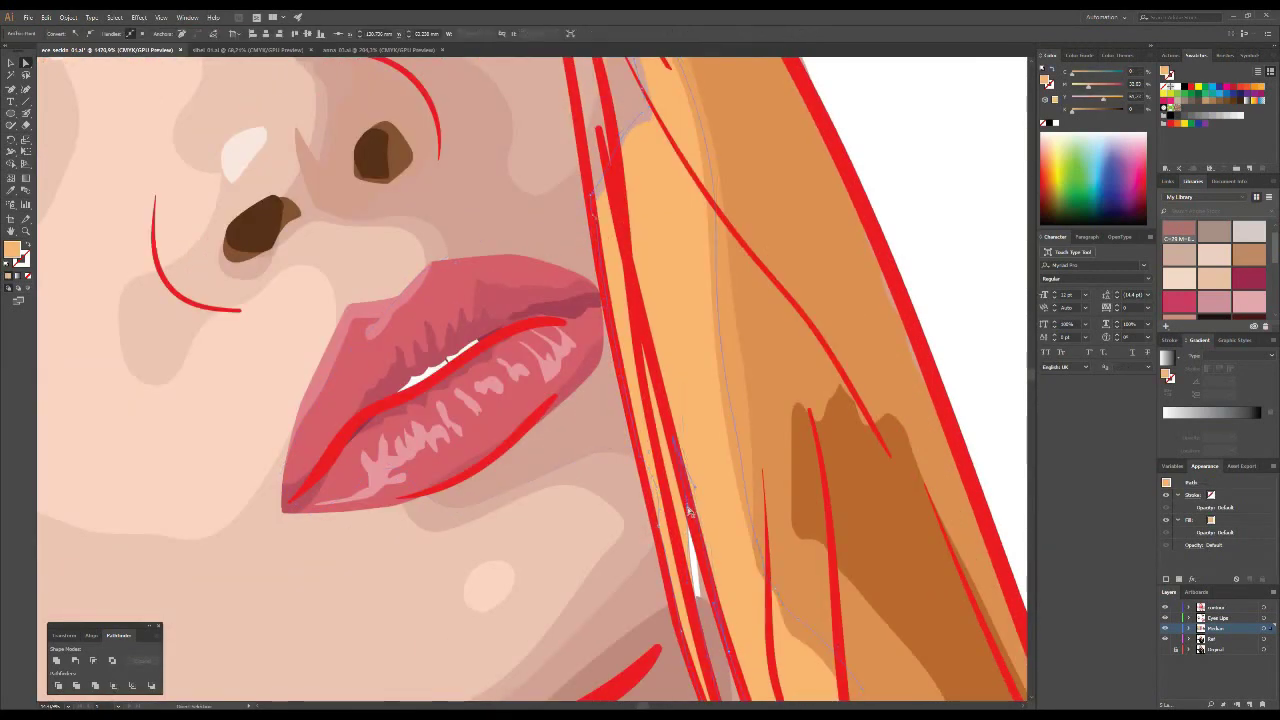
pyautogui.scroll(-5, 715, 592)
pyautogui.scroll(3, 681, 452)
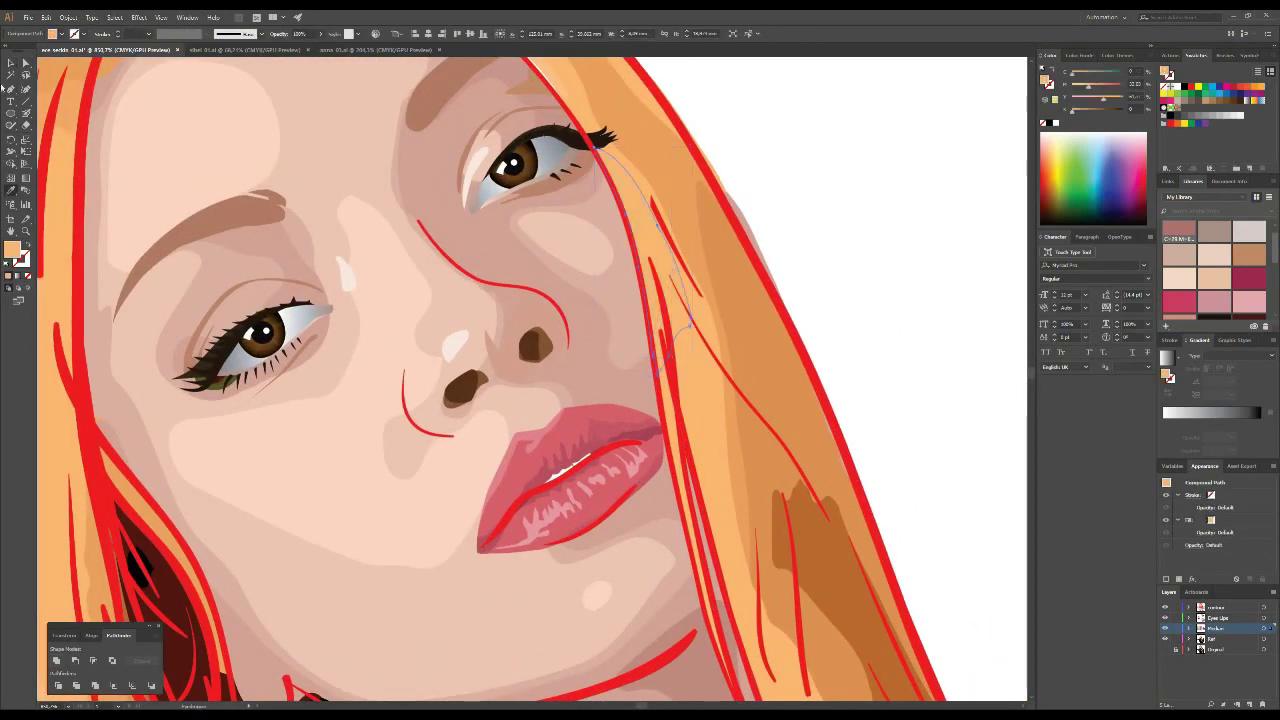
pyautogui.scroll(-5, 771, 520)
pyautogui.scroll(8, 729, 450)
pyautogui.click(729, 450)
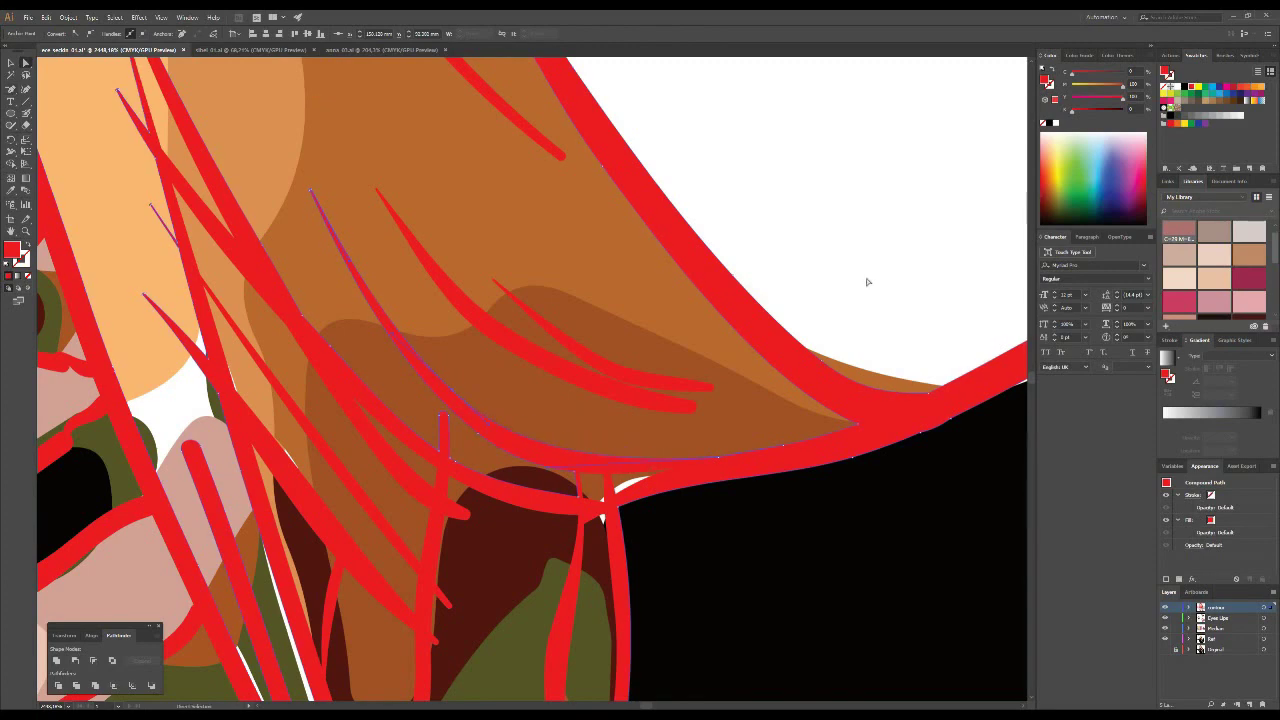
pyautogui.scroll(-3, 434, 420)
pyautogui.scroll(4, 434, 420)
# - Drag an anchor so the black clothing shape's rounded end becomes a sharp point
pyautogui.click(500, 437)
pyautogui.scroll(-1, 500, 437)
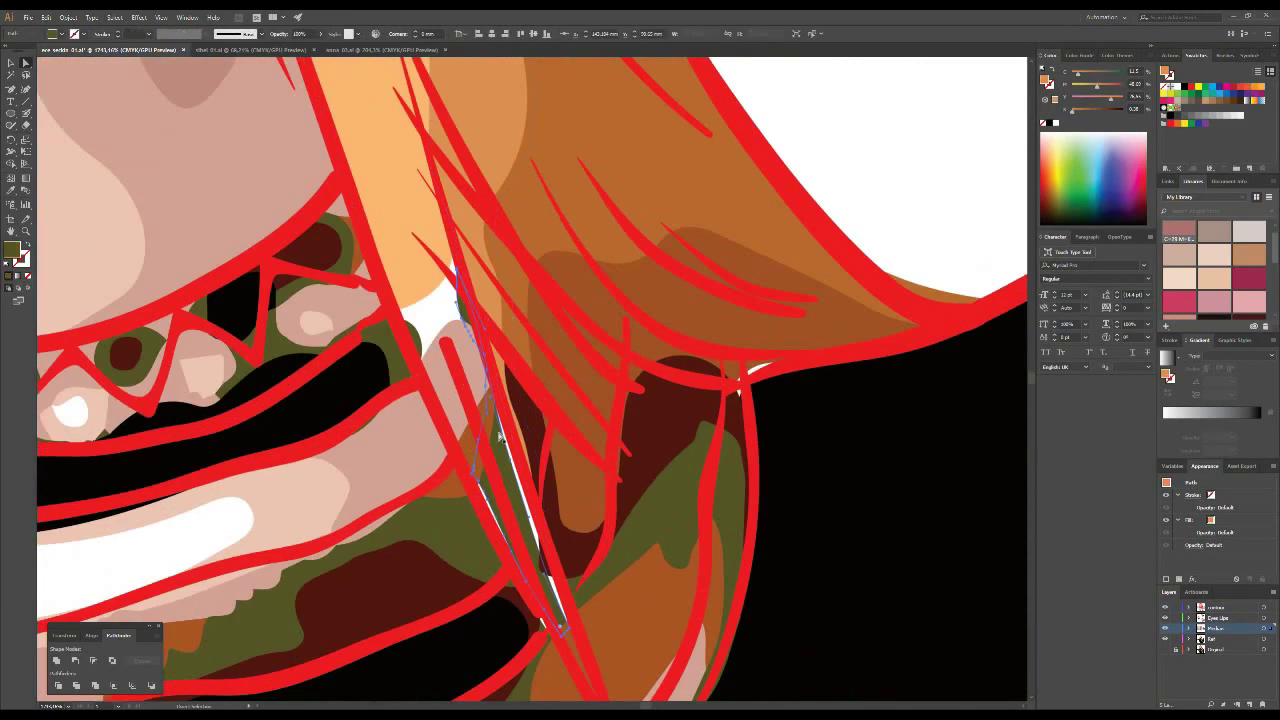
pyautogui.click(568, 629)
pyautogui.scroll(2, 466, 579)
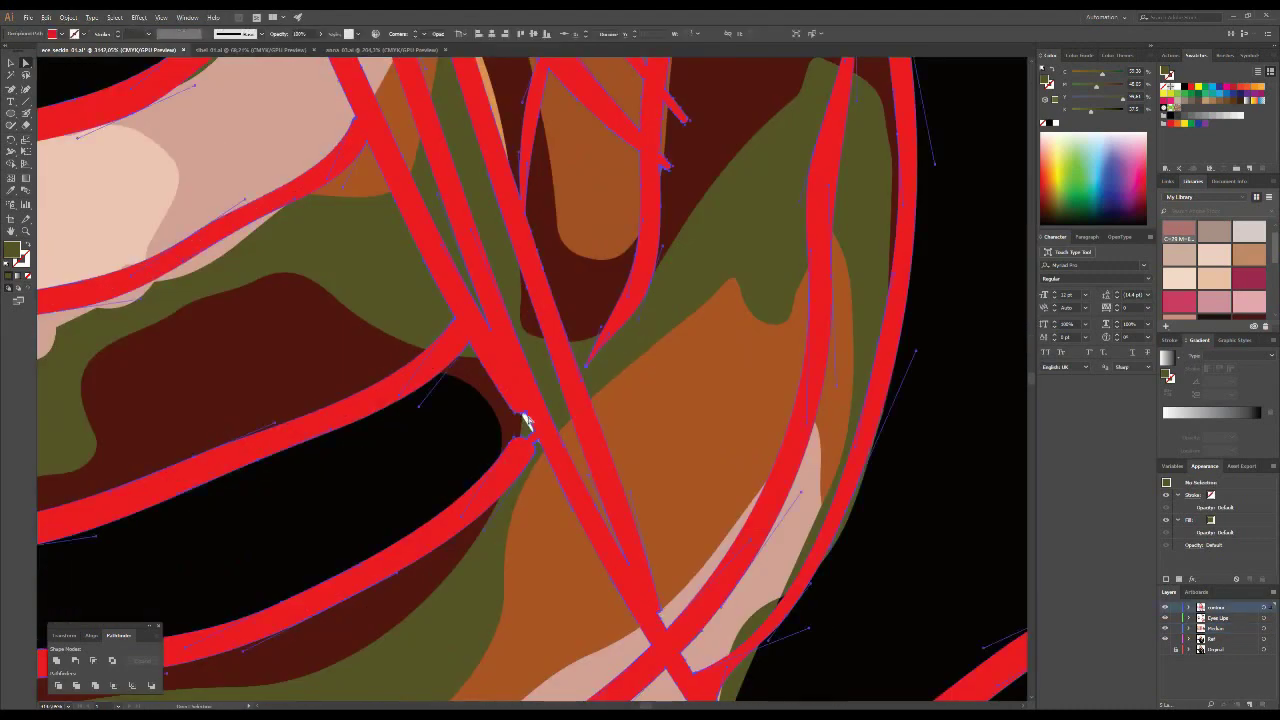
pyautogui.click(505, 449)
pyautogui.moveTo(503, 403); pyautogui.dragTo(386, 562)
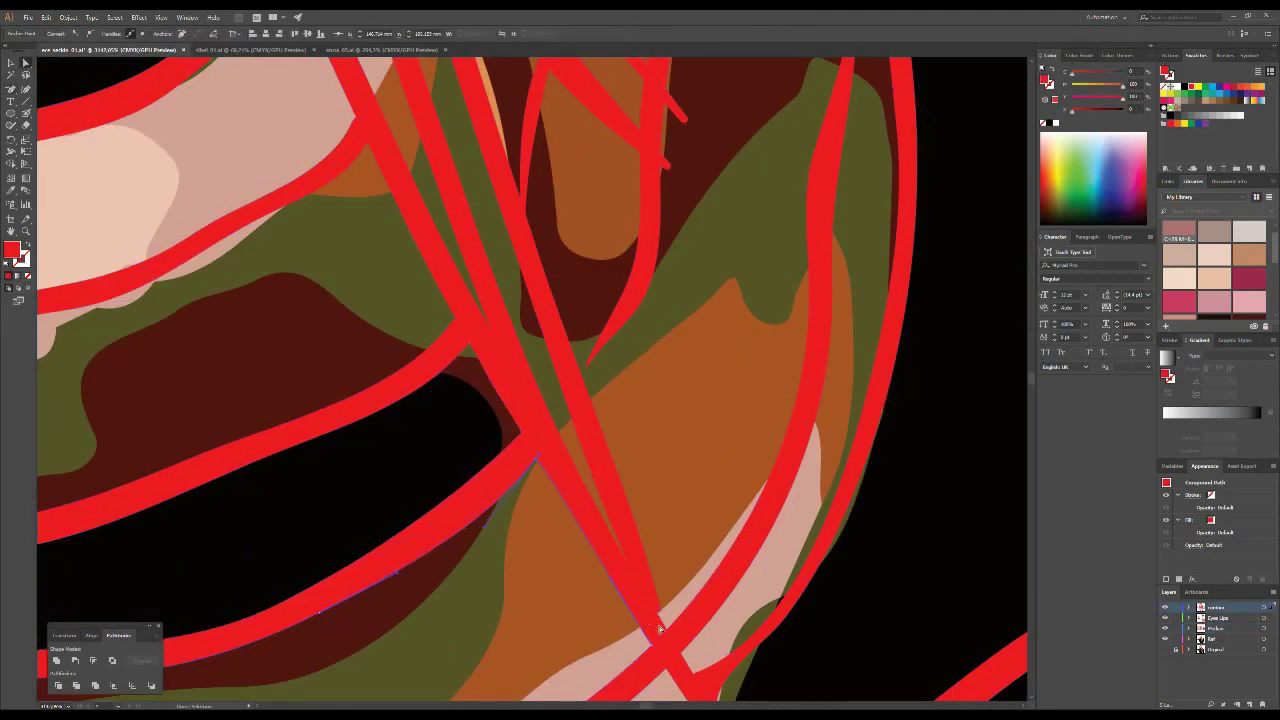
pyautogui.scroll(-5, 659, 628)
# - Inspect the red hairline strand and the orange highlight shape in the upper hair
pyautogui.scroll(3, 464, 174)
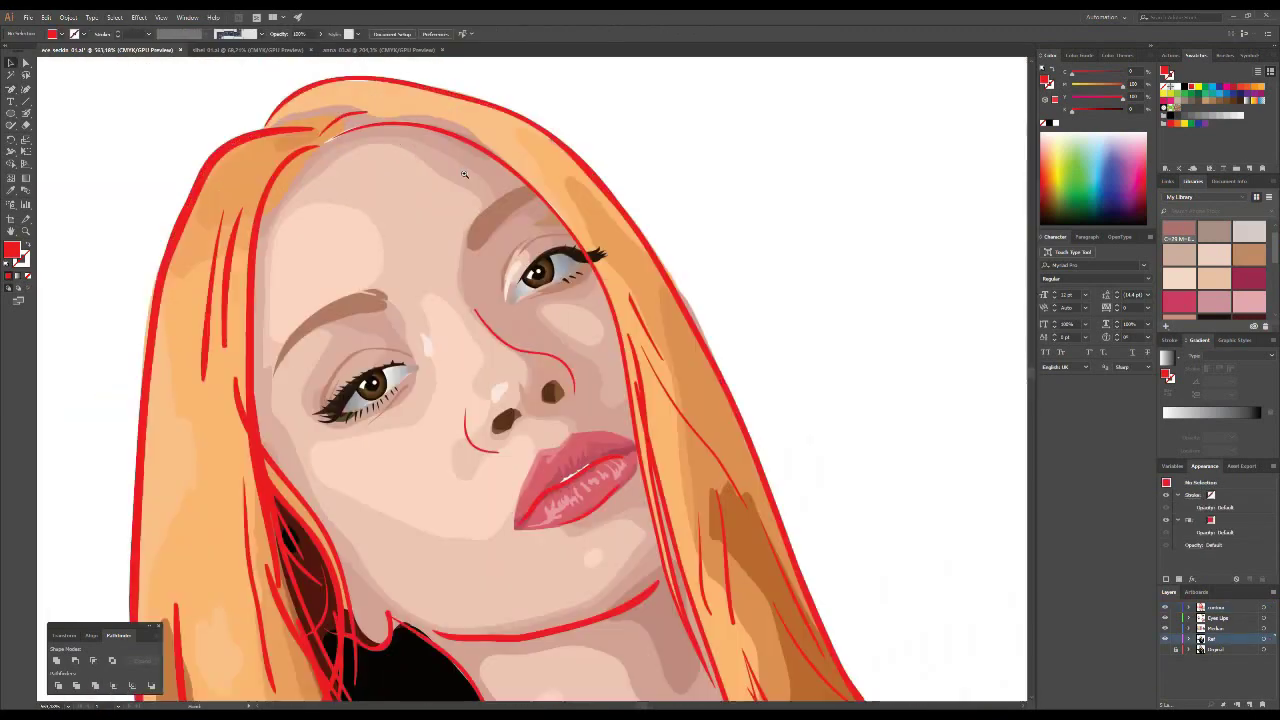
pyautogui.scroll(3, 464, 174)
pyautogui.scroll(2, 423, 214)
pyautogui.click(537, 277)
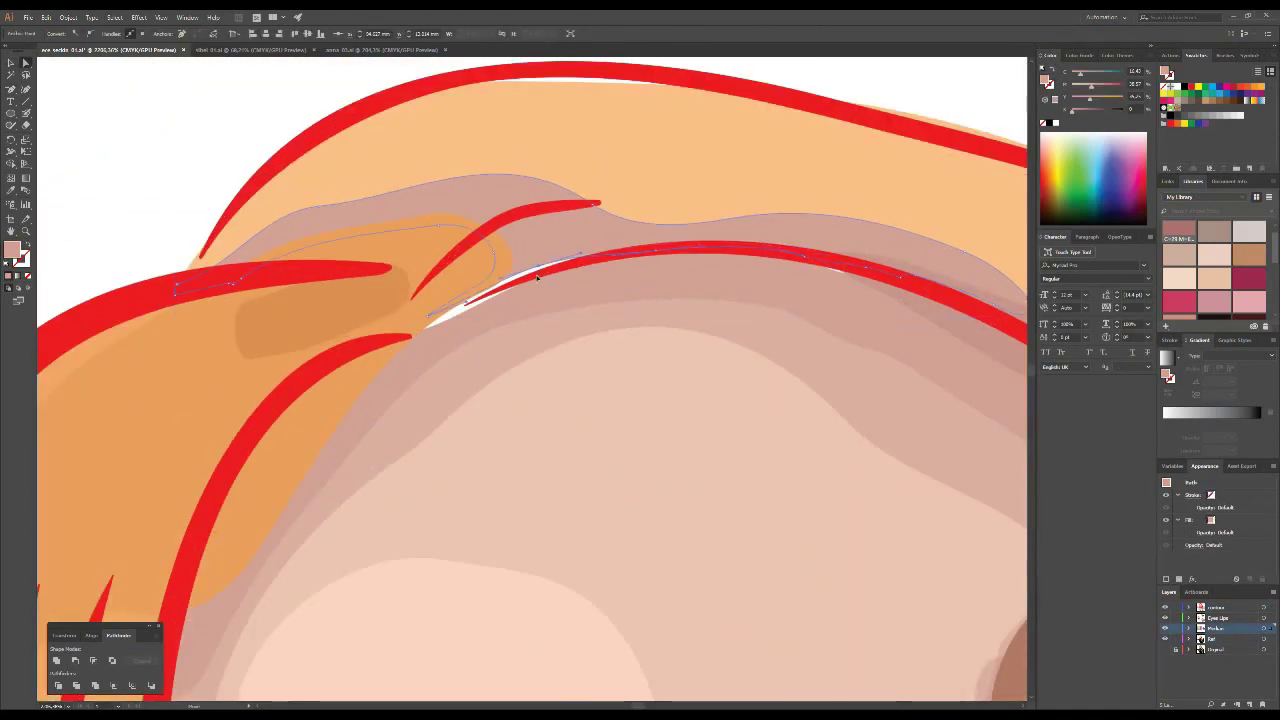
pyautogui.scroll(3, 440, 305)
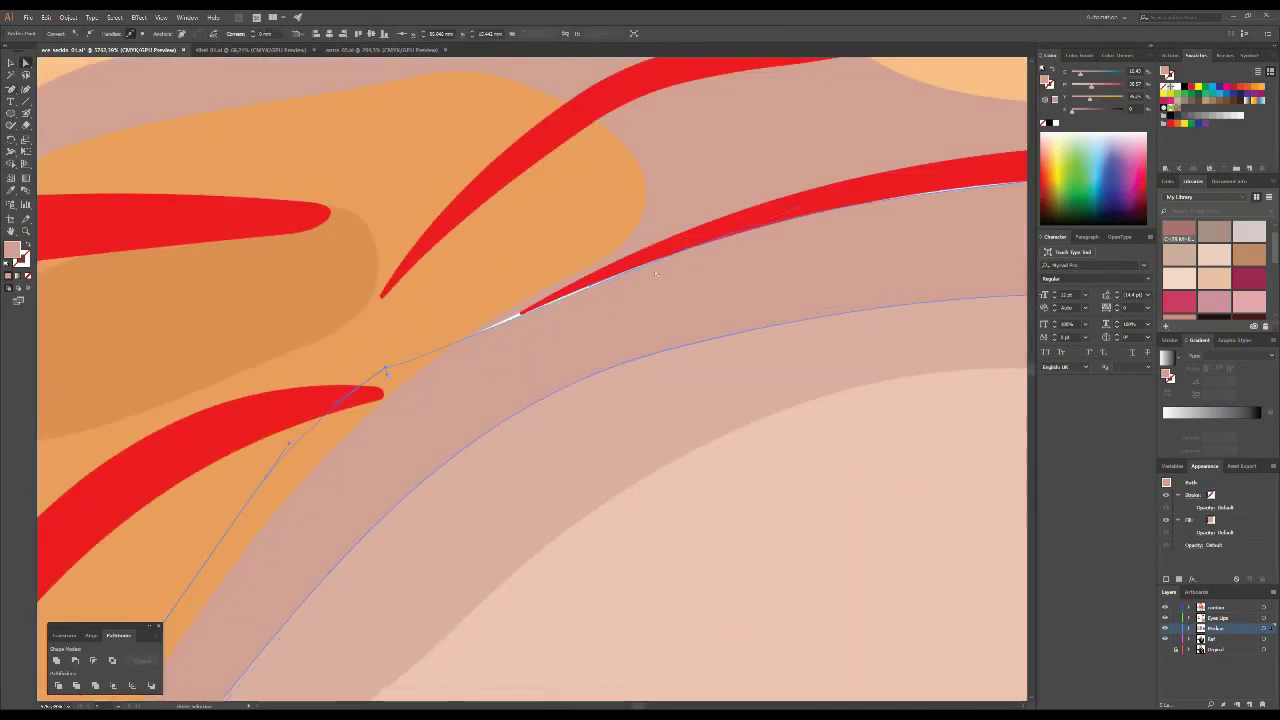
pyautogui.scroll(-2, 530, 332)
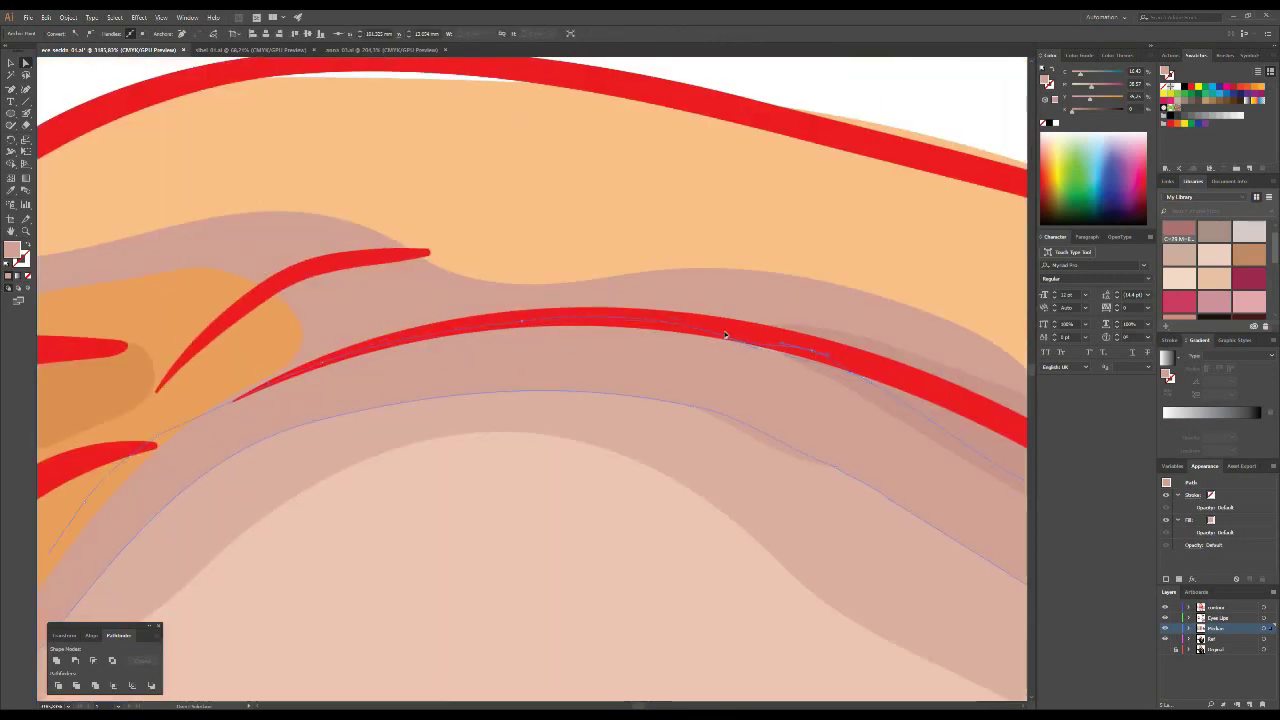
pyautogui.scroll(-5, 388, 332)
pyautogui.scroll(5, 790, 393)
pyautogui.click(757, 400)
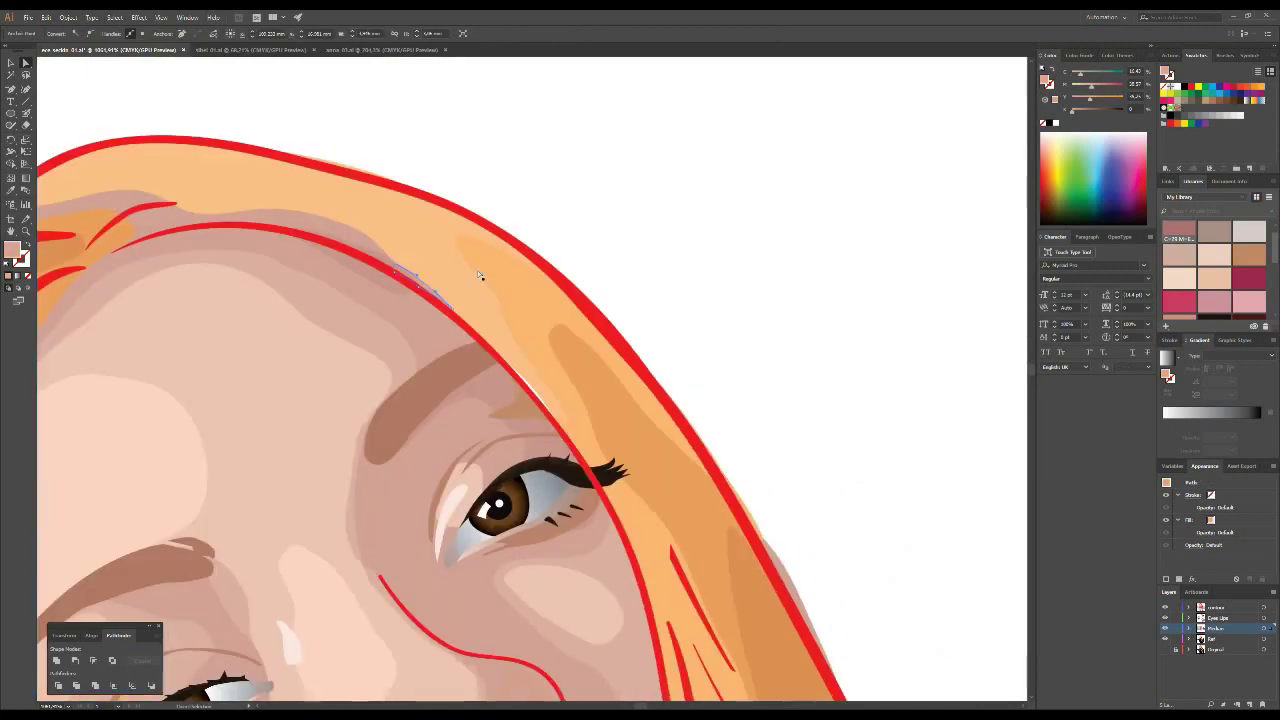
pyautogui.scroll(-3, 590, 371)
pyautogui.scroll(2, 590, 371)
pyautogui.scroll(-3, 590, 371)
pyautogui.scroll(-3, 590, 371)
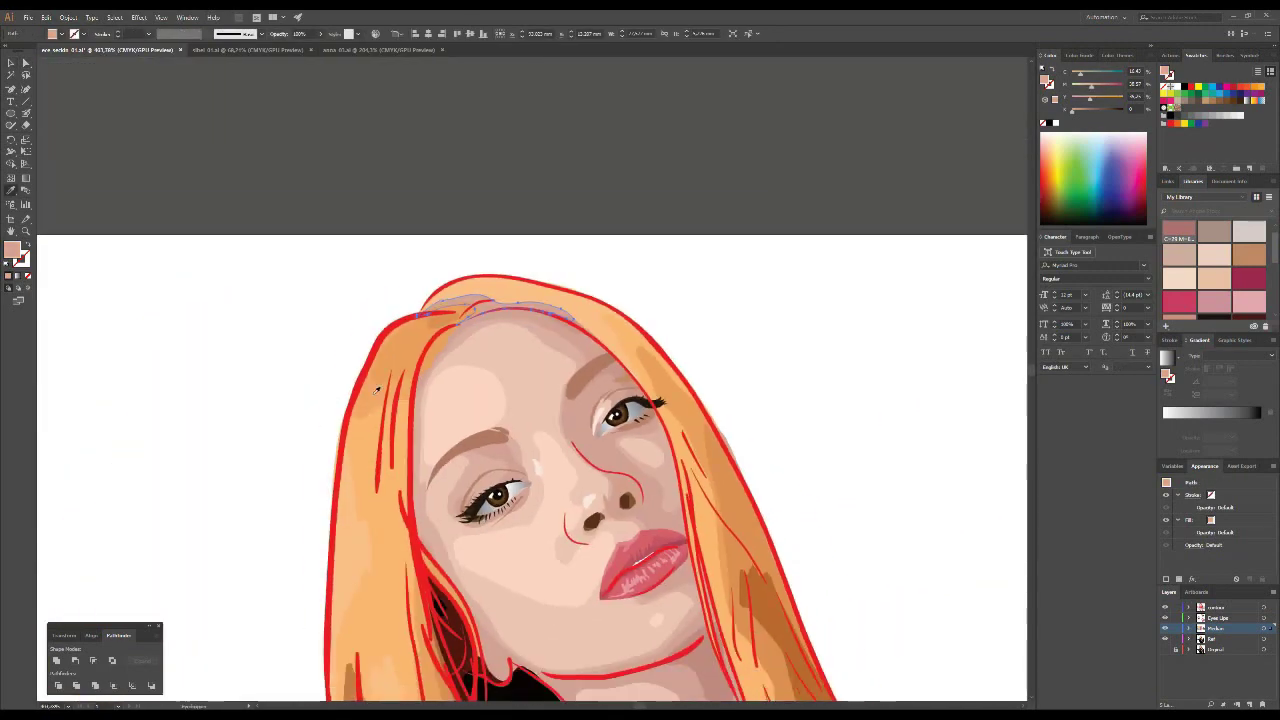
pyautogui.scroll(1, 672, 470)
pyautogui.scroll(3, 672, 470)
# - Drag the brown hair lock's edge up to cover the white sliver beside the lips
pyautogui.click(619, 472)
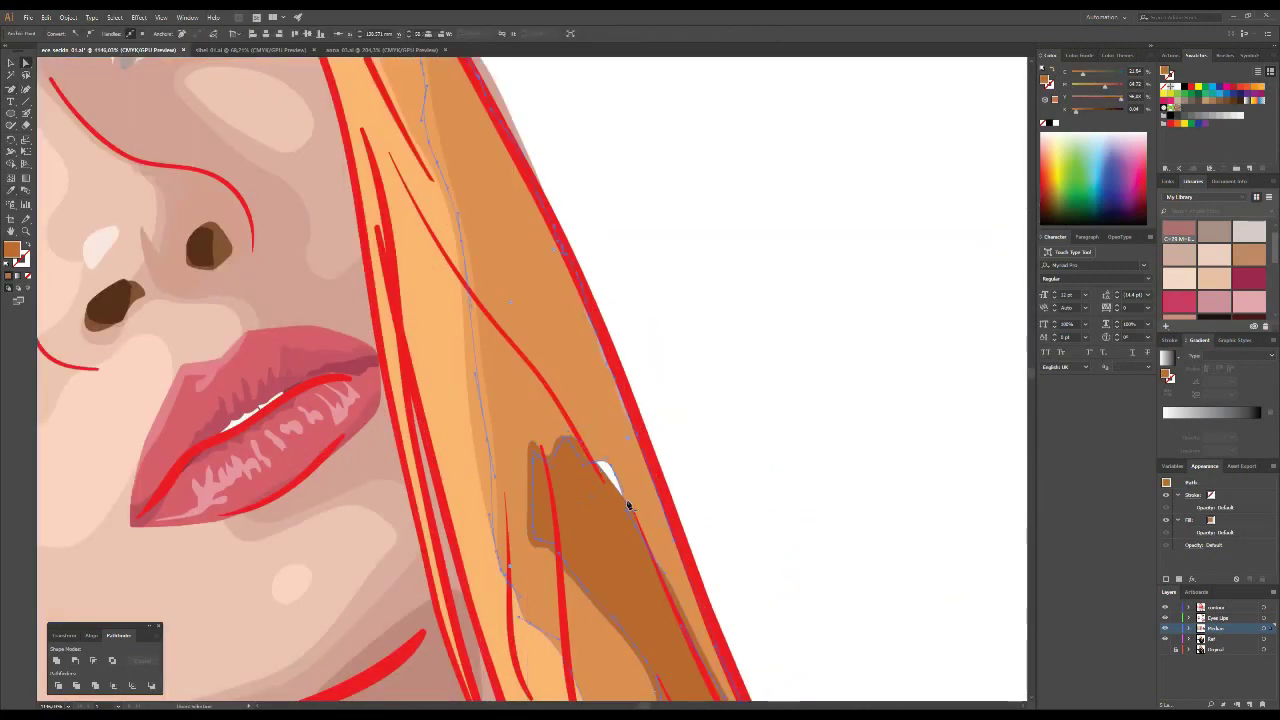
pyautogui.moveTo(628, 505); pyautogui.dragTo(612, 482)
pyautogui.scroll(-3, 595, 442)
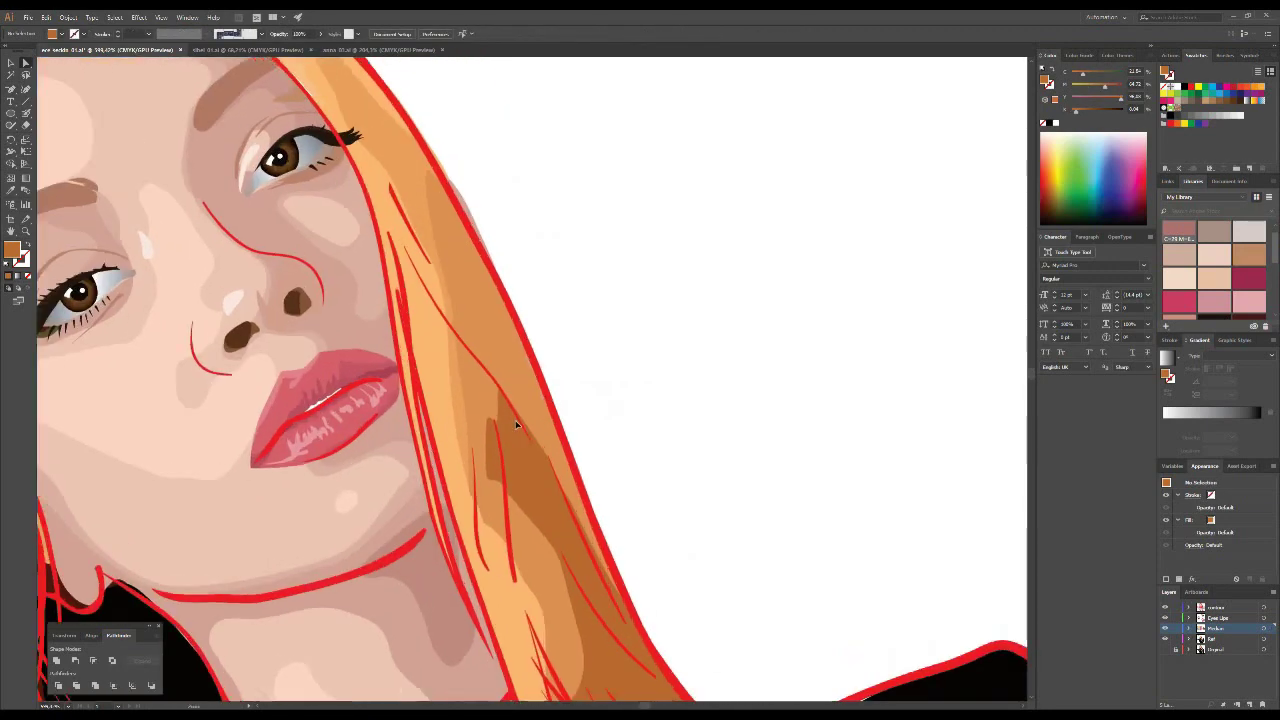
pyautogui.scroll(3, 498, 380)
pyautogui.scroll(-2, 509, 384)
pyautogui.scroll(5, 490, 535)
pyautogui.click(490, 535)
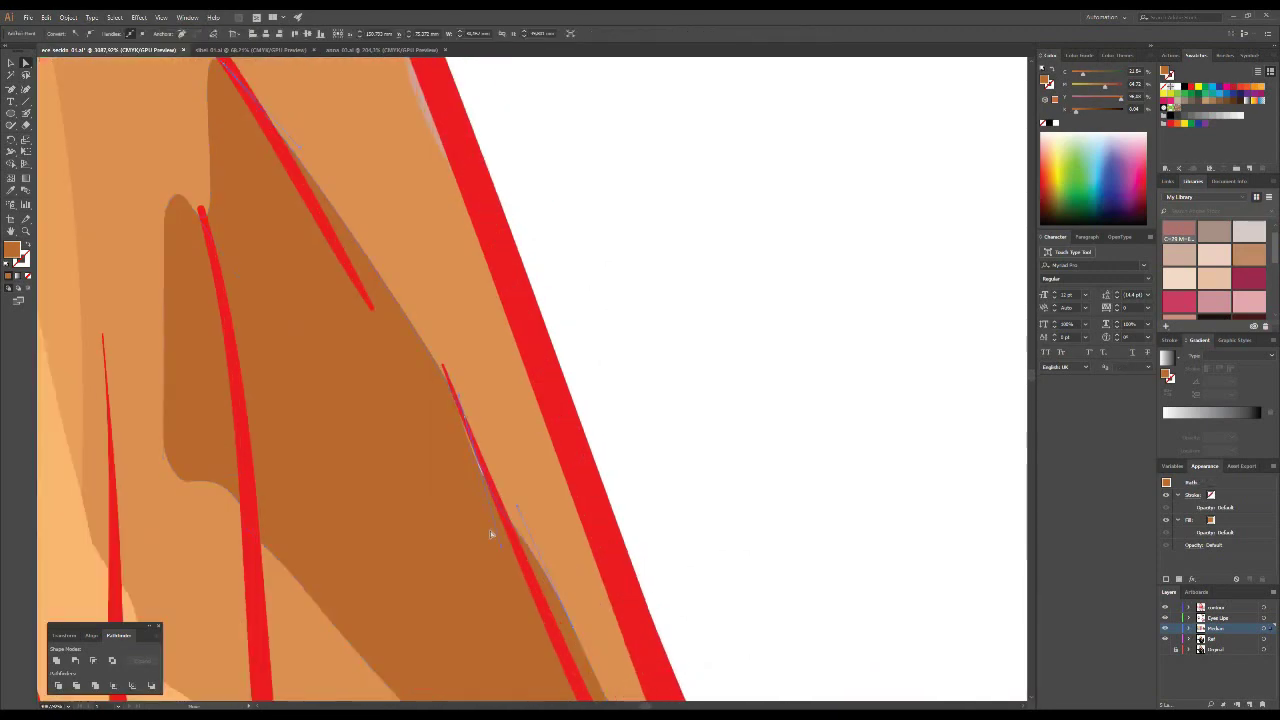
pyautogui.scroll(-2, 404, 177)
pyautogui.hotkey('ctrl', 'shift', 'a')
# - Check an anchor on the hair shape's upper edge, then clear the selection
pyautogui.click(412, 175)
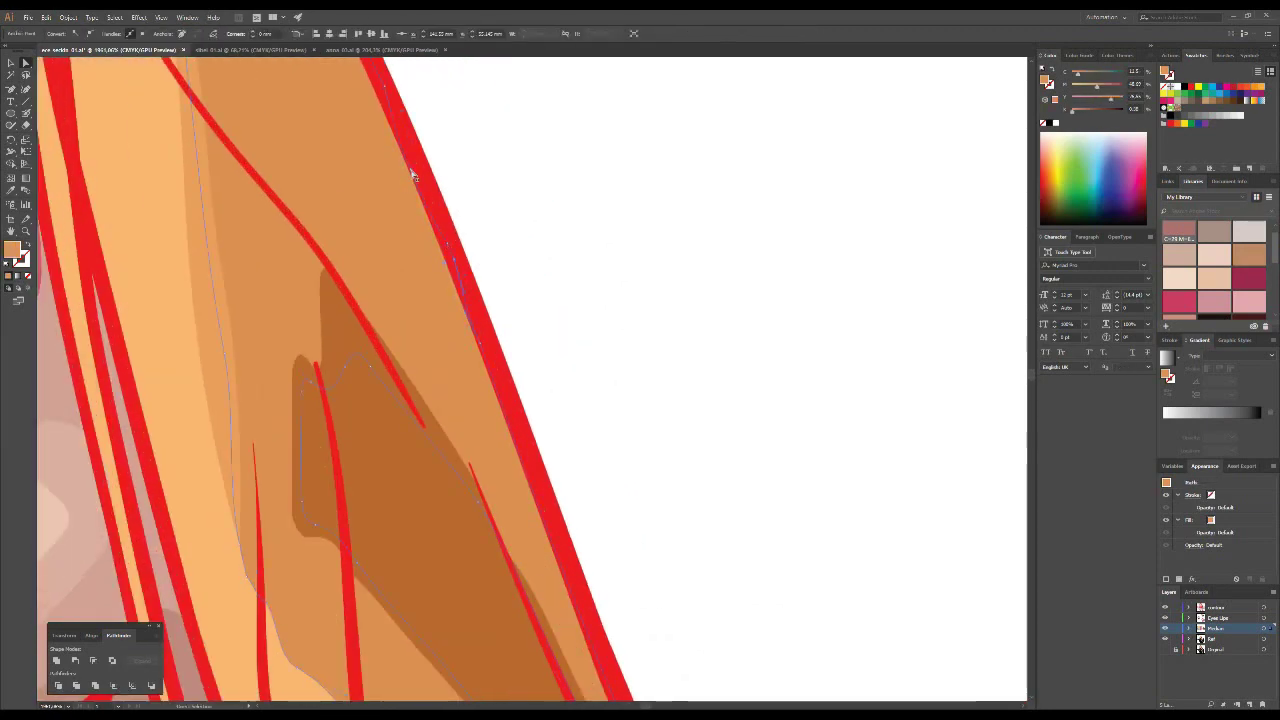
pyautogui.scroll(-3, 291, 319)
pyautogui.scroll(4, 577, 483)
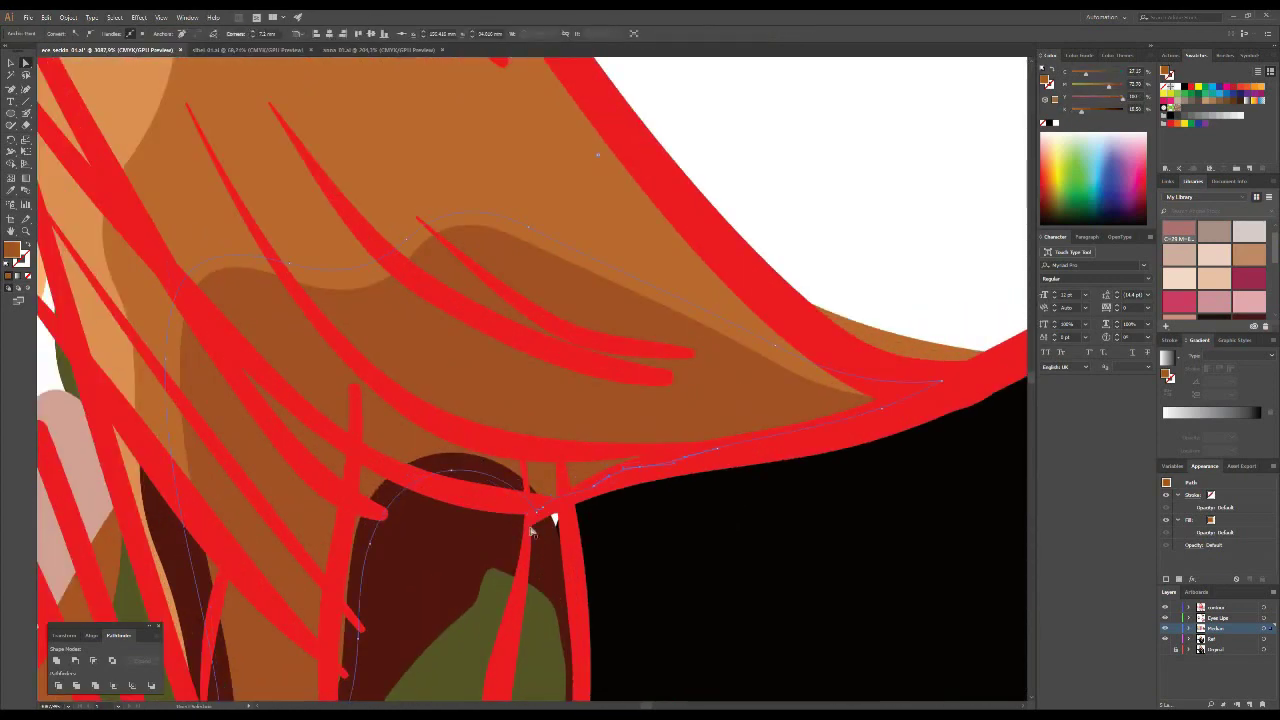
pyautogui.scroll(2, 531, 531)
pyautogui.scroll(-4, 520, 294)
pyautogui.scroll(1, 520, 294)
pyautogui.click(647, 251)
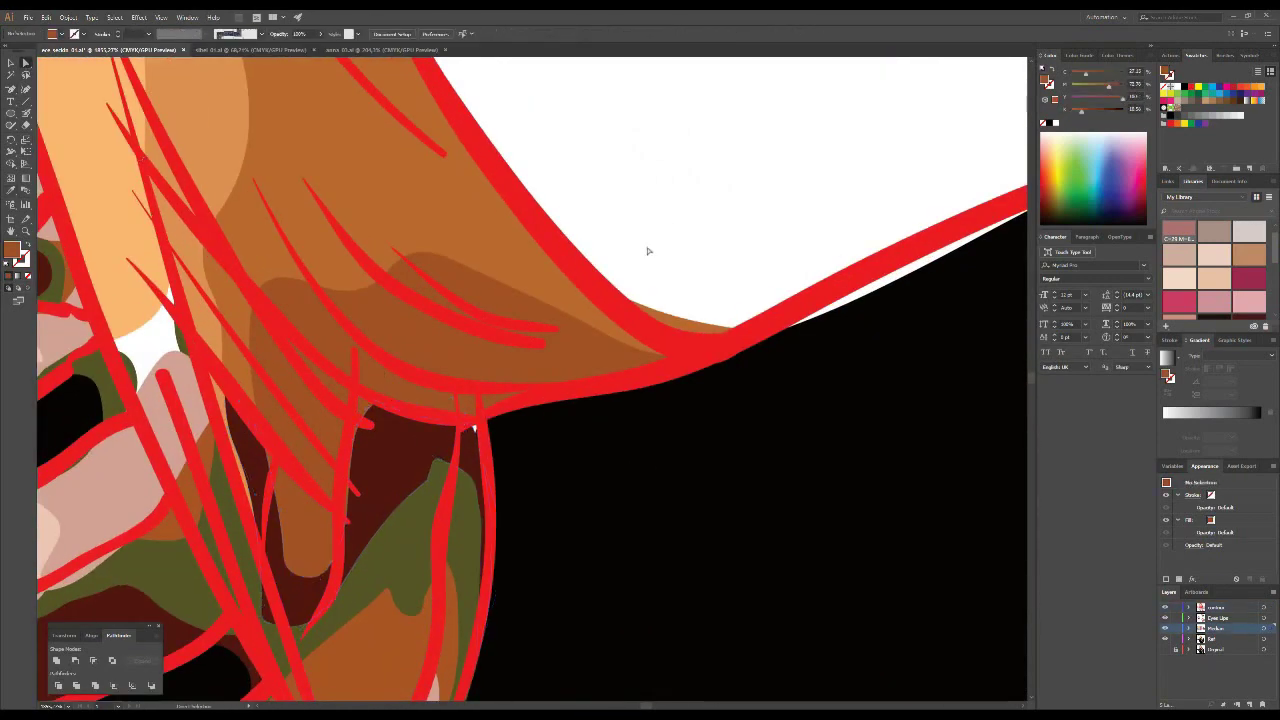
pyautogui.scroll(2, 485, 442)
# - Check the neck path and orange hair path points for gaps, then deselect
pyautogui.click(483, 443)
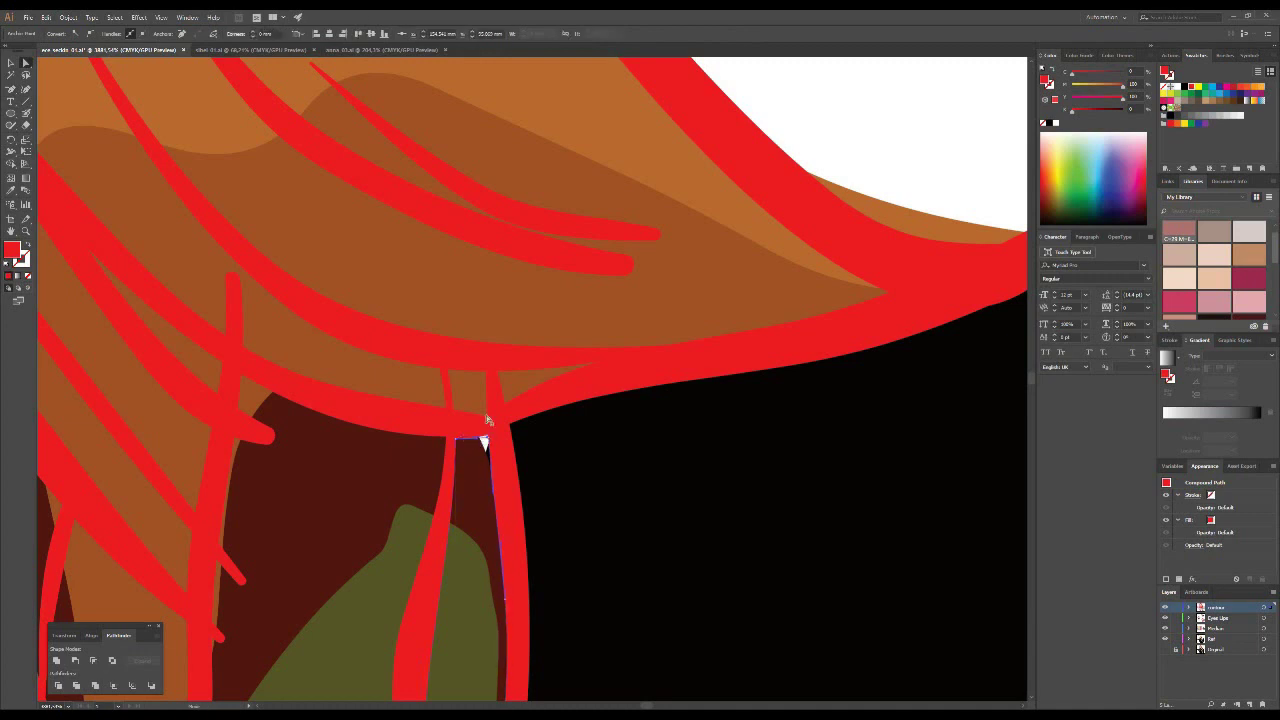
pyautogui.scroll(2, 487, 412)
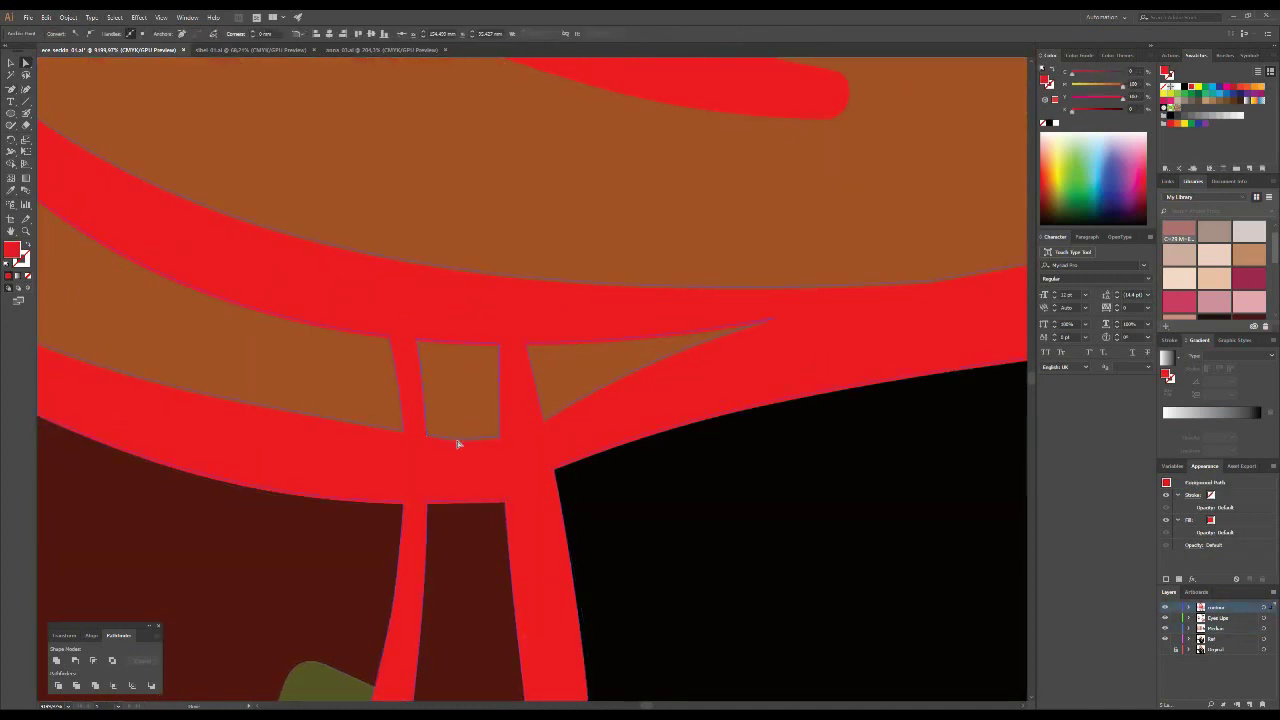
pyautogui.scroll(-5, 594, 423)
pyautogui.scroll(-1, 560, 405)
pyautogui.click(545, 398)
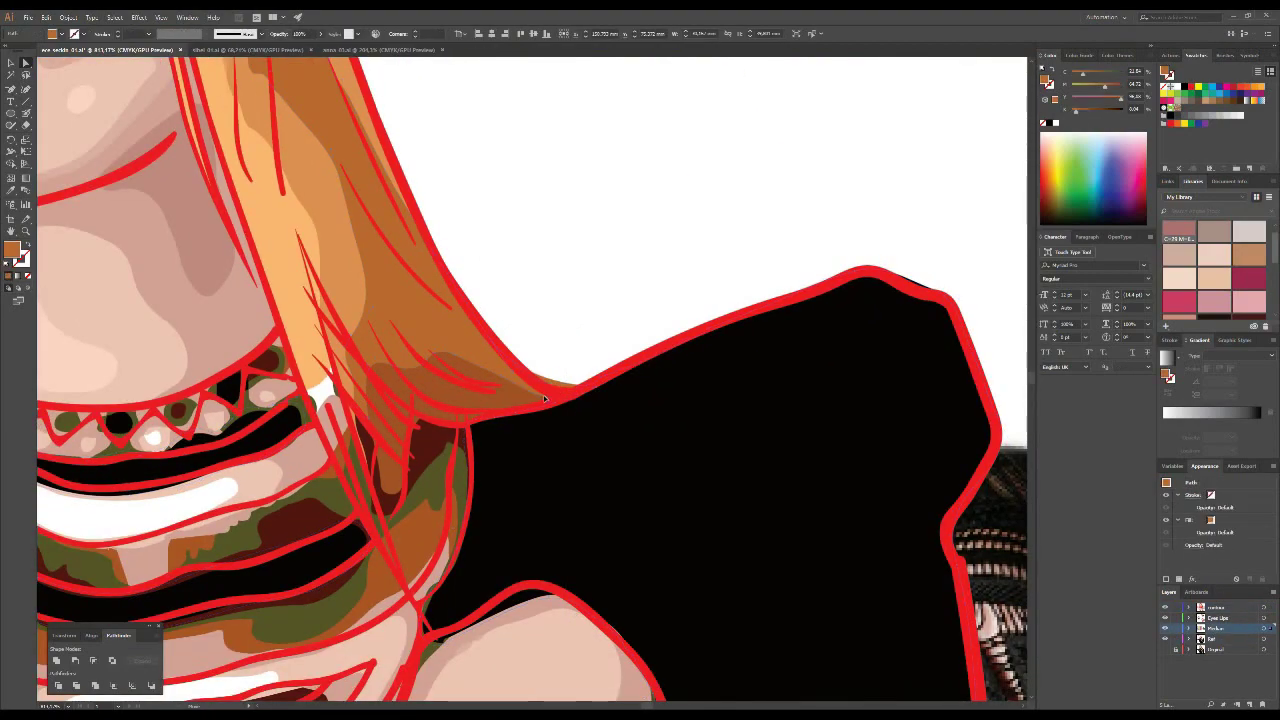
pyautogui.hotkey('ctrl', 'shift', 'a')
pyautogui.scroll(3, 591, 309)
pyautogui.scroll(5, 580, 350)
pyautogui.scroll(3, 569, 395)
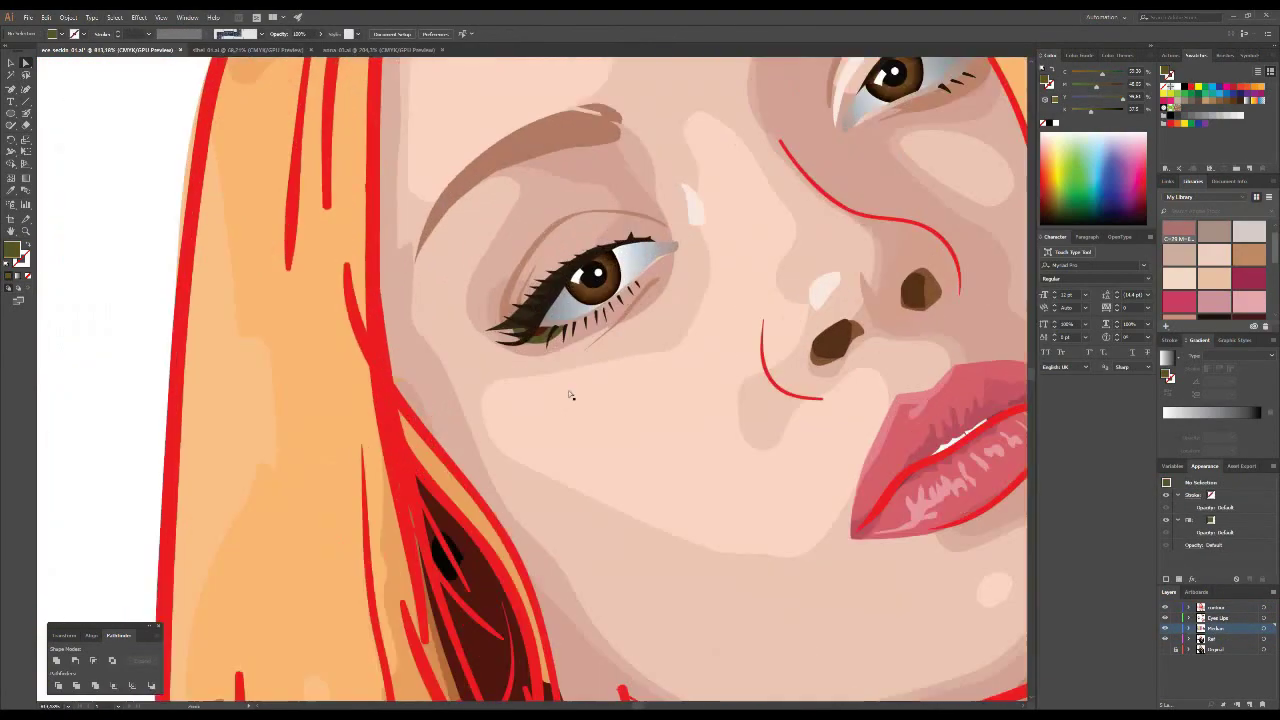